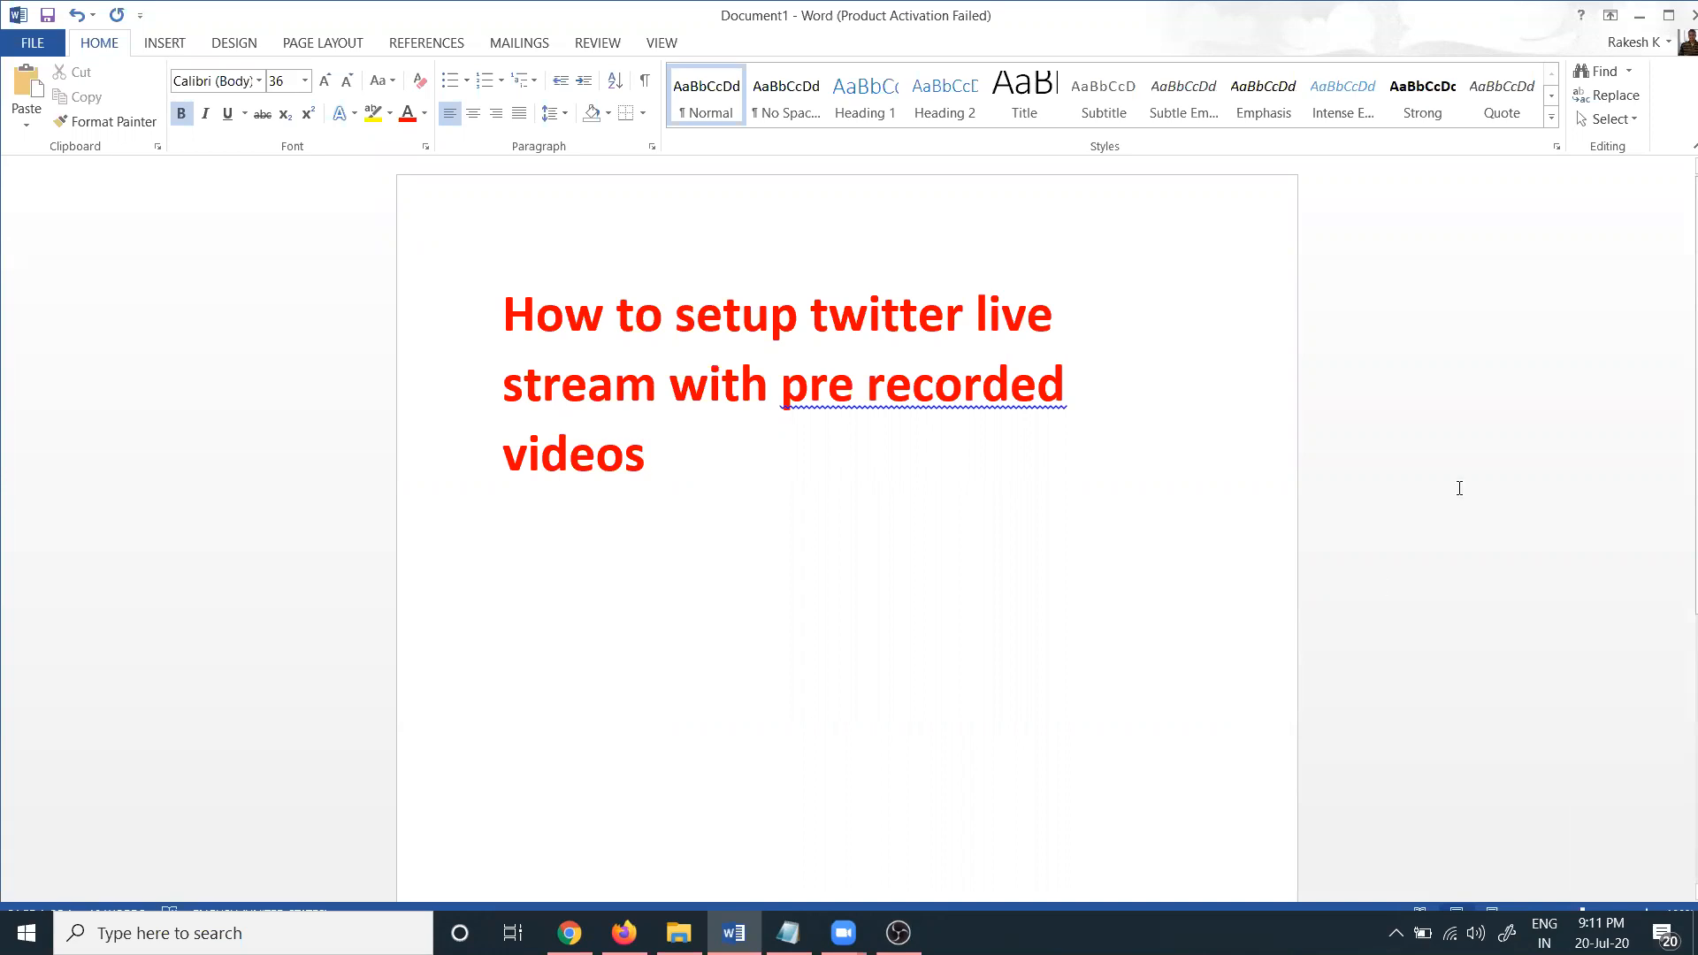
Leave the Word document for Chrome and open Google Play from the Google home page in a new tab.
left_click(1639, 15)
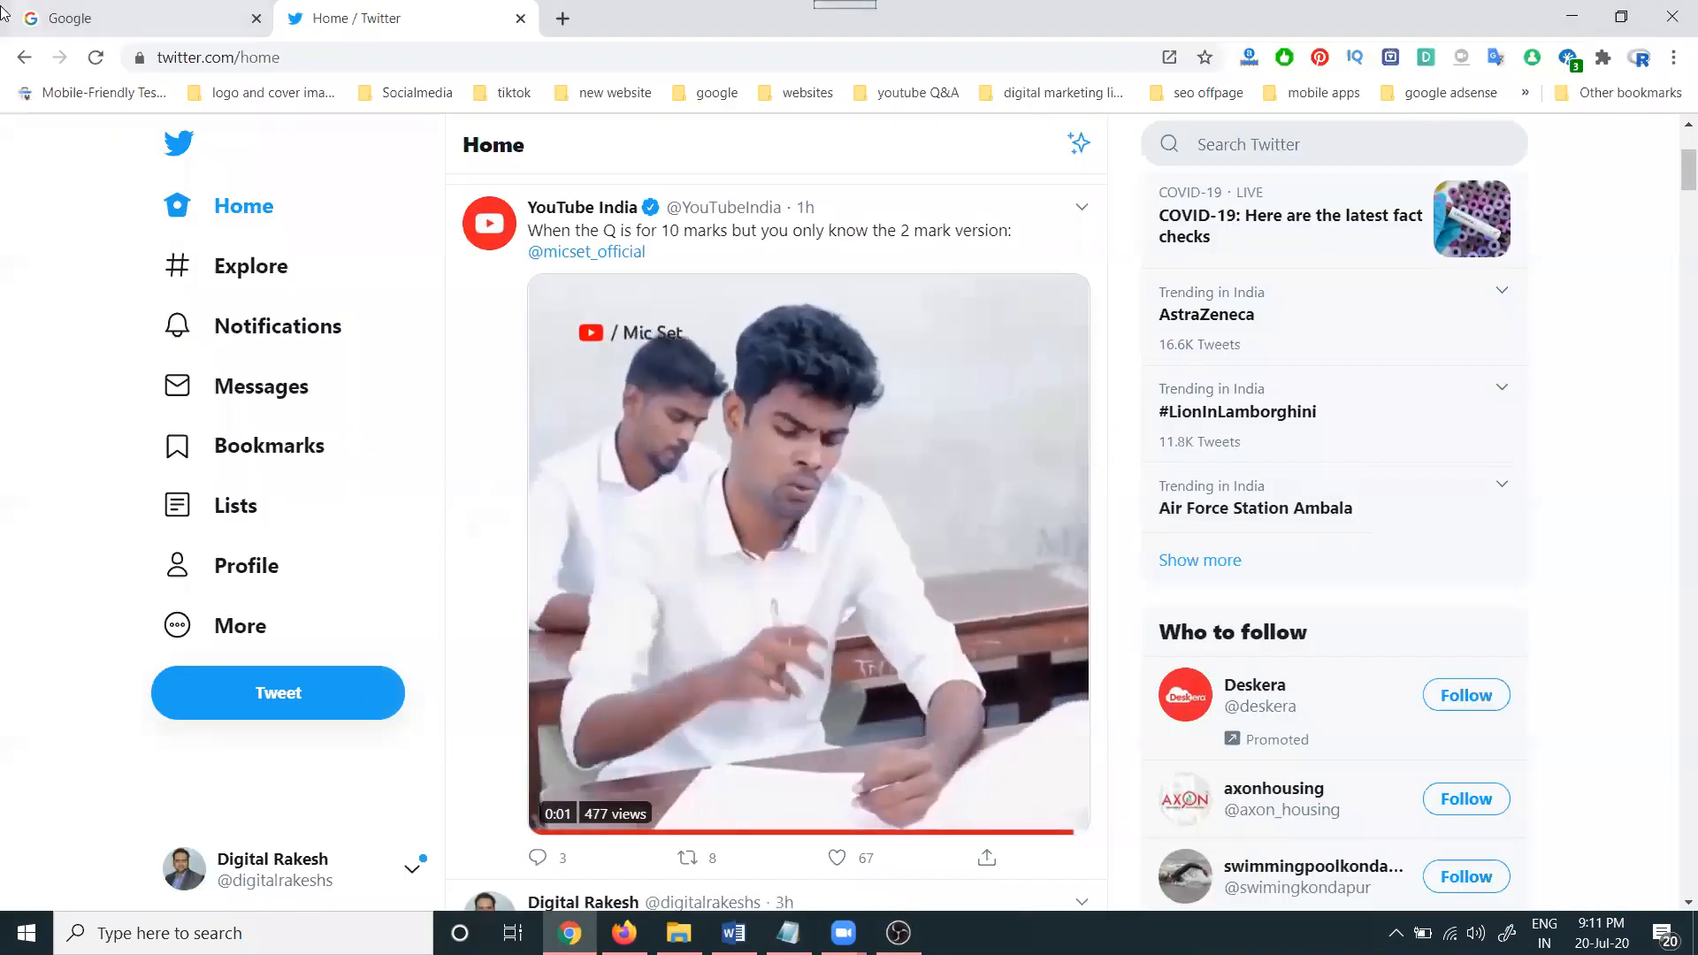
left_click(87, 18)
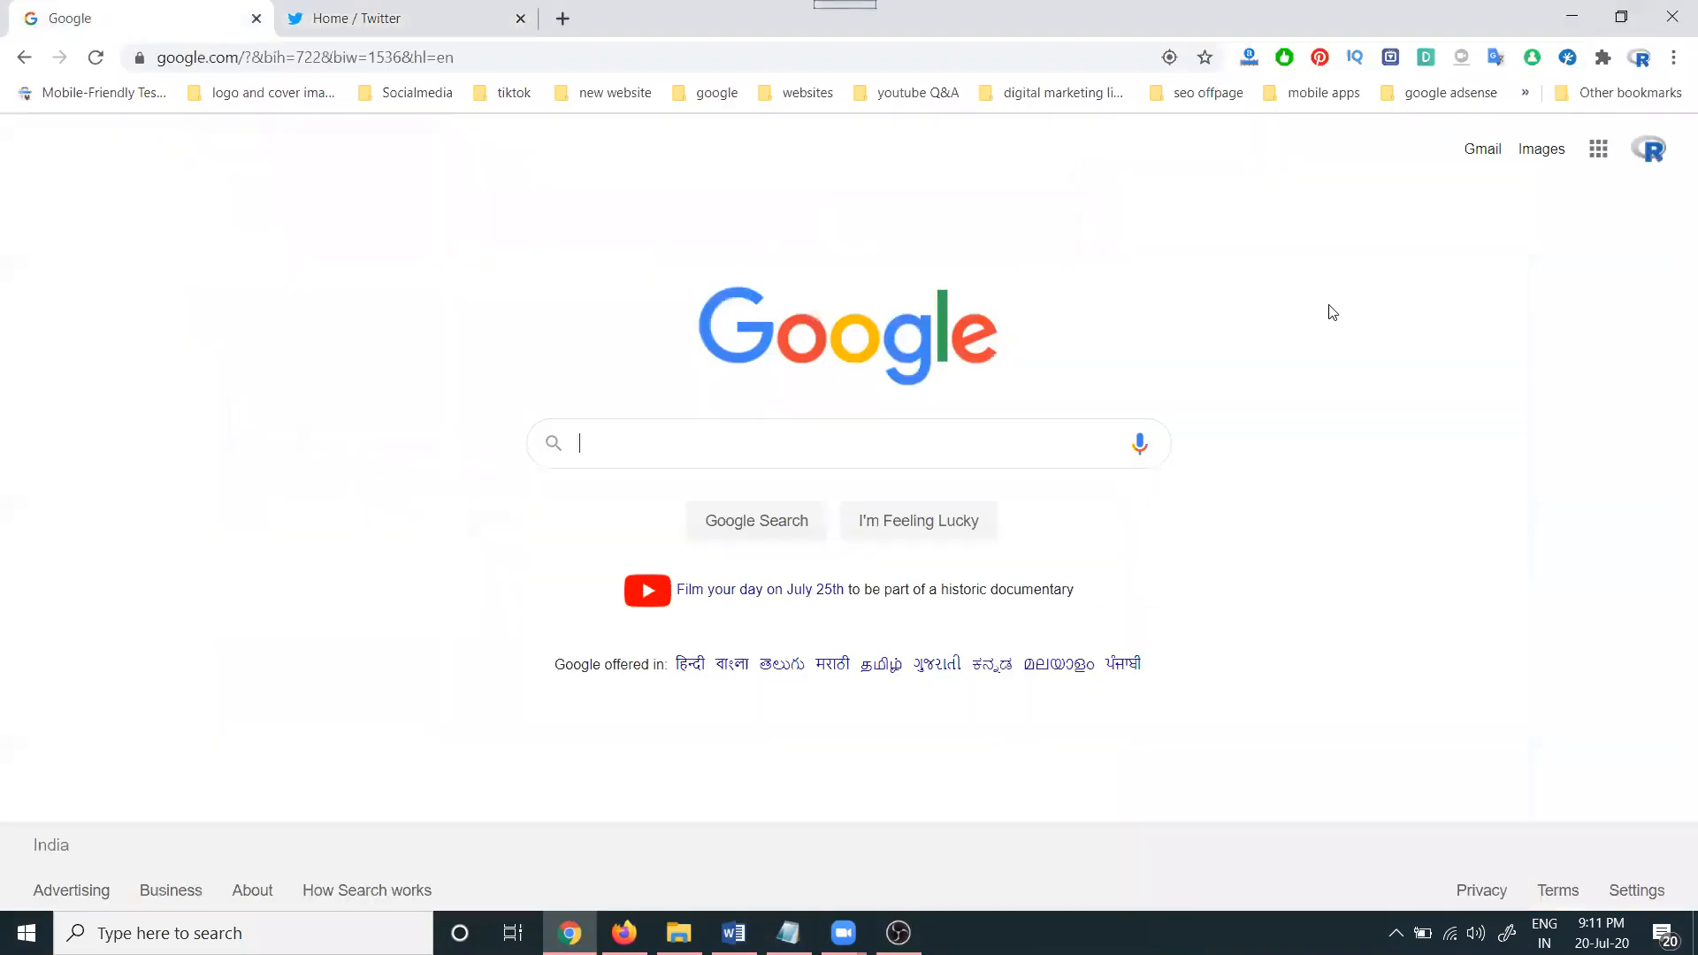
left_click(1597, 150)
middle_click(1488, 354)
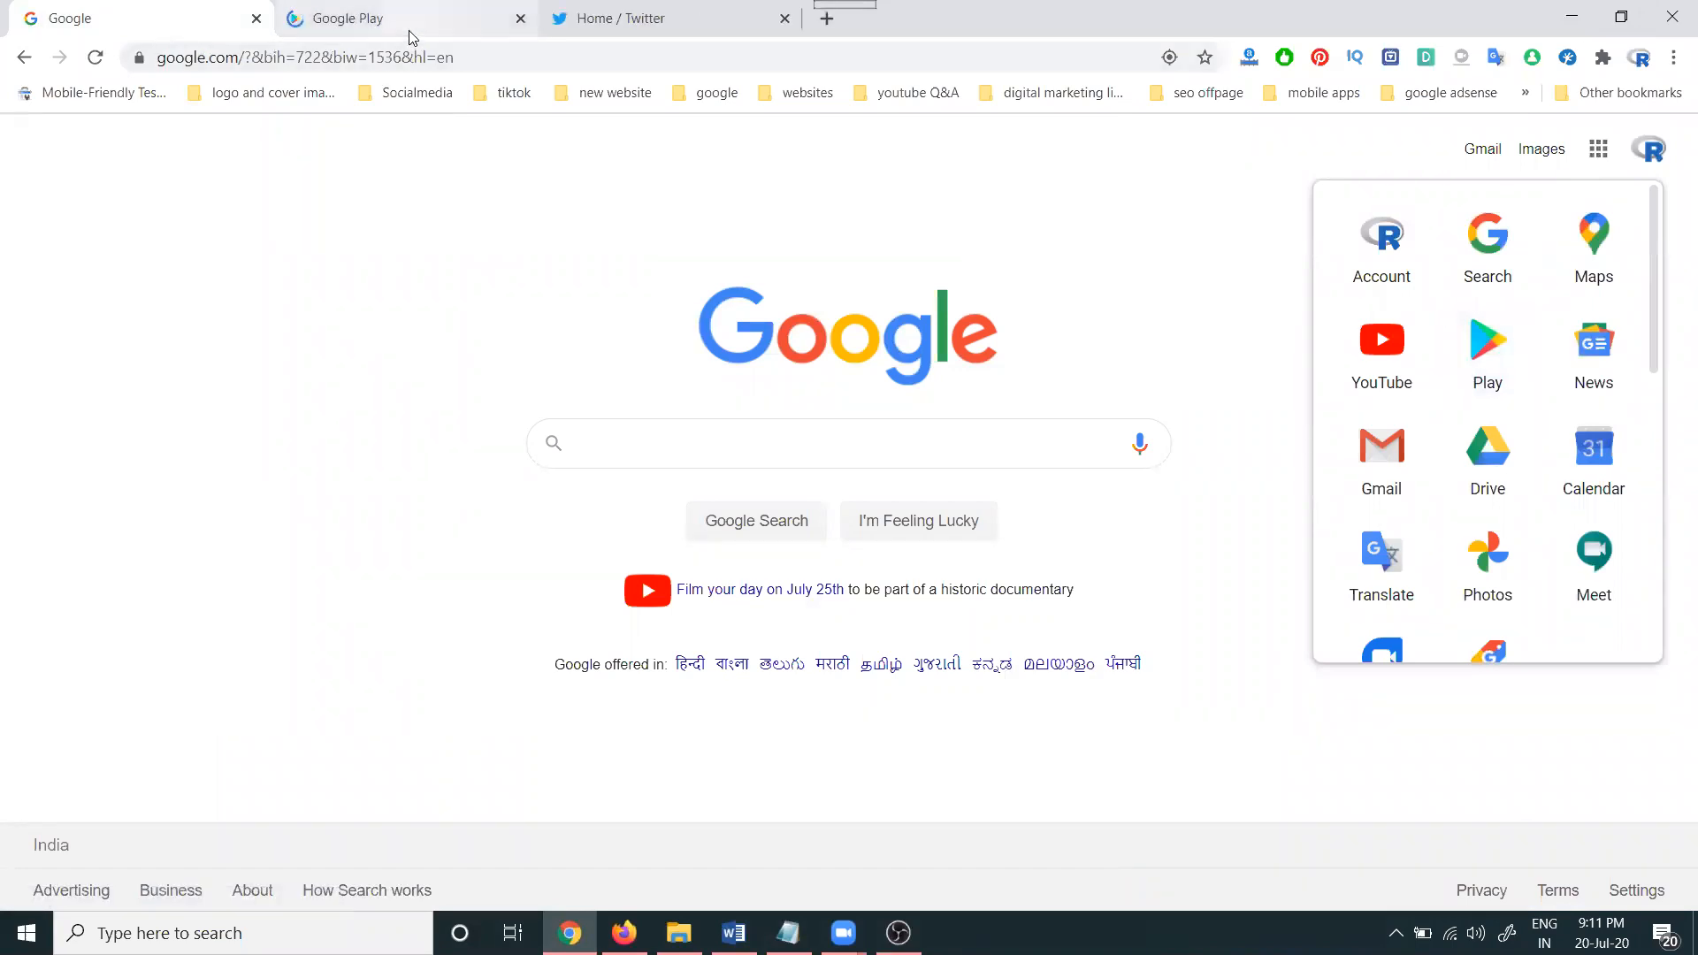
left_click(409, 26)
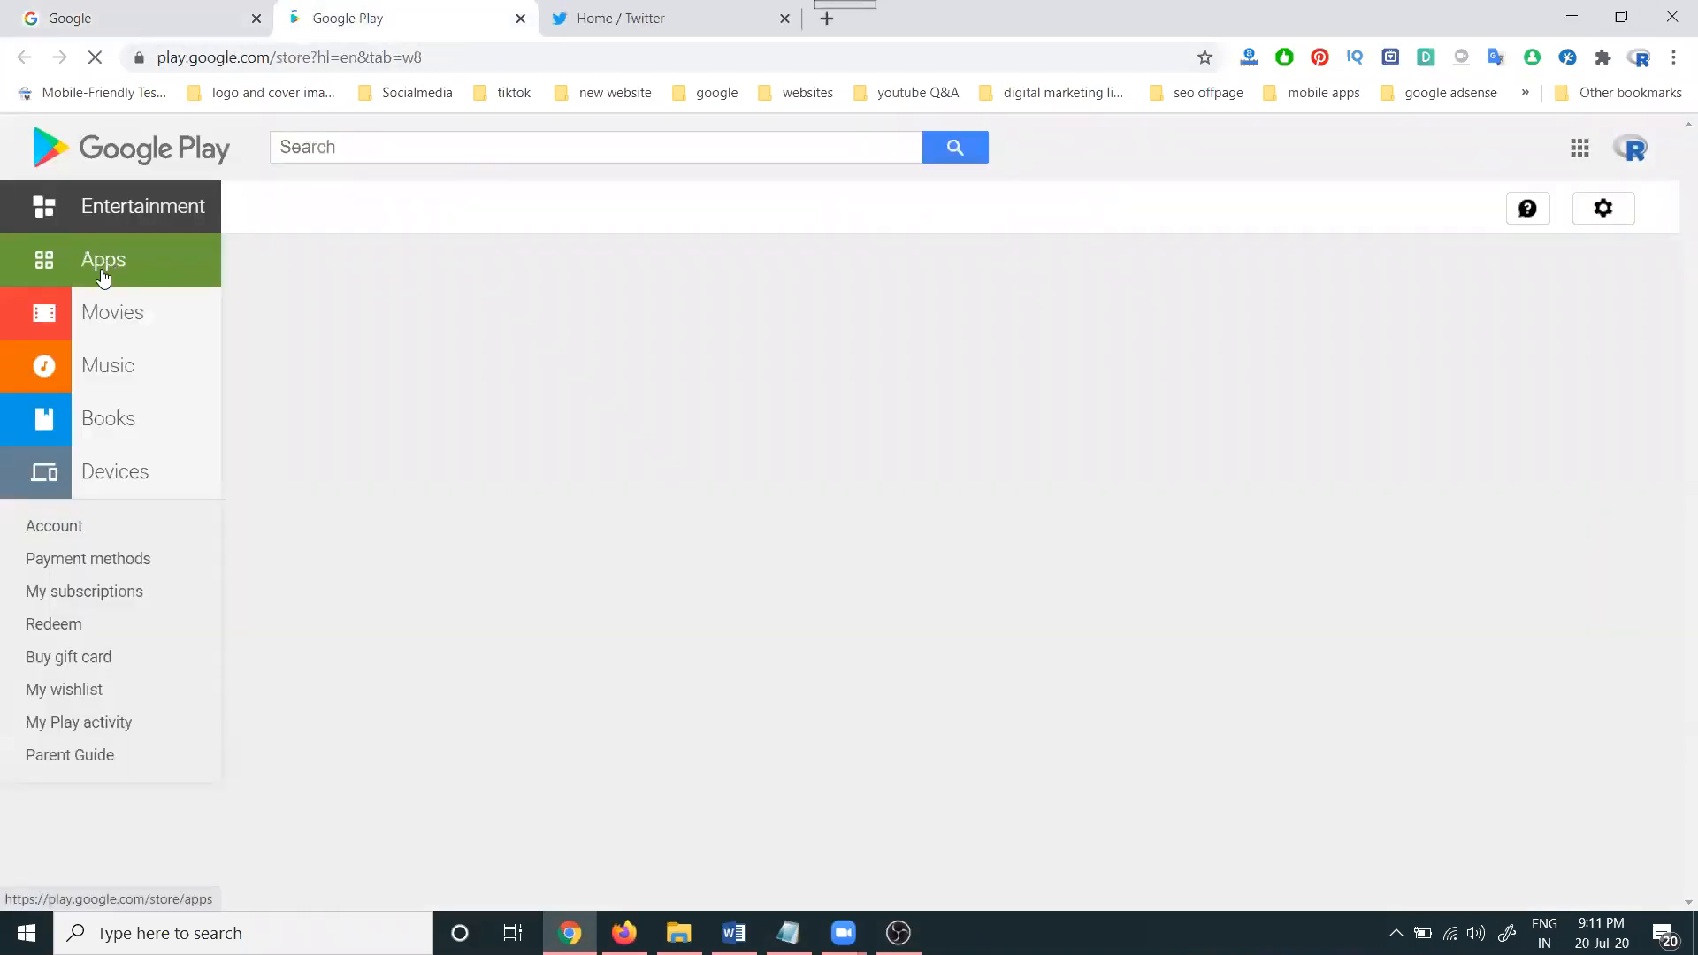
Search the Google Play apps for "periscope" and open the Periscope - Live Video app page.
left_click(108, 266)
left_click(401, 148)
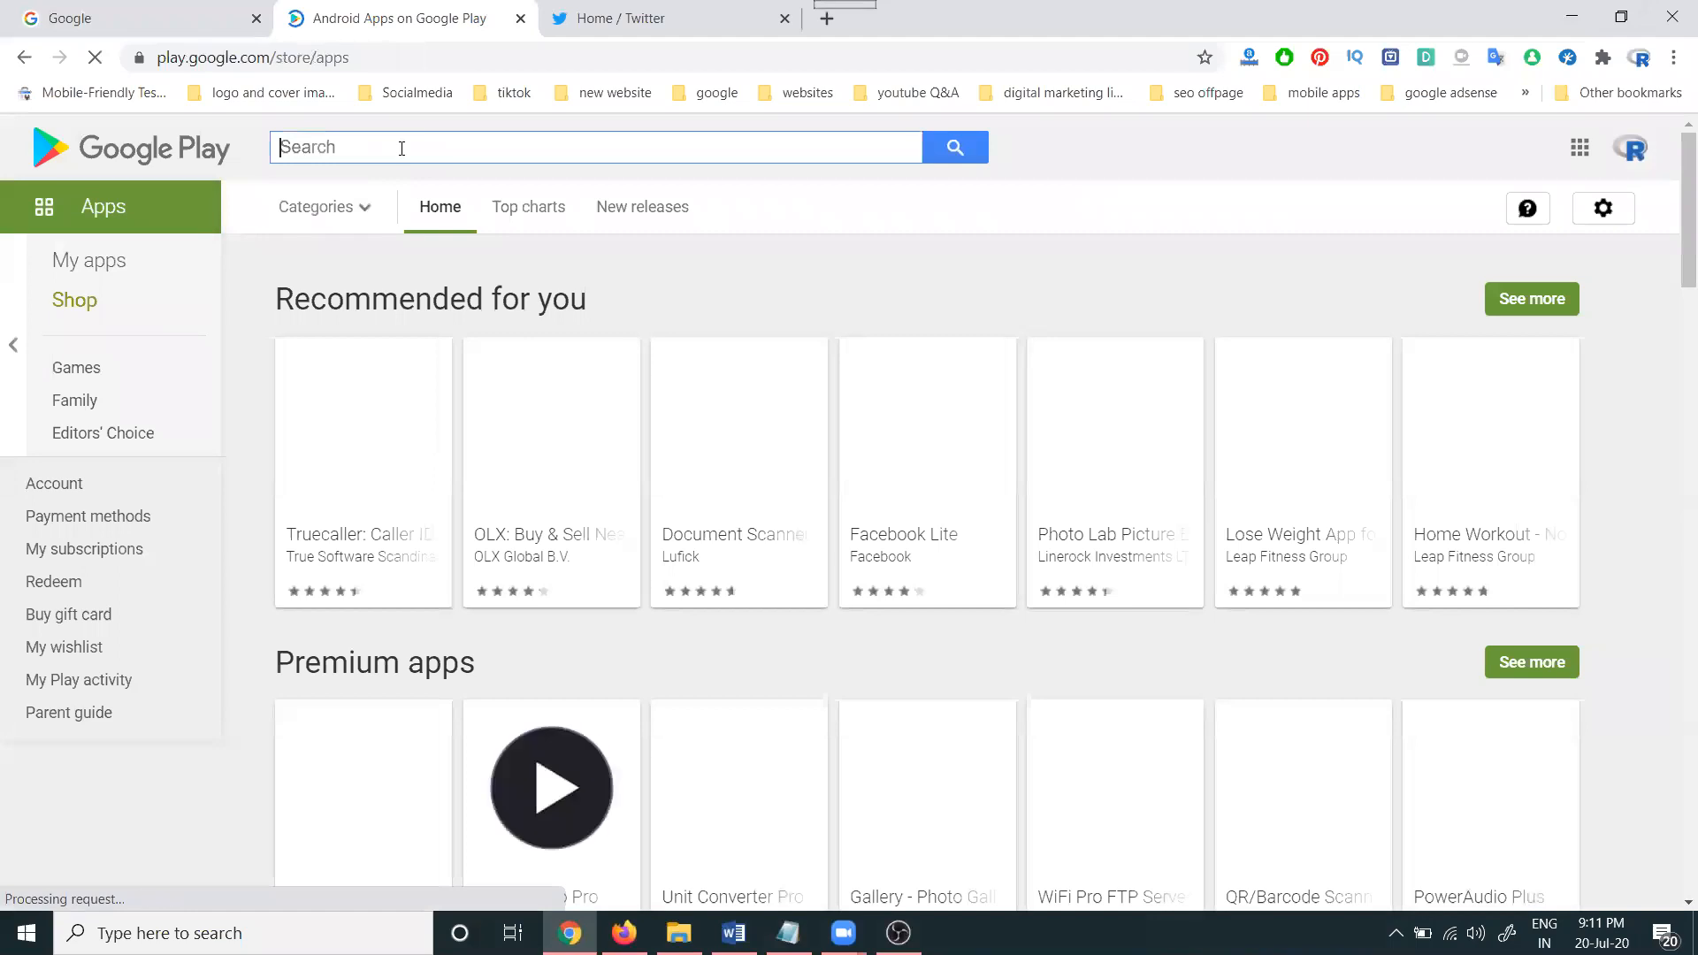
type("periscope")
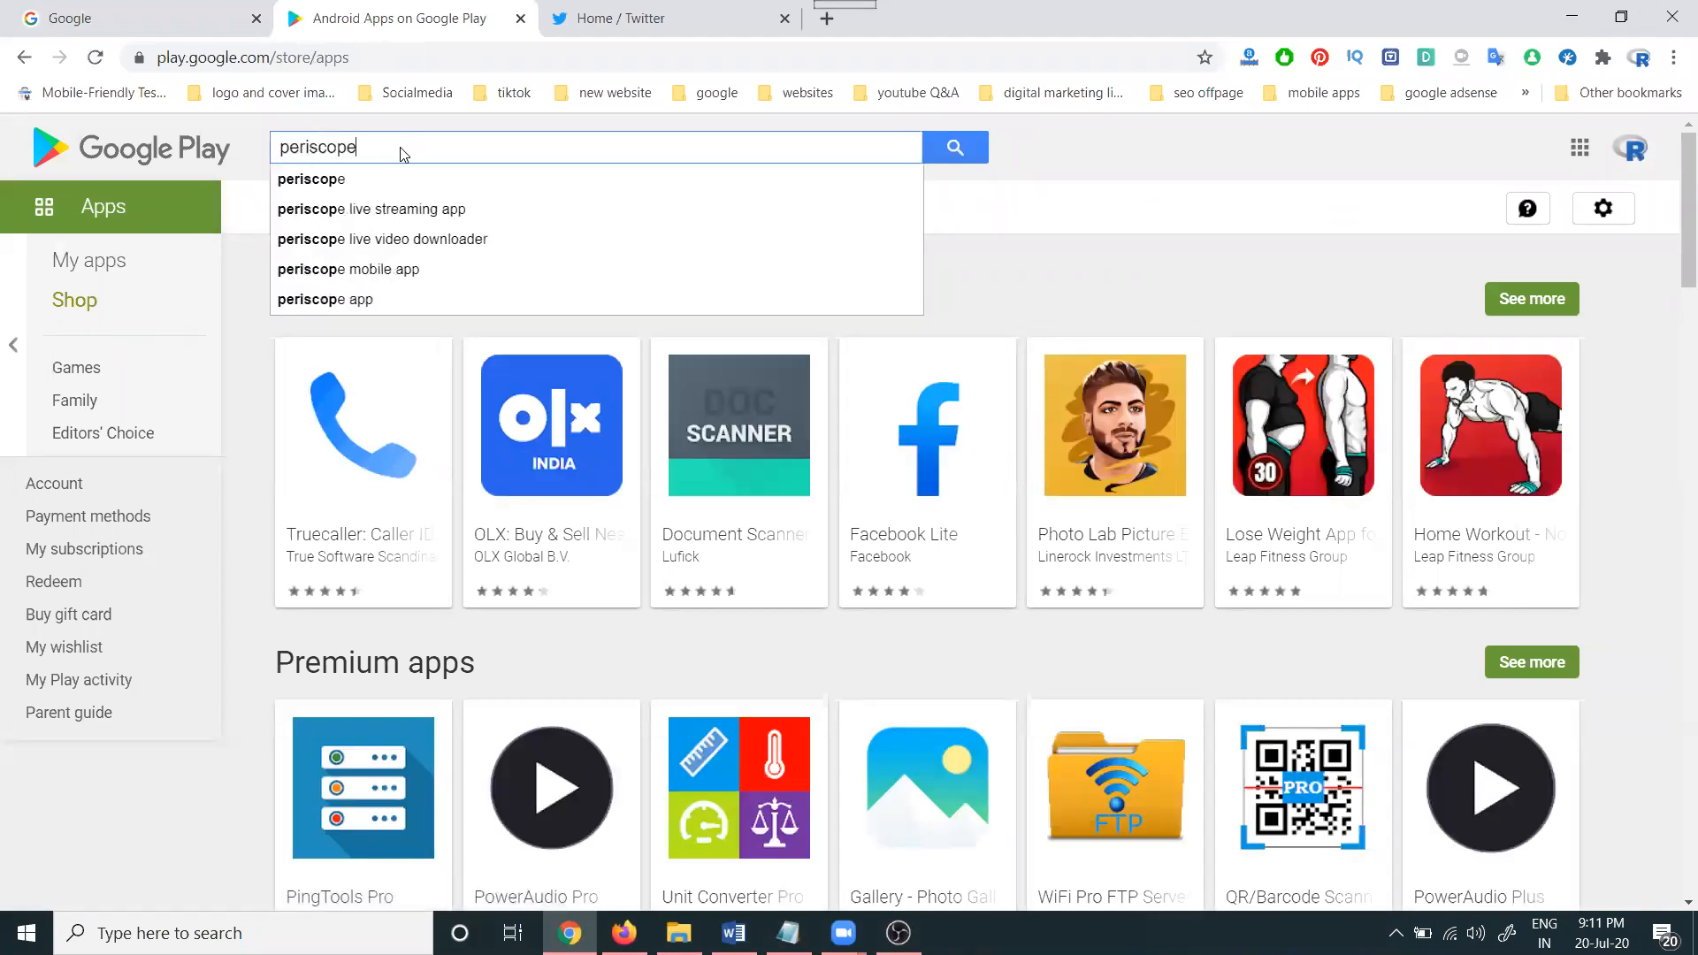
key("Return")
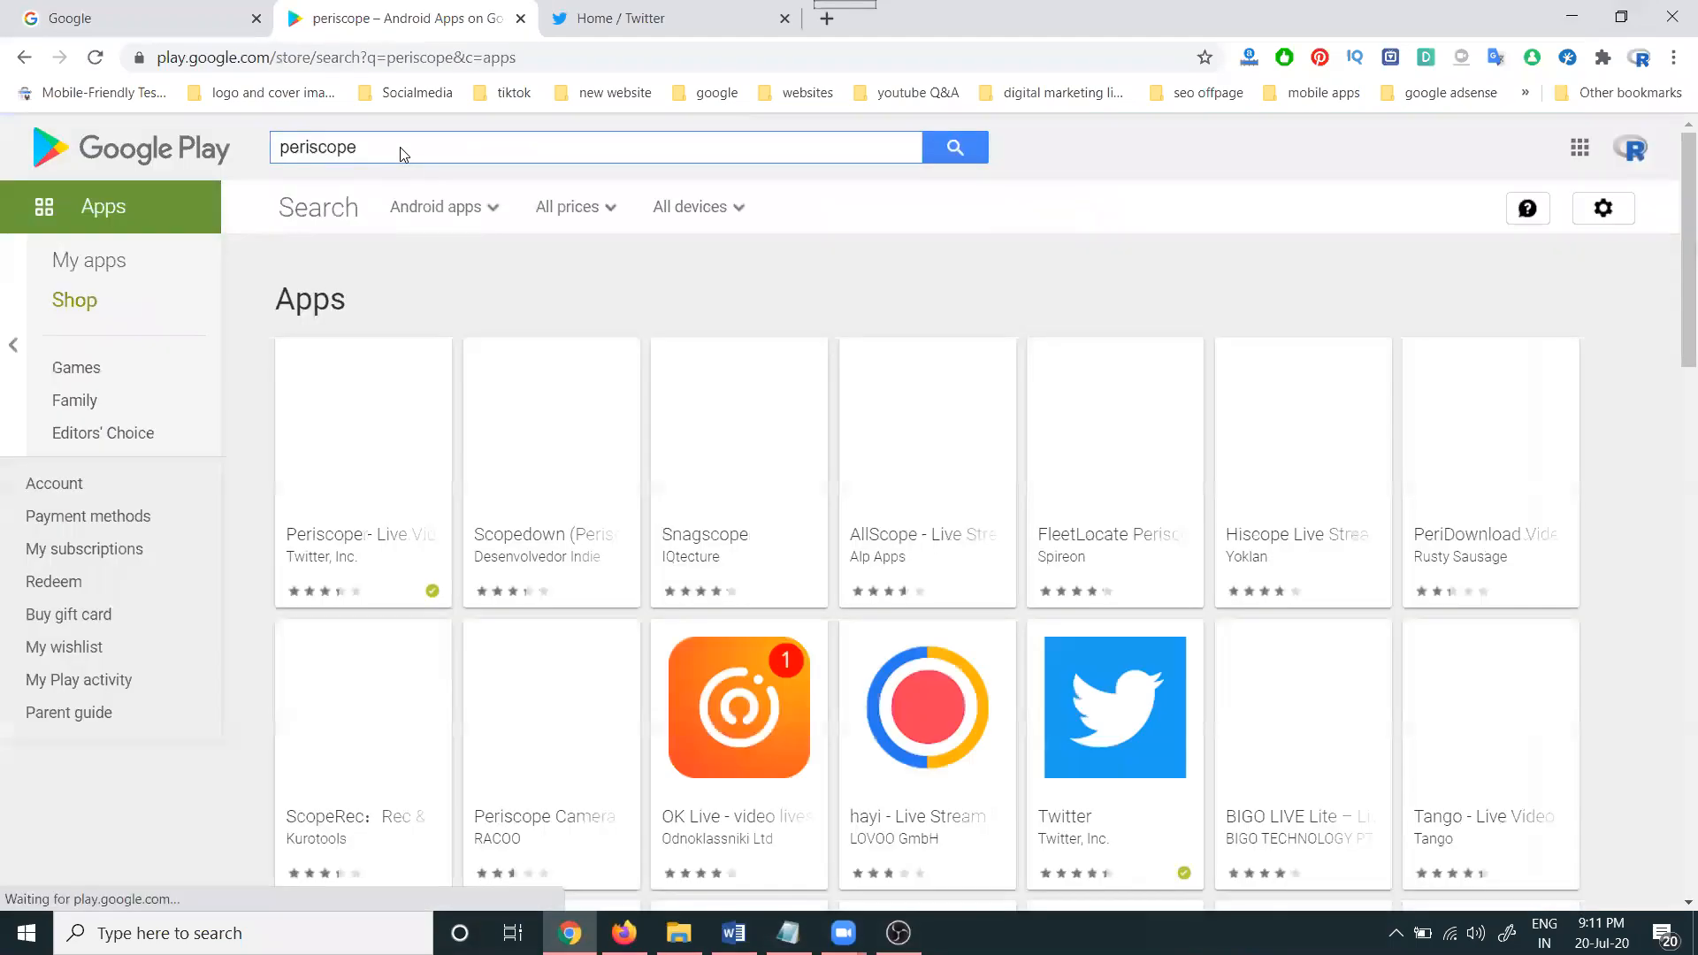
left_click(335, 422)
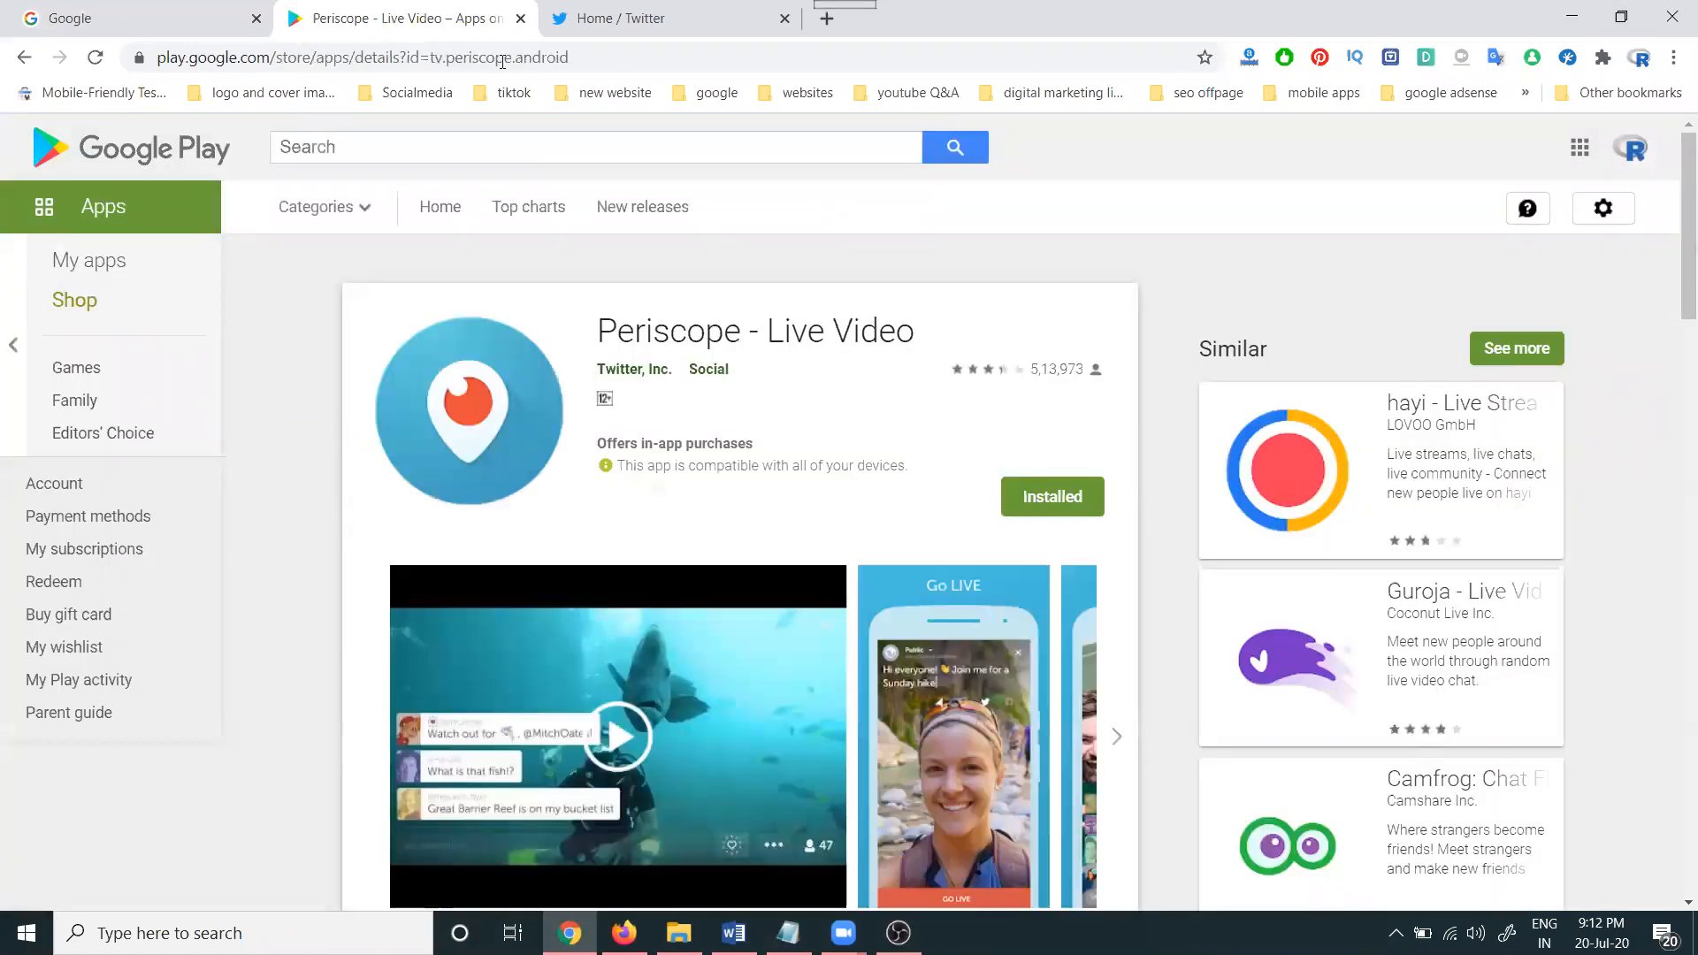
Return to the Twitter home page and open Media Studio to look over its media library.
left_click(604, 19)
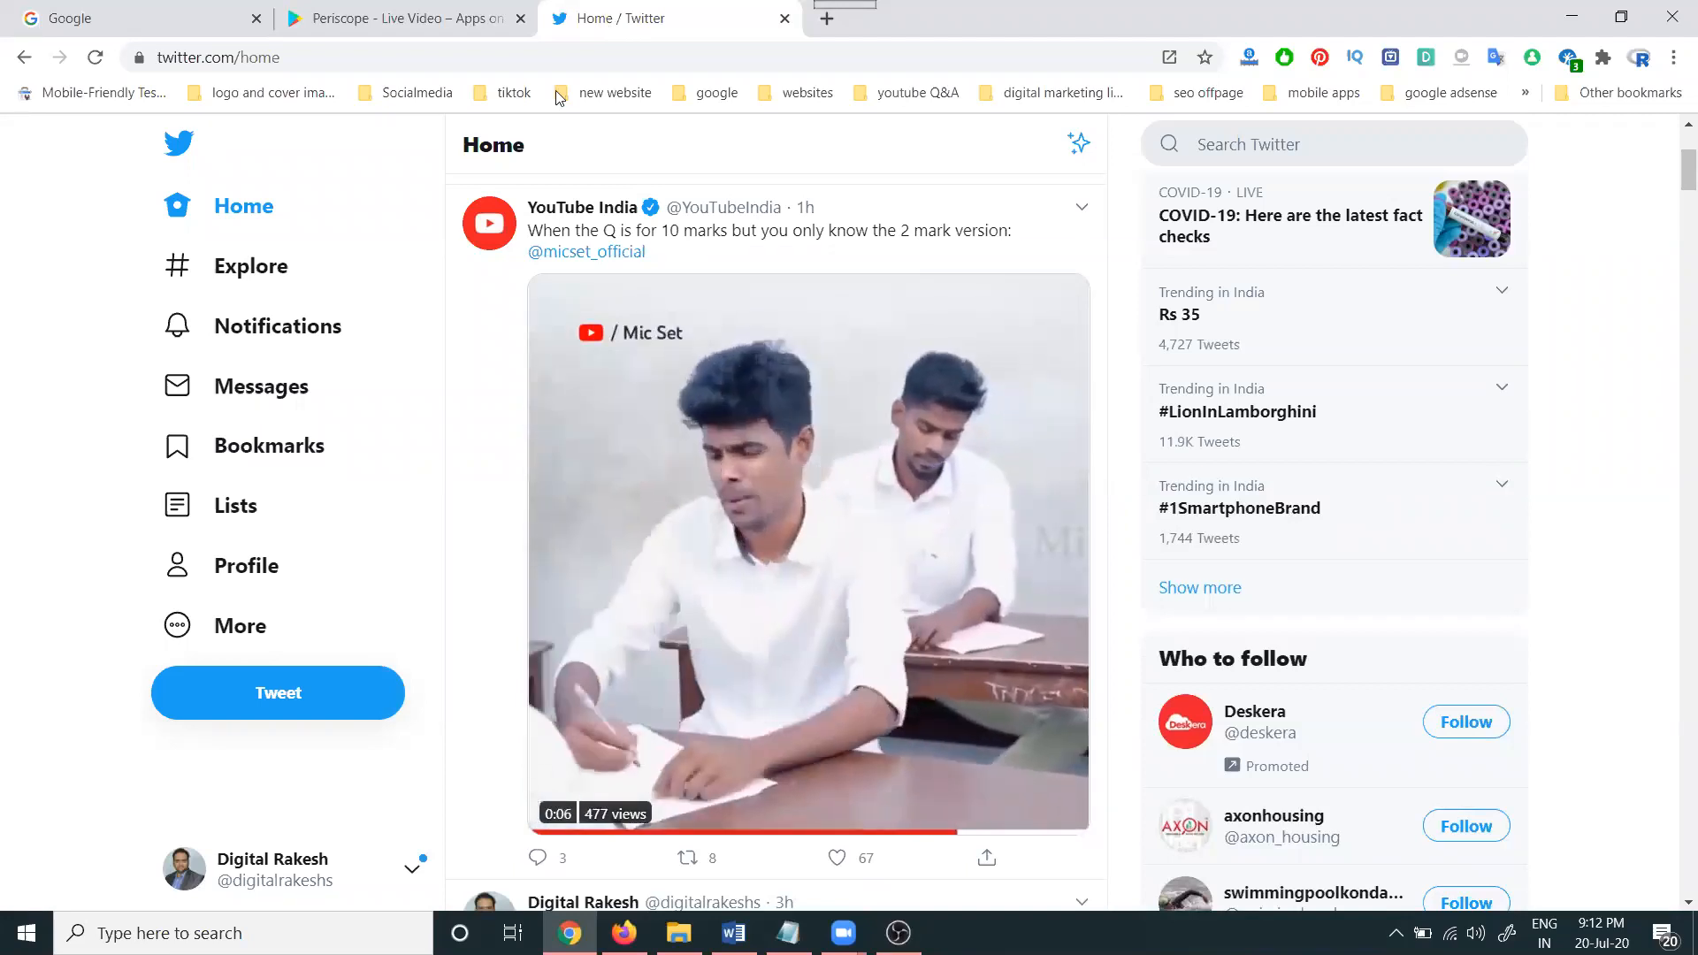
left_click(283, 624)
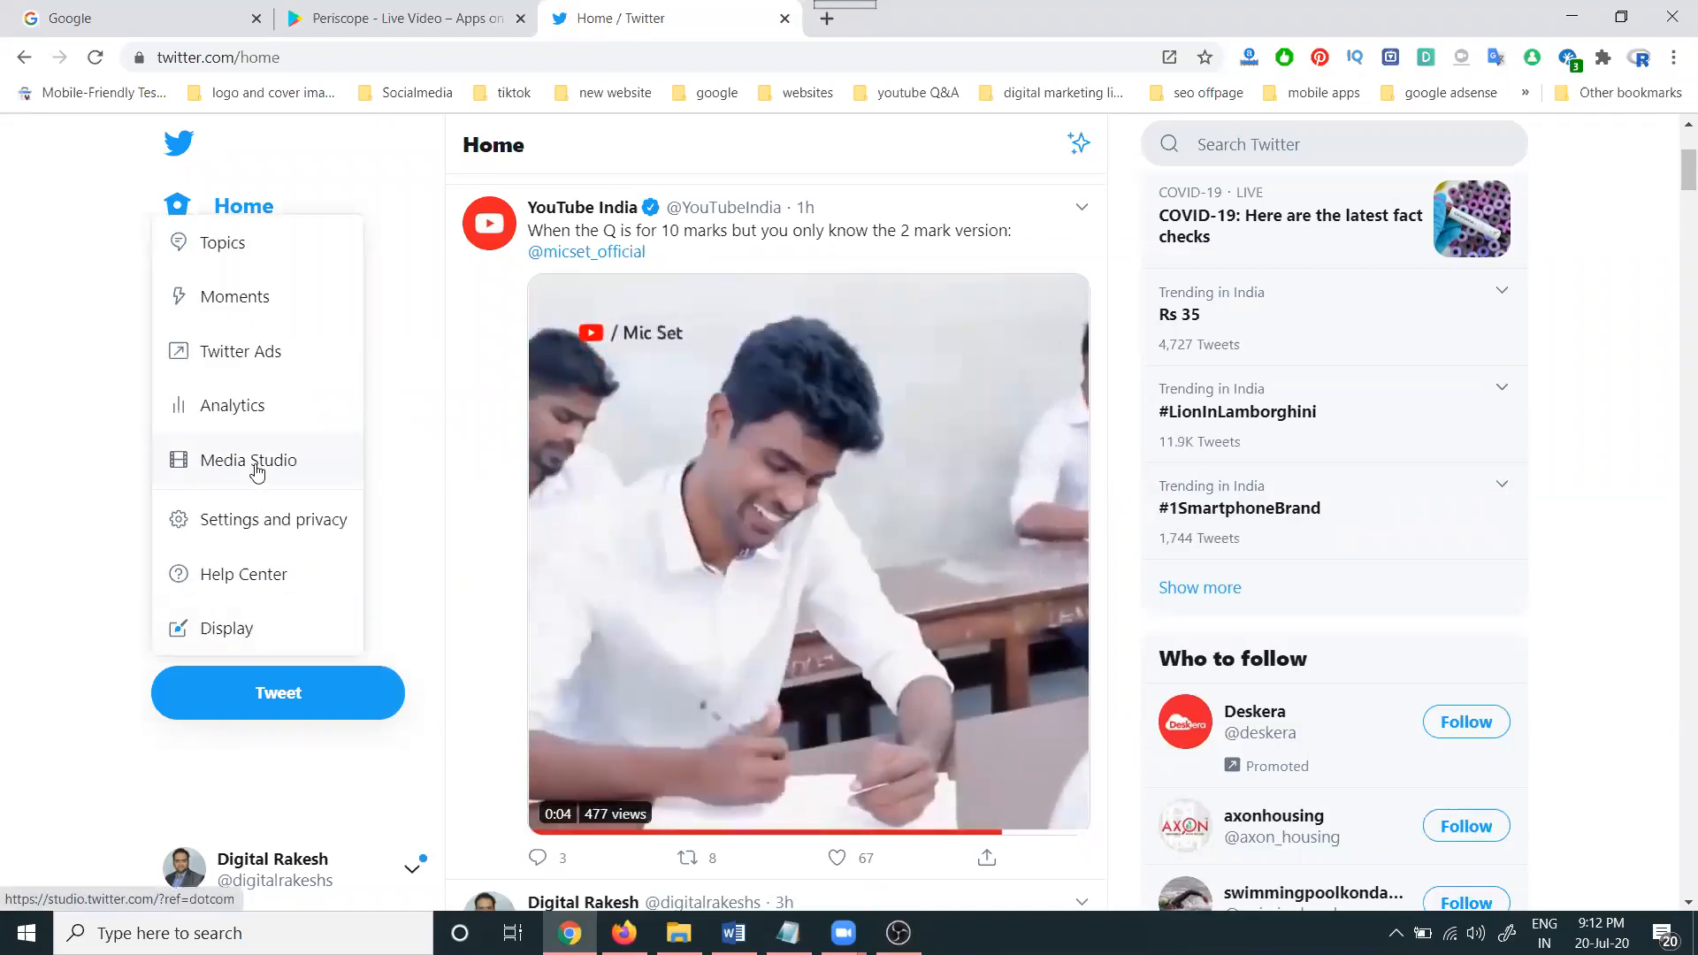
left_click(259, 464)
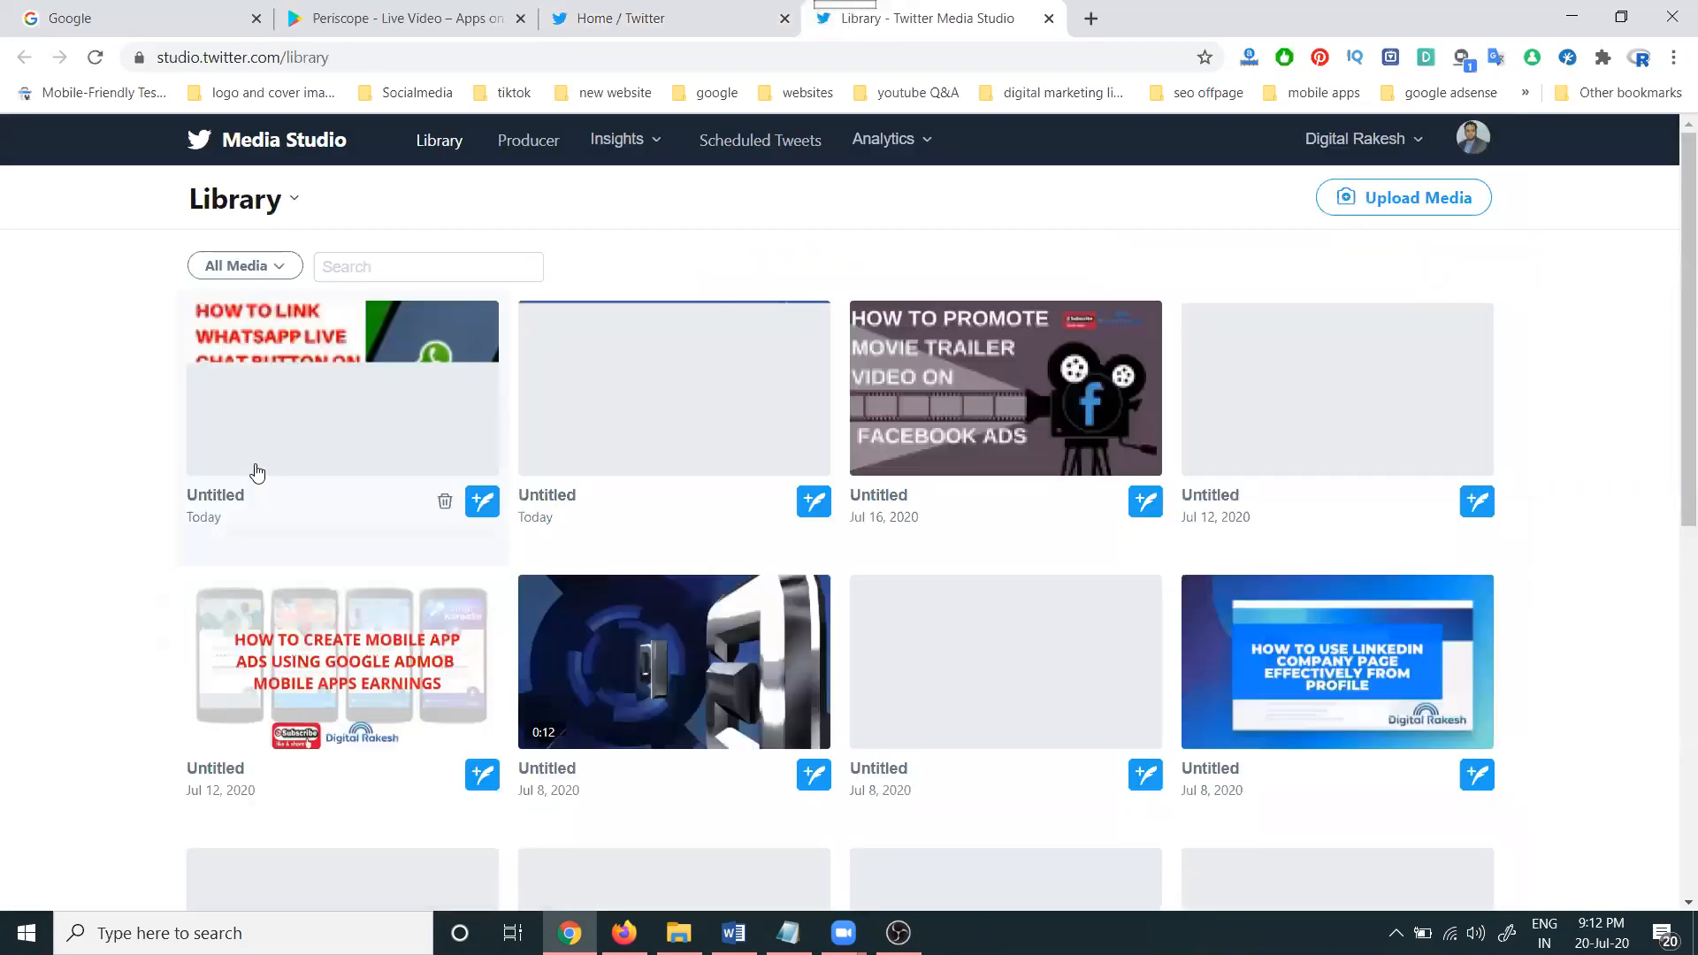
scroll(600, 368, "down", 1)
scroll(600, 368, "up", 1)
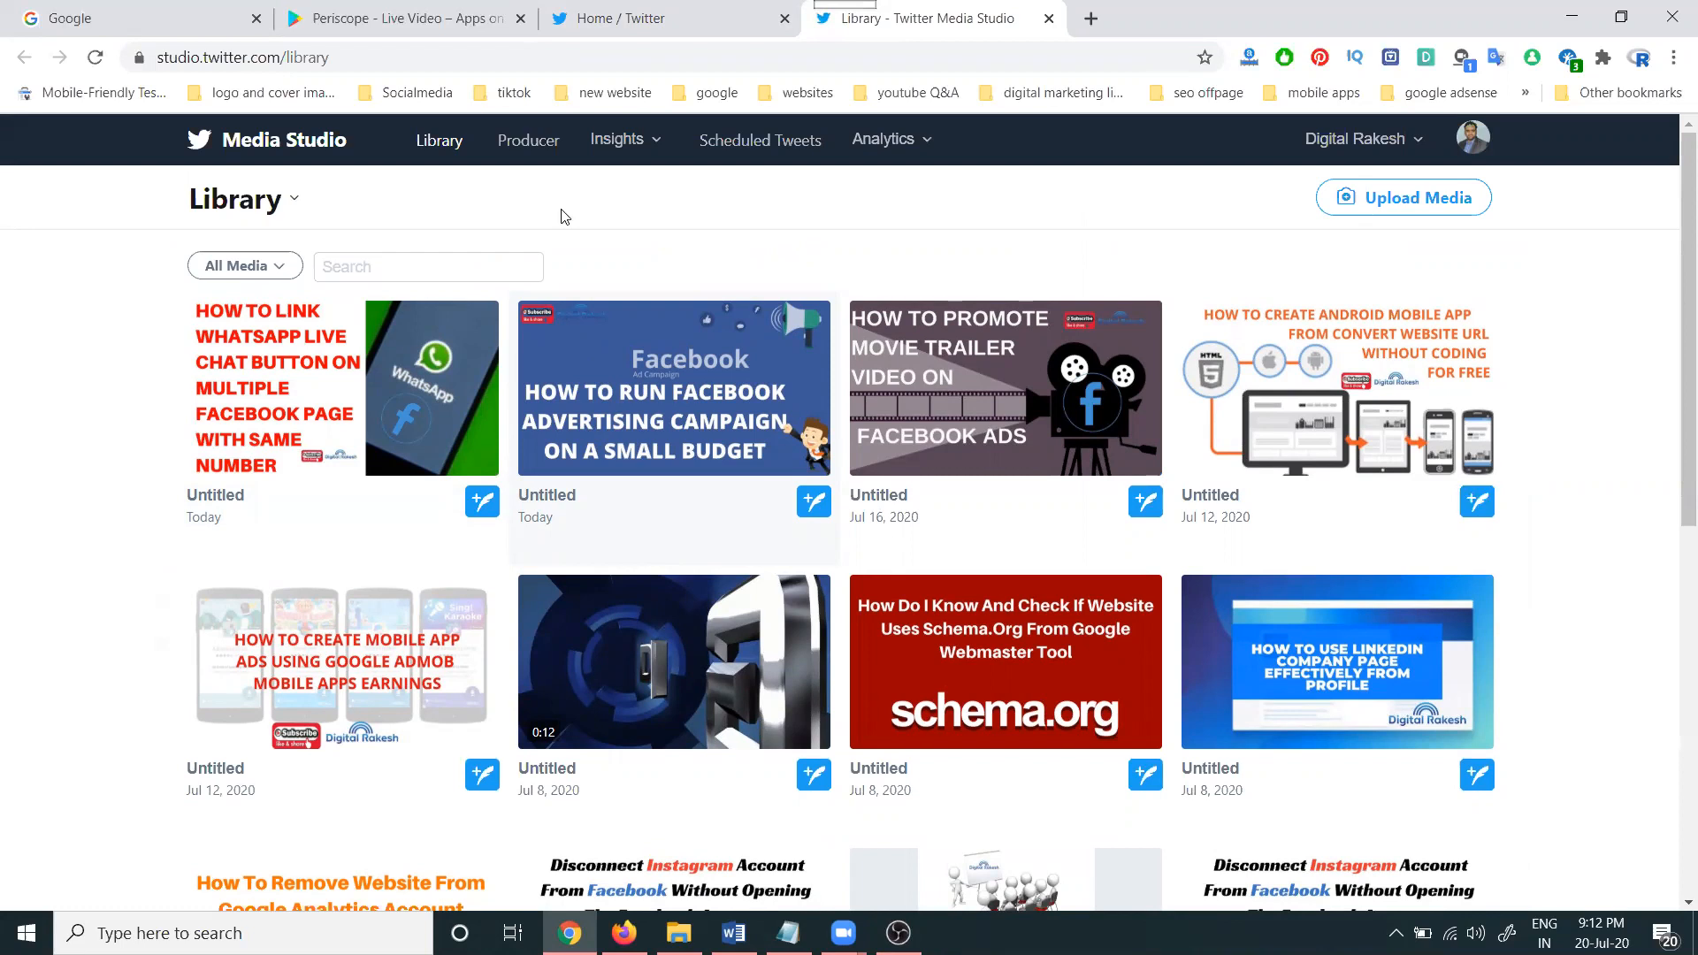
Copy the Media Studio library address and open it in a new tab in Firefox.
left_click(421, 57)
key("ctrl+c")
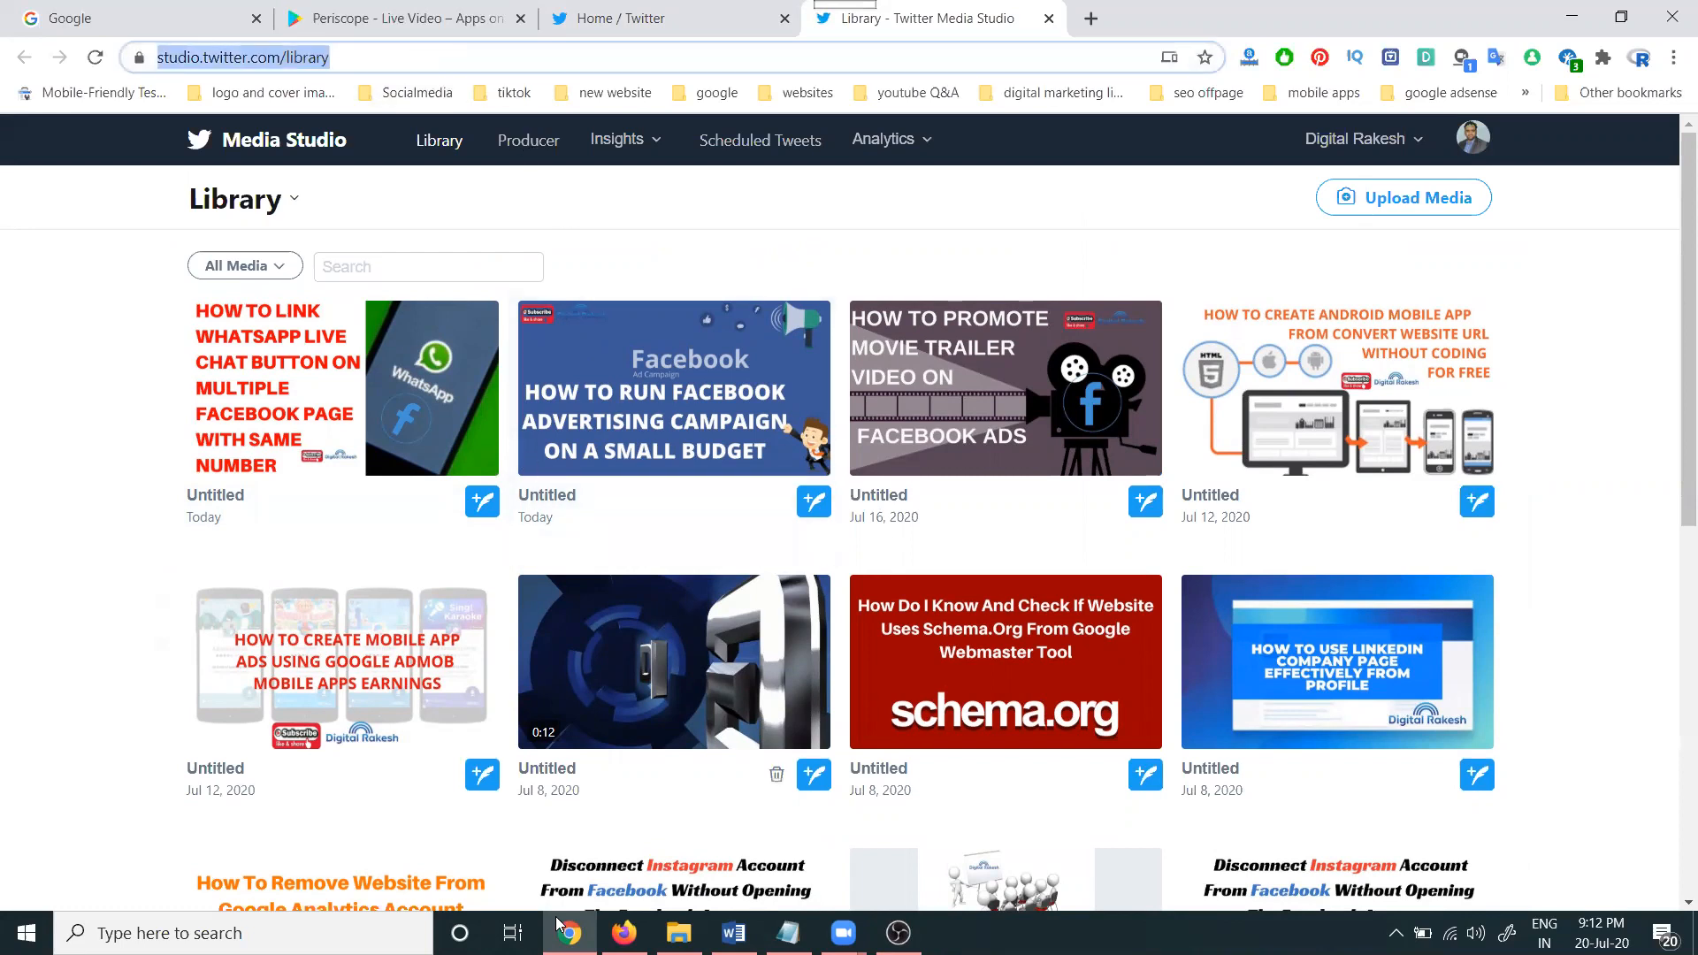
mouse_move(624, 933)
key("alt+Tab")
left_click(516, 18)
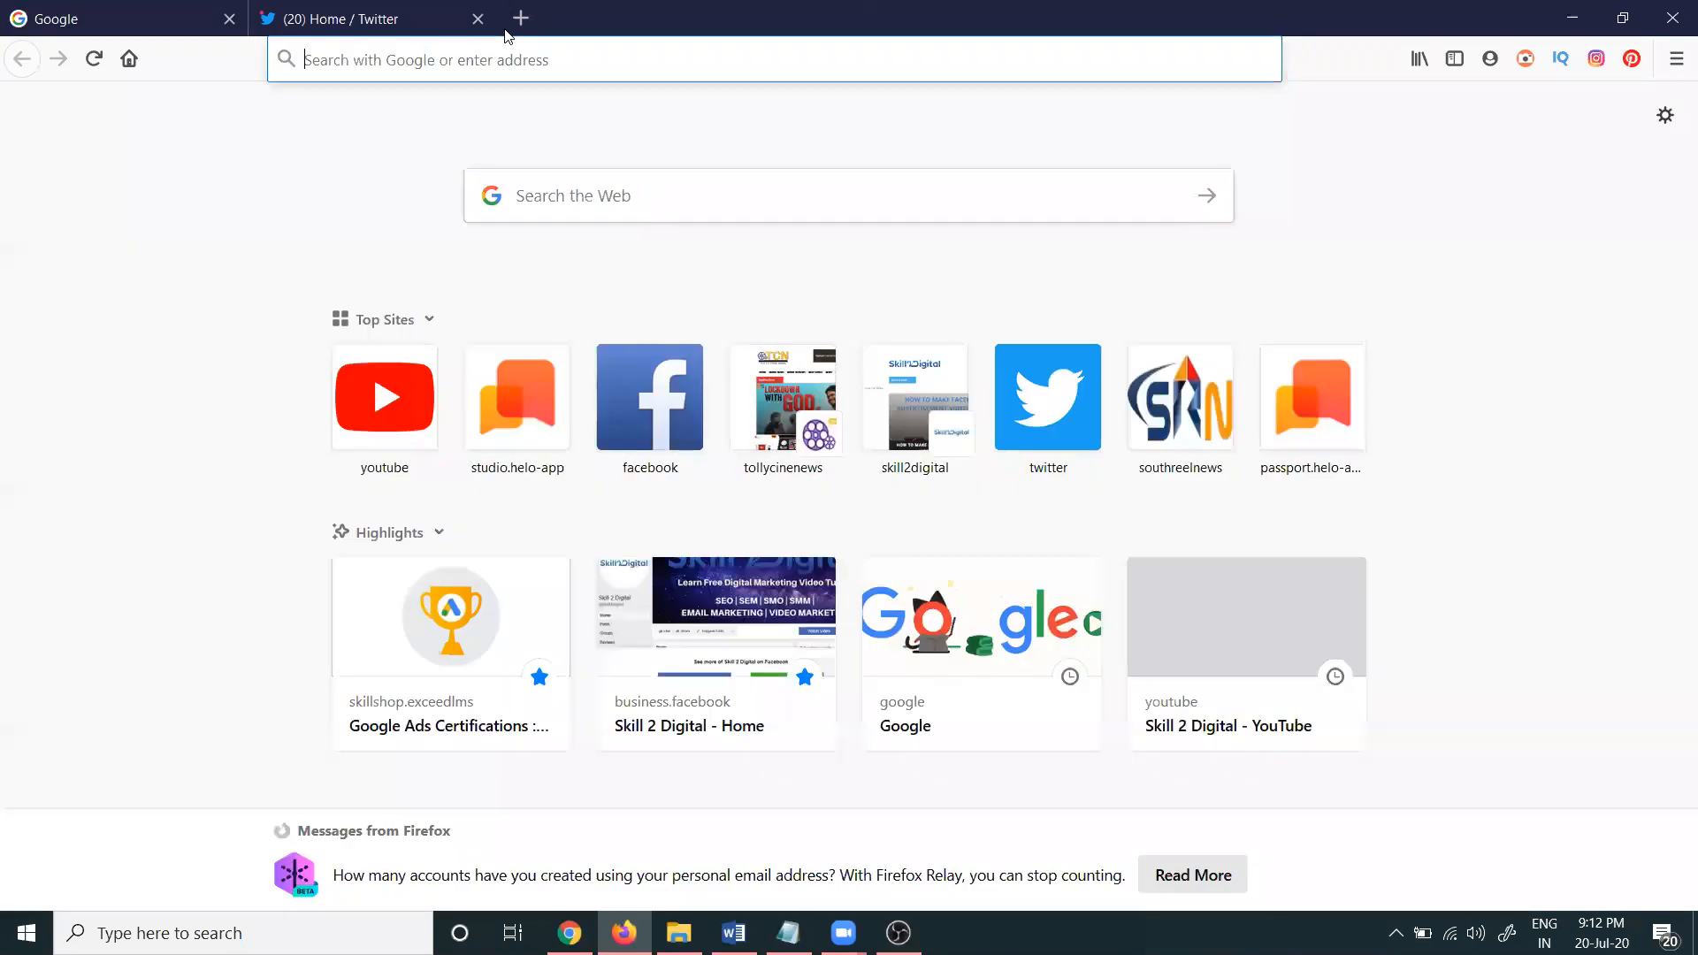
key("ctrl+v")
key("Return")
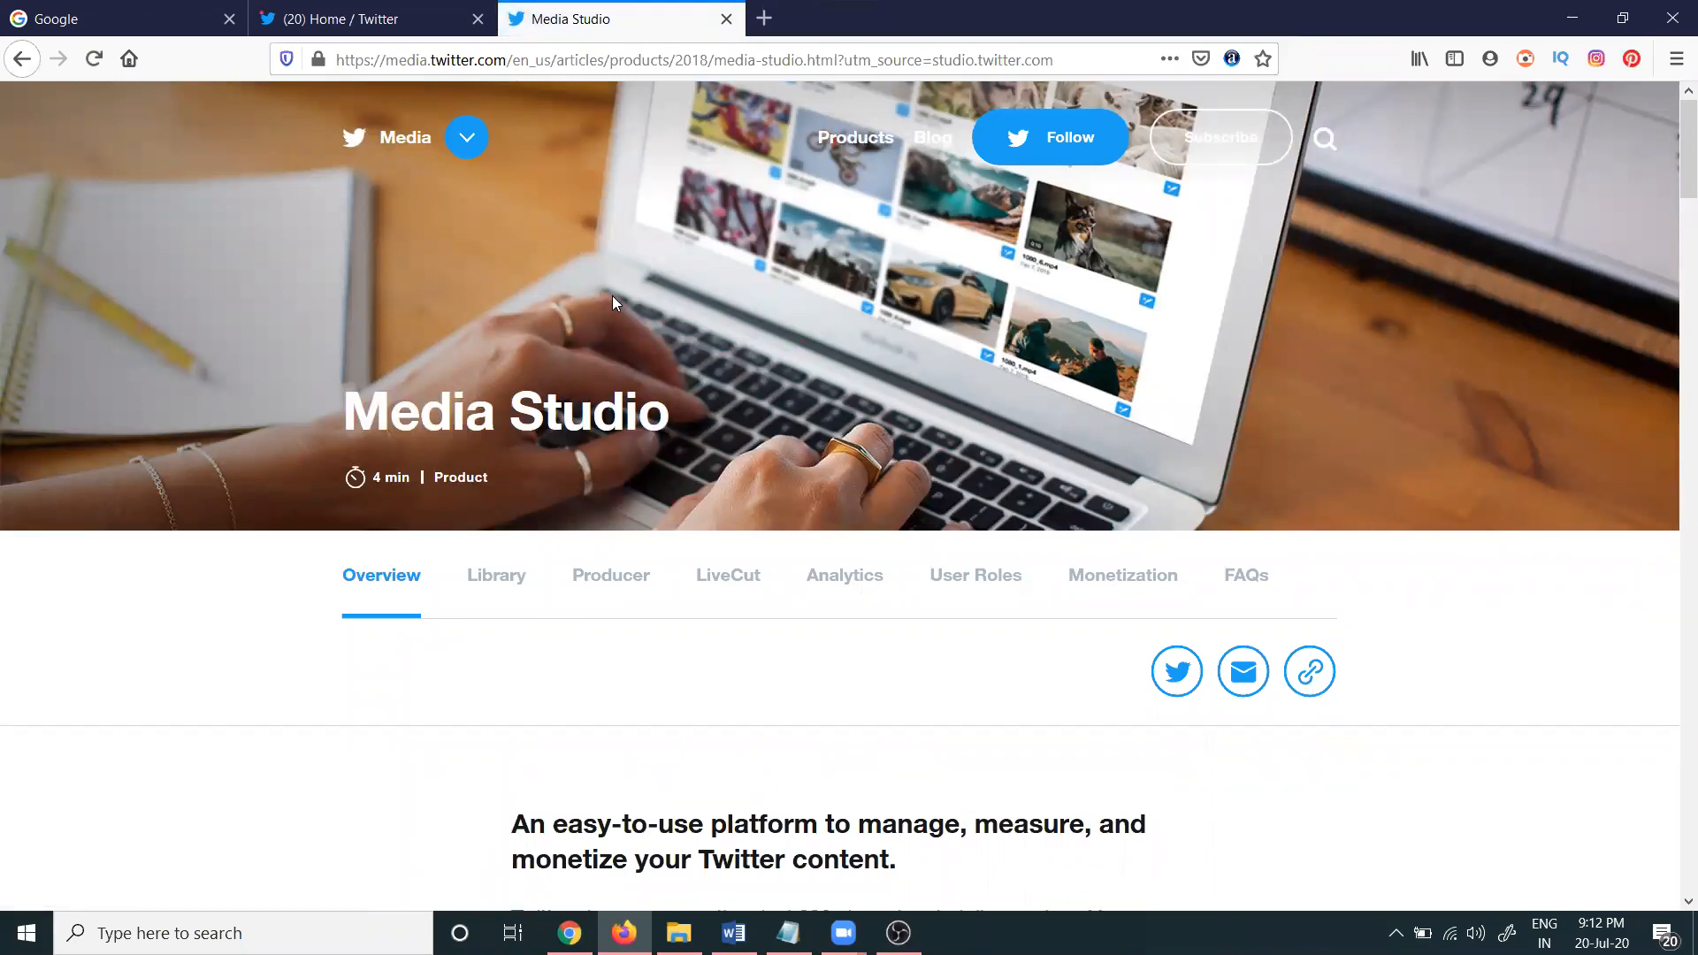
Read the Media Studio article's overview and its Producer feature section.
scroll(610, 304, "down", 10)
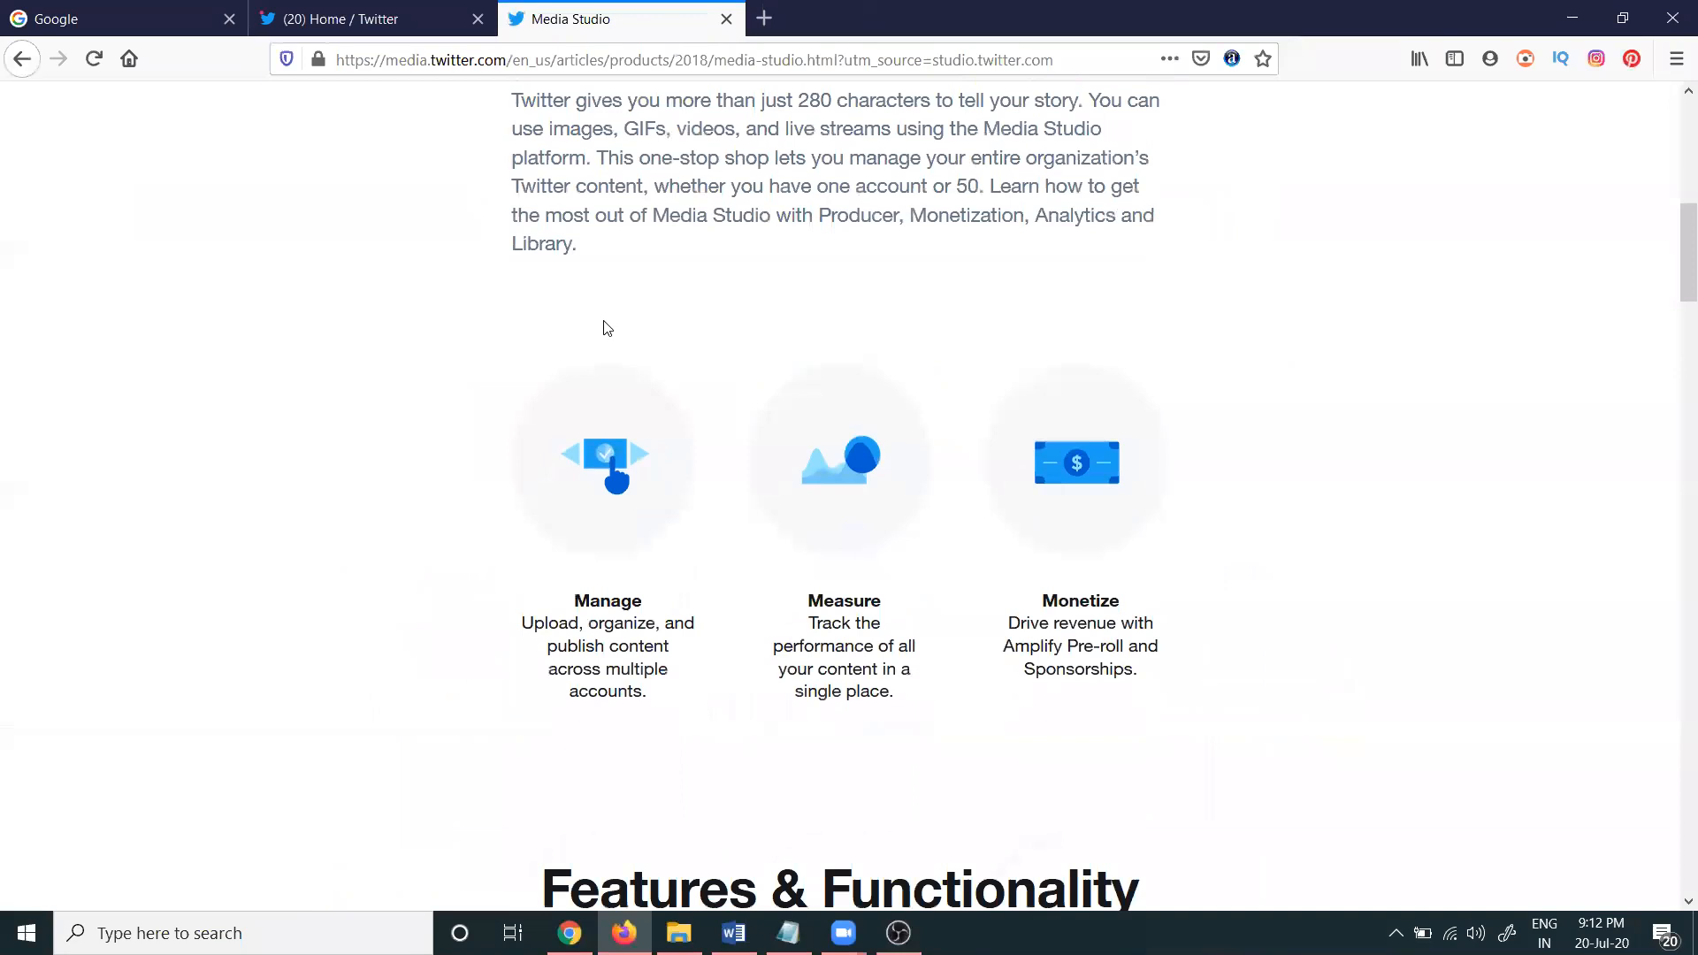
scroll(608, 328, "down", 4)
scroll(606, 332, "down", 5)
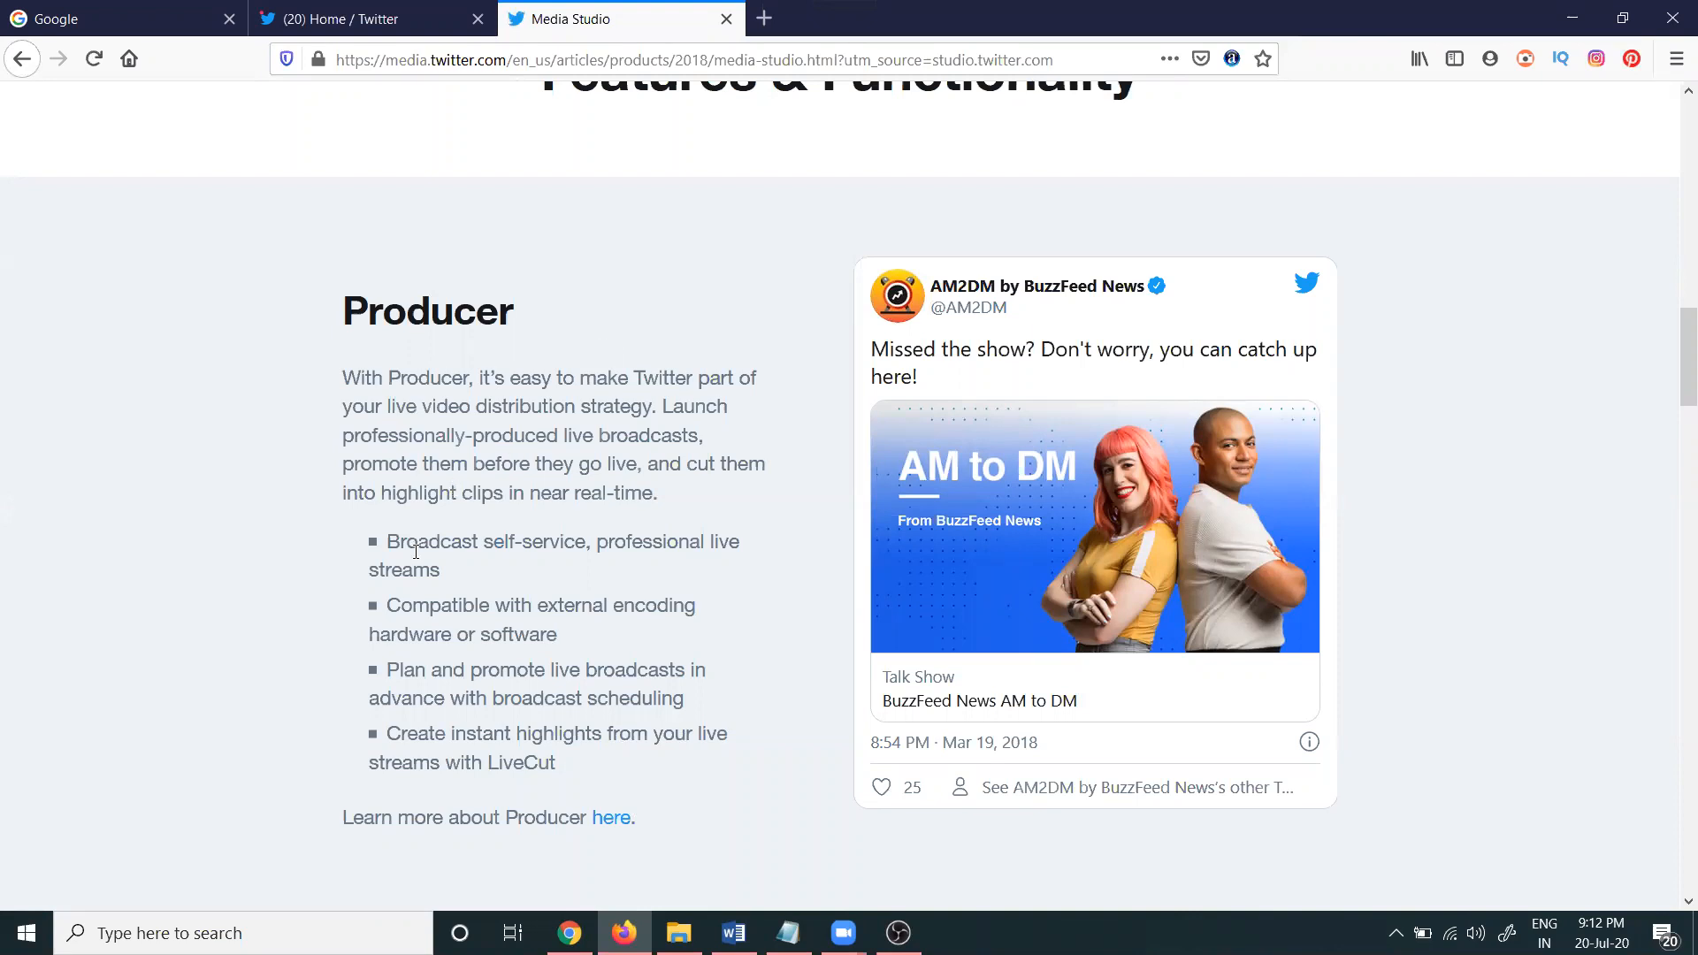
scroll(443, 601, "down", 2)
Open the linked article on Producer and examine its section on launching a live broadcast.
left_click(615, 589)
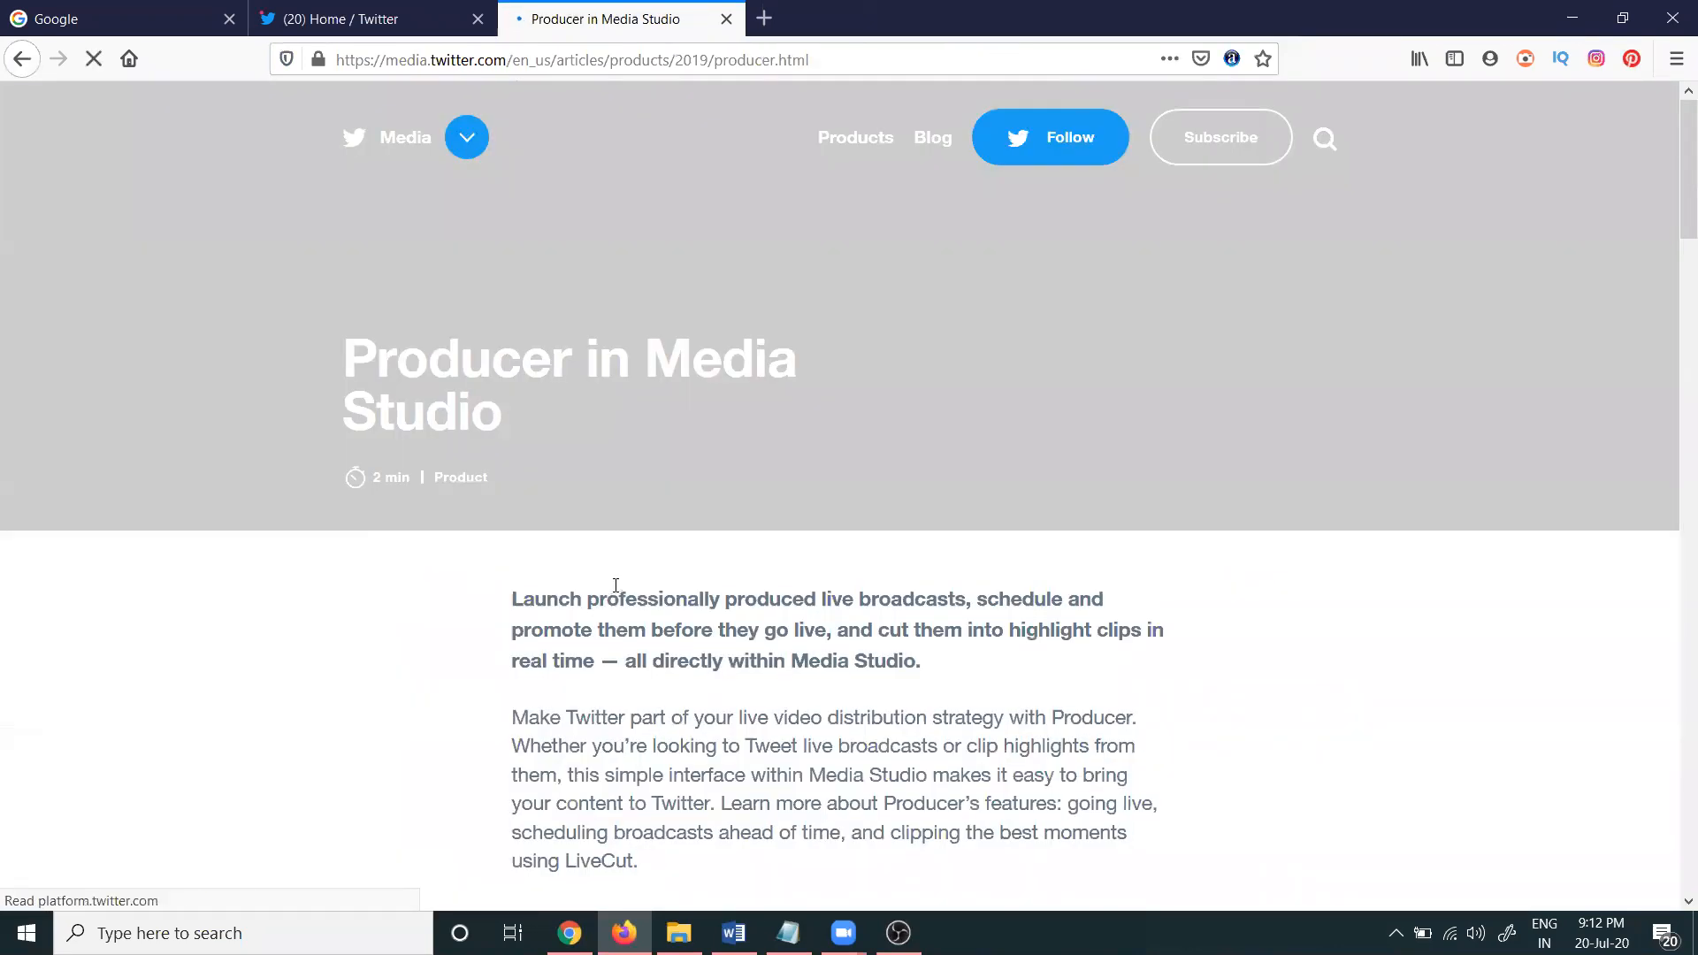
scroll(574, 599, "down", 7)
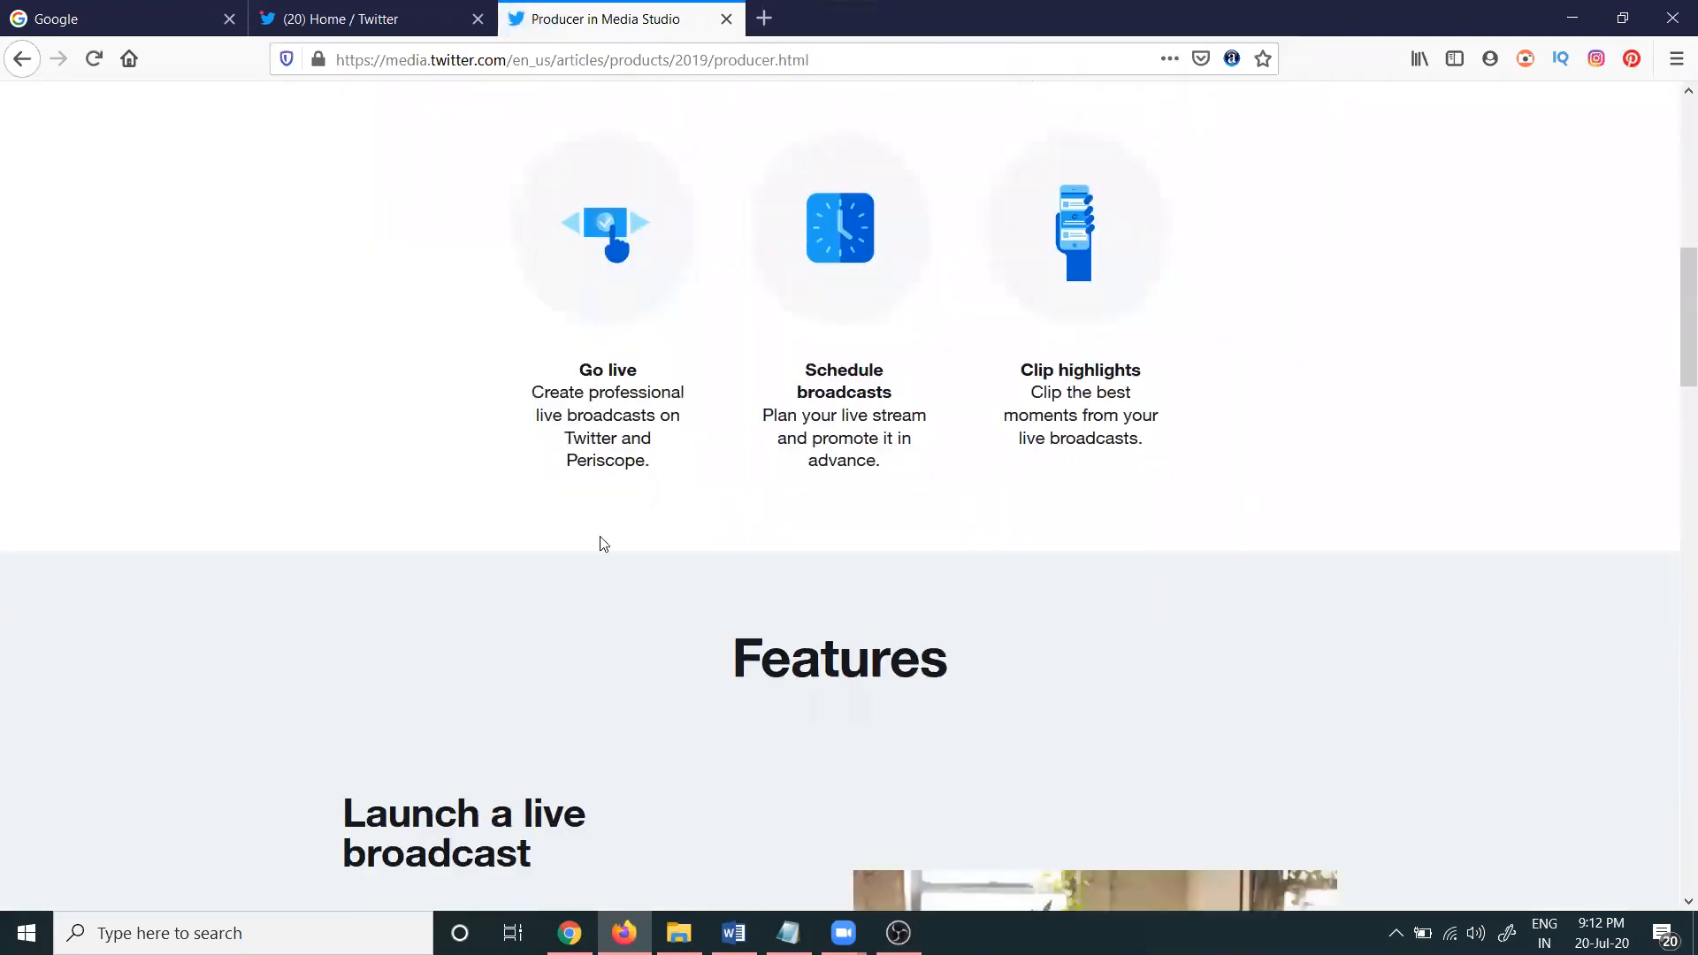
scroll(618, 365, "down", 4)
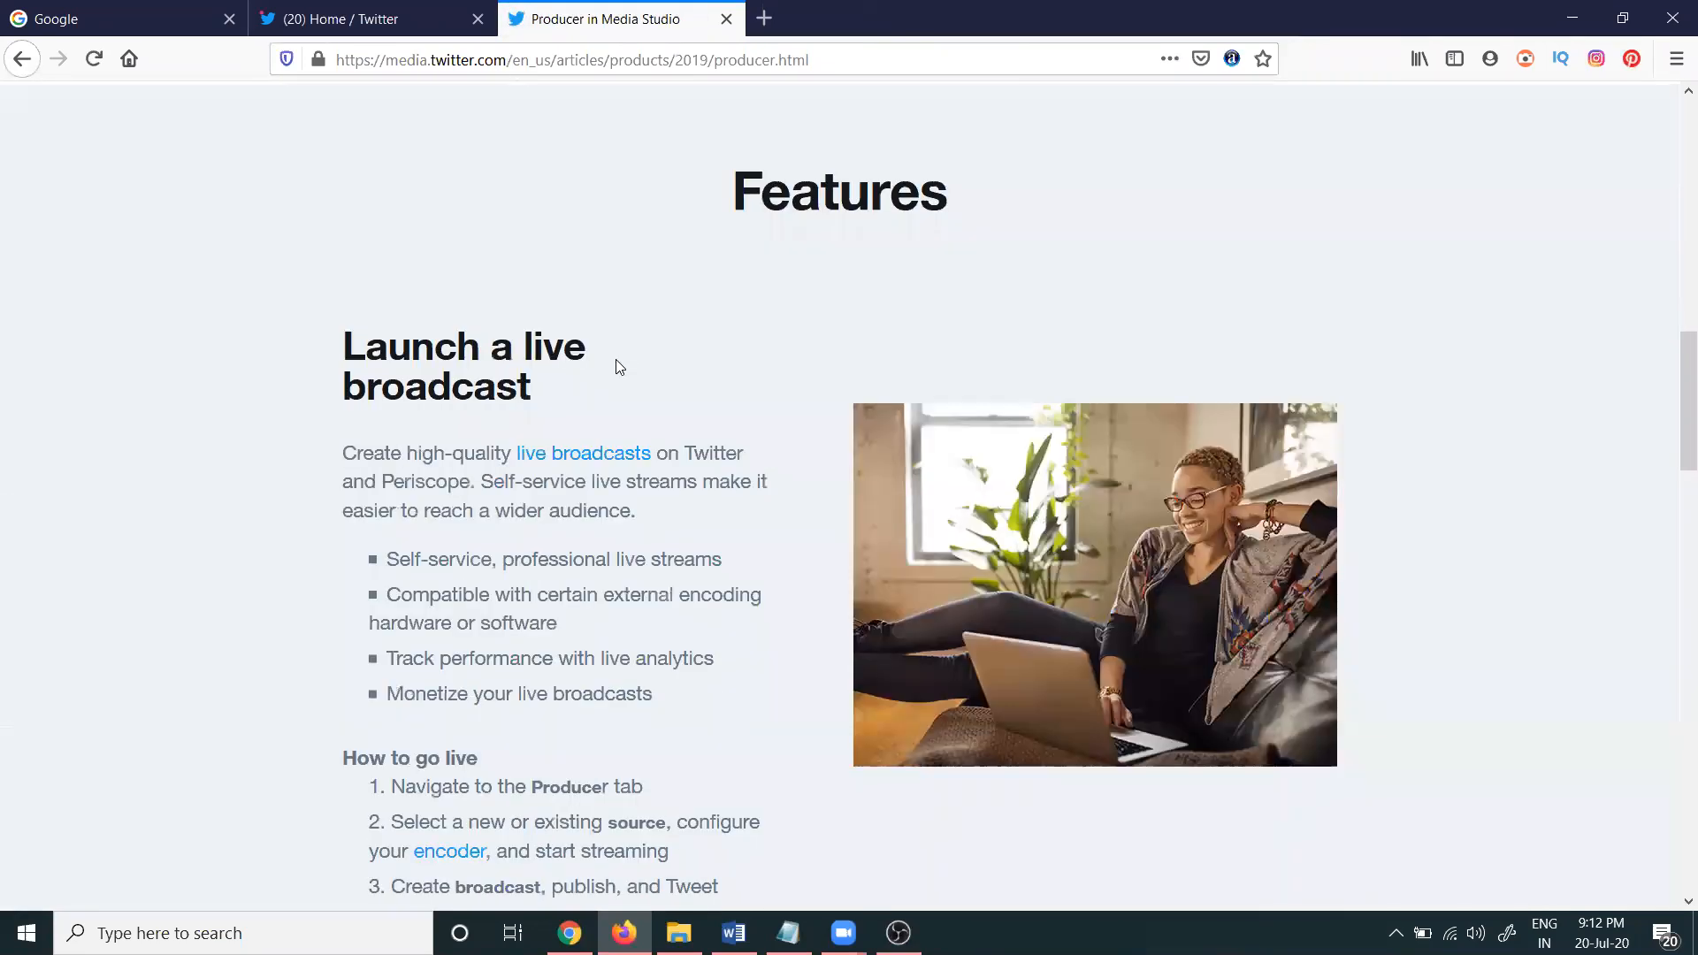
Open the linked article on live broadcasts and read down to the four ways to go live on Twitter.
left_click(575, 455)
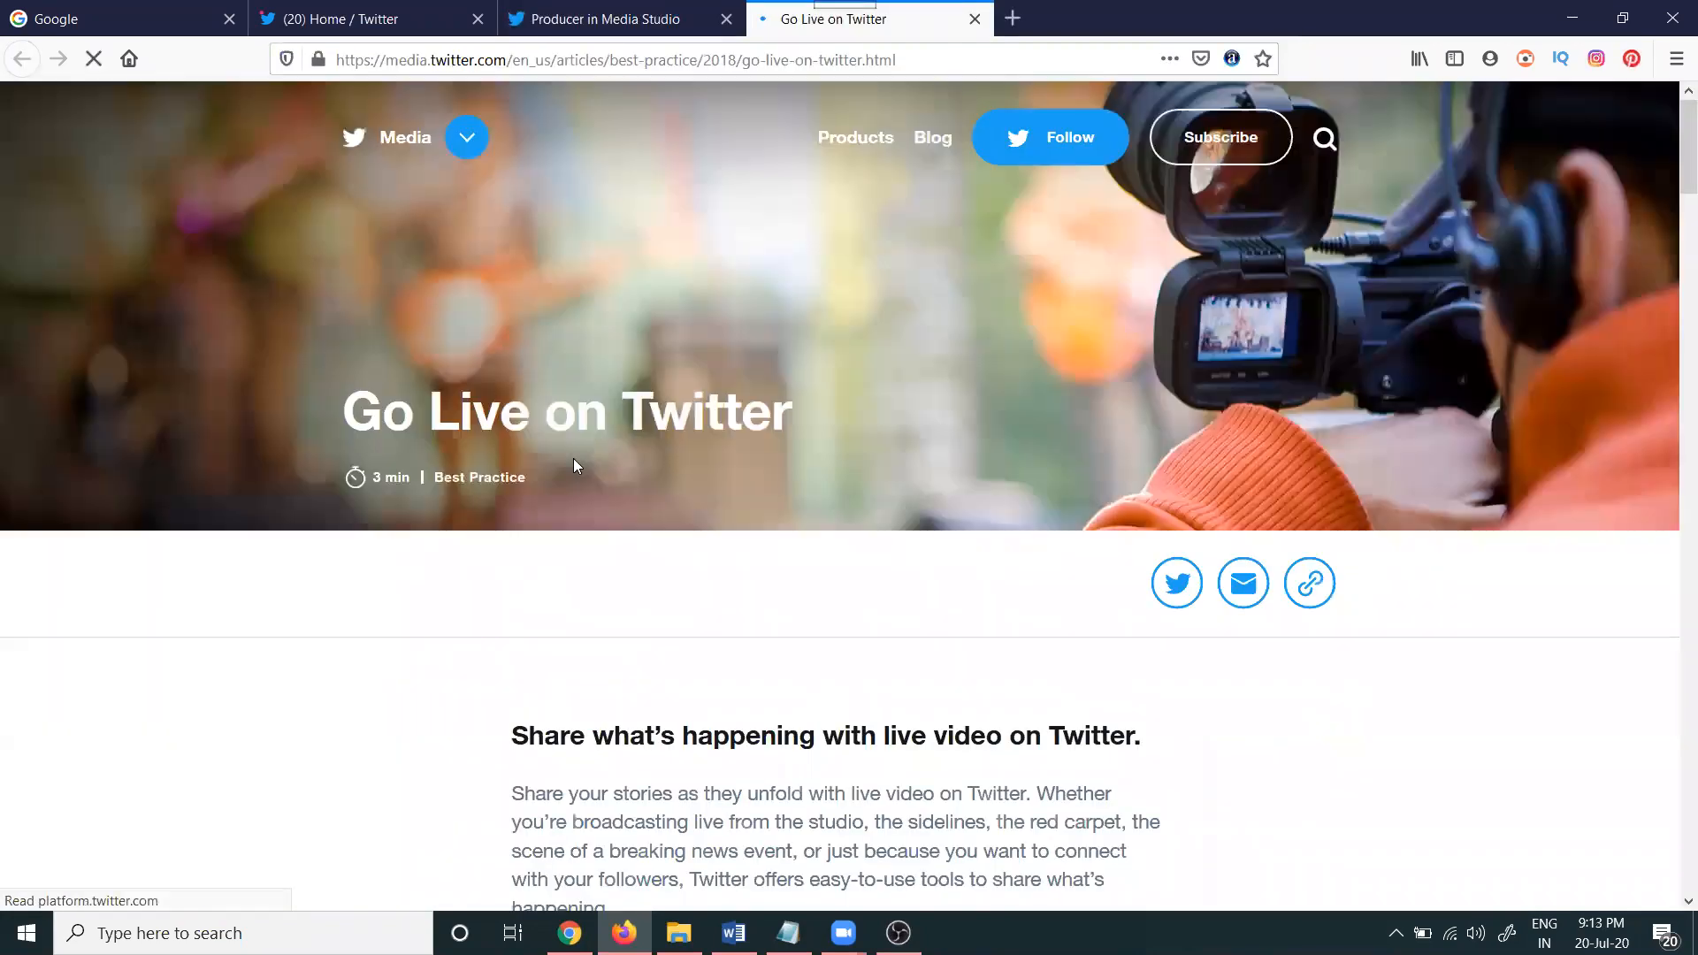
scroll(573, 469, "down", 4)
scroll(573, 467, "down", 5)
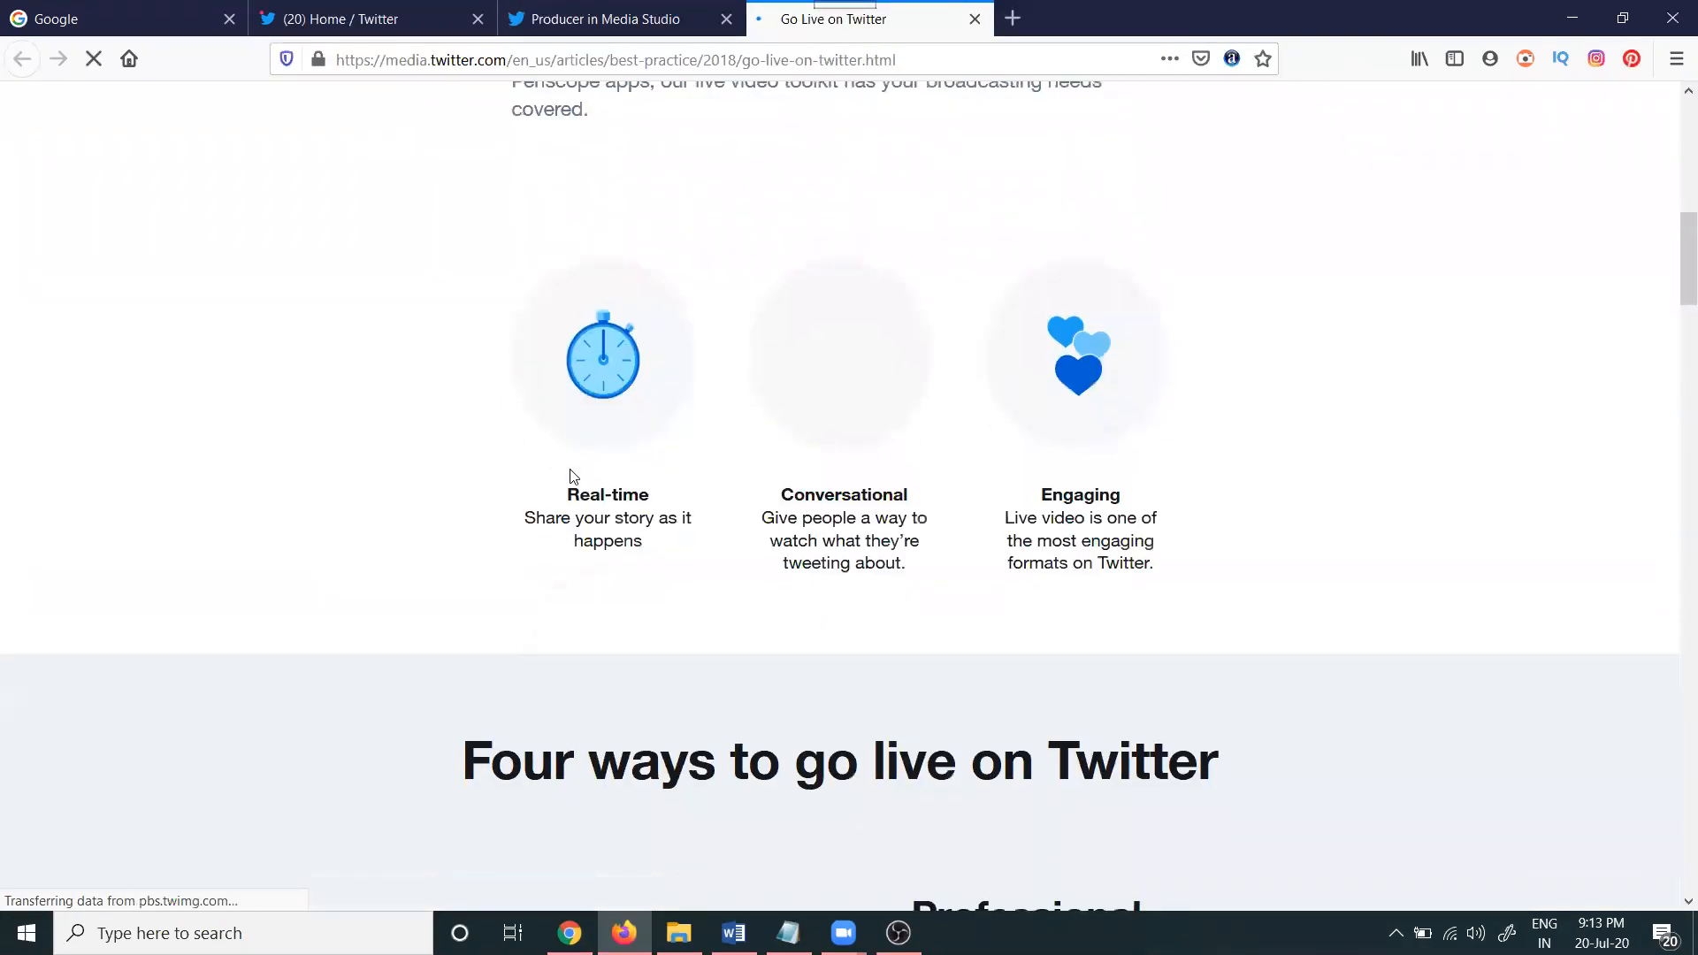
Switch back to Chrome and check the folder of recorded Zoom videos in File Explorer.
left_click(570, 933)
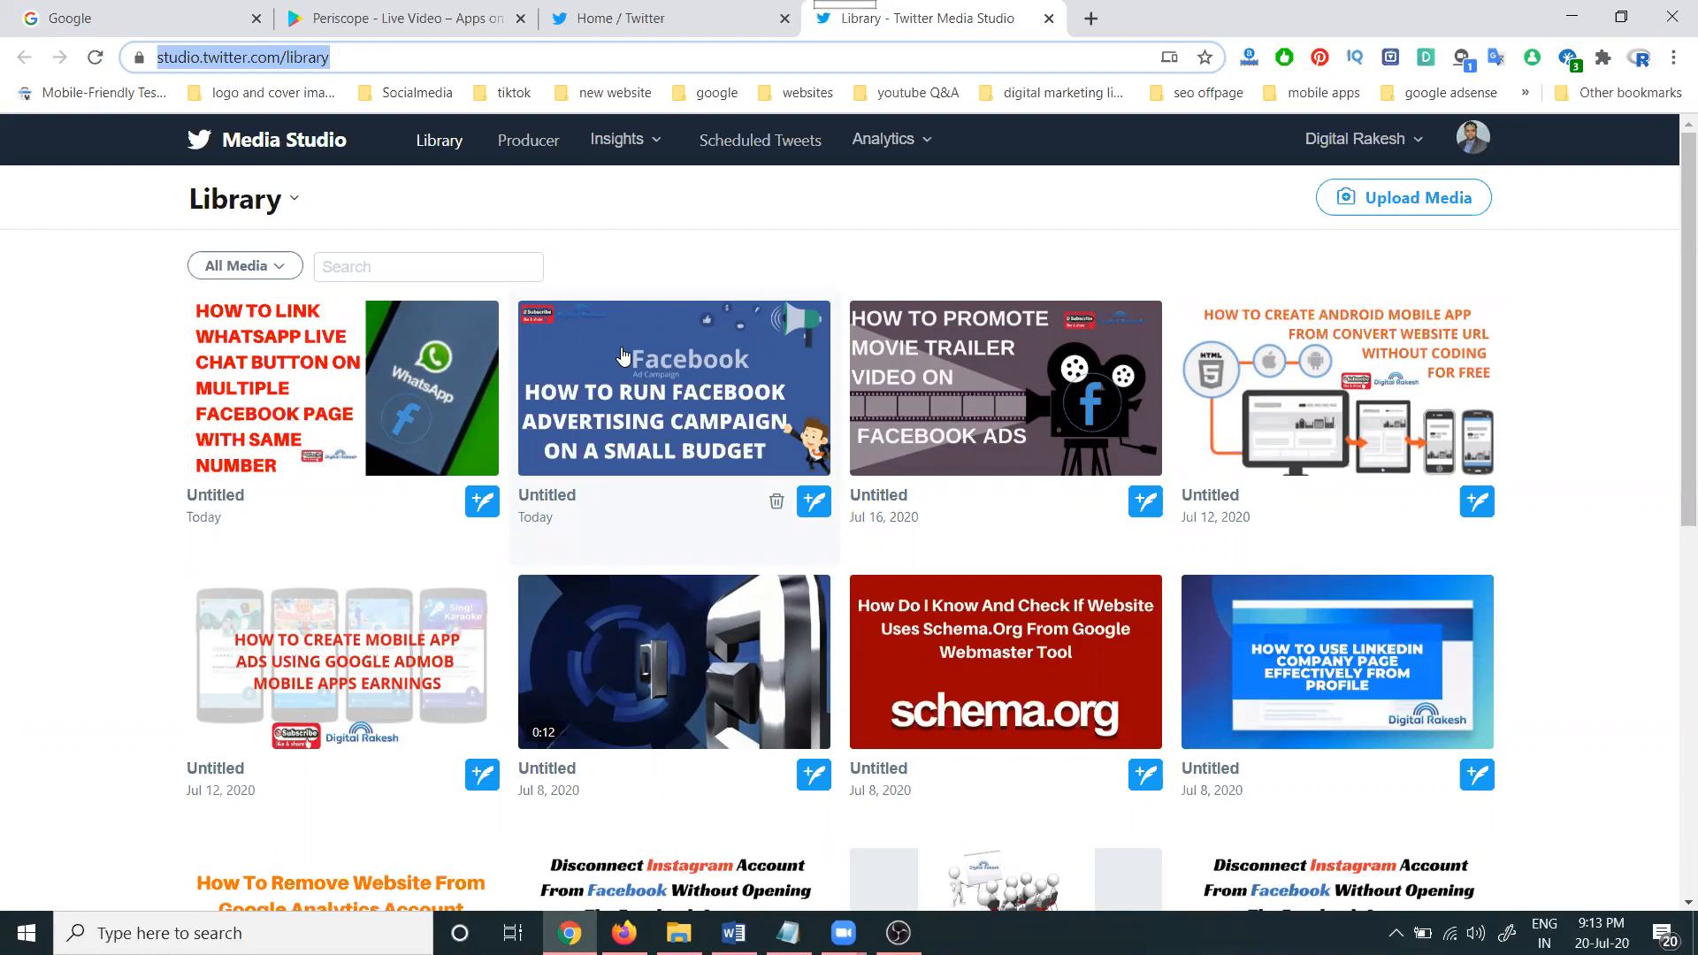
left_click(679, 933)
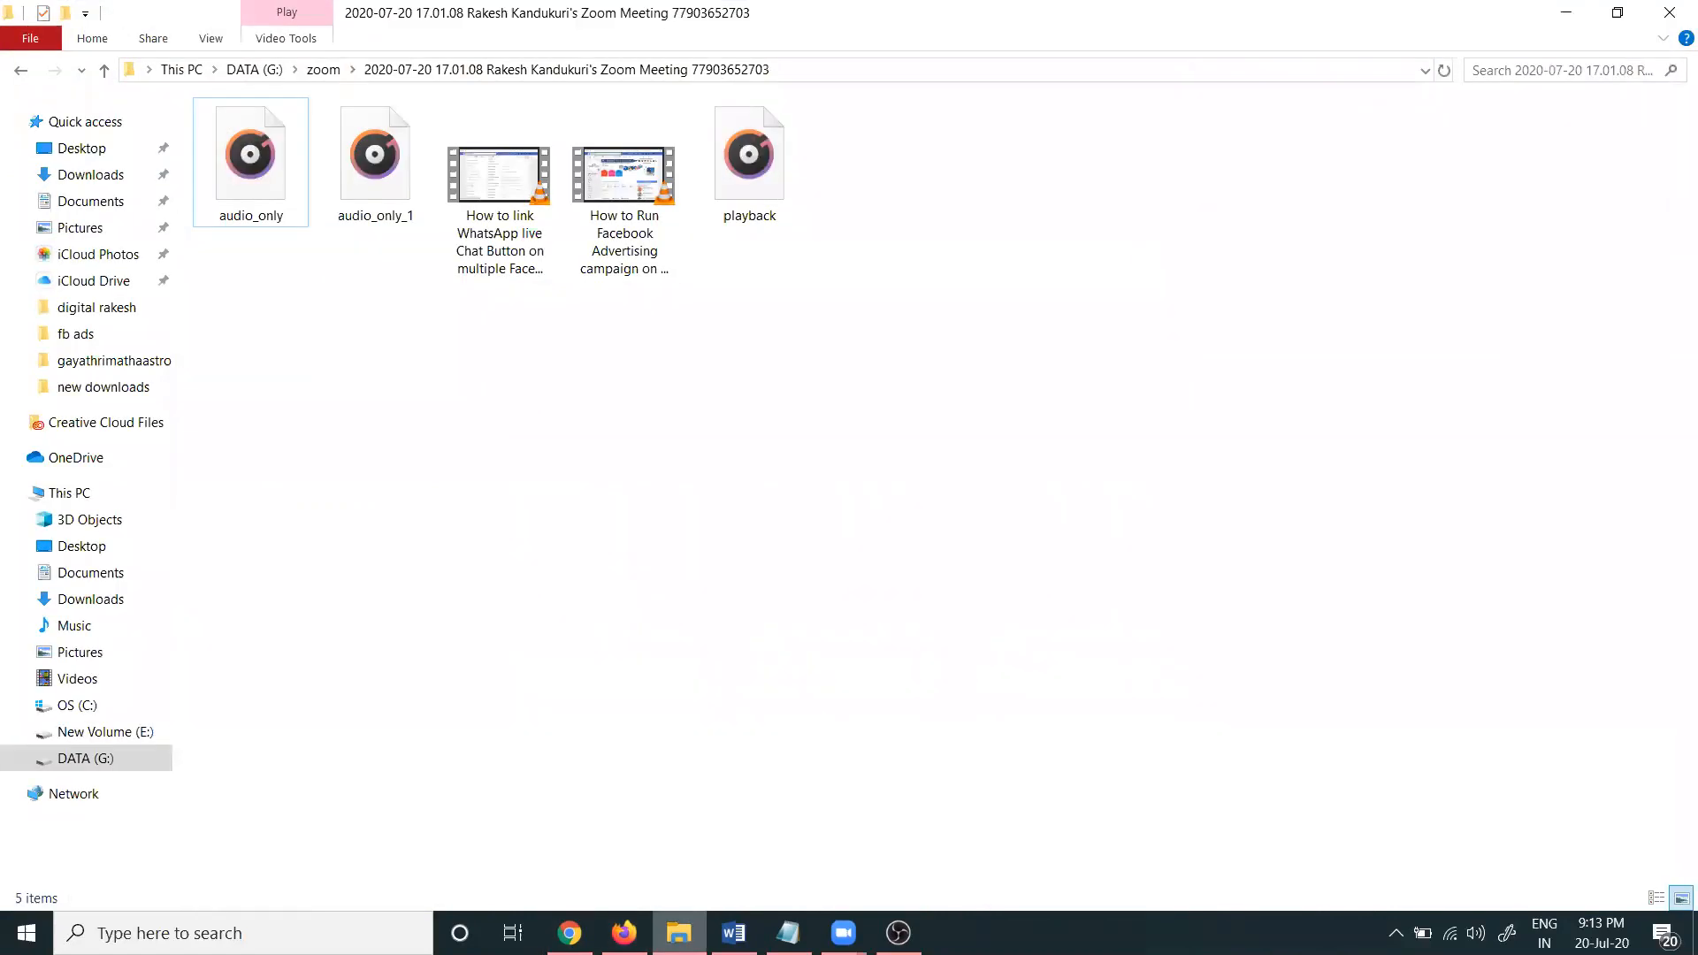
left_click(679, 933)
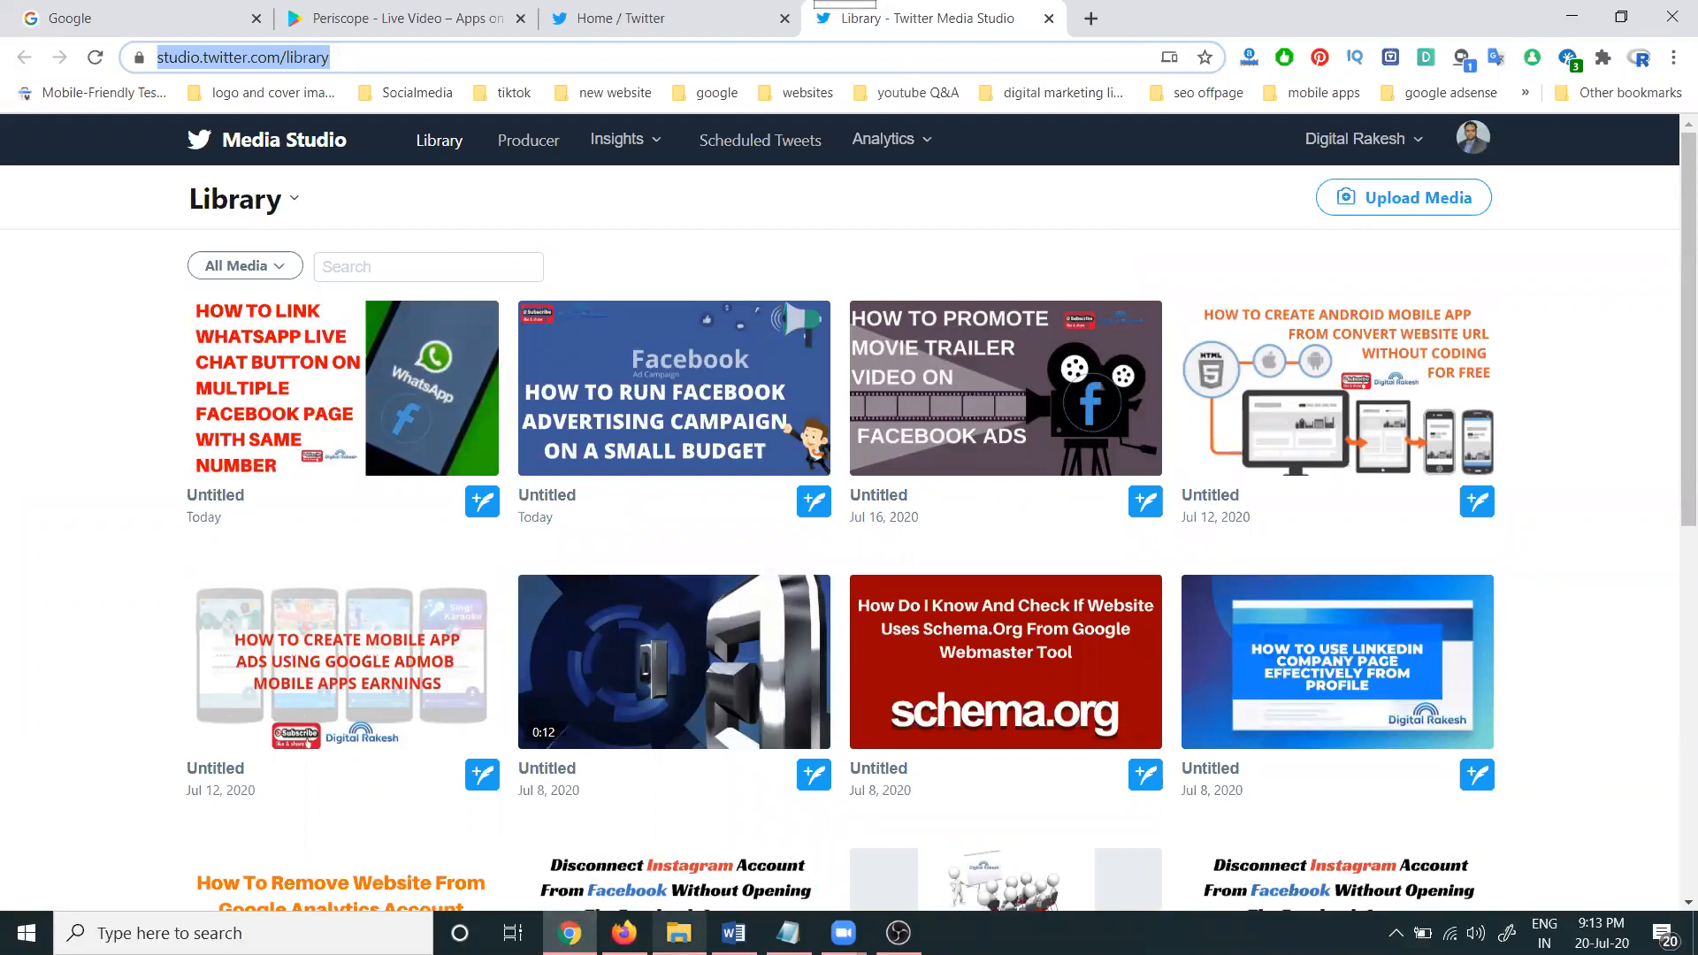
Search Google for "obs project" in a new tab and open the OBS Studio website.
left_click(1091, 18)
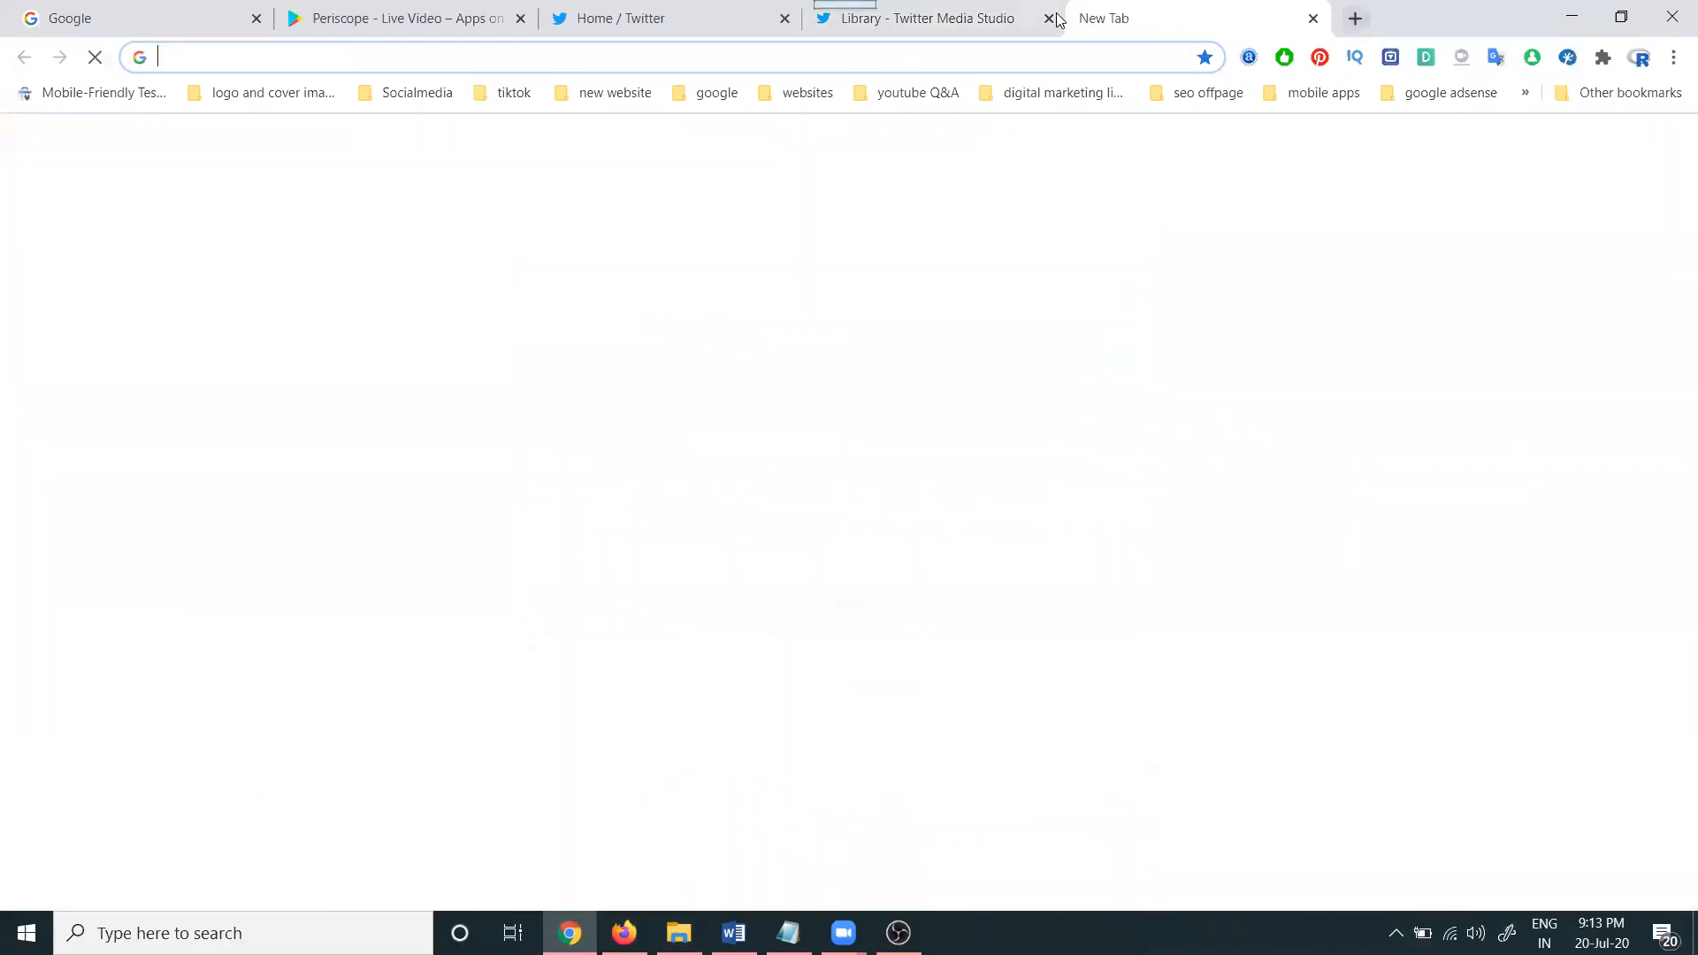
type("obs")
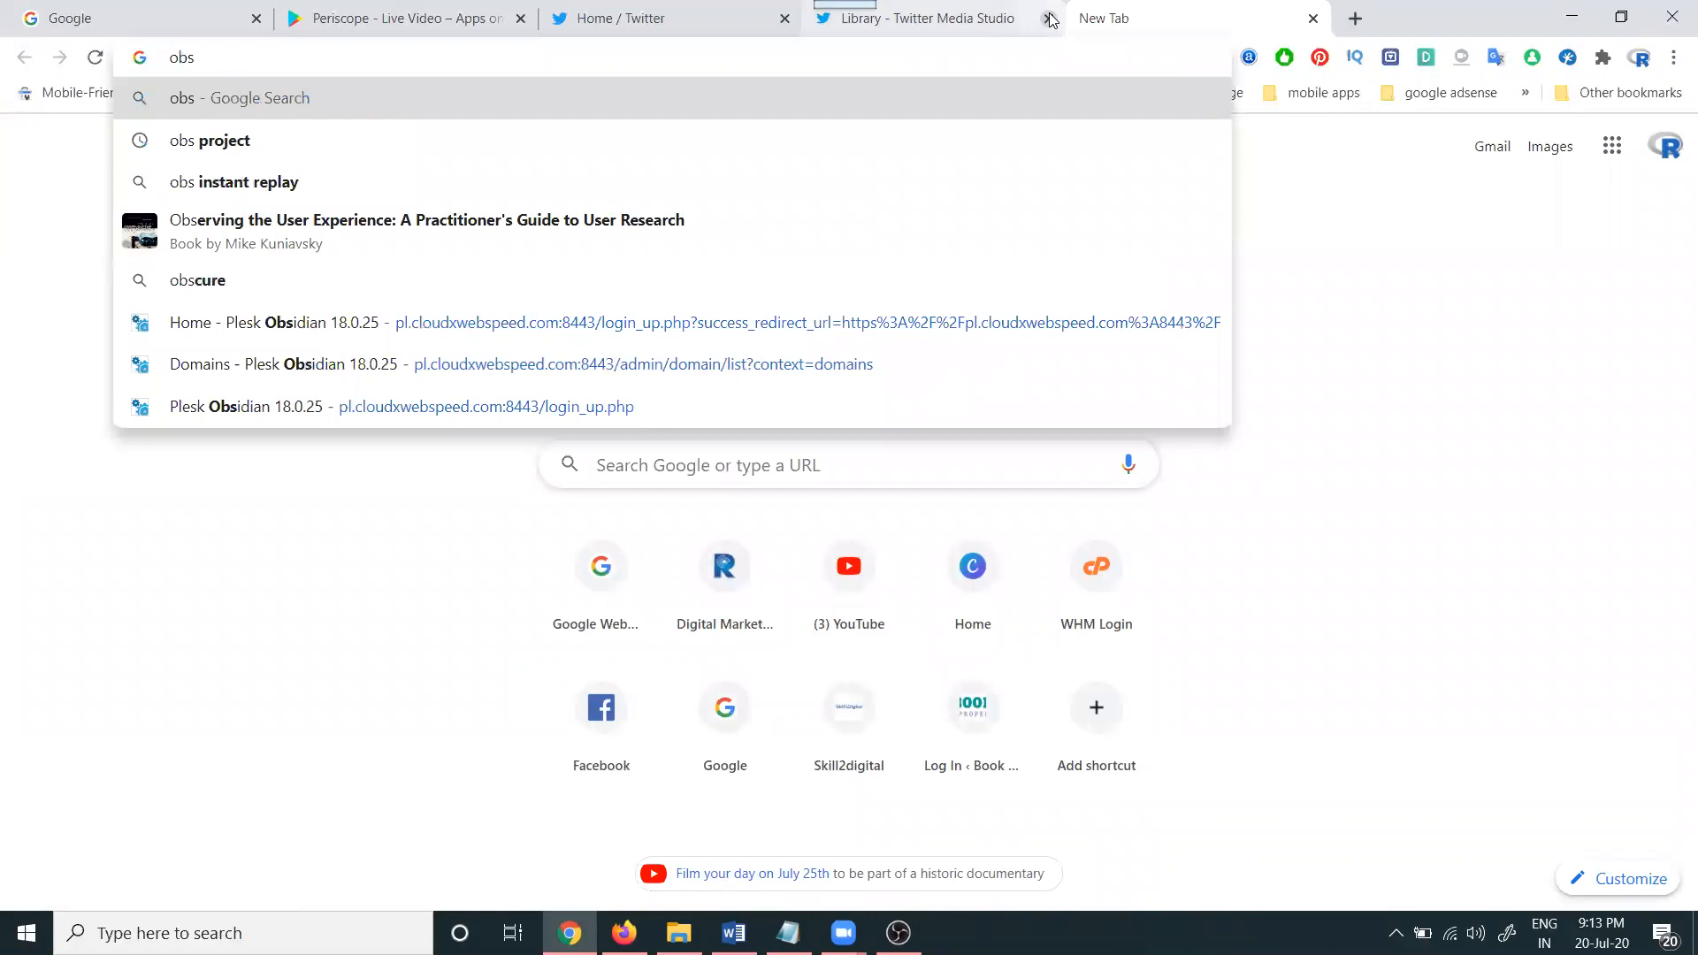
key("Down")
key("Return")
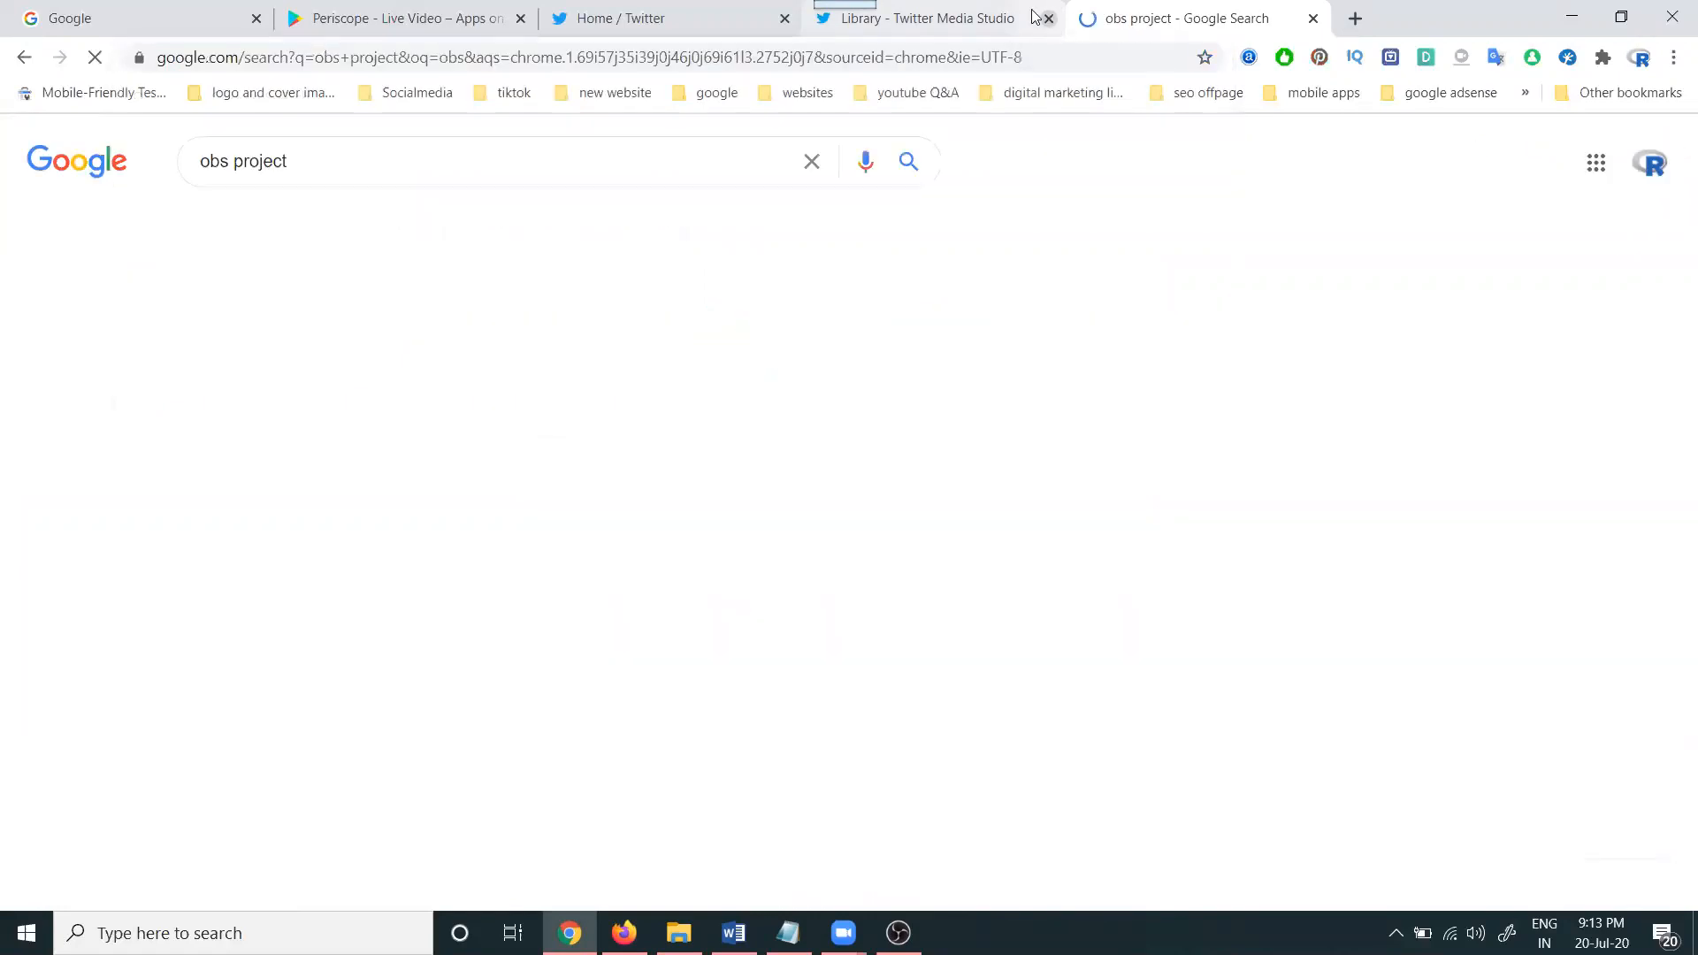
left_click(295, 346)
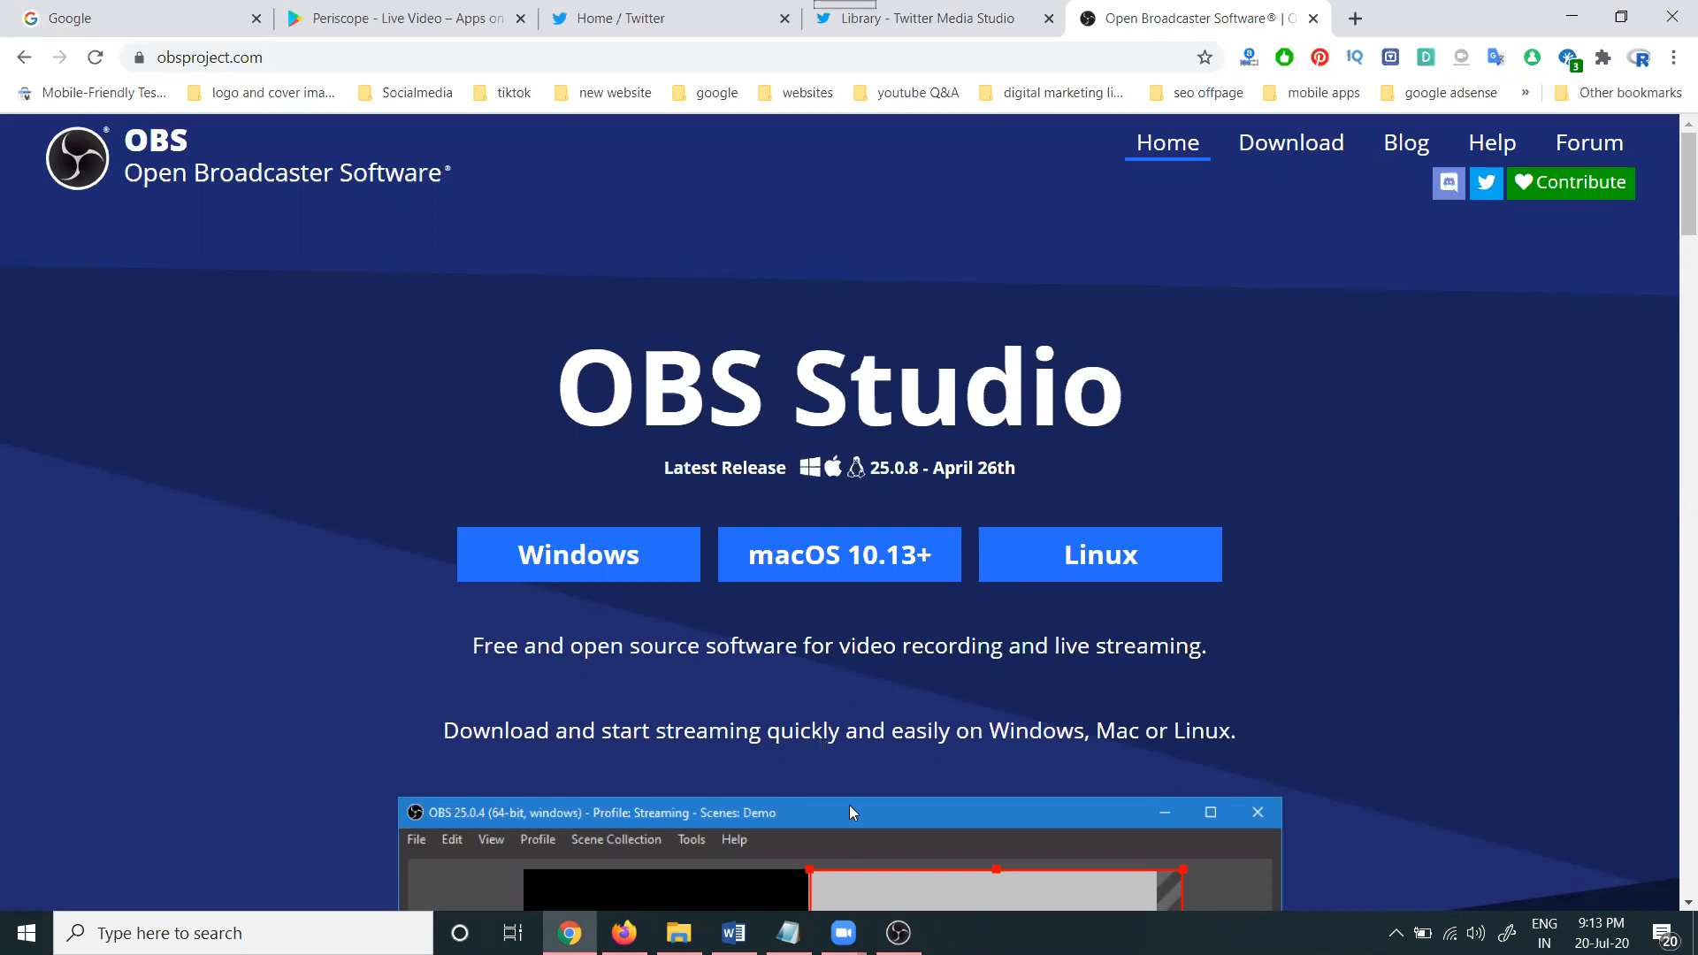
Look at the installed OBS Studio window, return to Chrome and close the OBS website.
left_click(898, 933)
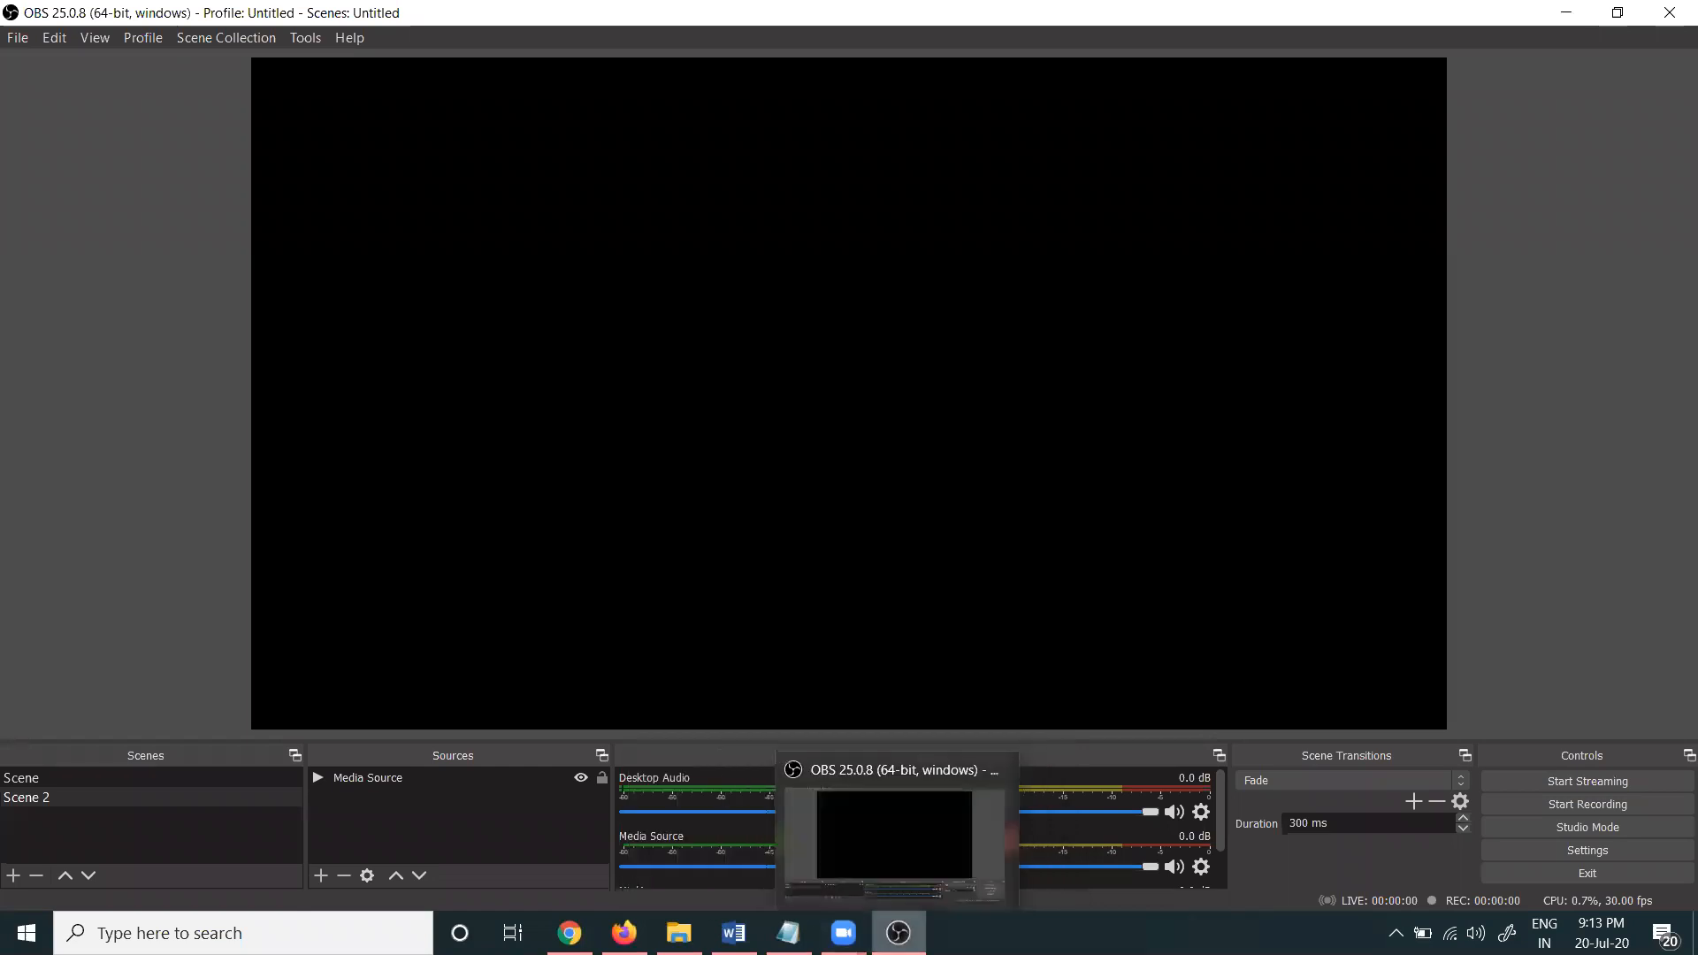
left_click(898, 933)
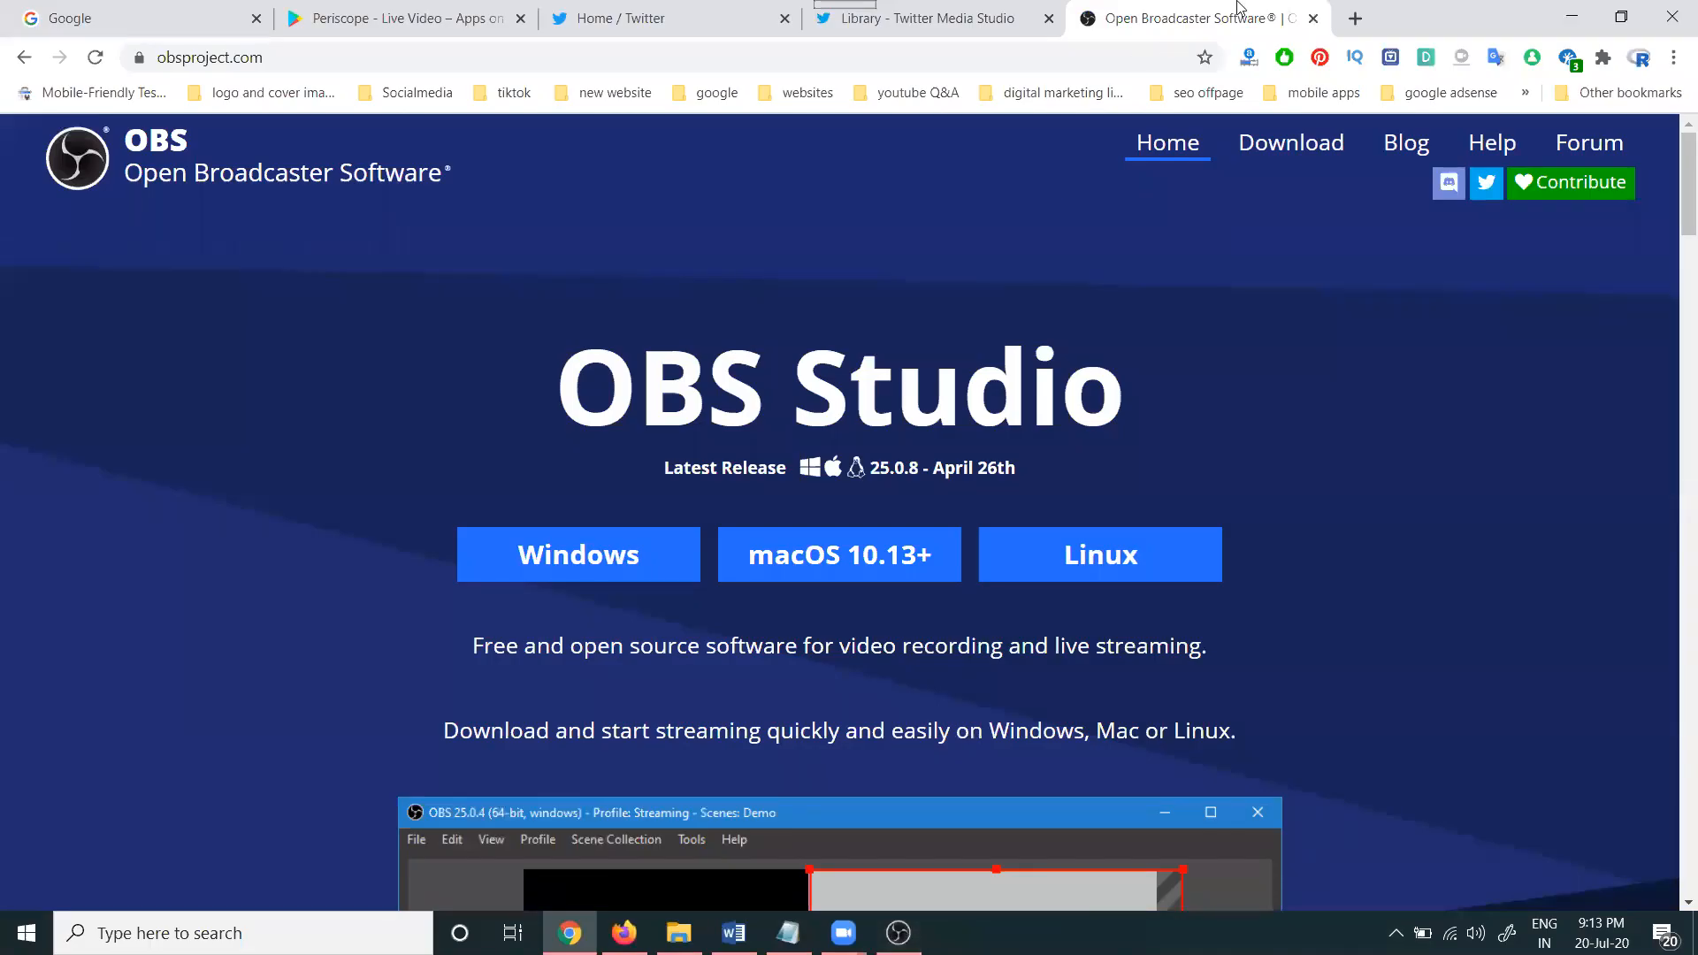
left_click(1313, 16)
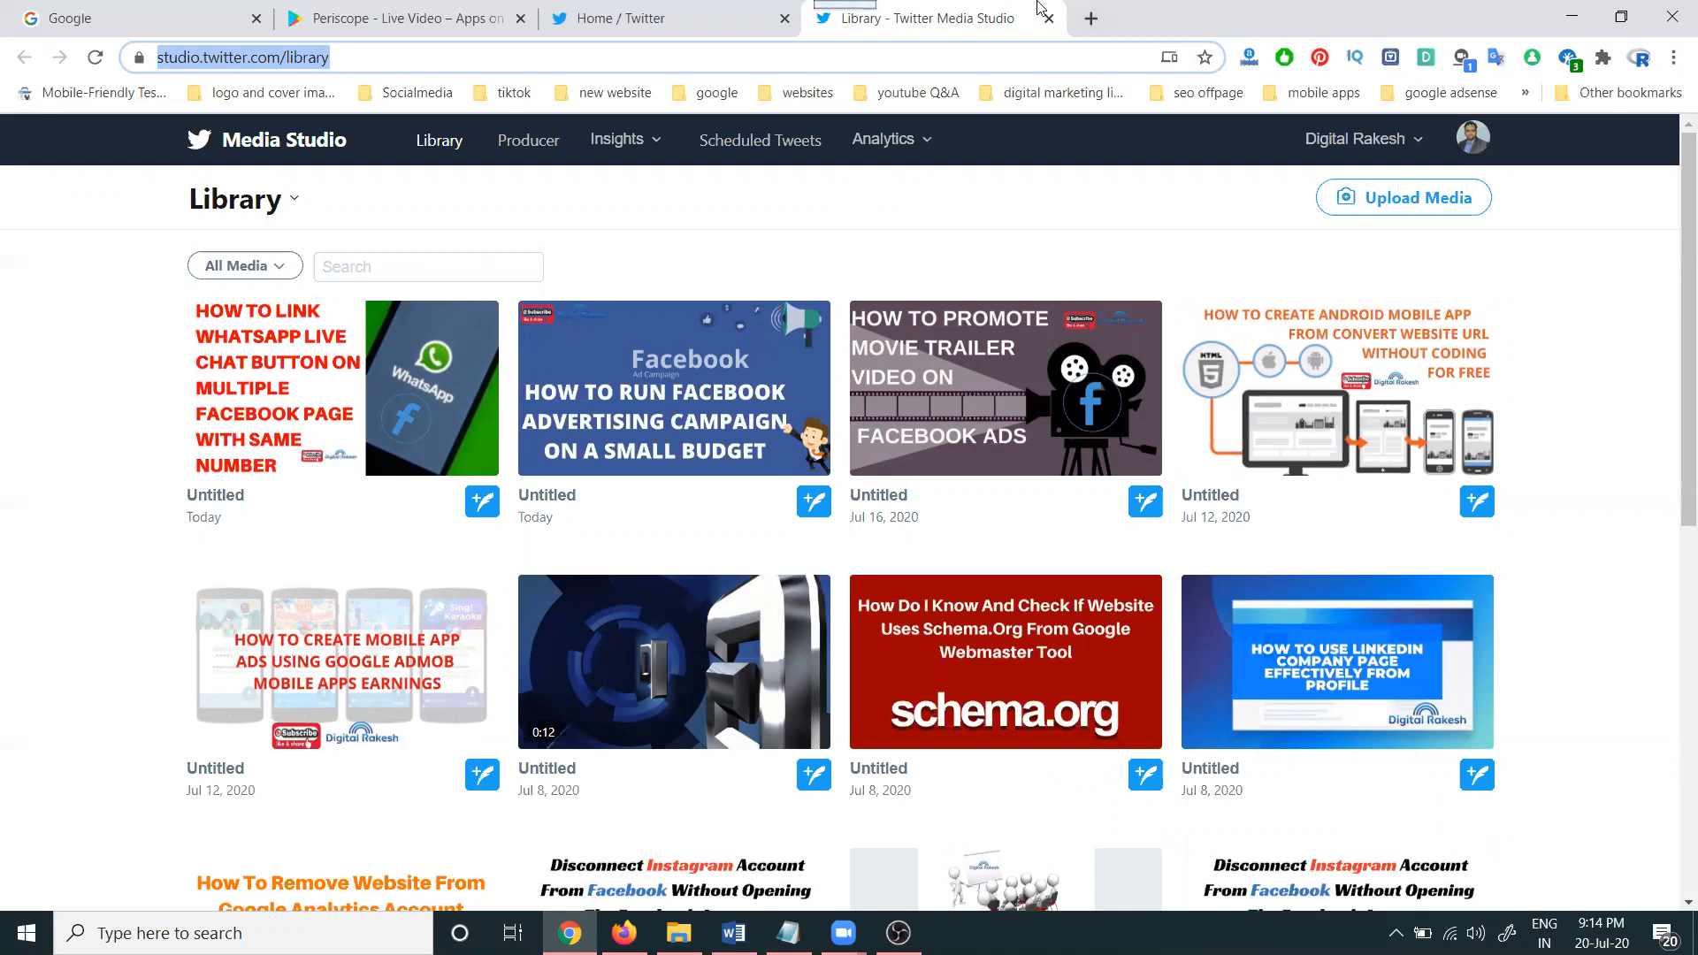
Open Producer in Twitter Media Studio and filter the broadcasts to show only Live ones.
left_click(435, 157)
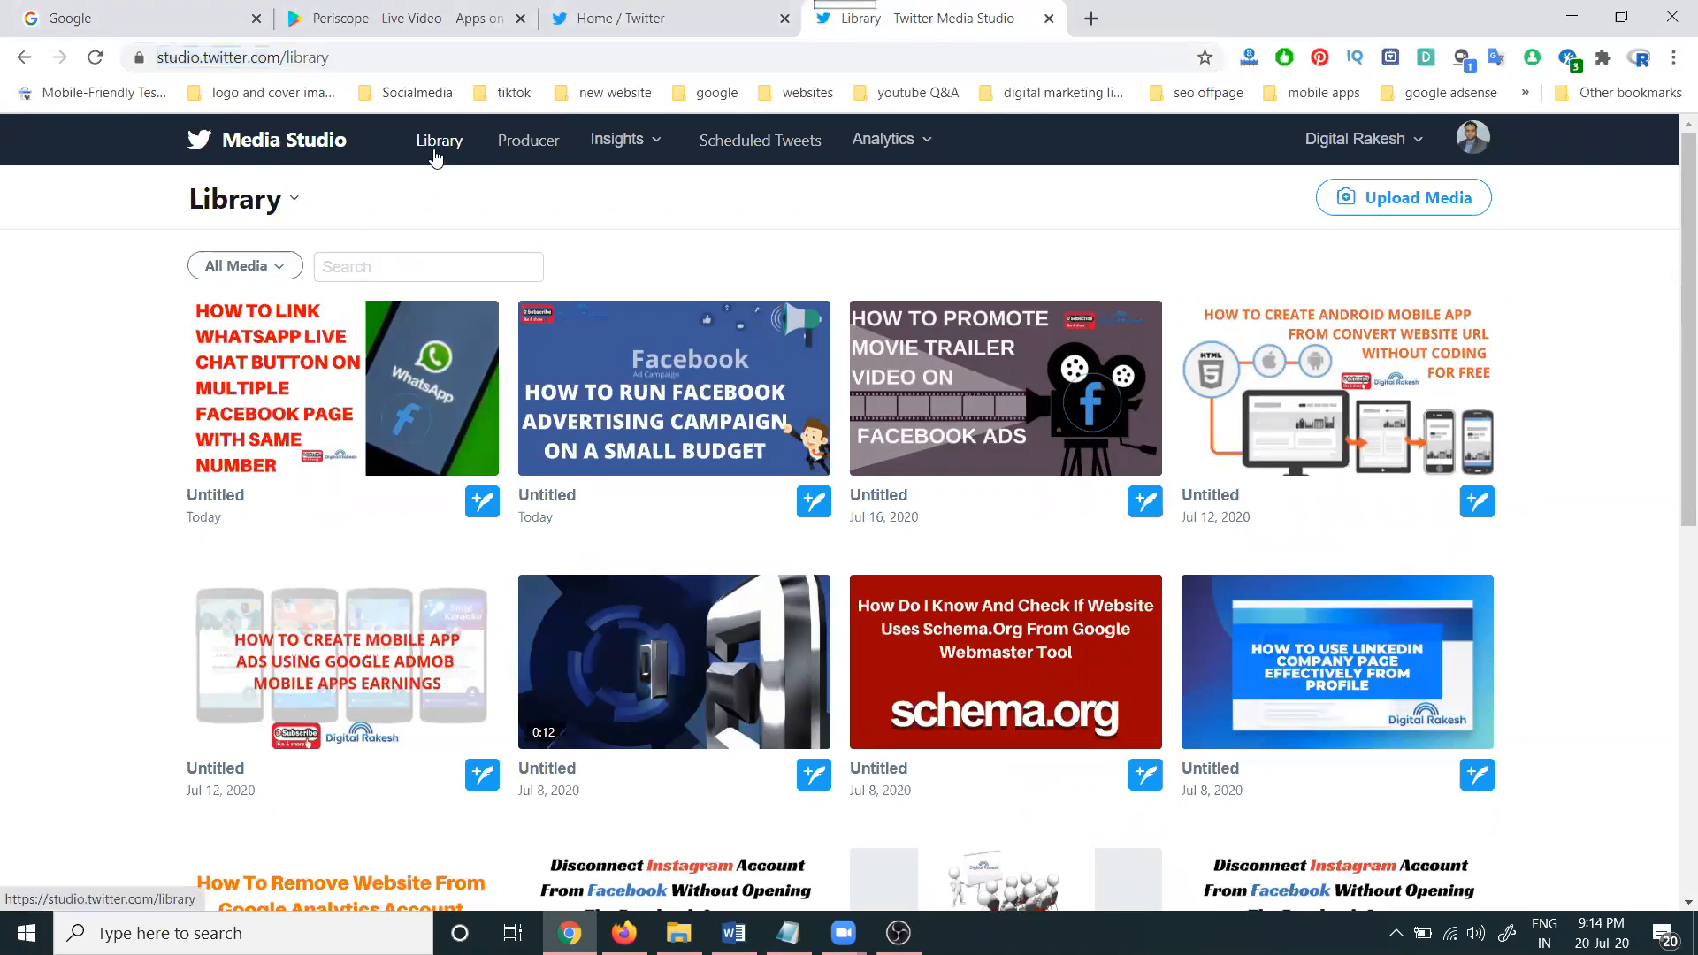
left_click(535, 151)
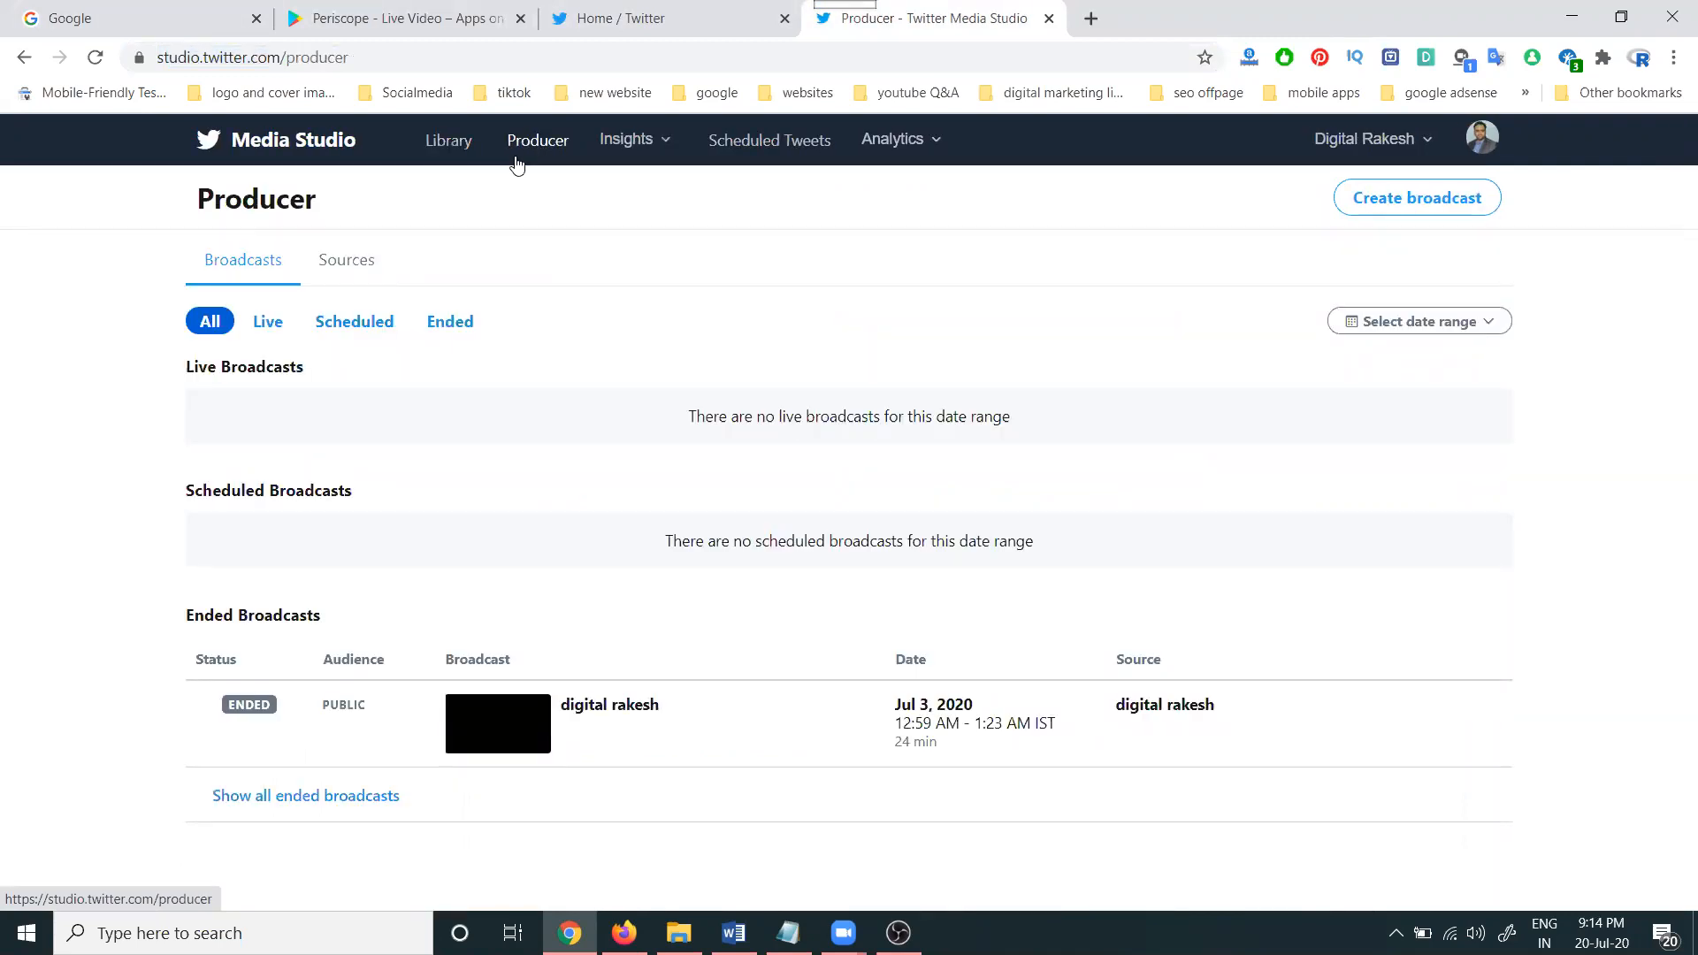
left_click(267, 329)
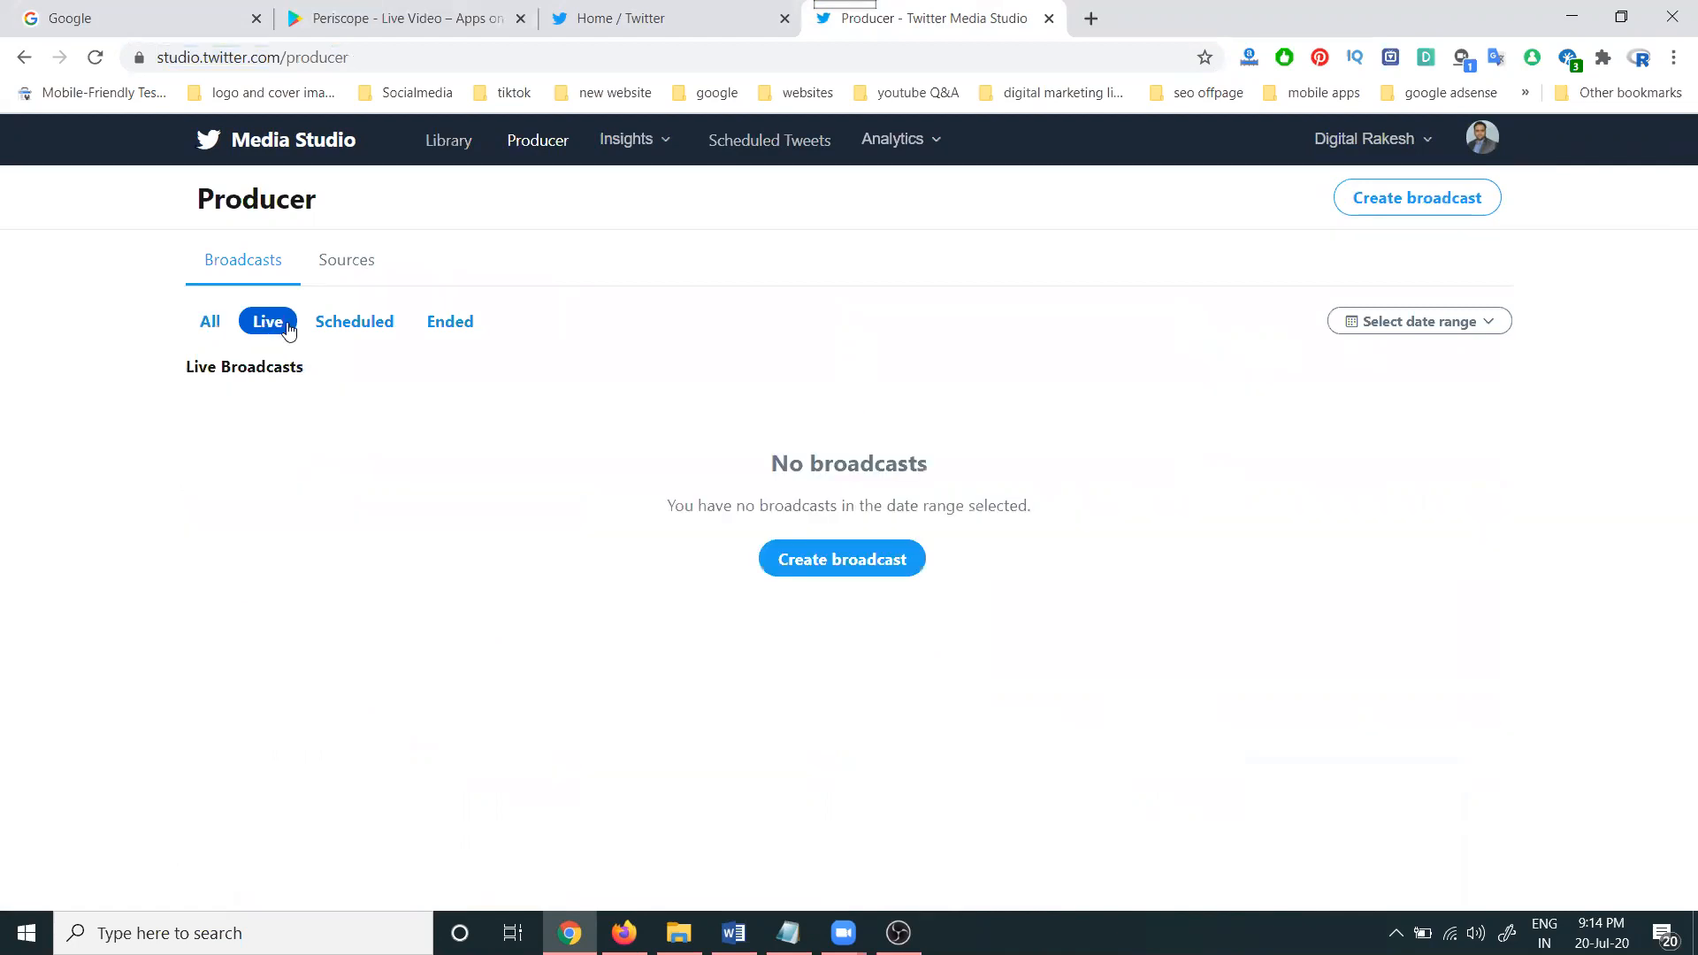
Filter the broadcasts to the Ended ones and open the list of stream sources.
left_click(332, 326)
left_click(431, 328)
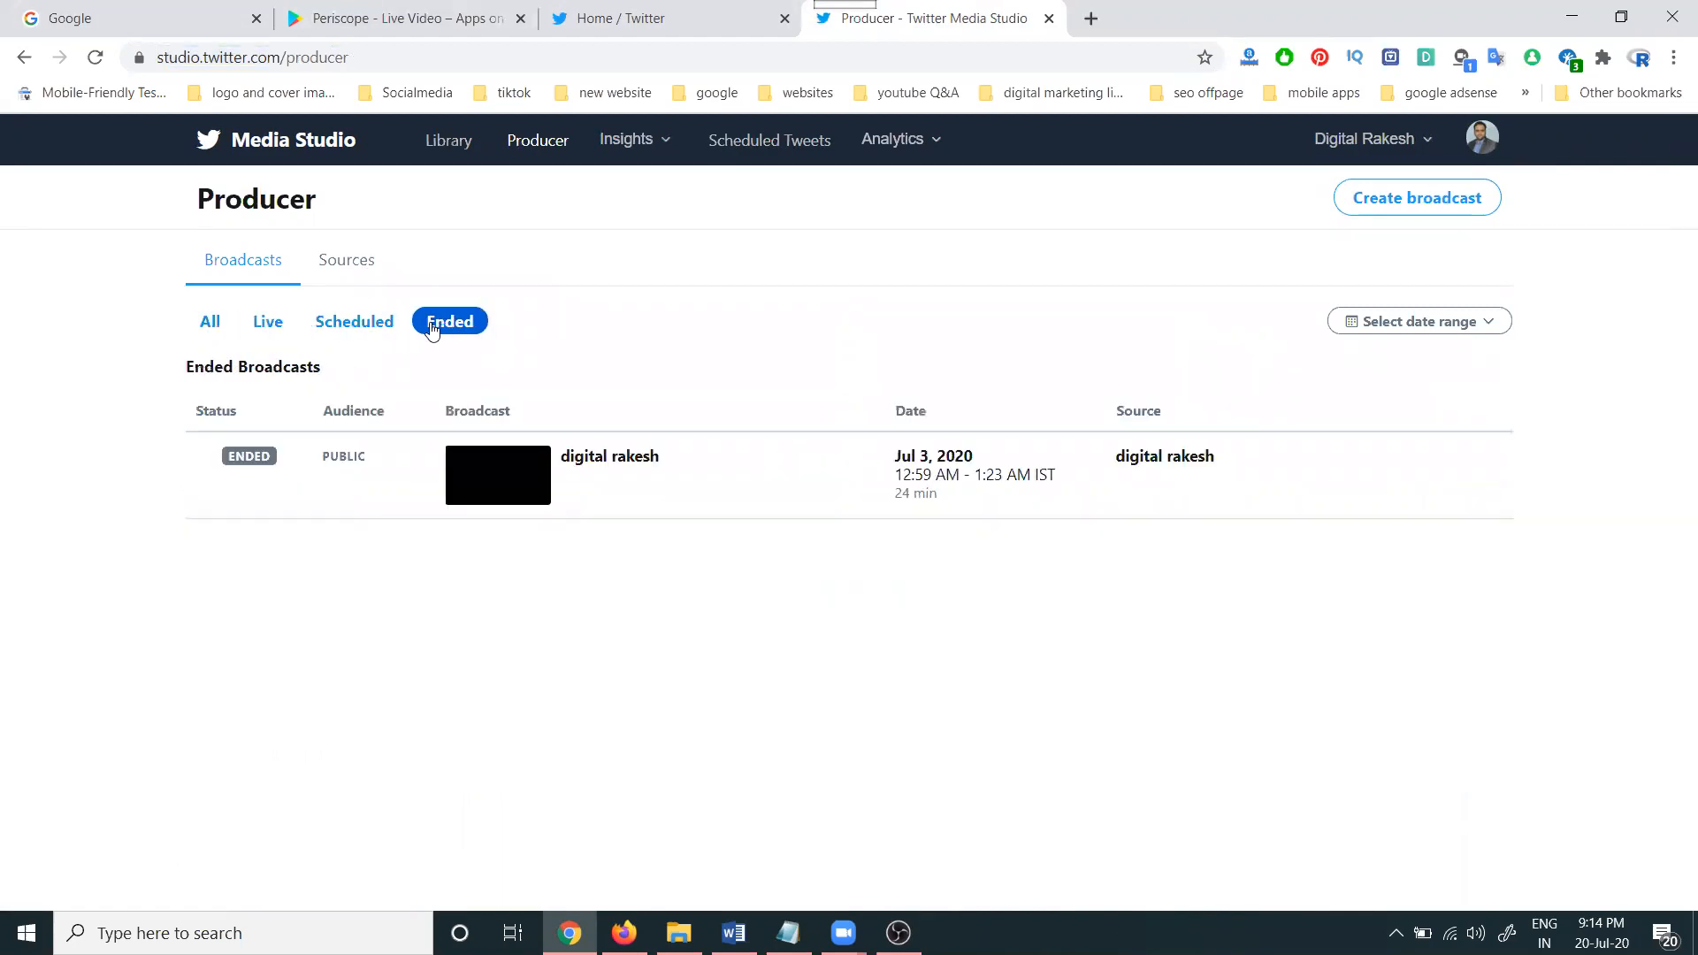
left_click(347, 270)
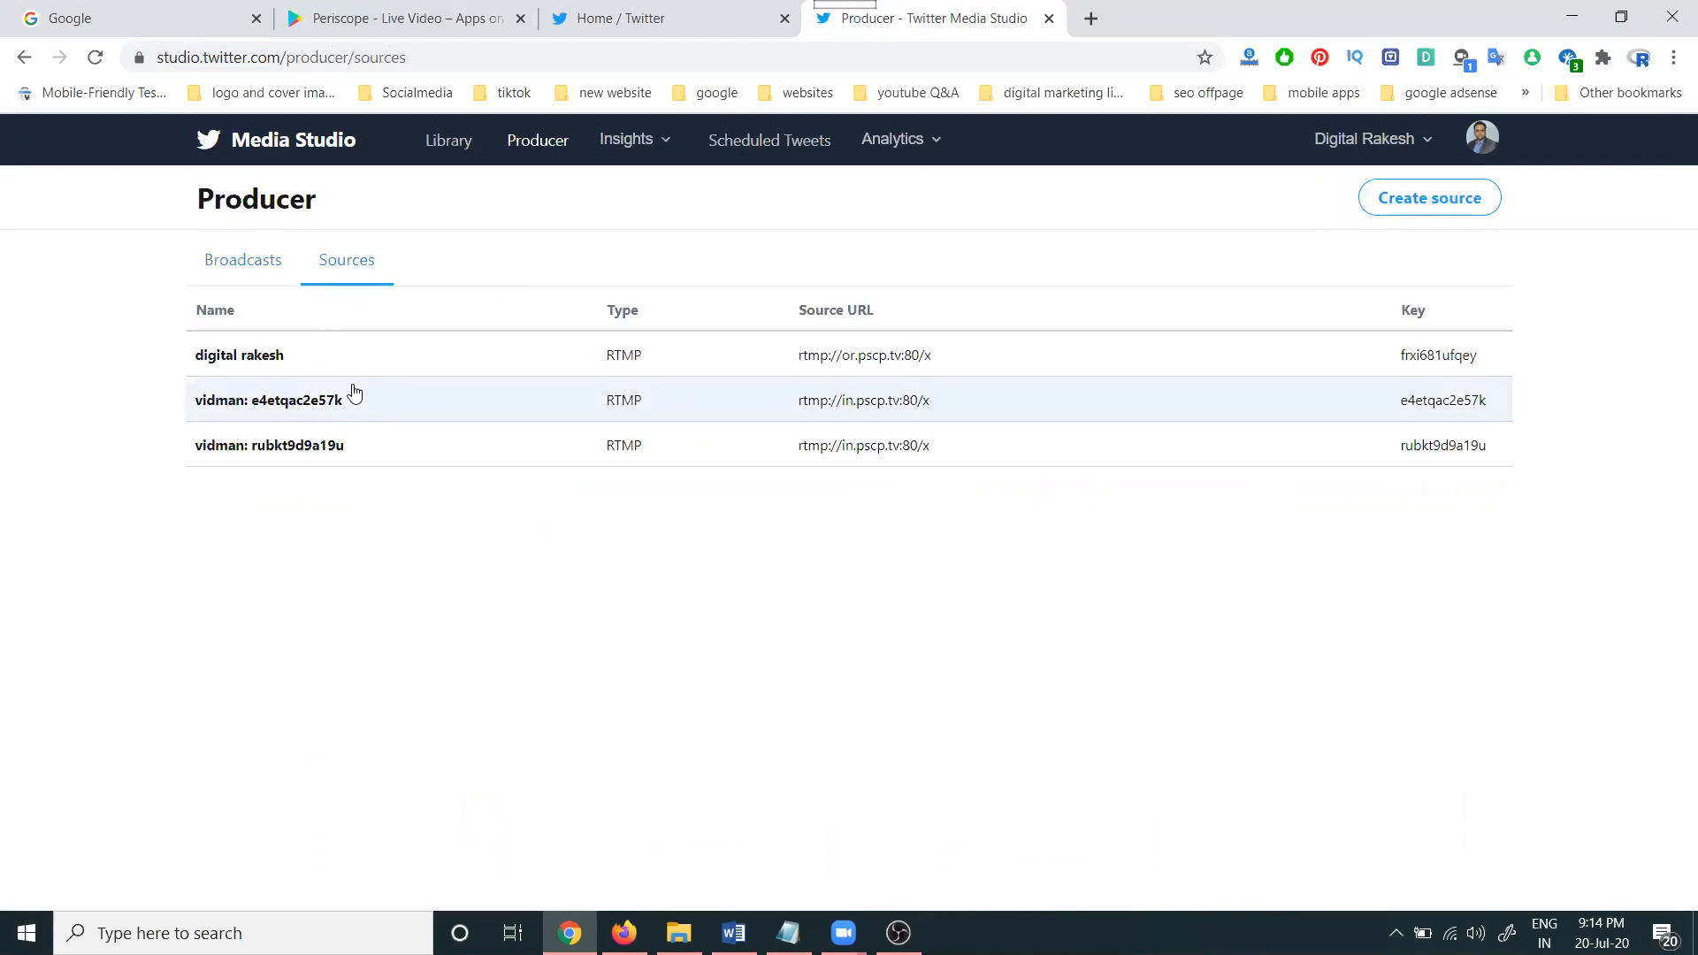
left_click(1397, 196)
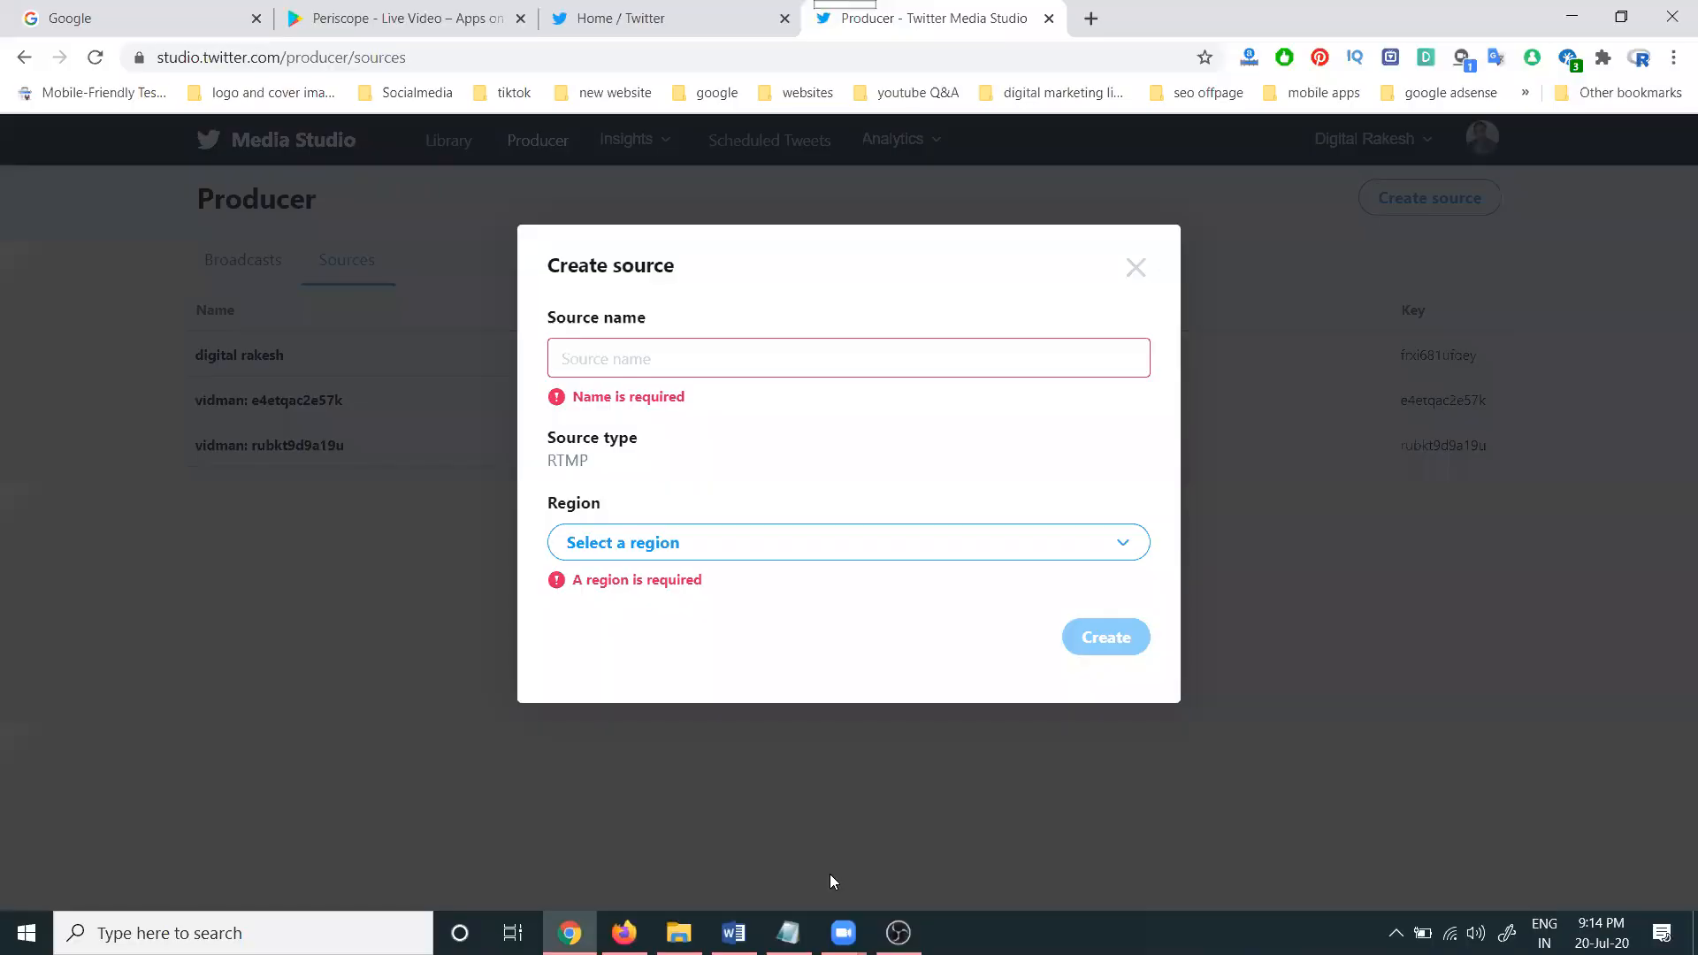
left_click(839, 548)
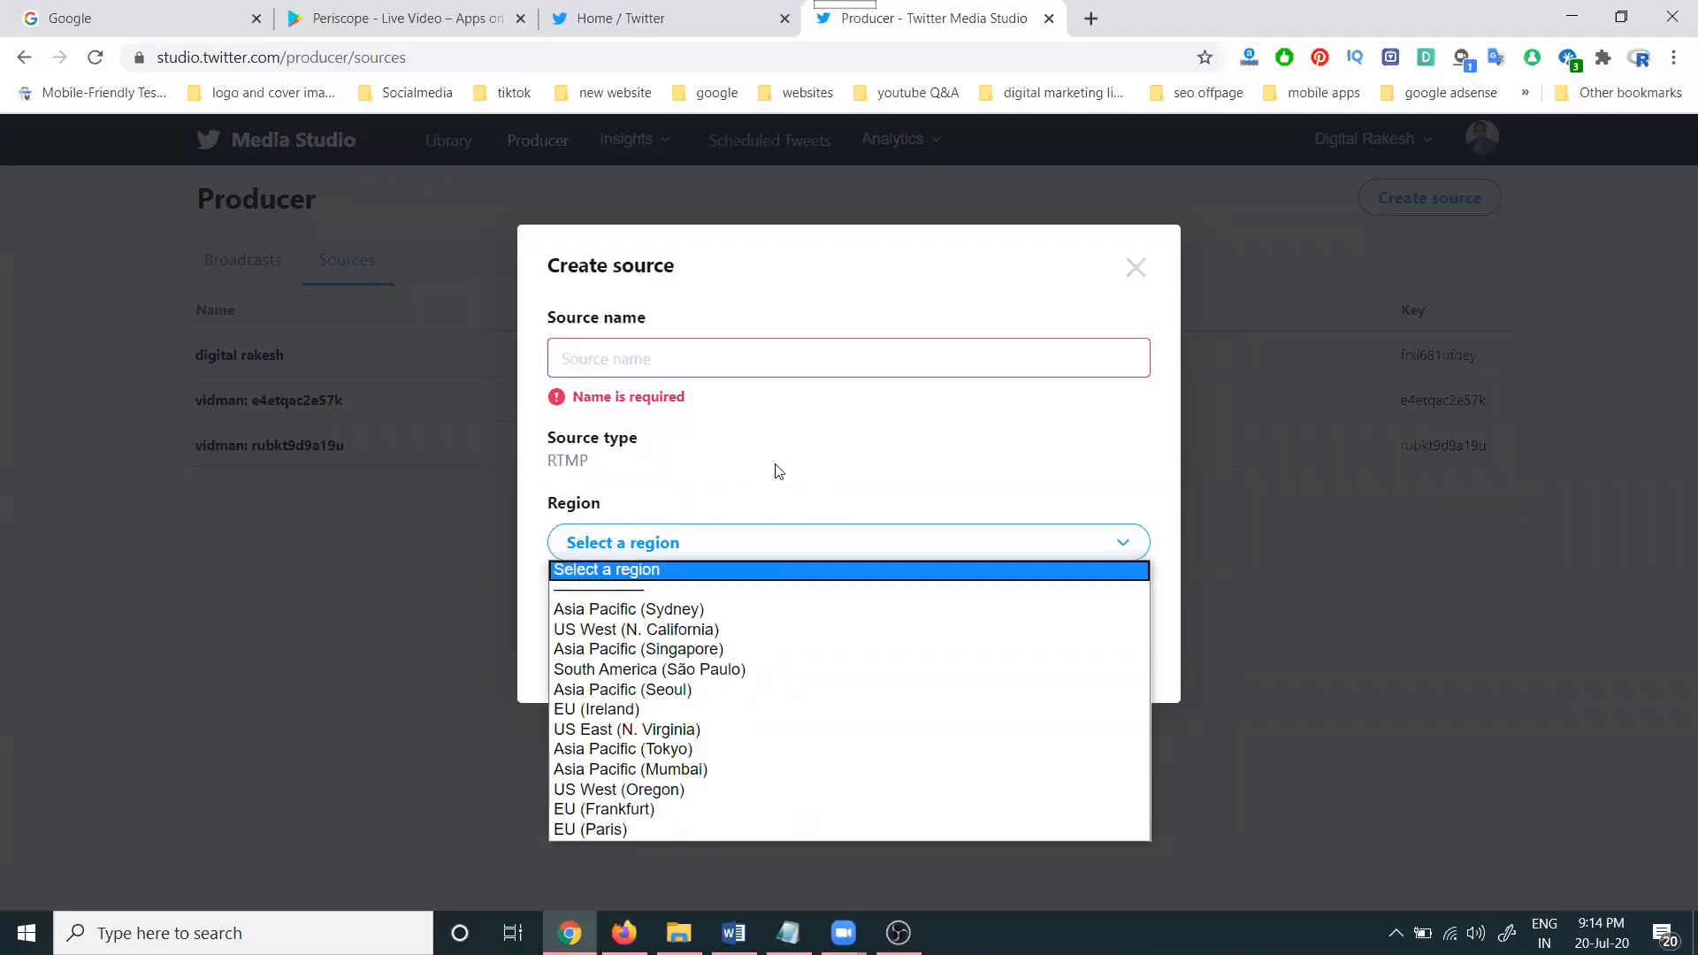
left_click(718, 339)
left_click(694, 555)
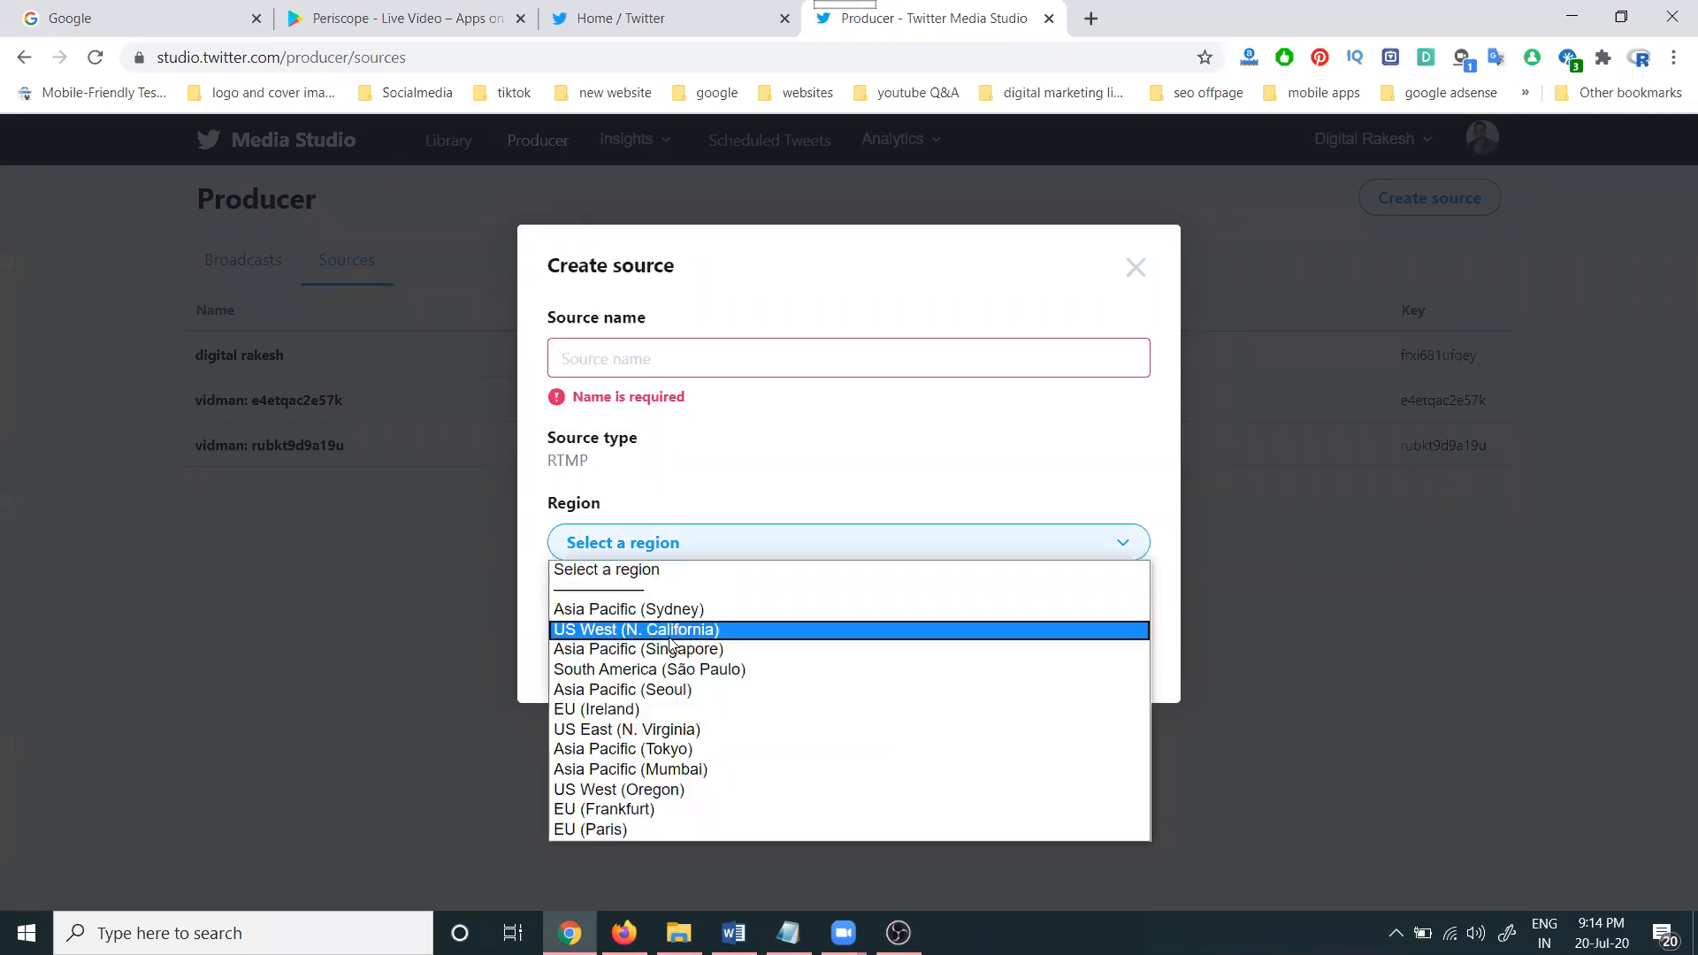
left_click(1131, 269)
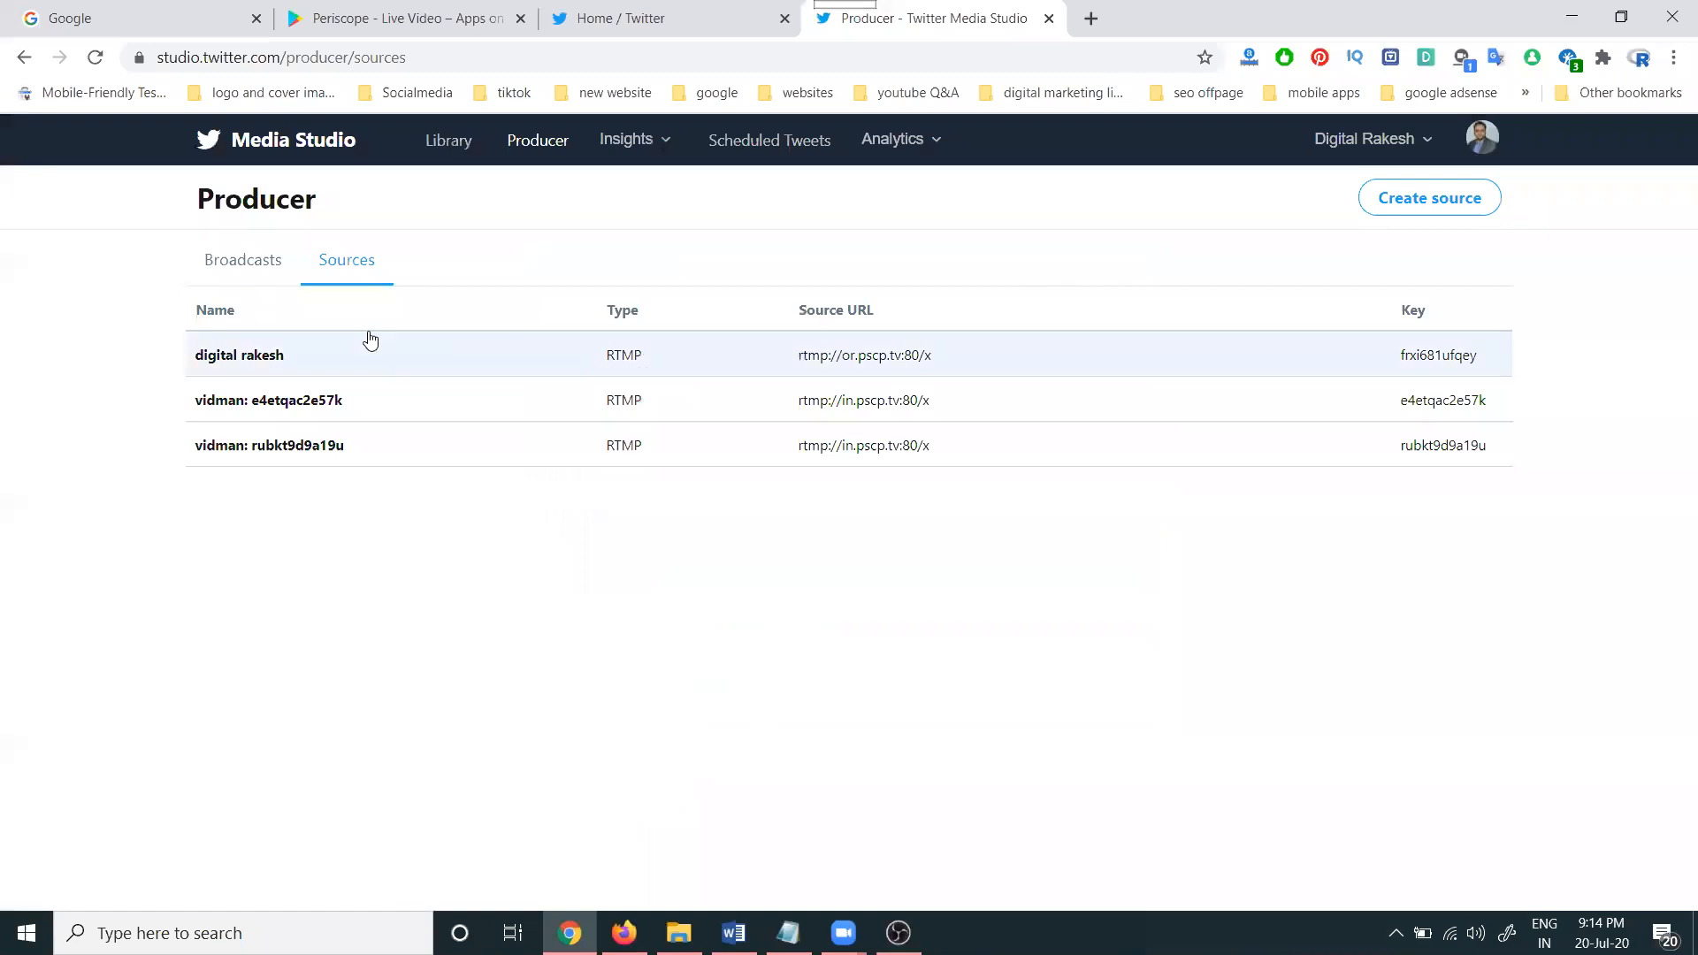
Look at the details of the first source in the list and close them.
left_click(292, 355)
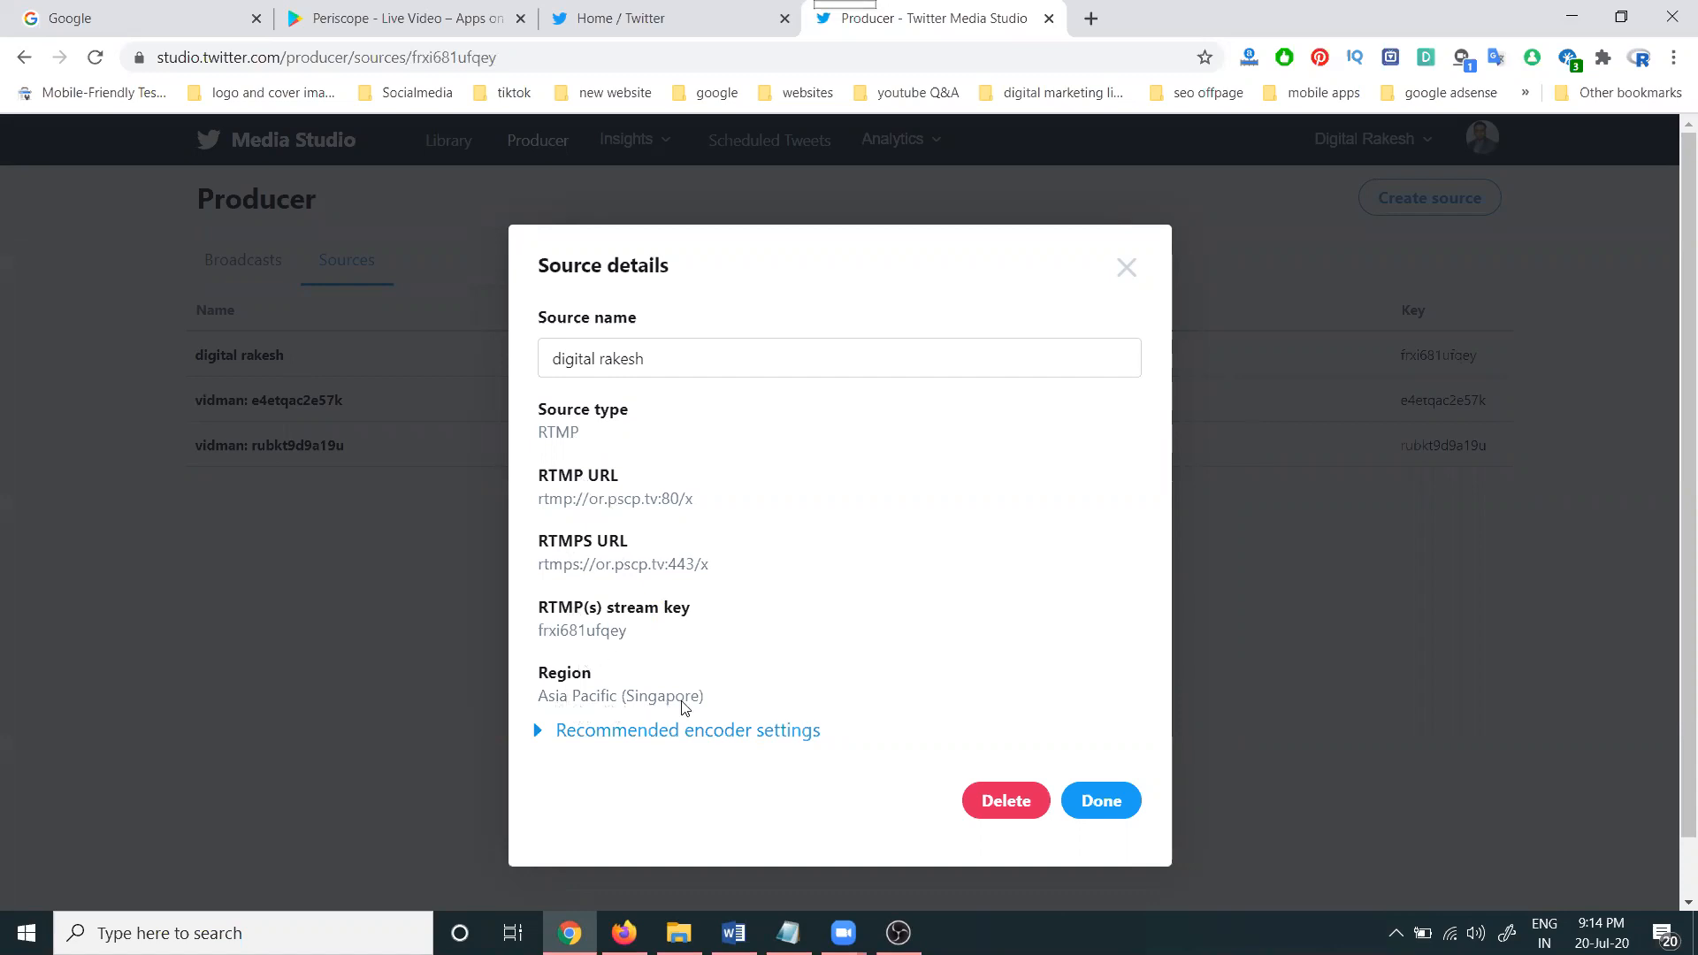
left_click(1090, 794)
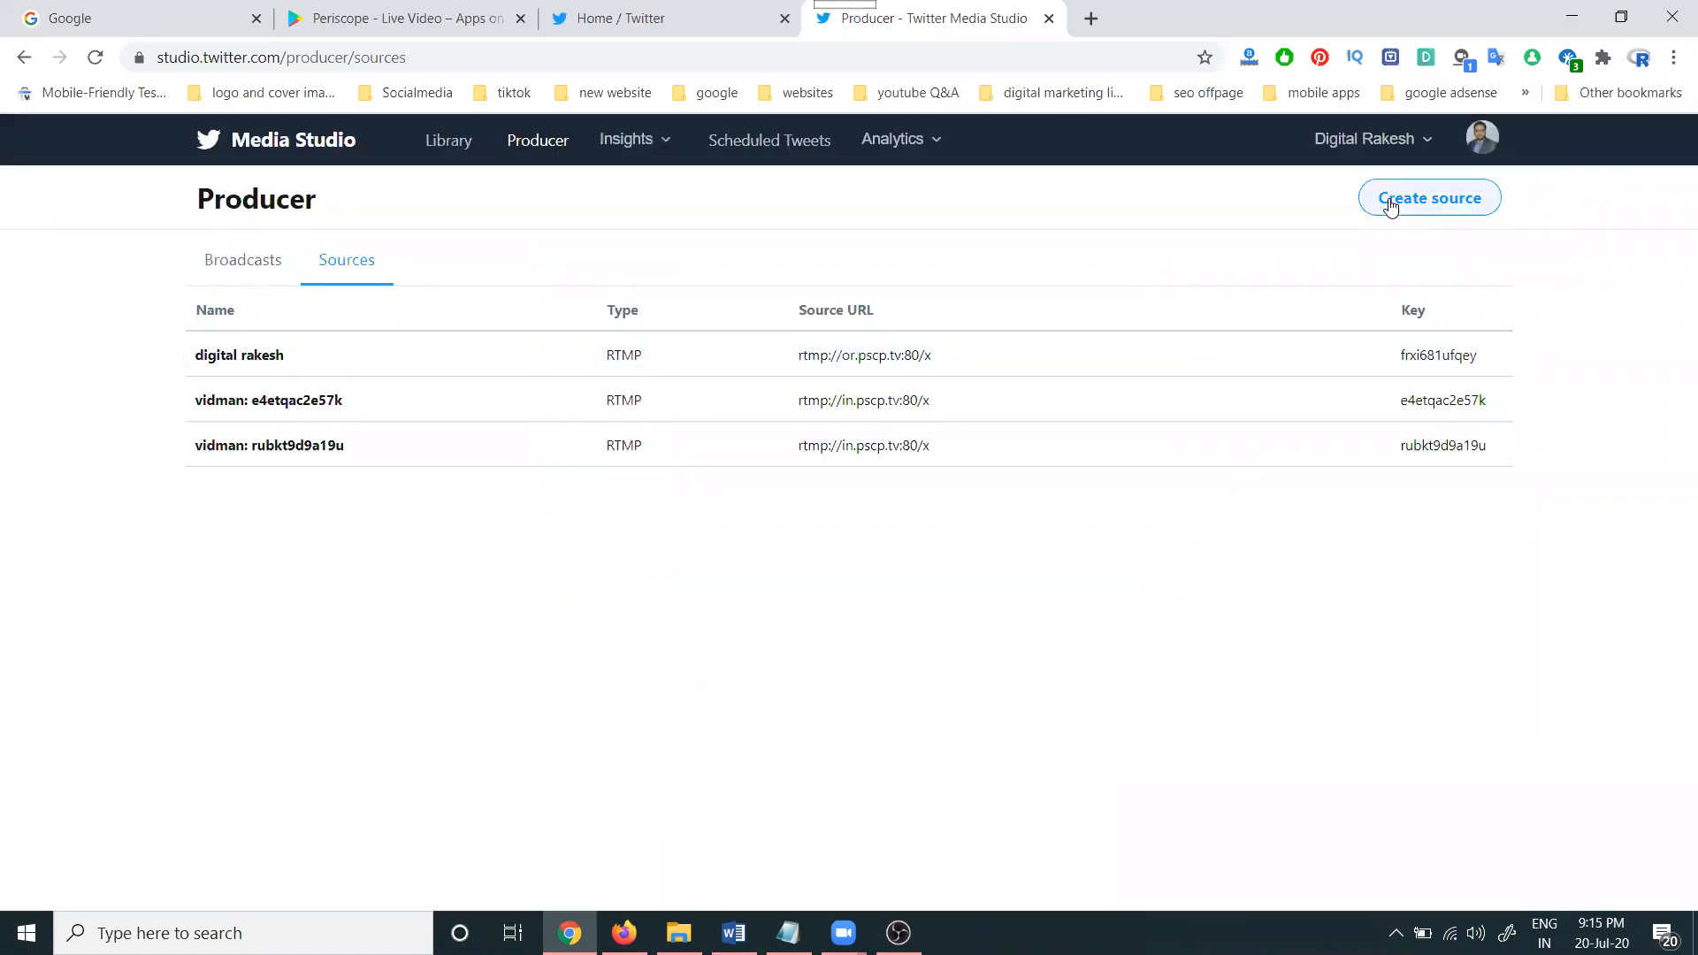
Create a source named drdm with the region Asia Pacific (Mumbai) and close its details.
left_click(1390, 205)
left_click(690, 544)
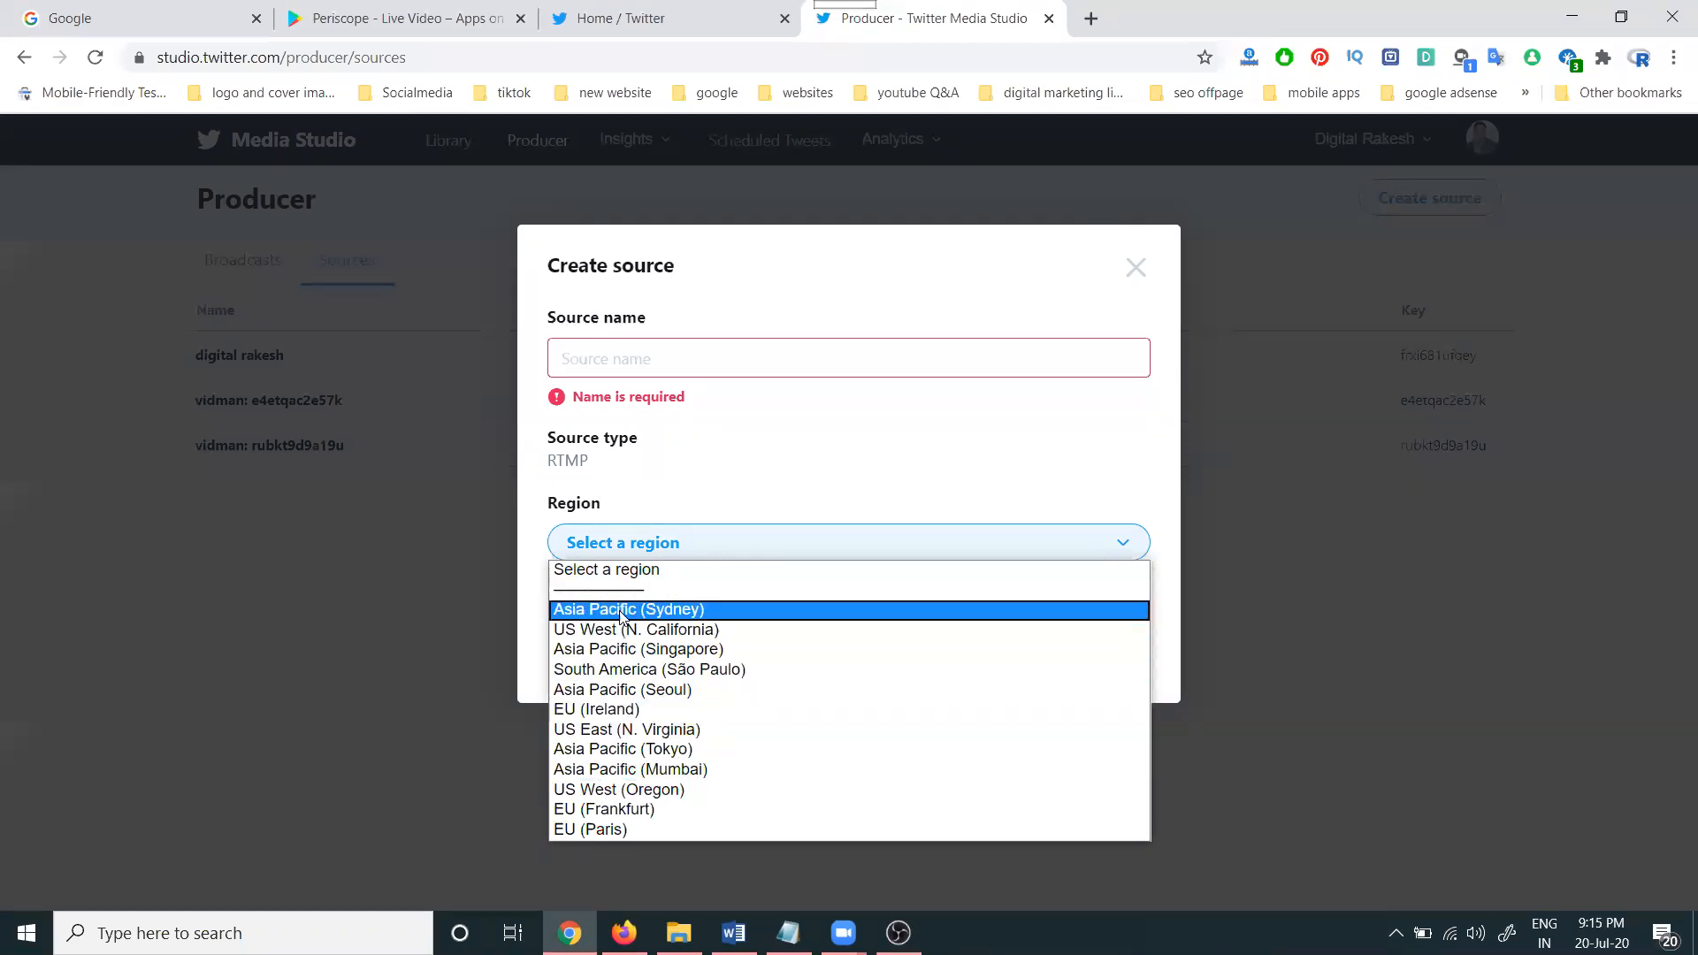
left_click(620, 769)
left_click(639, 359)
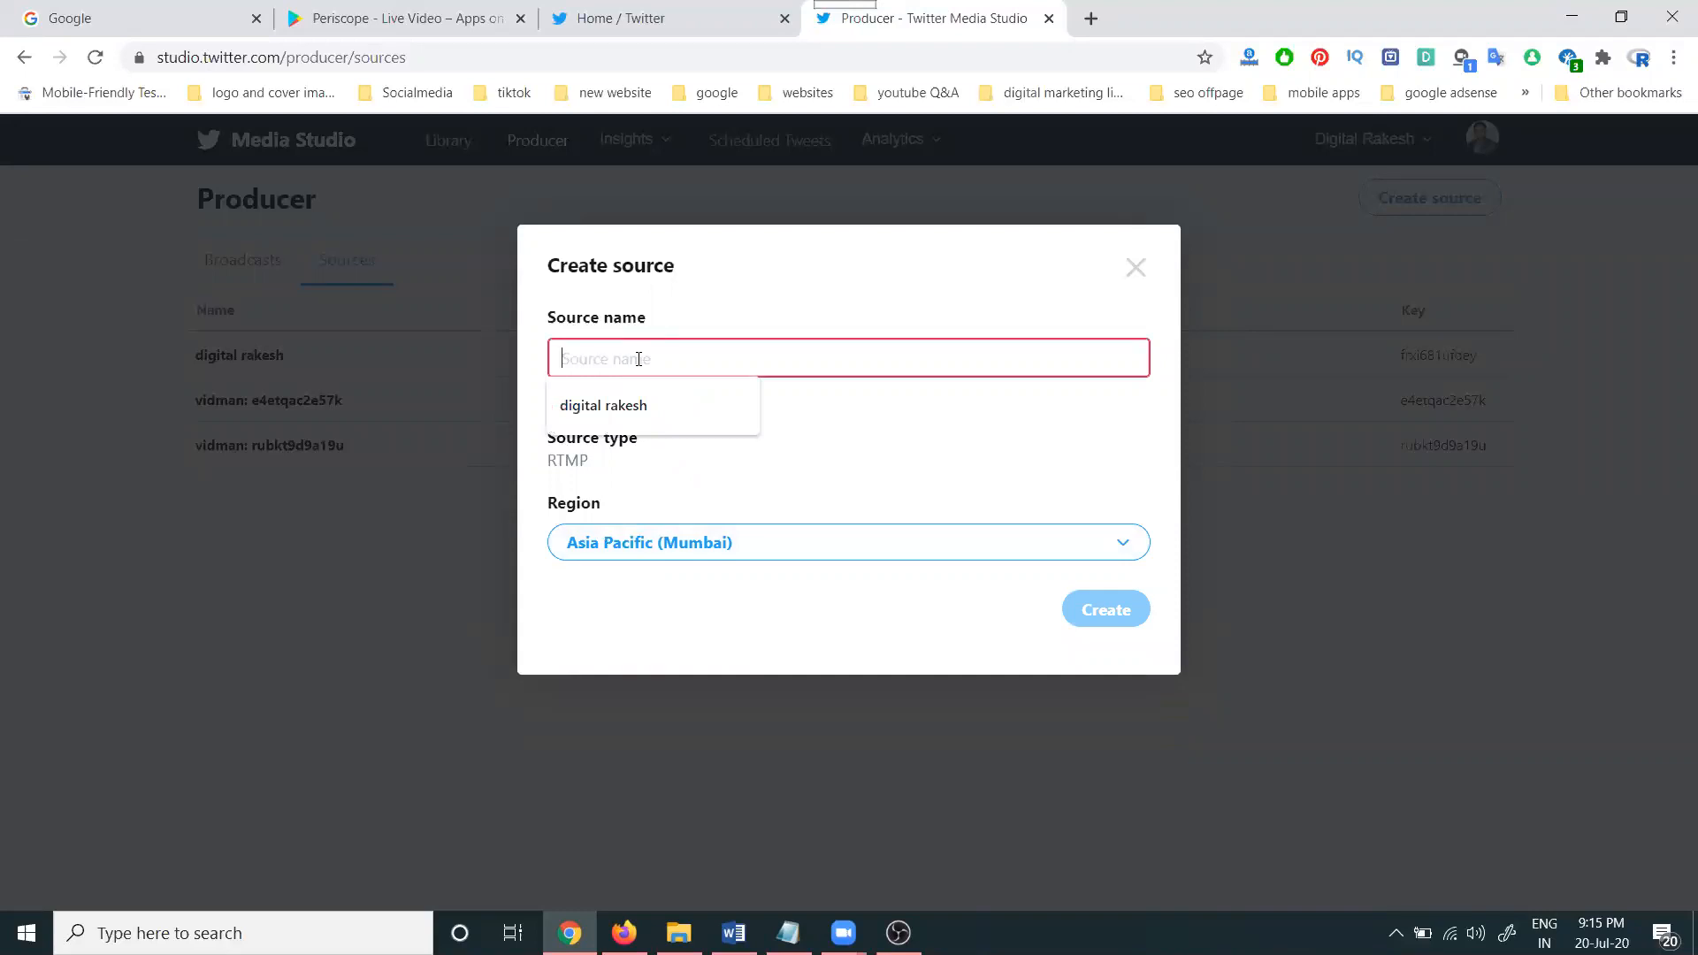
type("dm")
key("BackSpace")
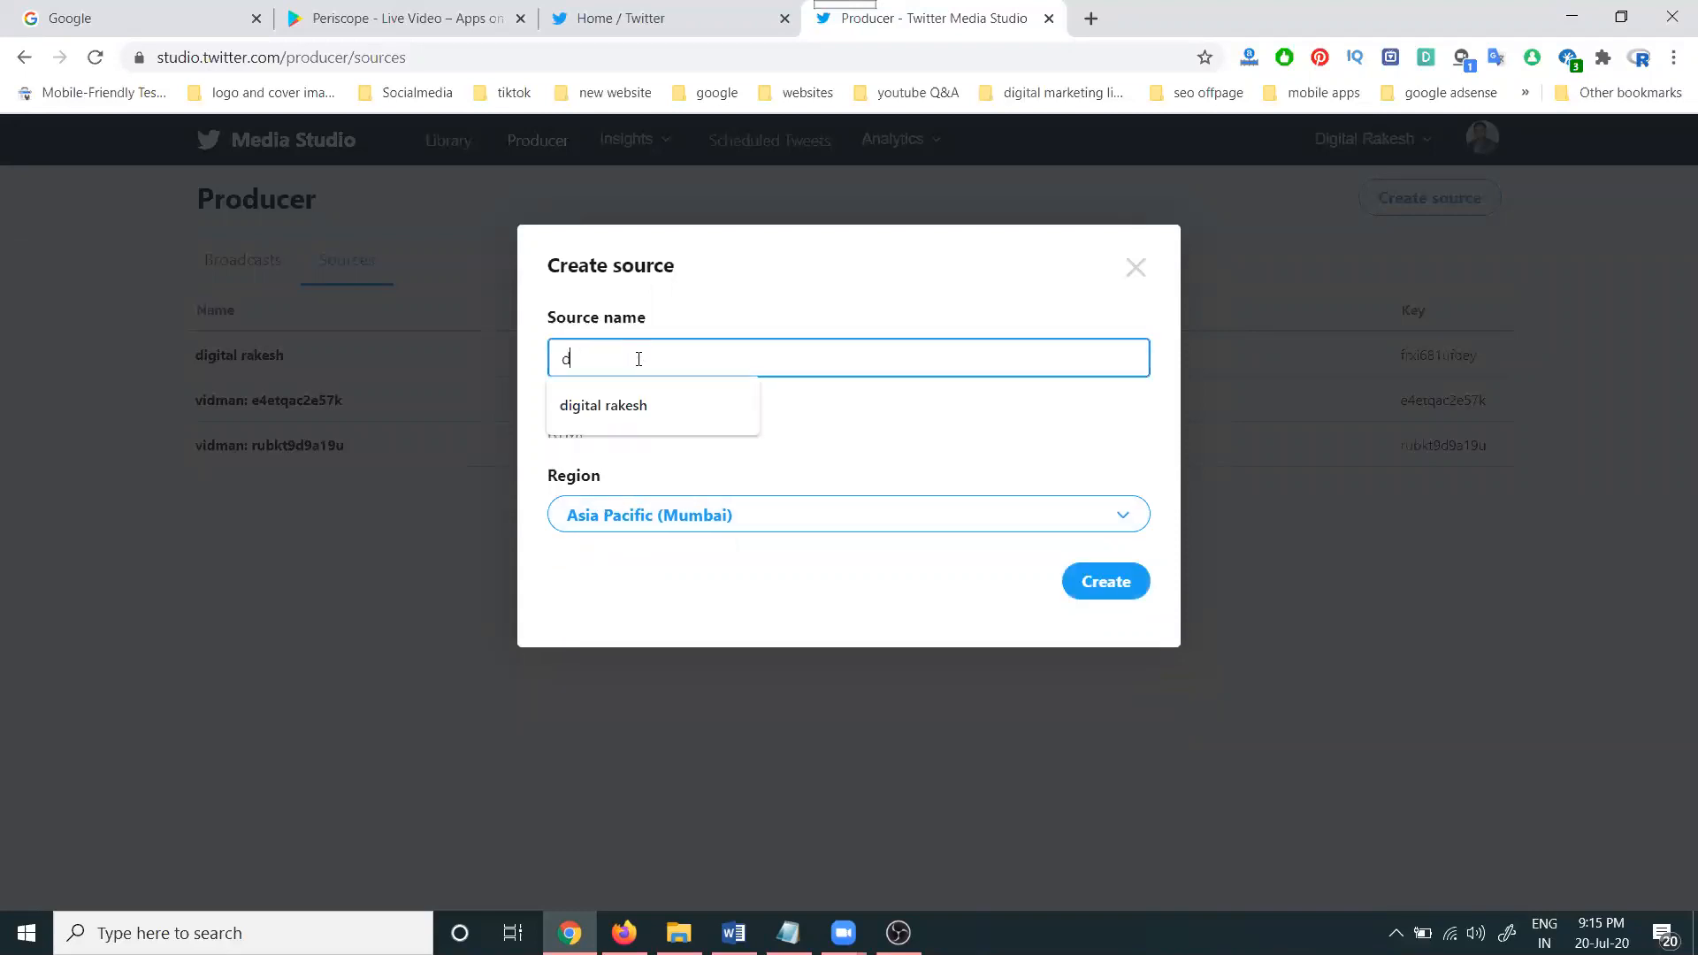
type("rdm")
left_click(1107, 577)
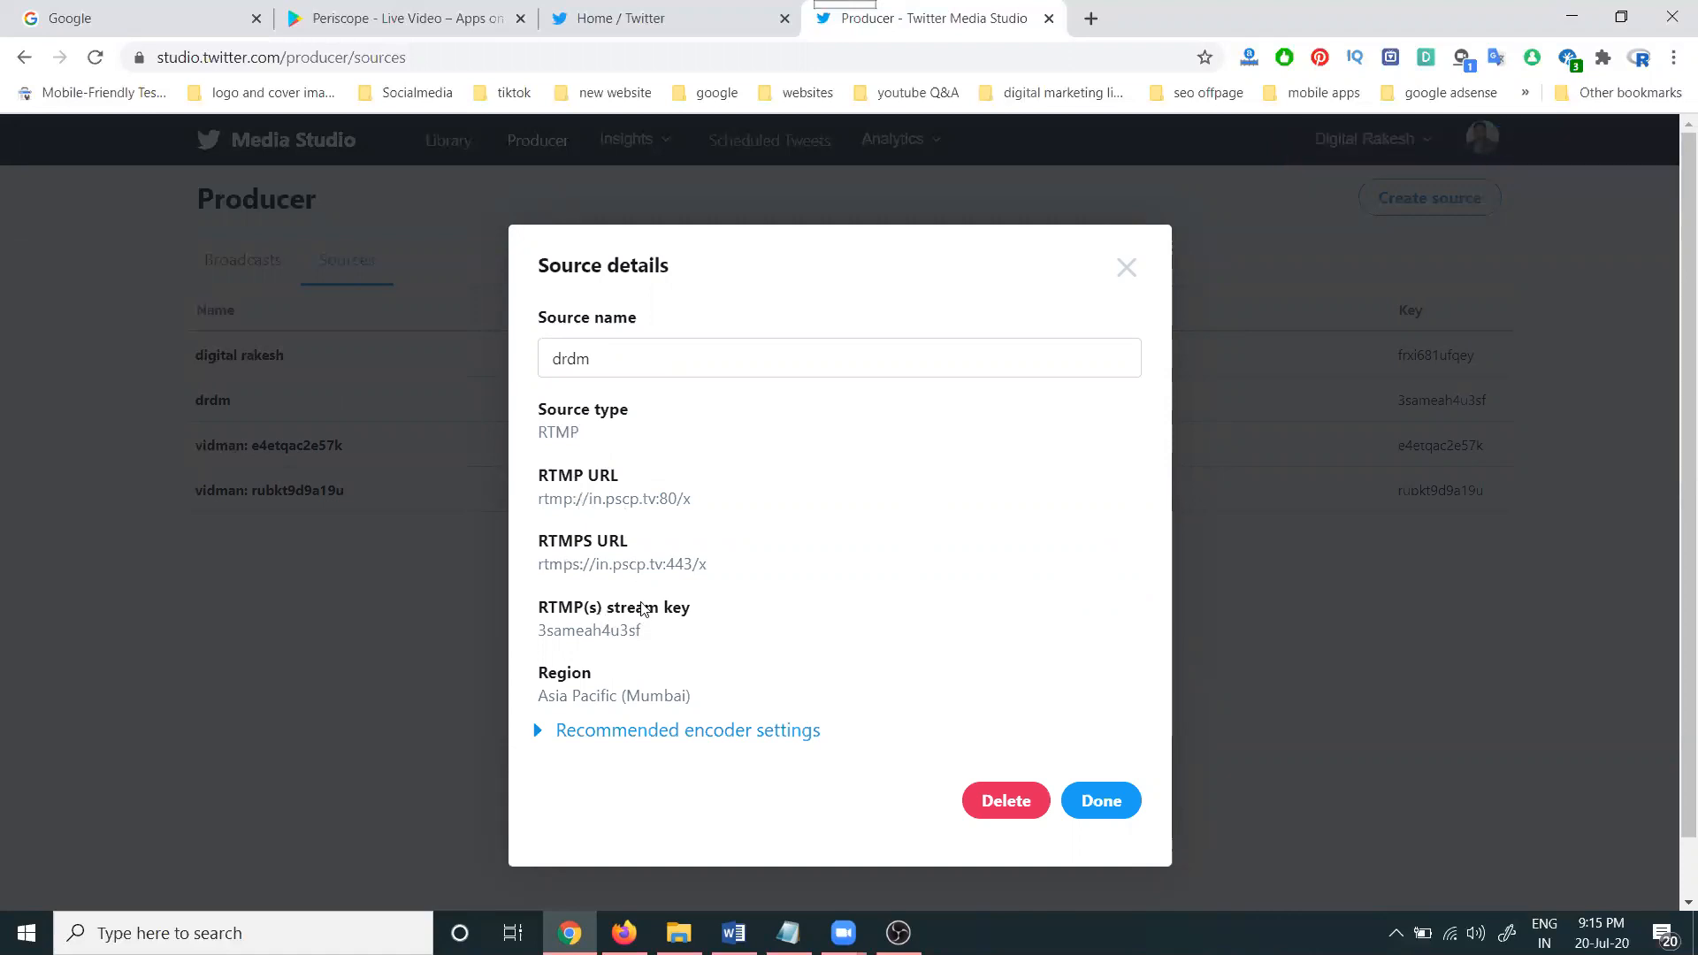
left_click(1102, 803)
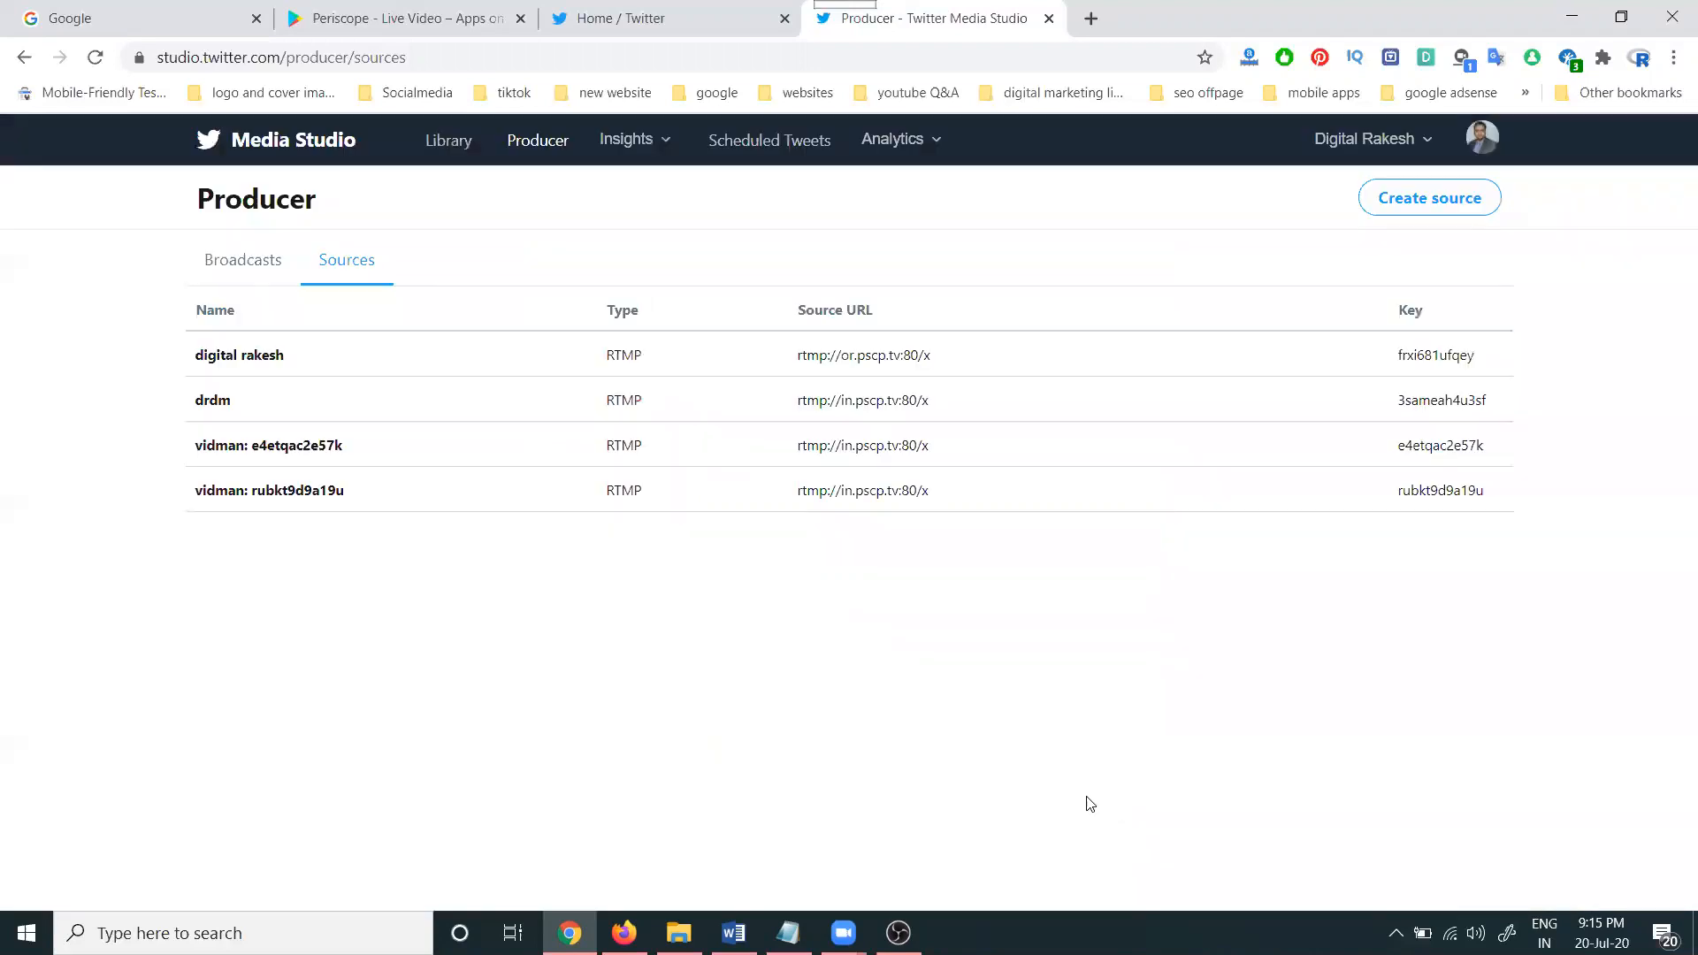
Start a new broadcast from the Live broadcasts and give it the suggested saved broadcast name.
left_click(235, 265)
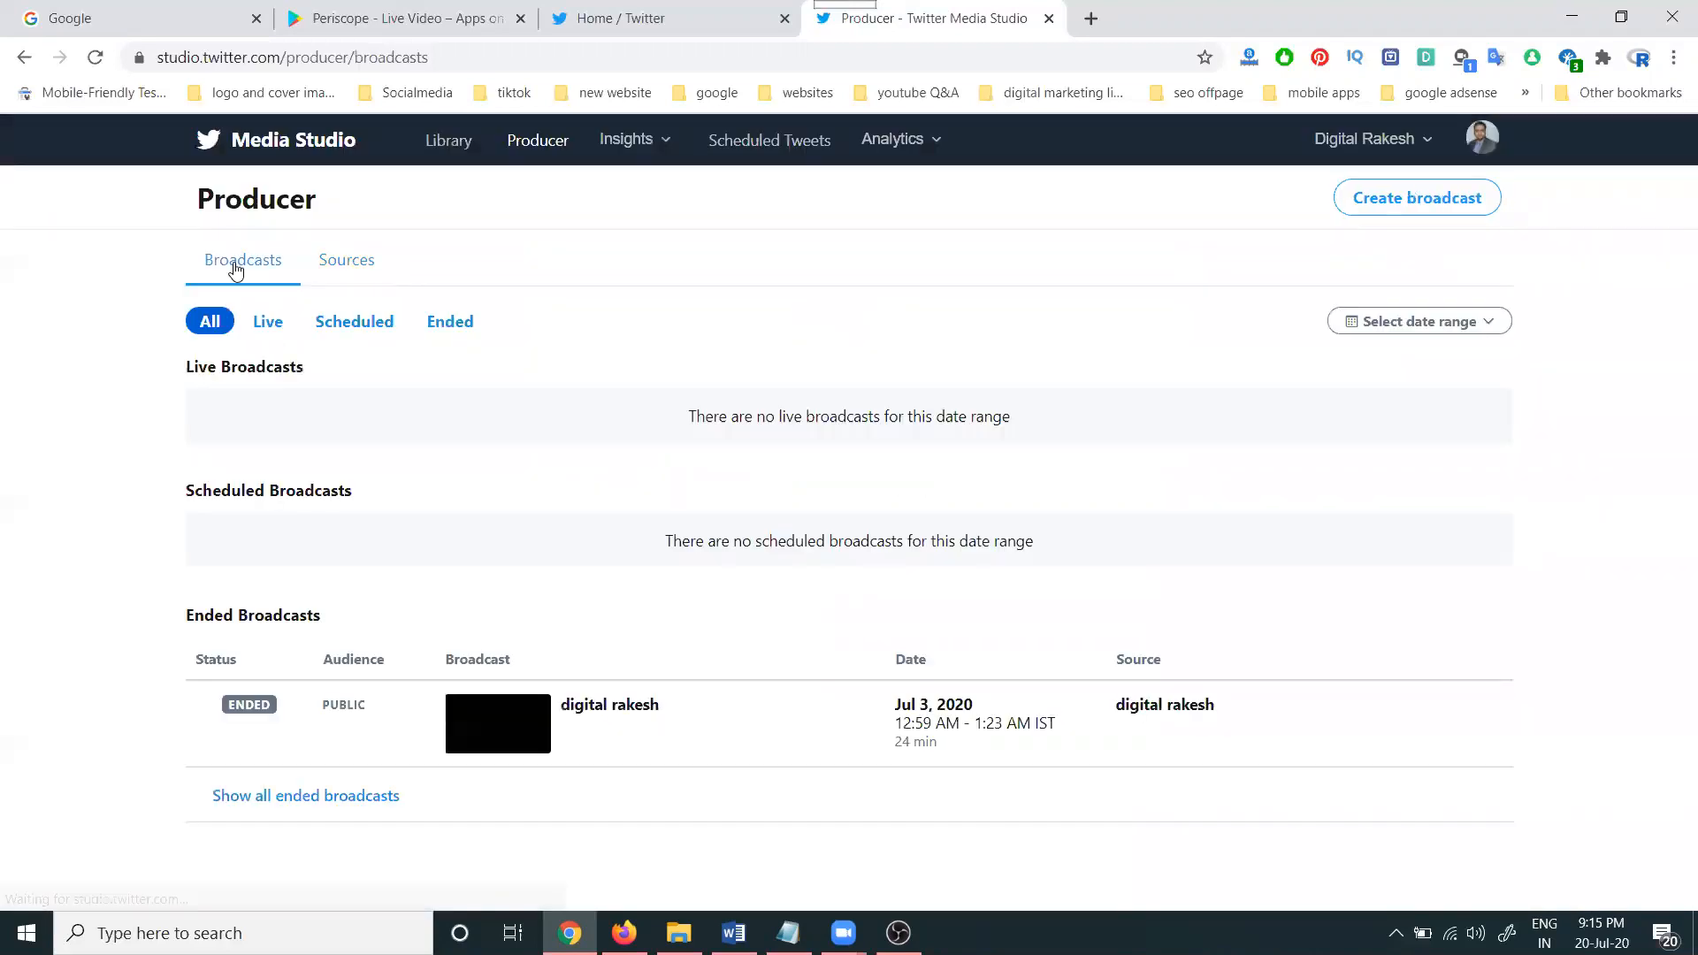
left_click(272, 323)
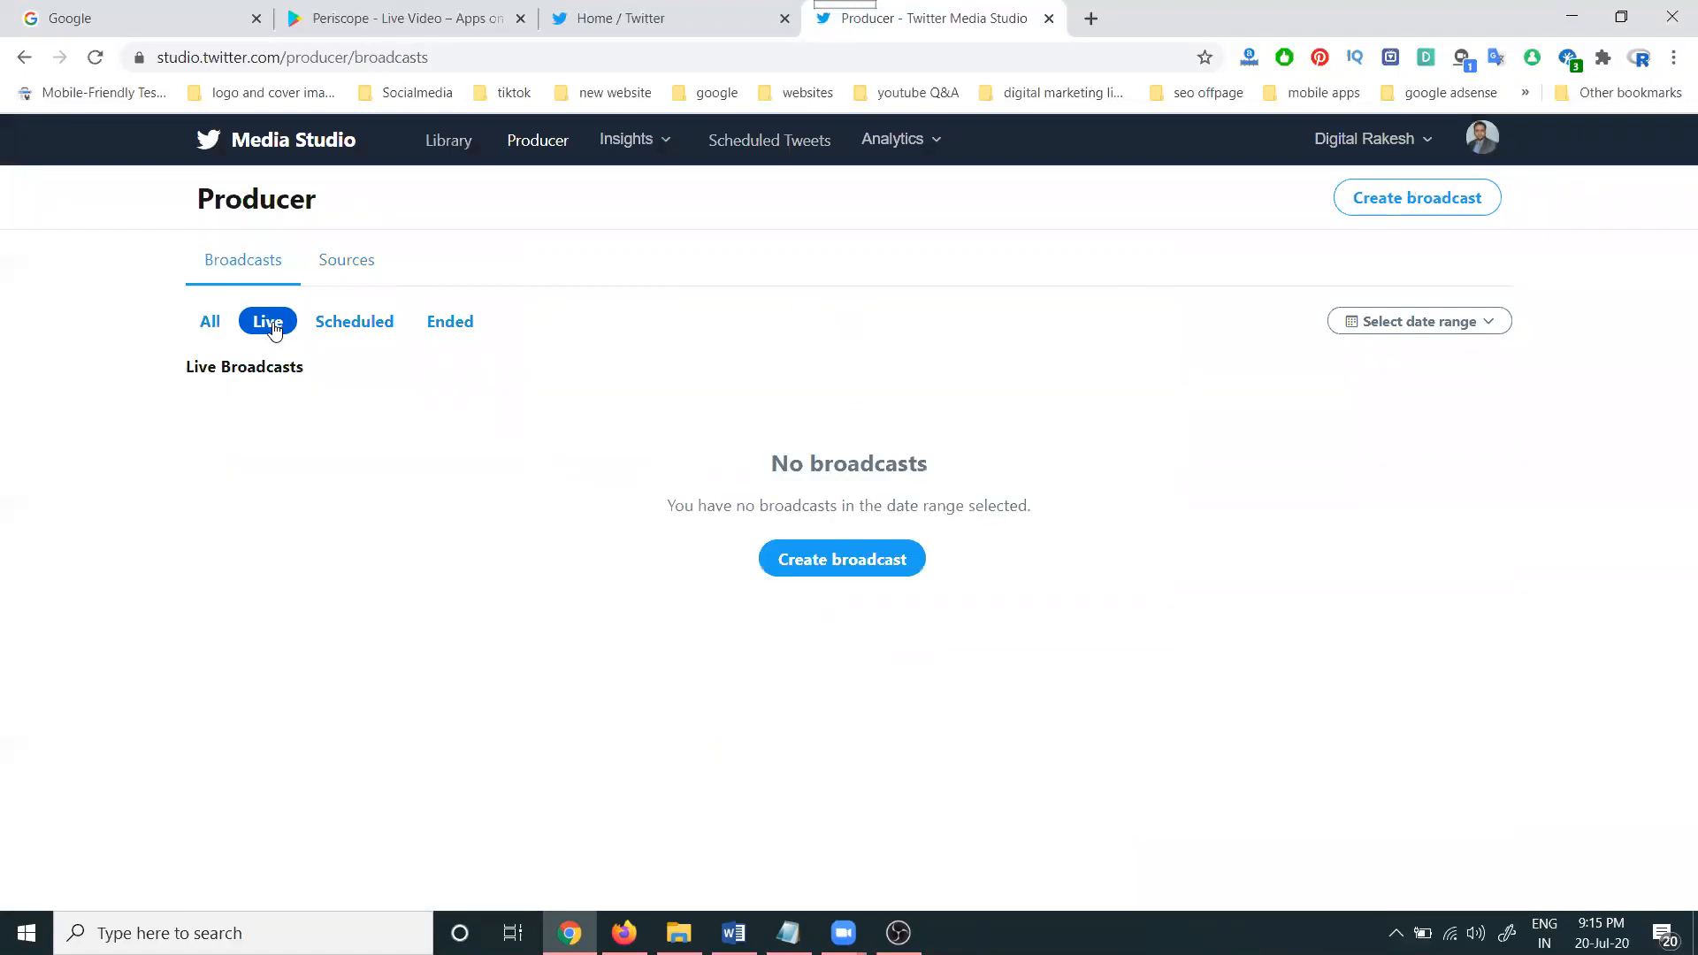
left_click(874, 555)
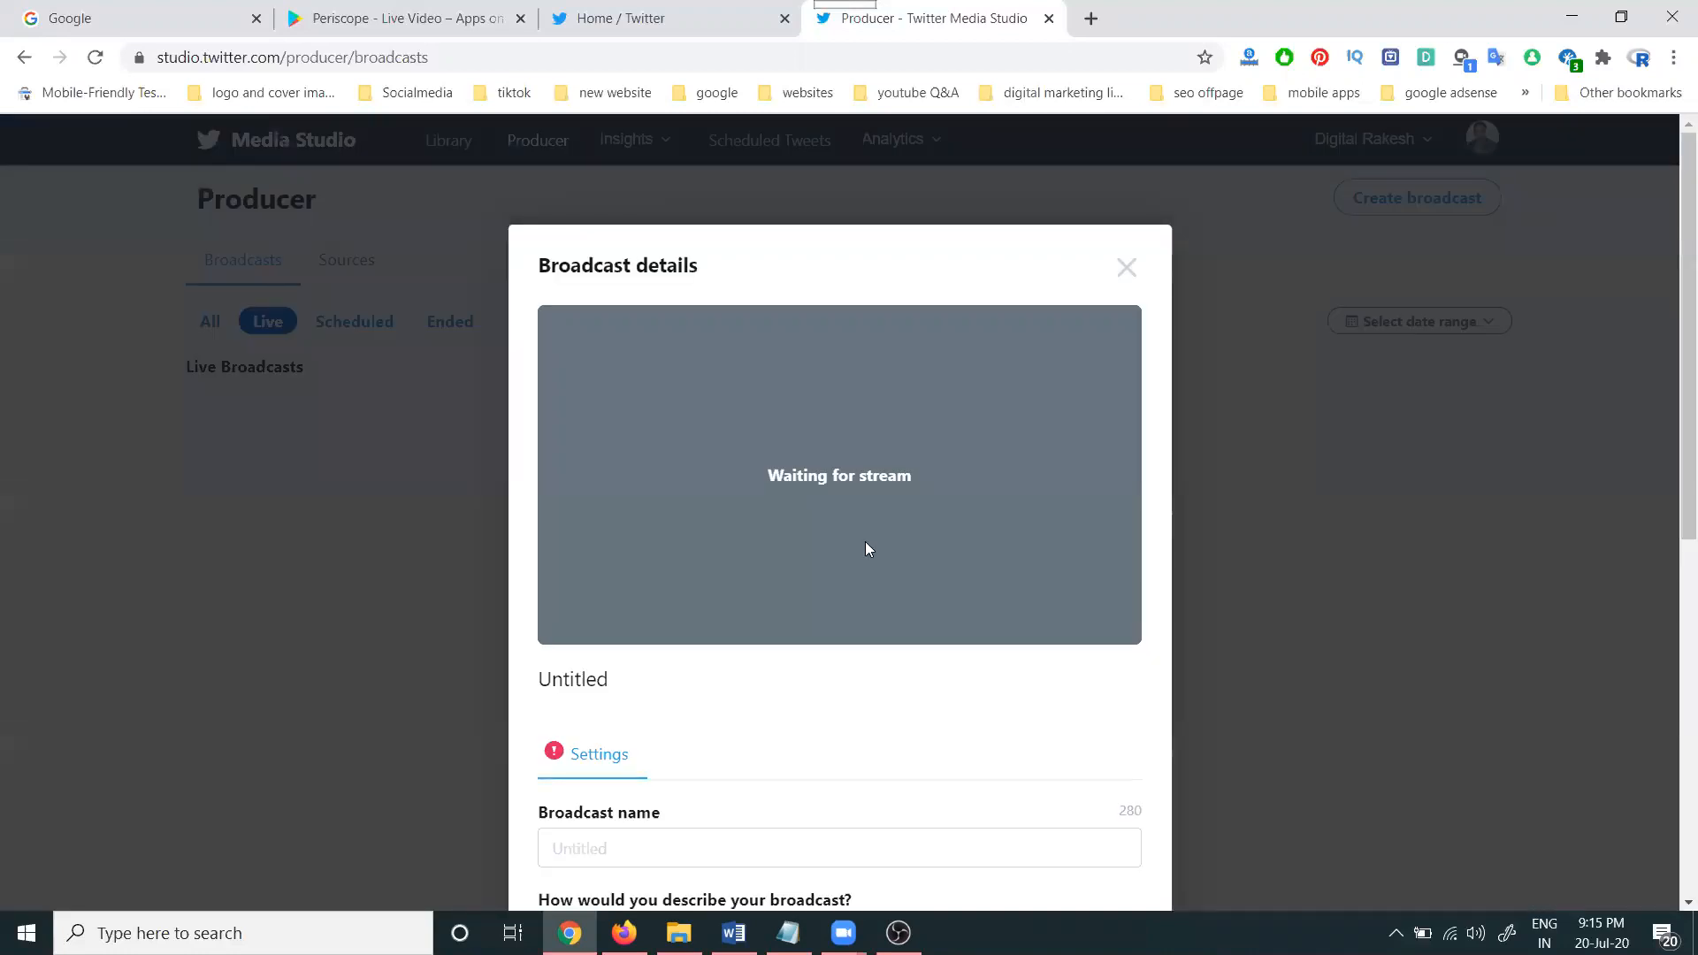
scroll(867, 546, "down", 5)
left_click(674, 409)
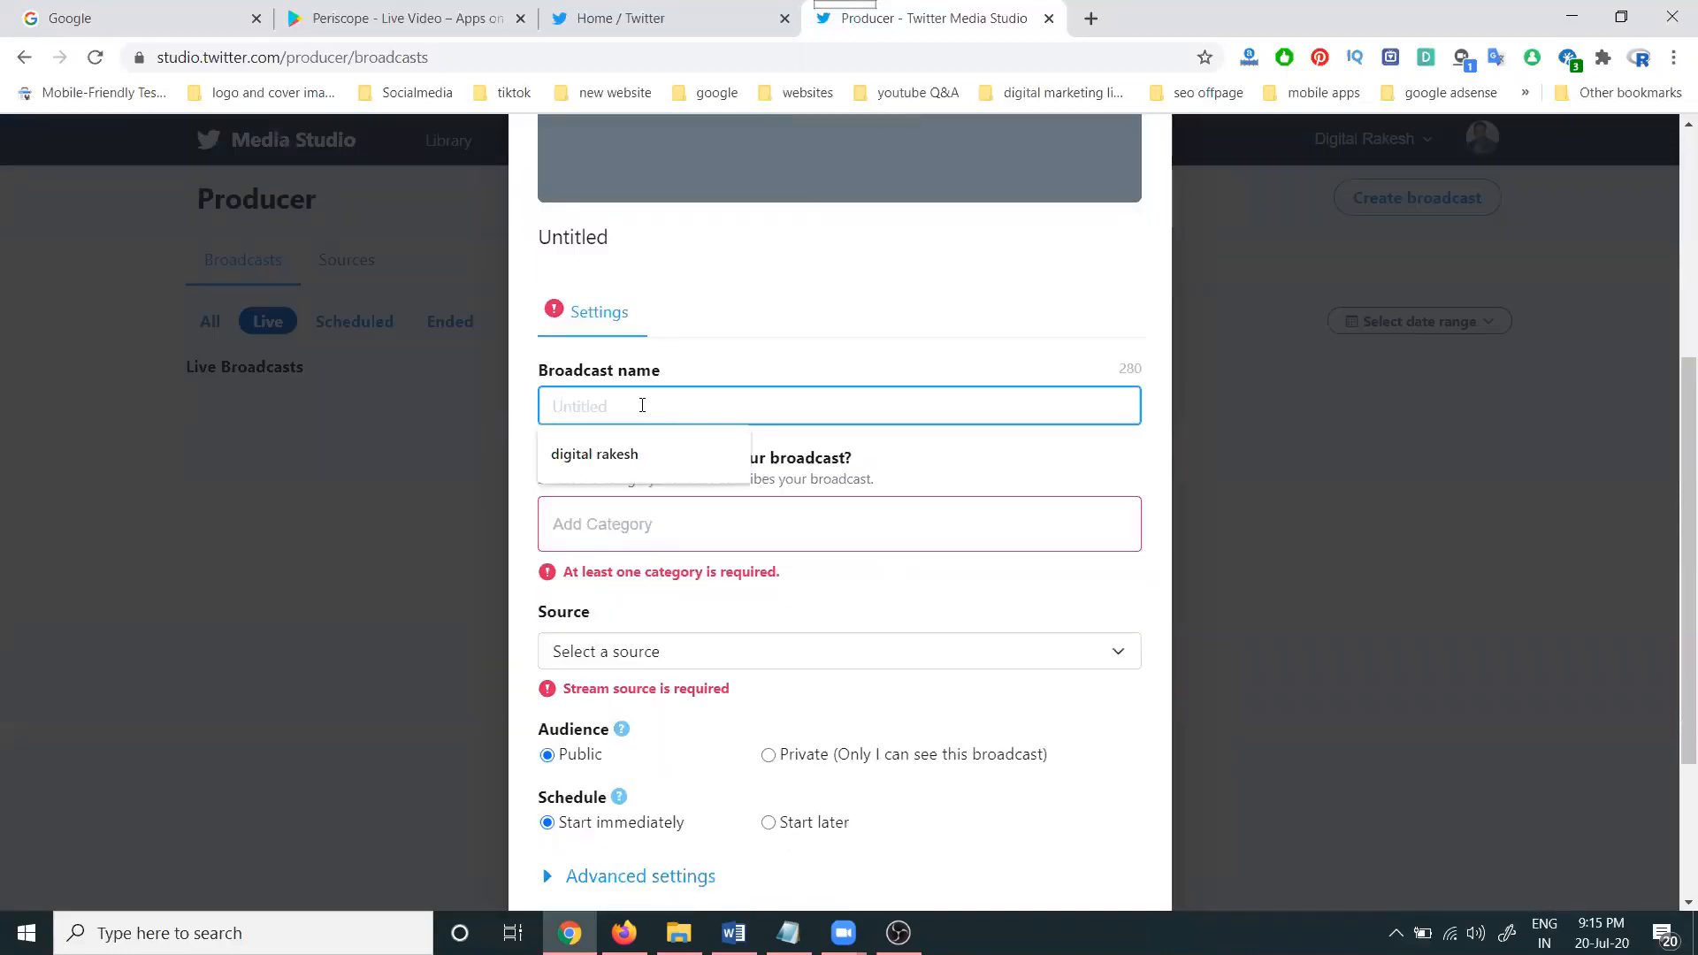
left_click(628, 452)
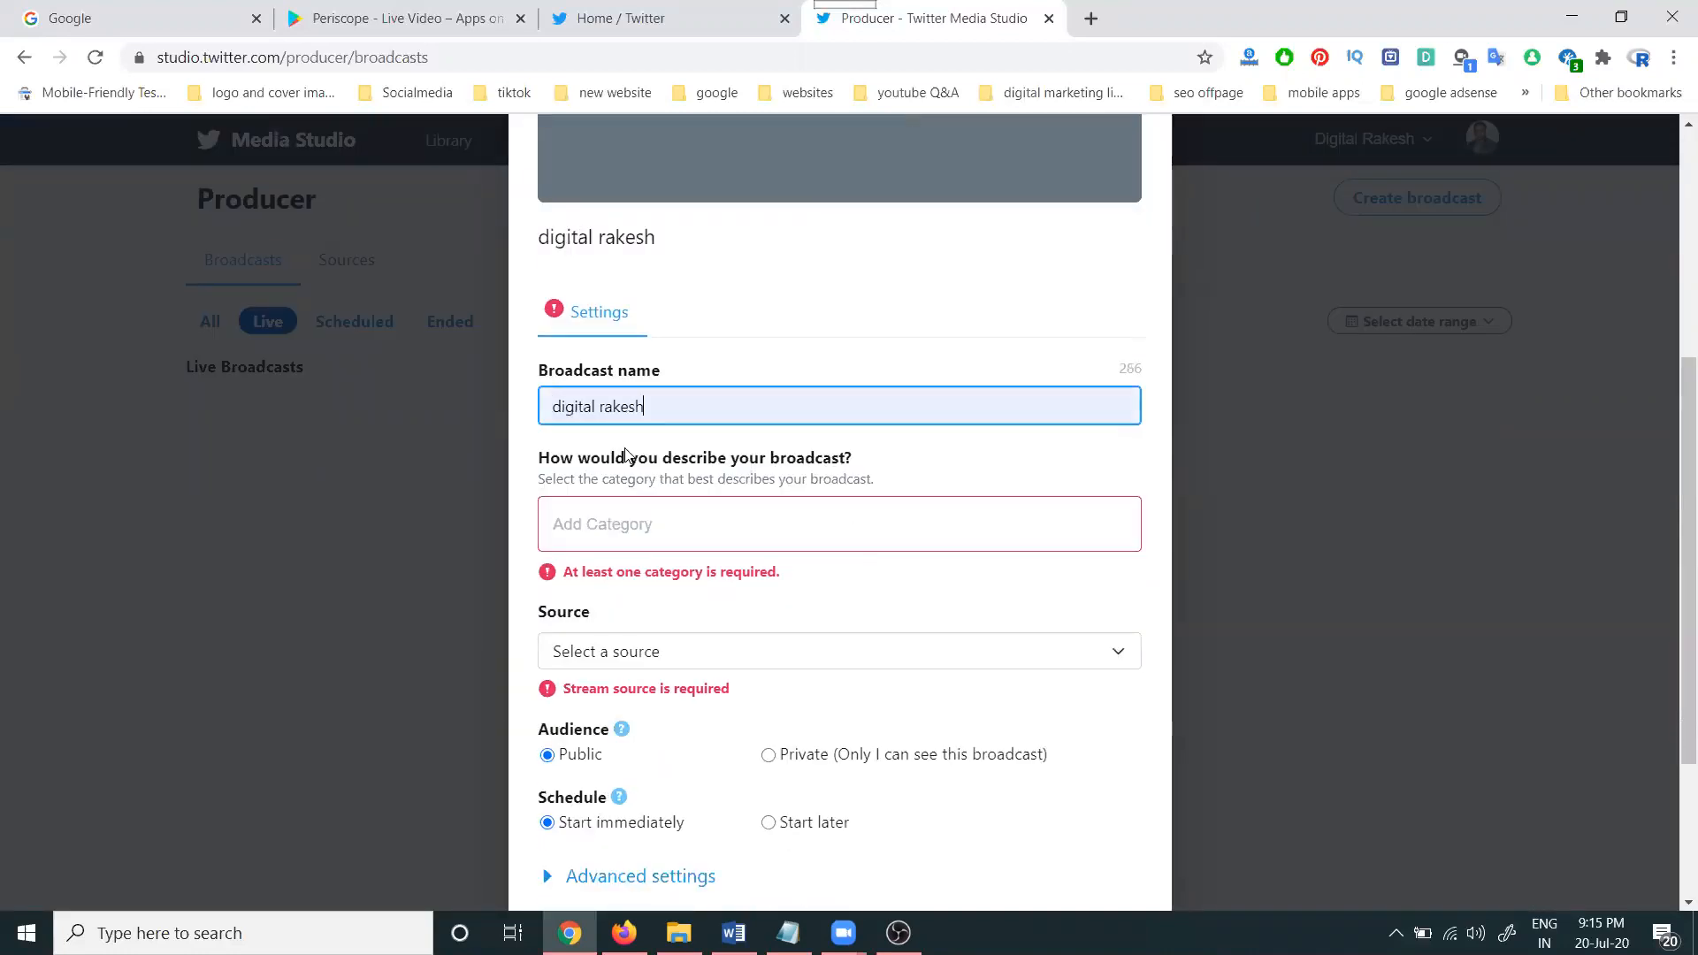
Set the broadcast's category to Digital Creators.
left_click(626, 532)
type("ed")
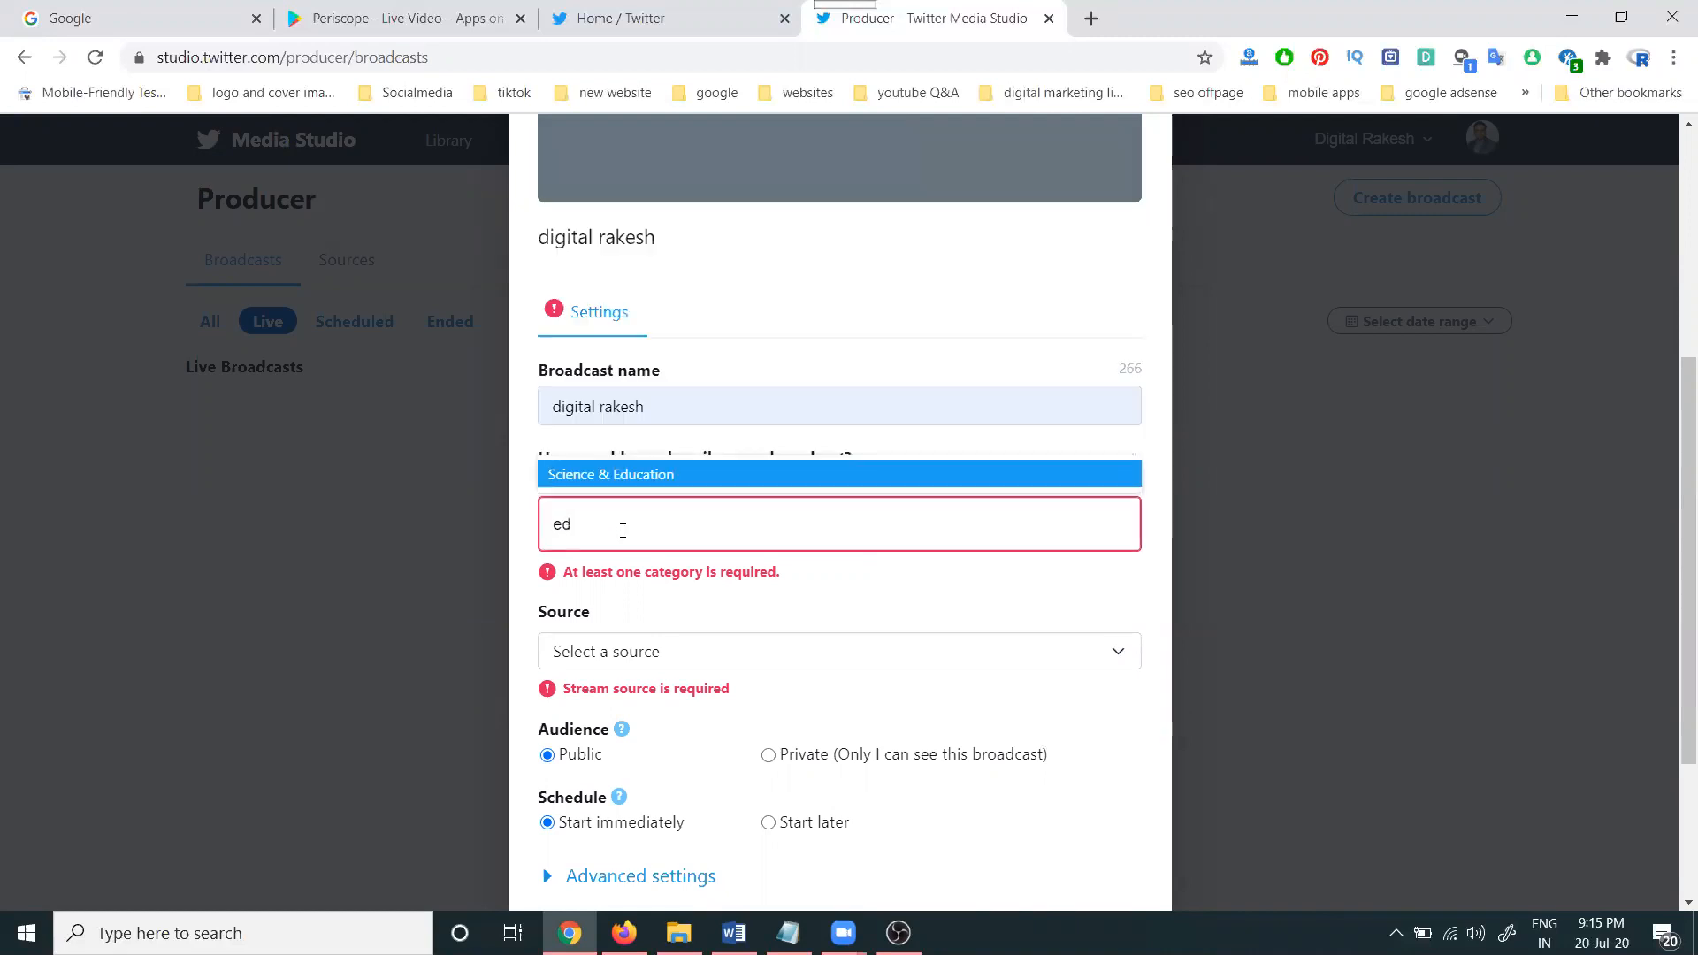
key("BackSpace")
key("BackSpace")
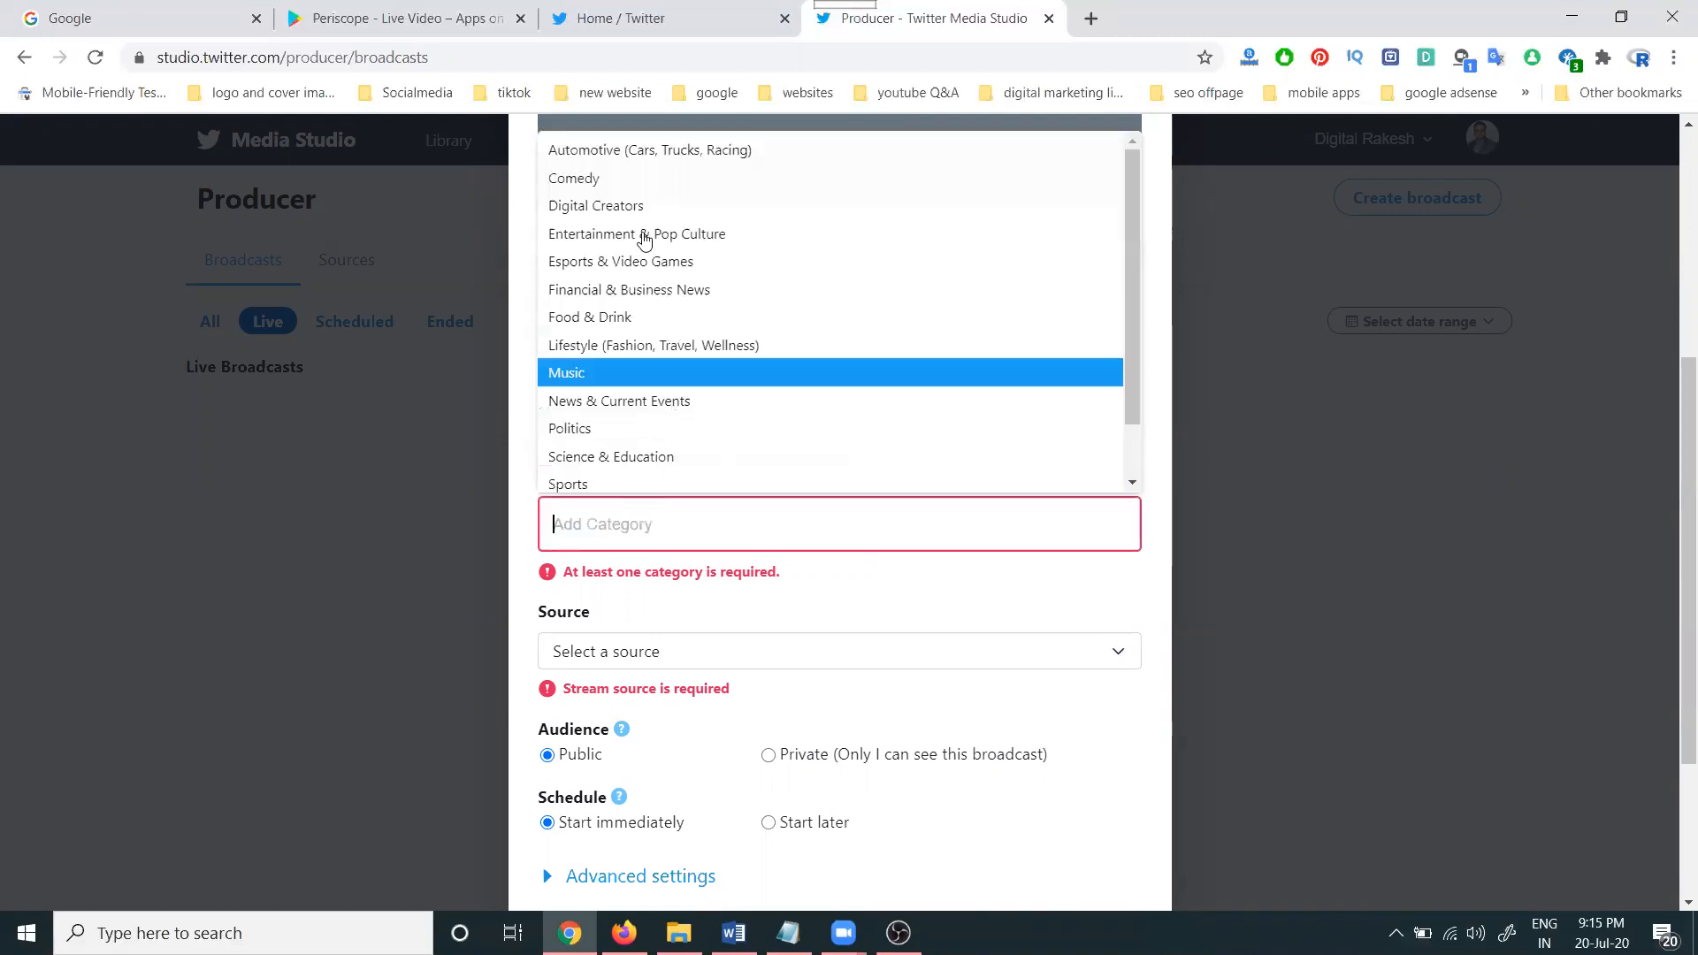
left_click(629, 206)
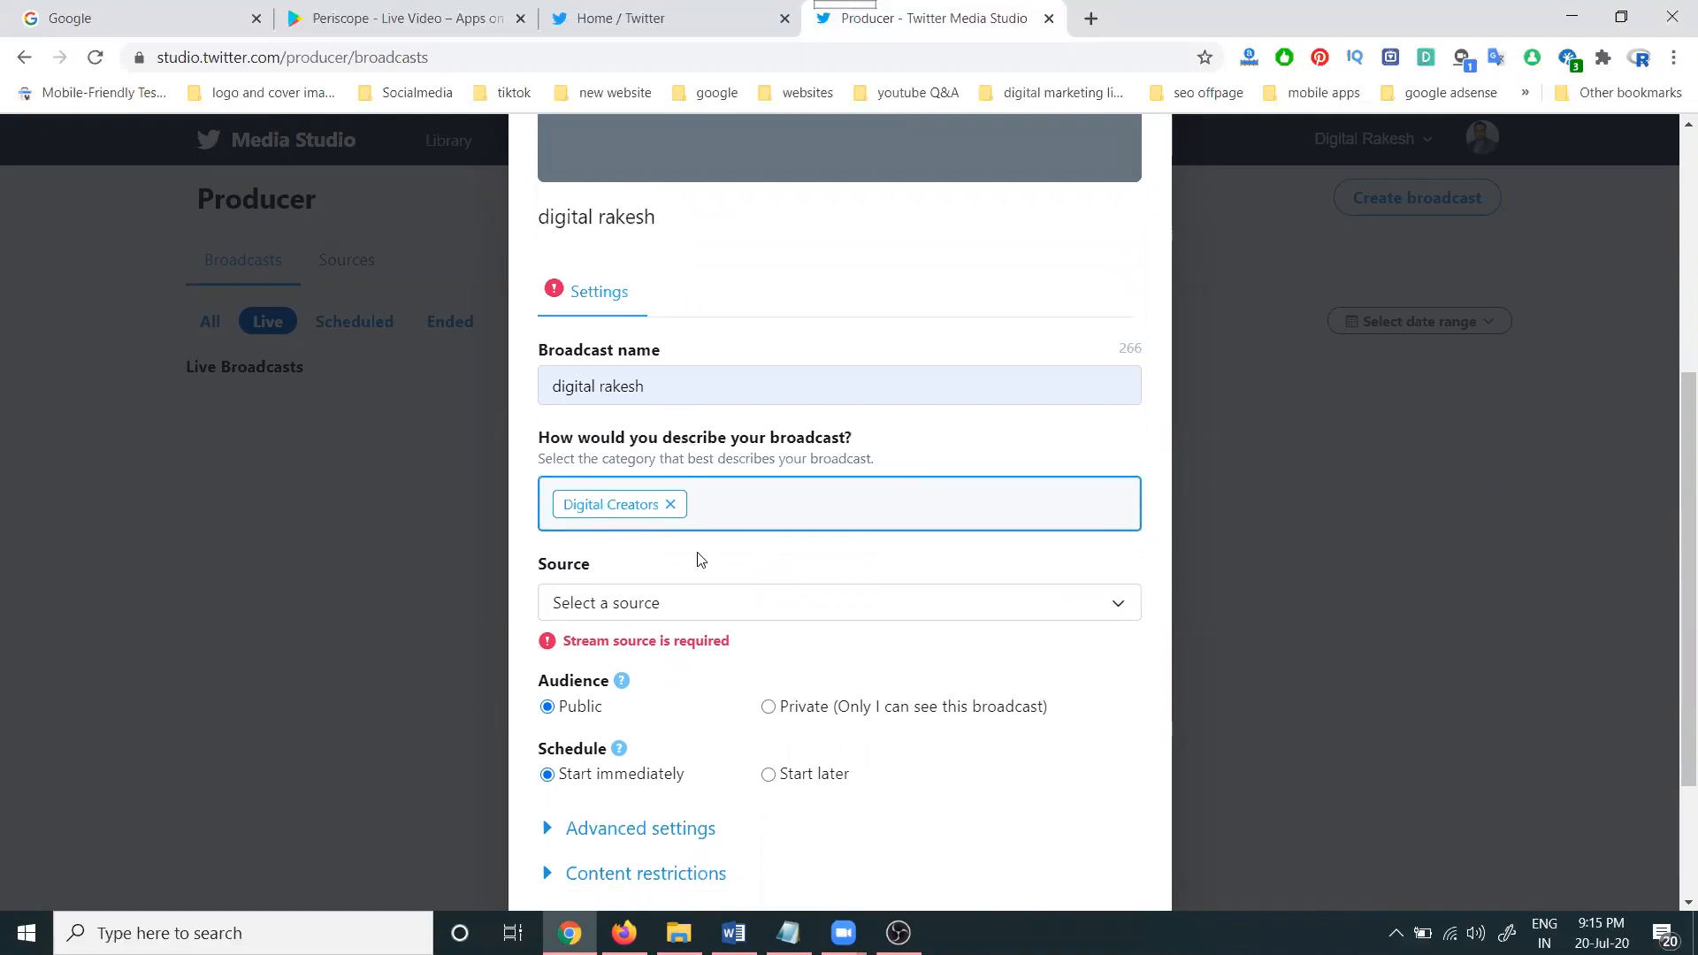
Choose drdm as the broadcast's source and copy its stream key.
scroll(698, 557, "down", 3)
left_click(631, 411)
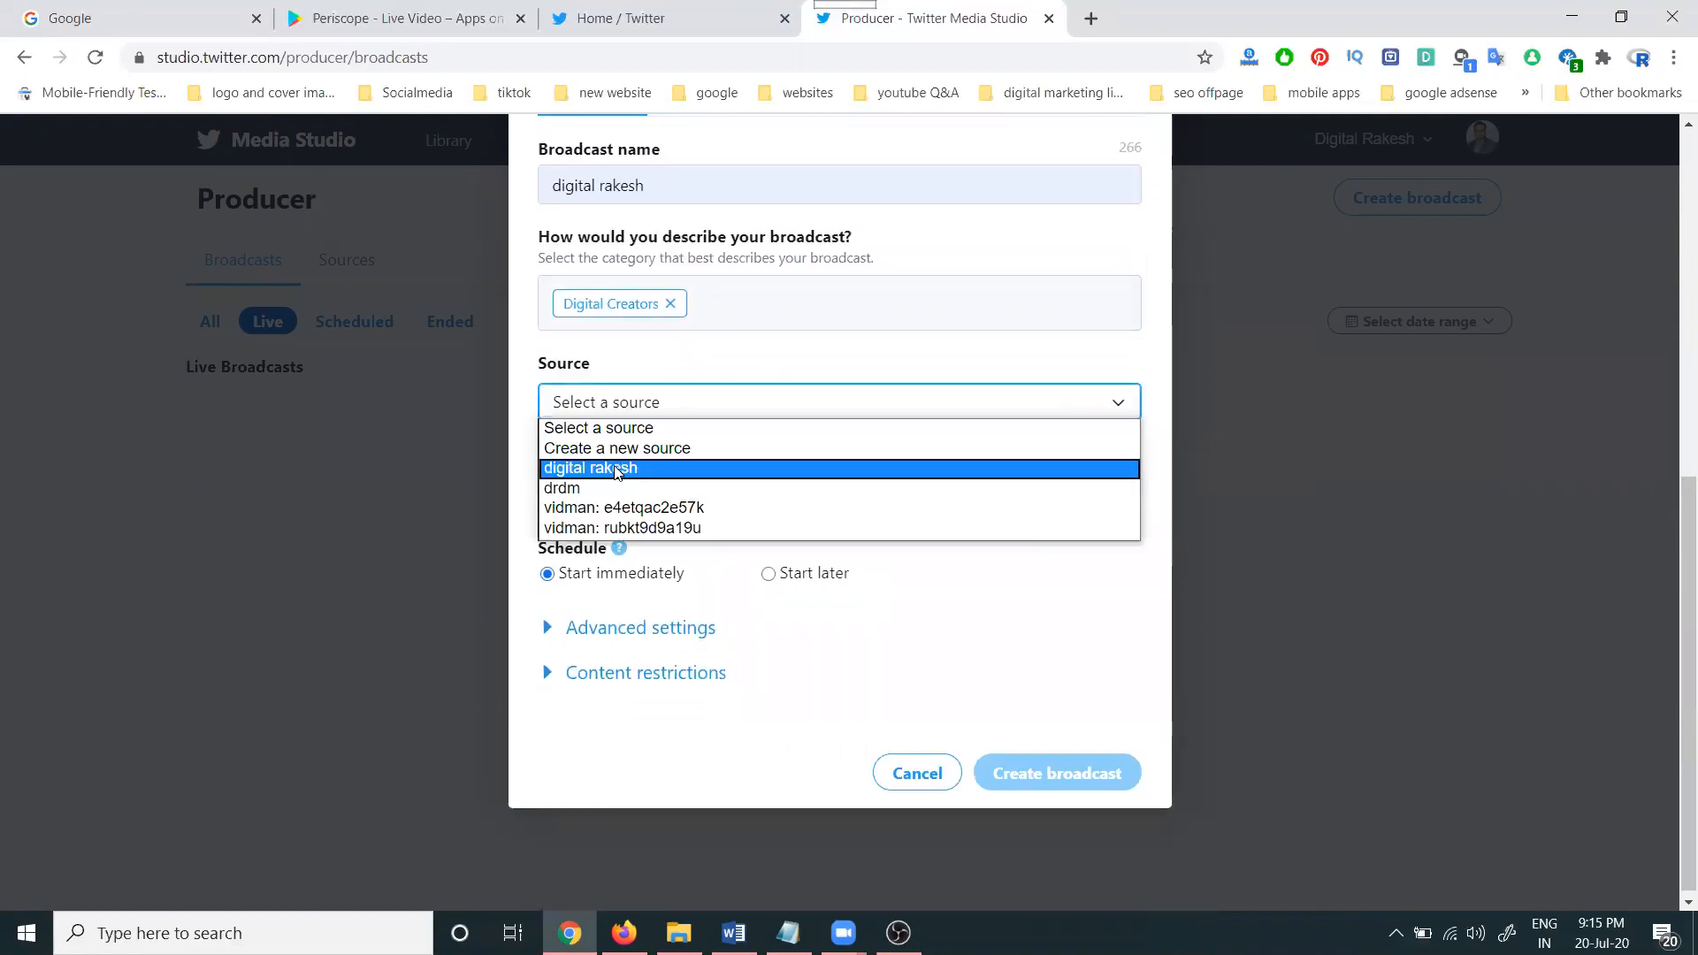
left_click(609, 488)
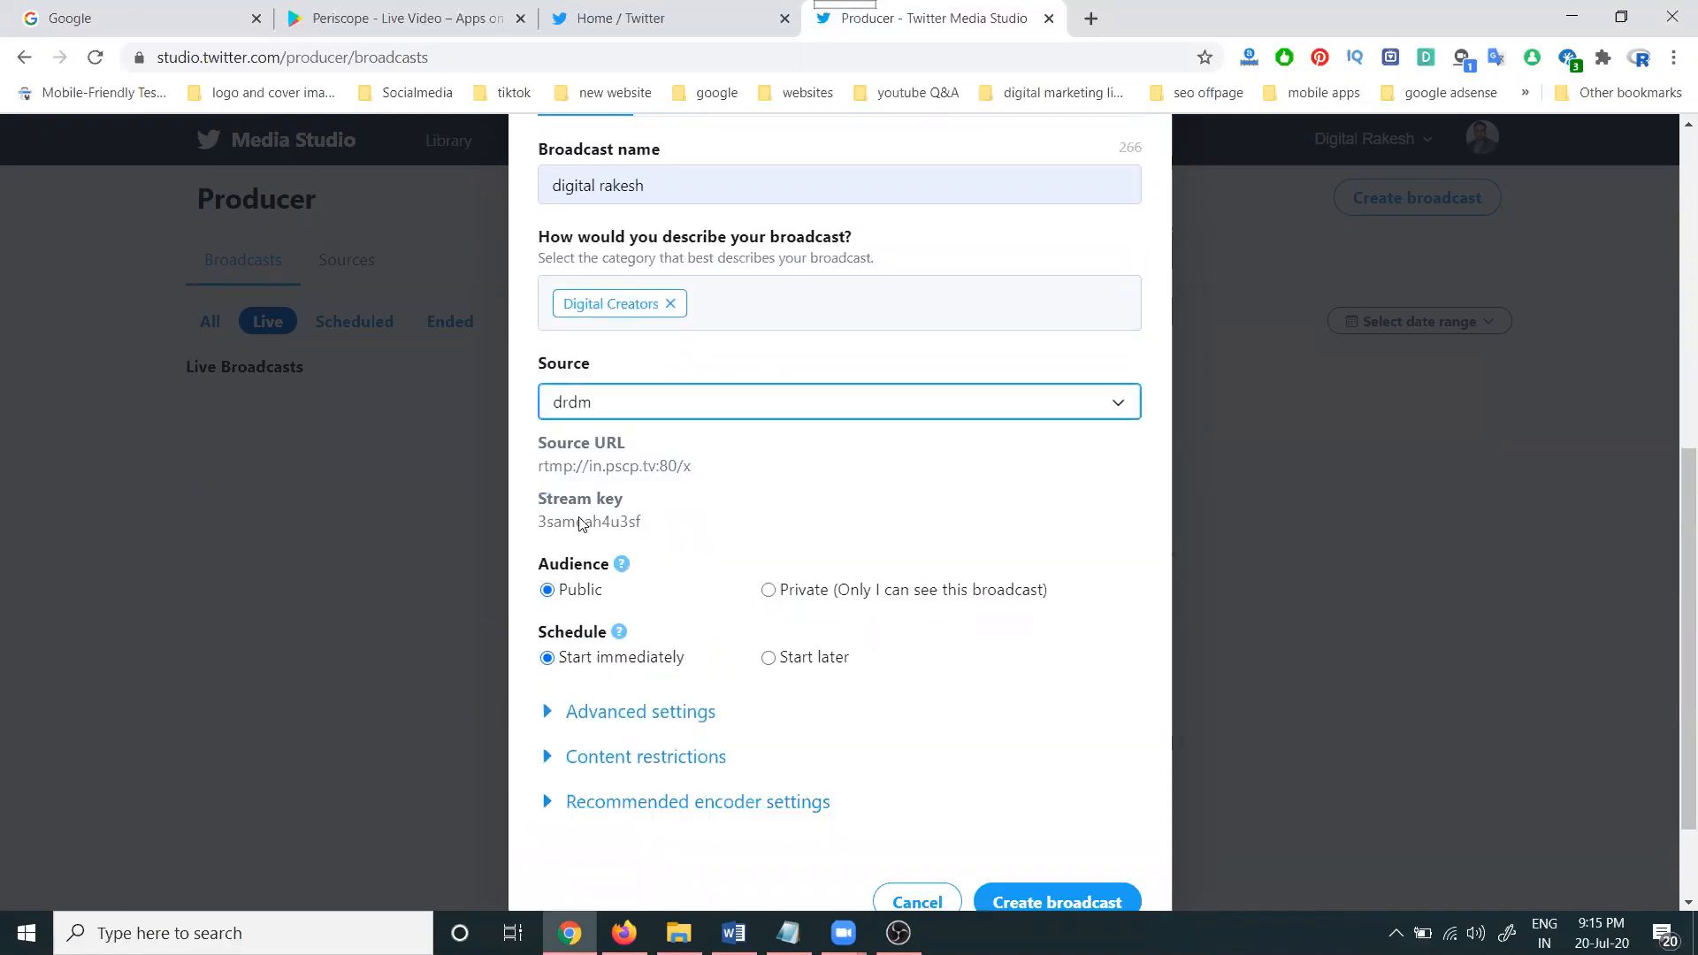
double_click(583, 522)
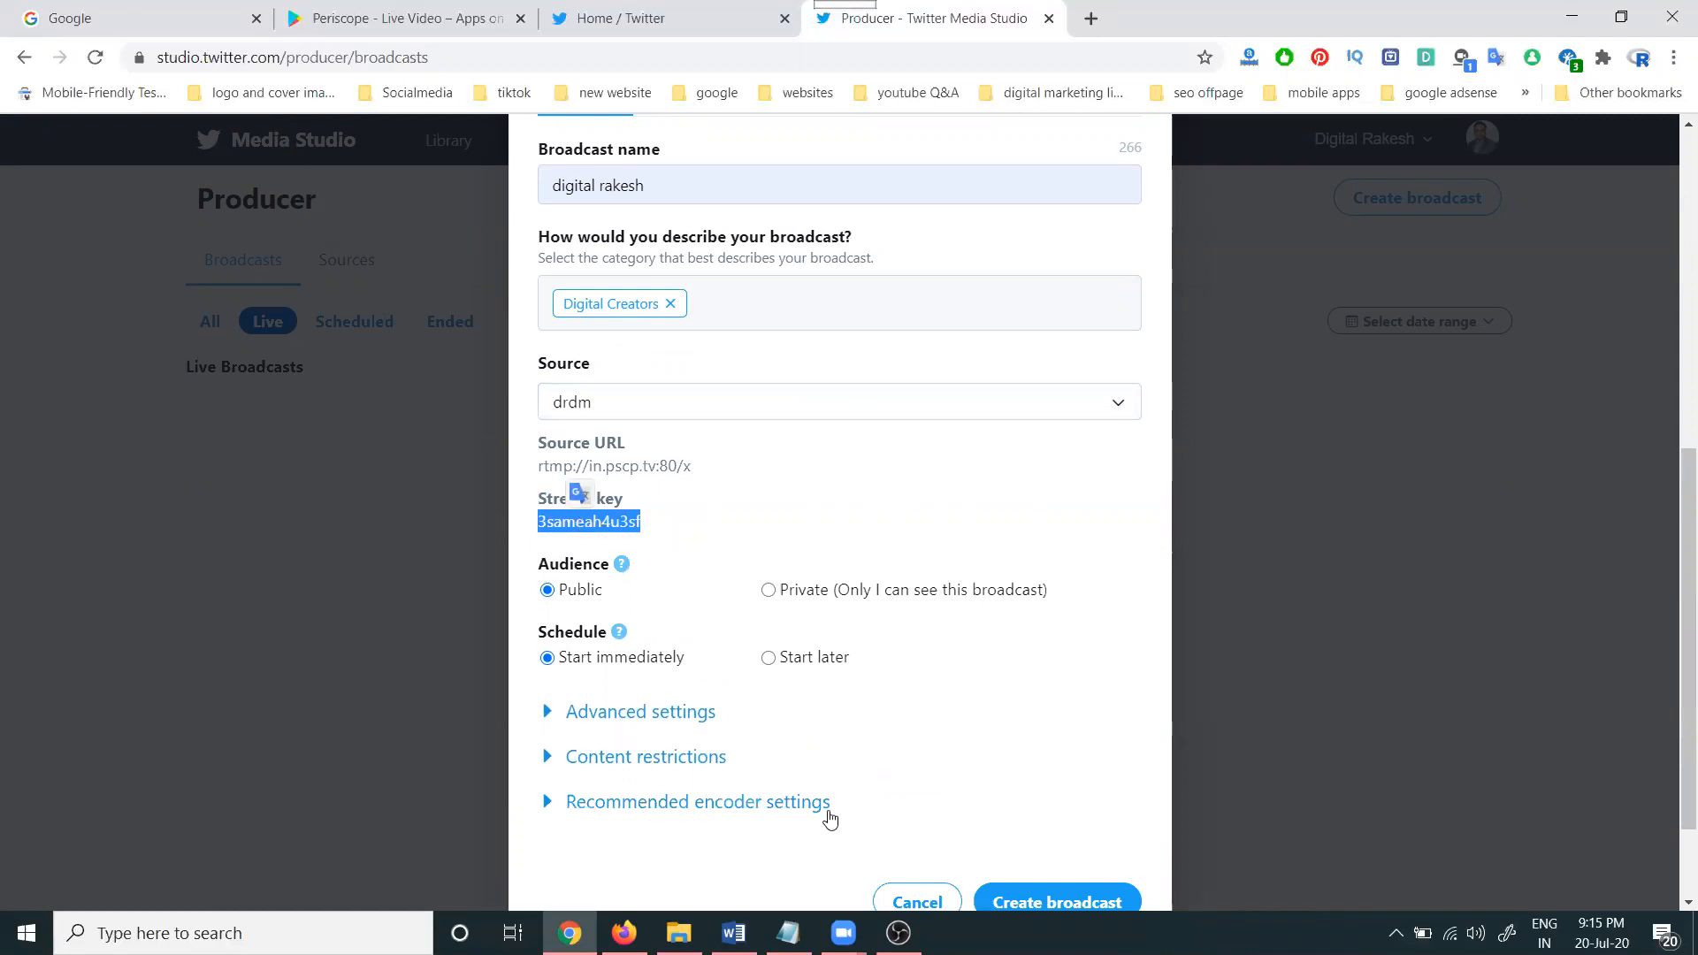
Switch to OBS Studio and select Twitter / Periscope as the service in the stream settings.
key("alt+Tab")
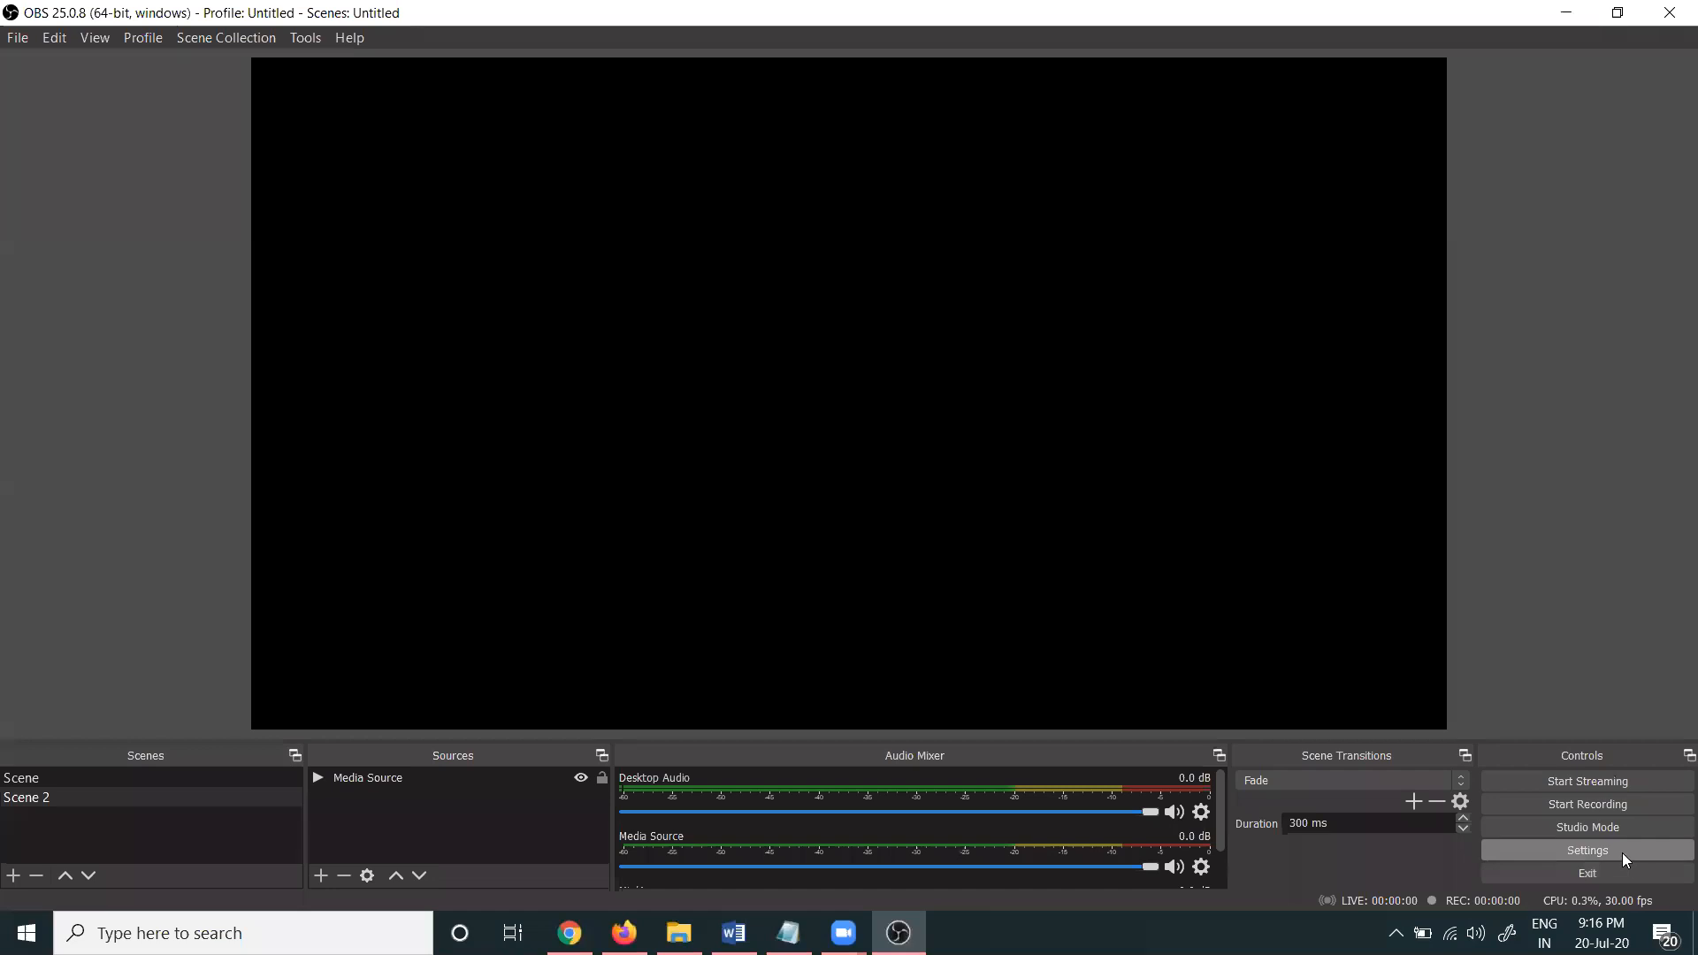
left_click(1624, 851)
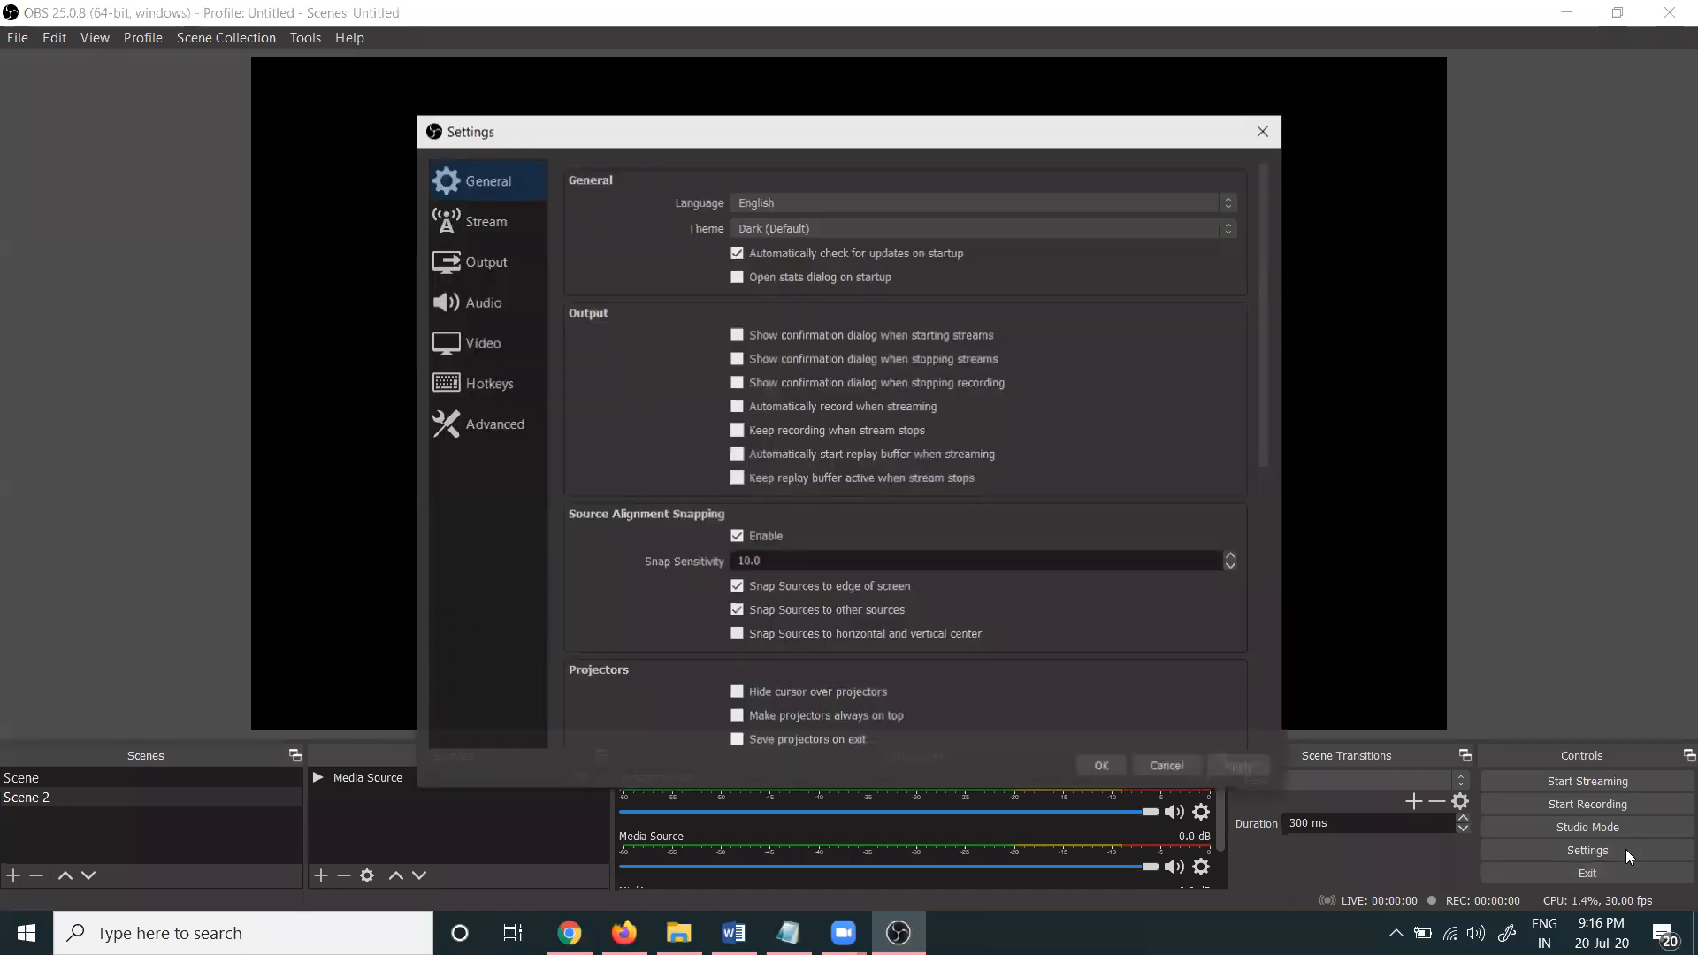
left_click(444, 225)
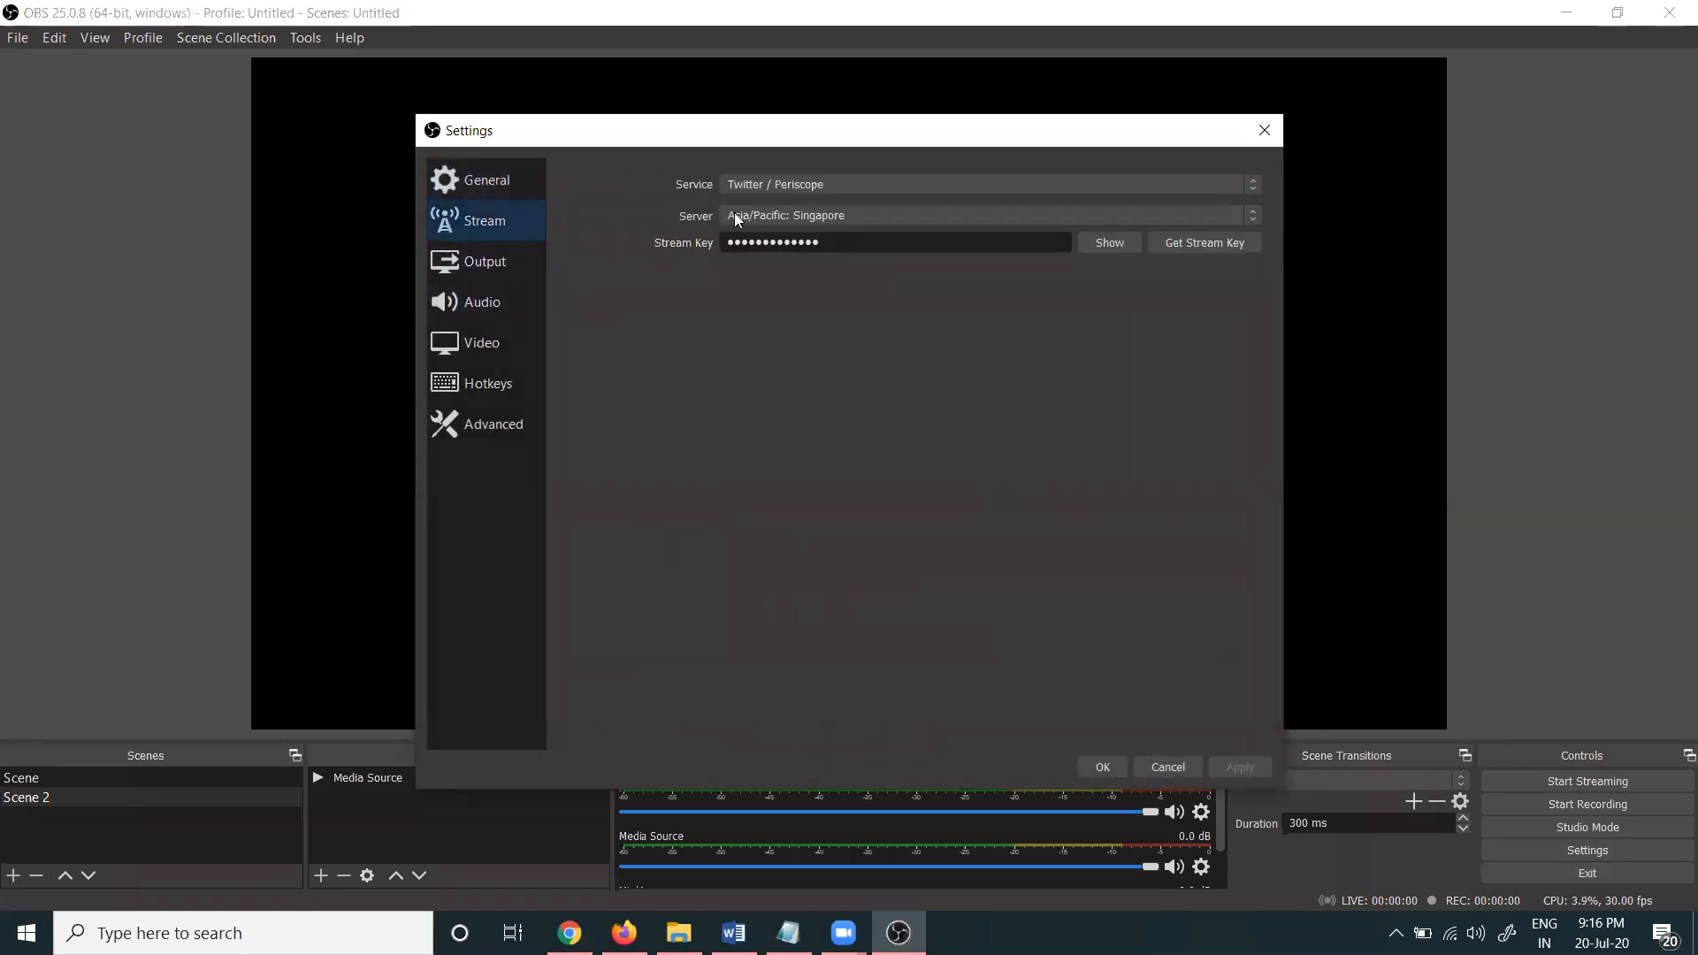
left_click(734, 184)
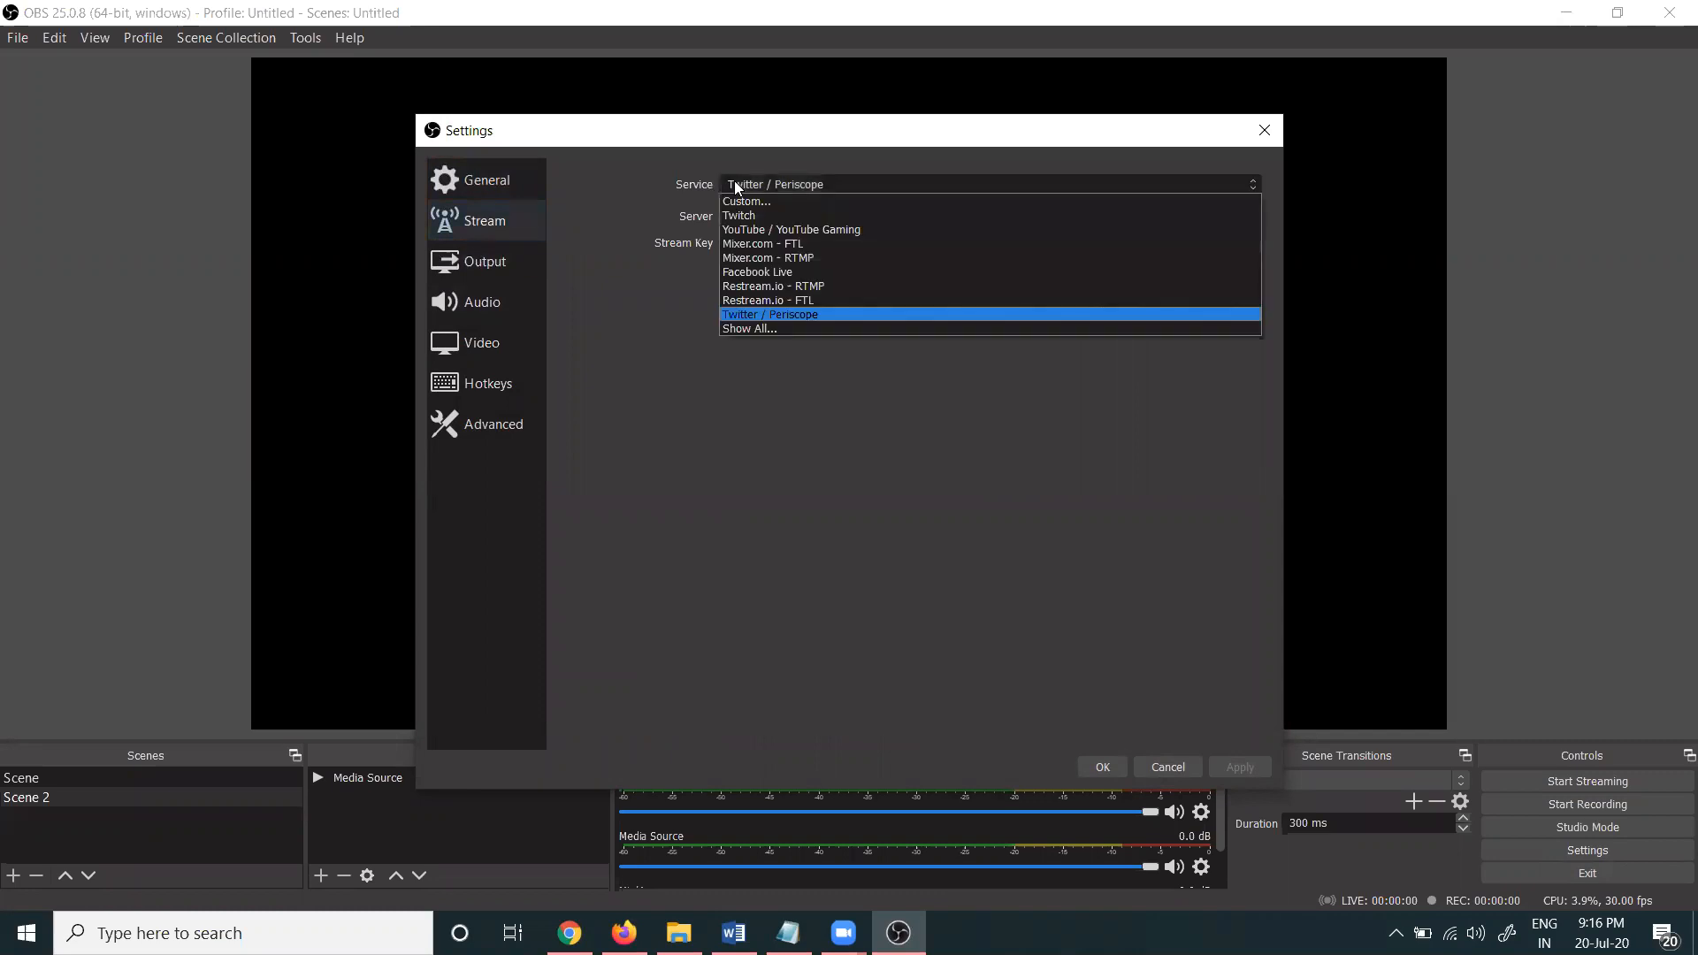
left_click(748, 315)
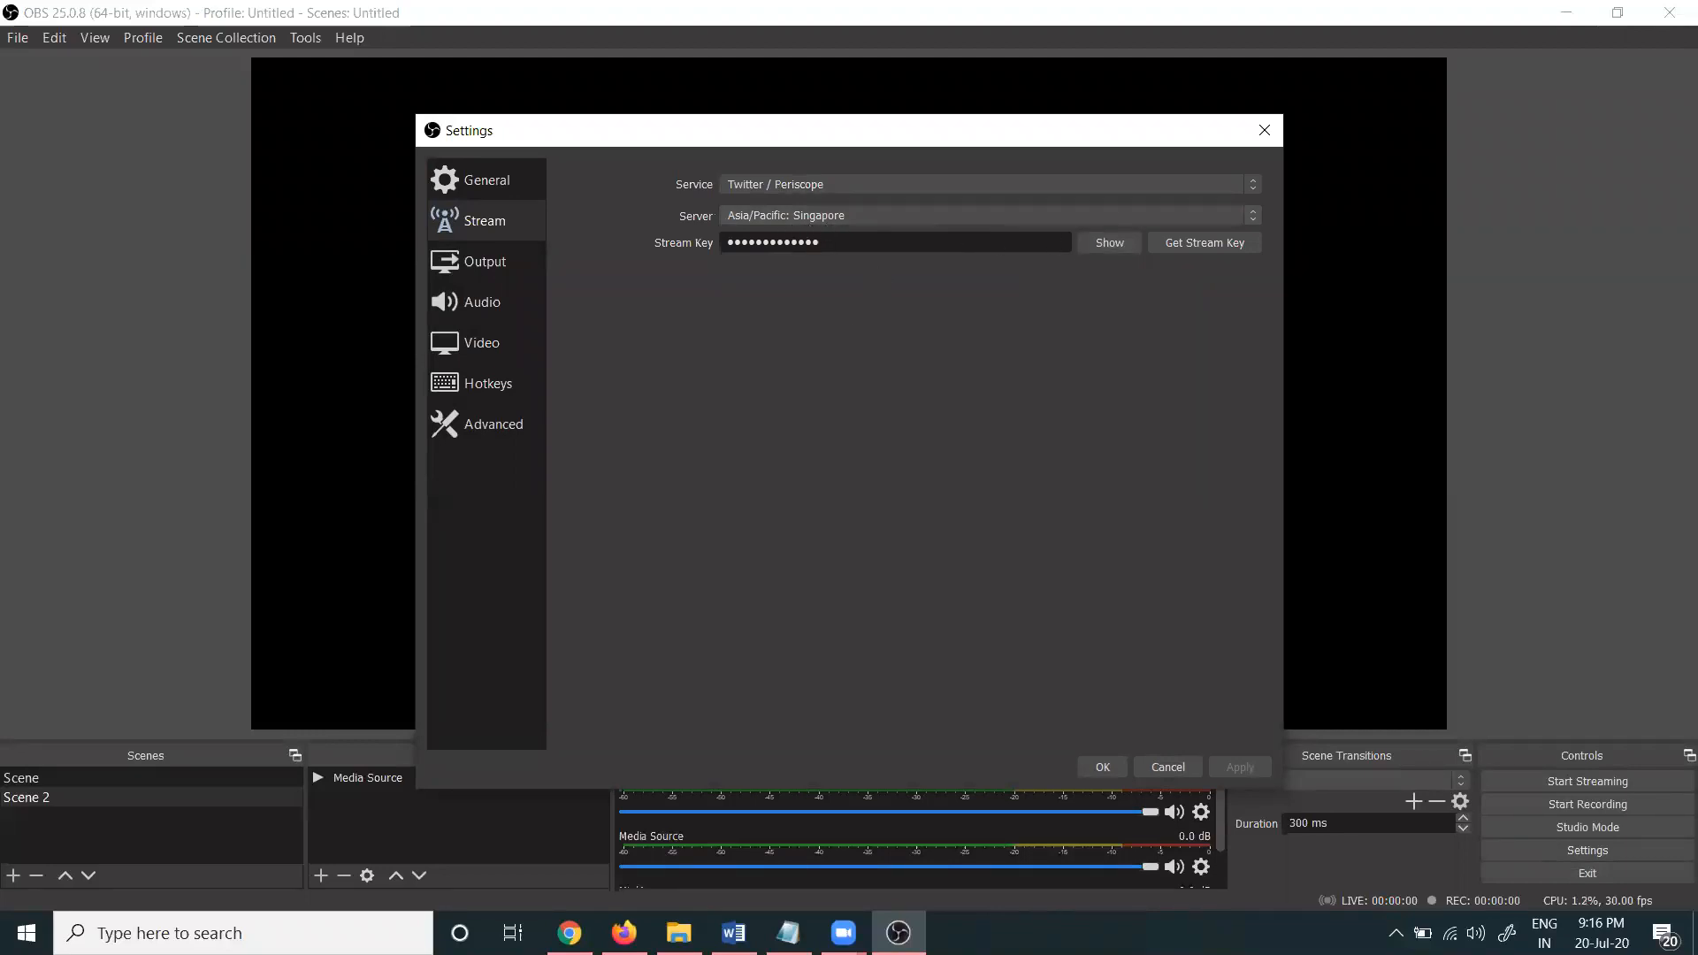
Check the broadcast's source details in Chrome, return to OBS Studio and set the server to Asia/Pacific: Singapore.
left_click(570, 934)
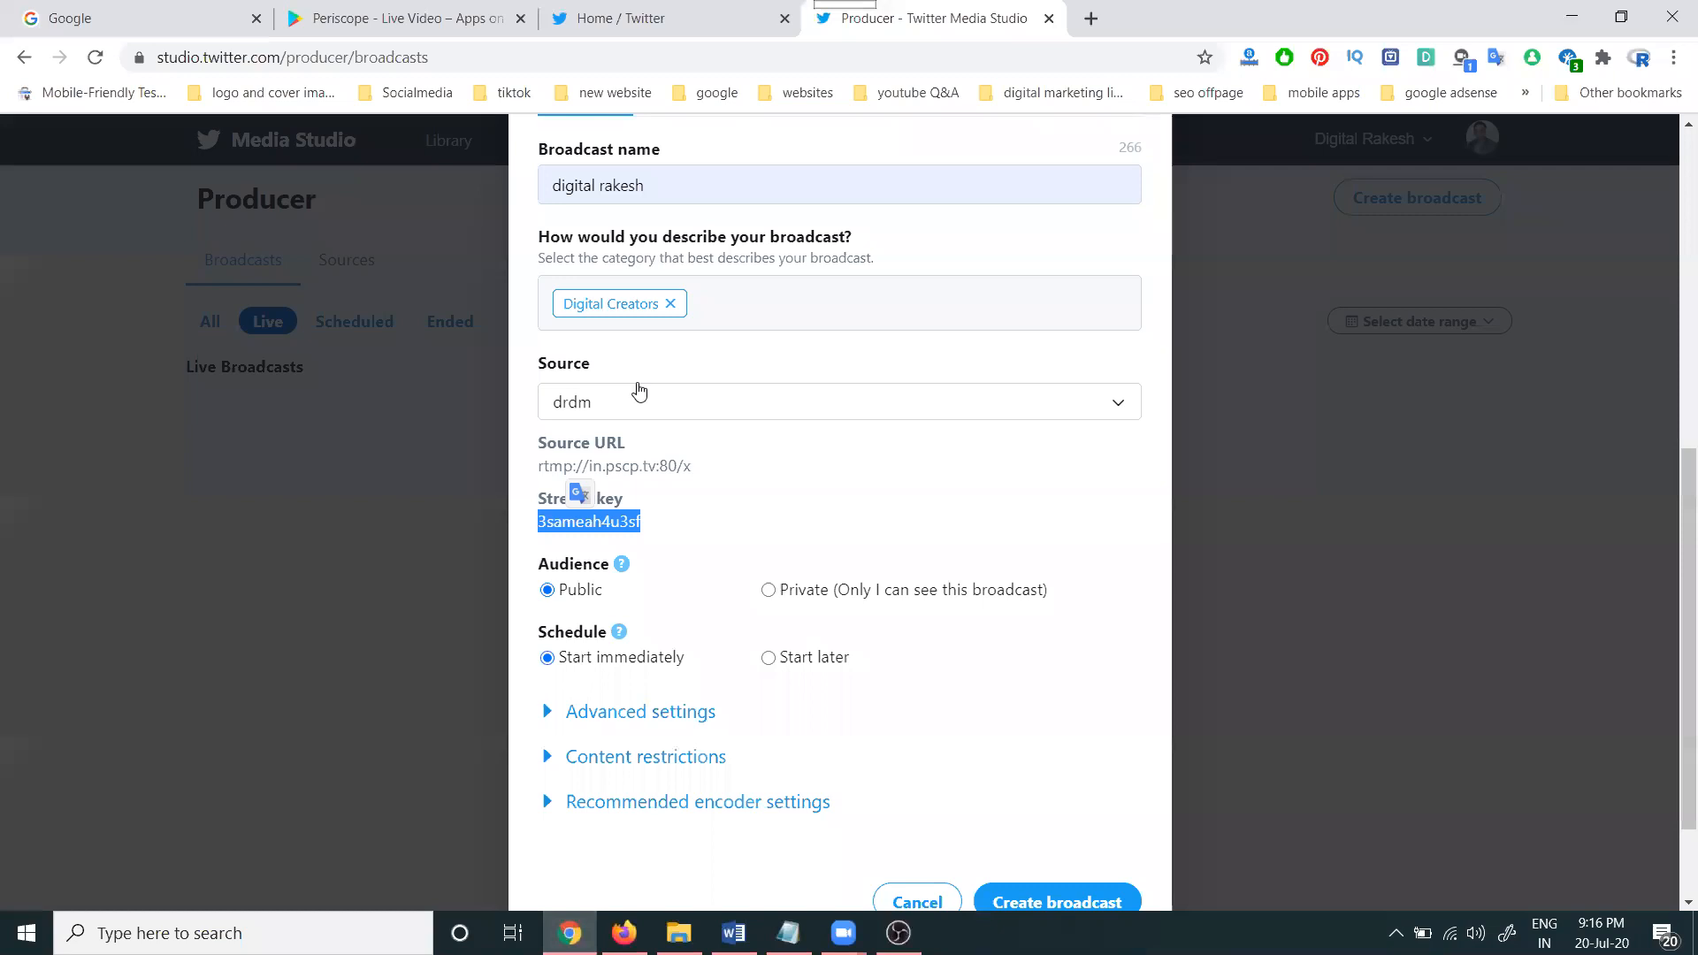
left_click(719, 511)
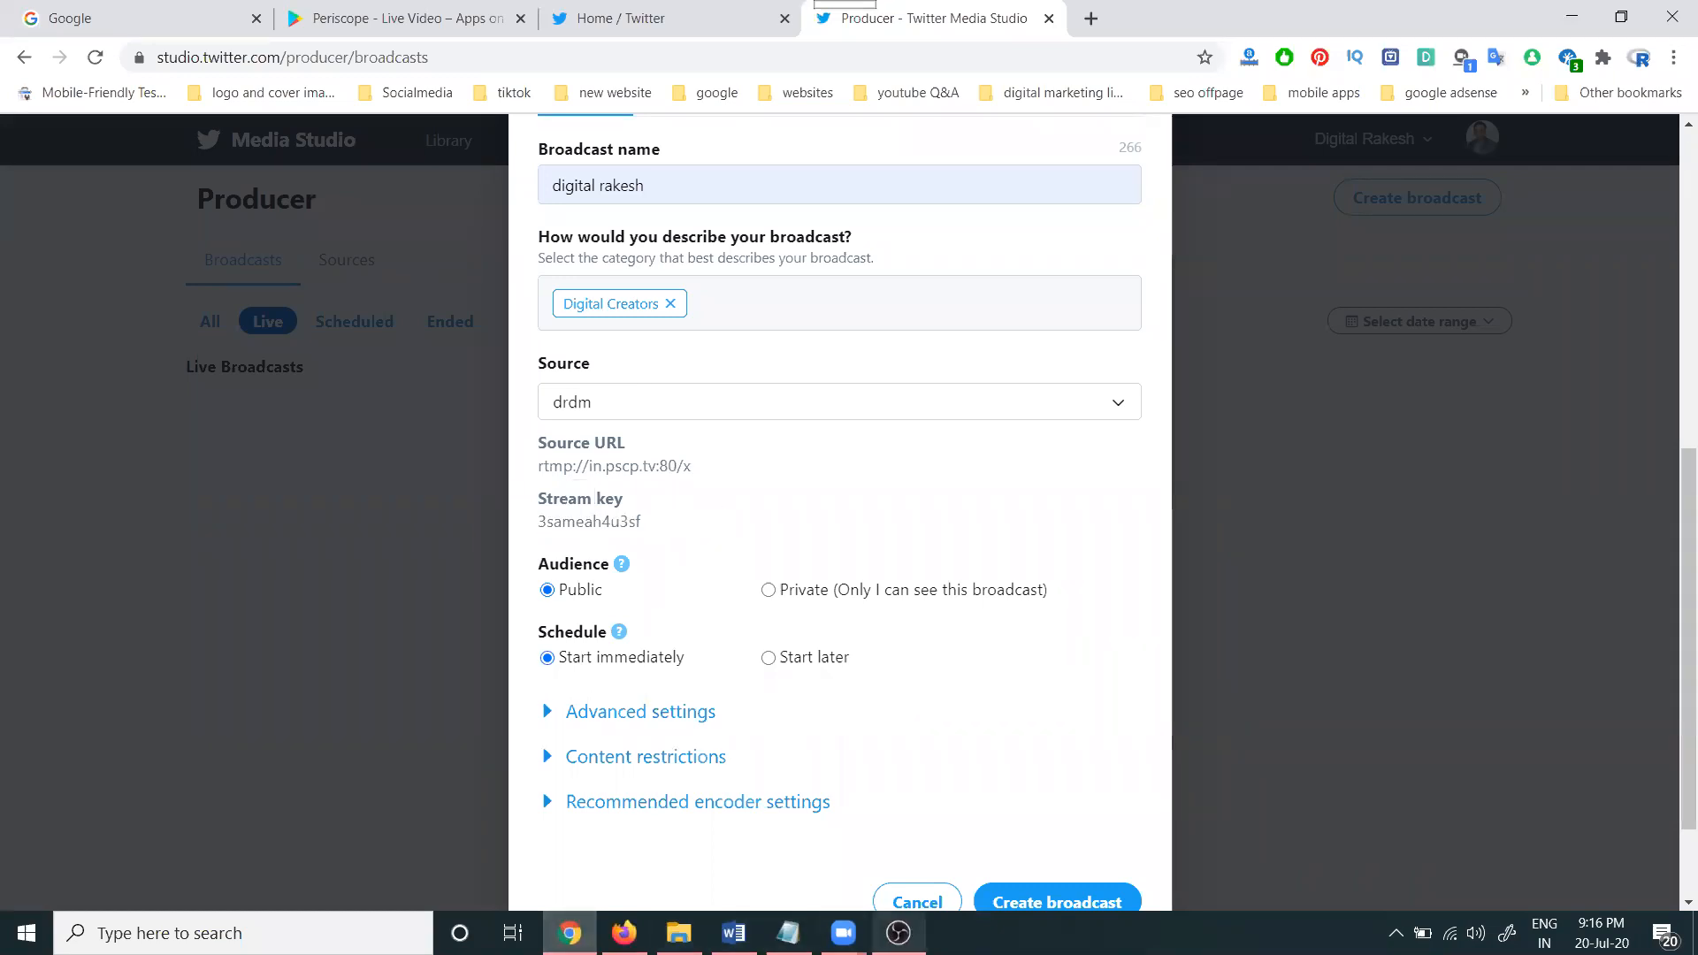
left_click(899, 934)
left_click(909, 215)
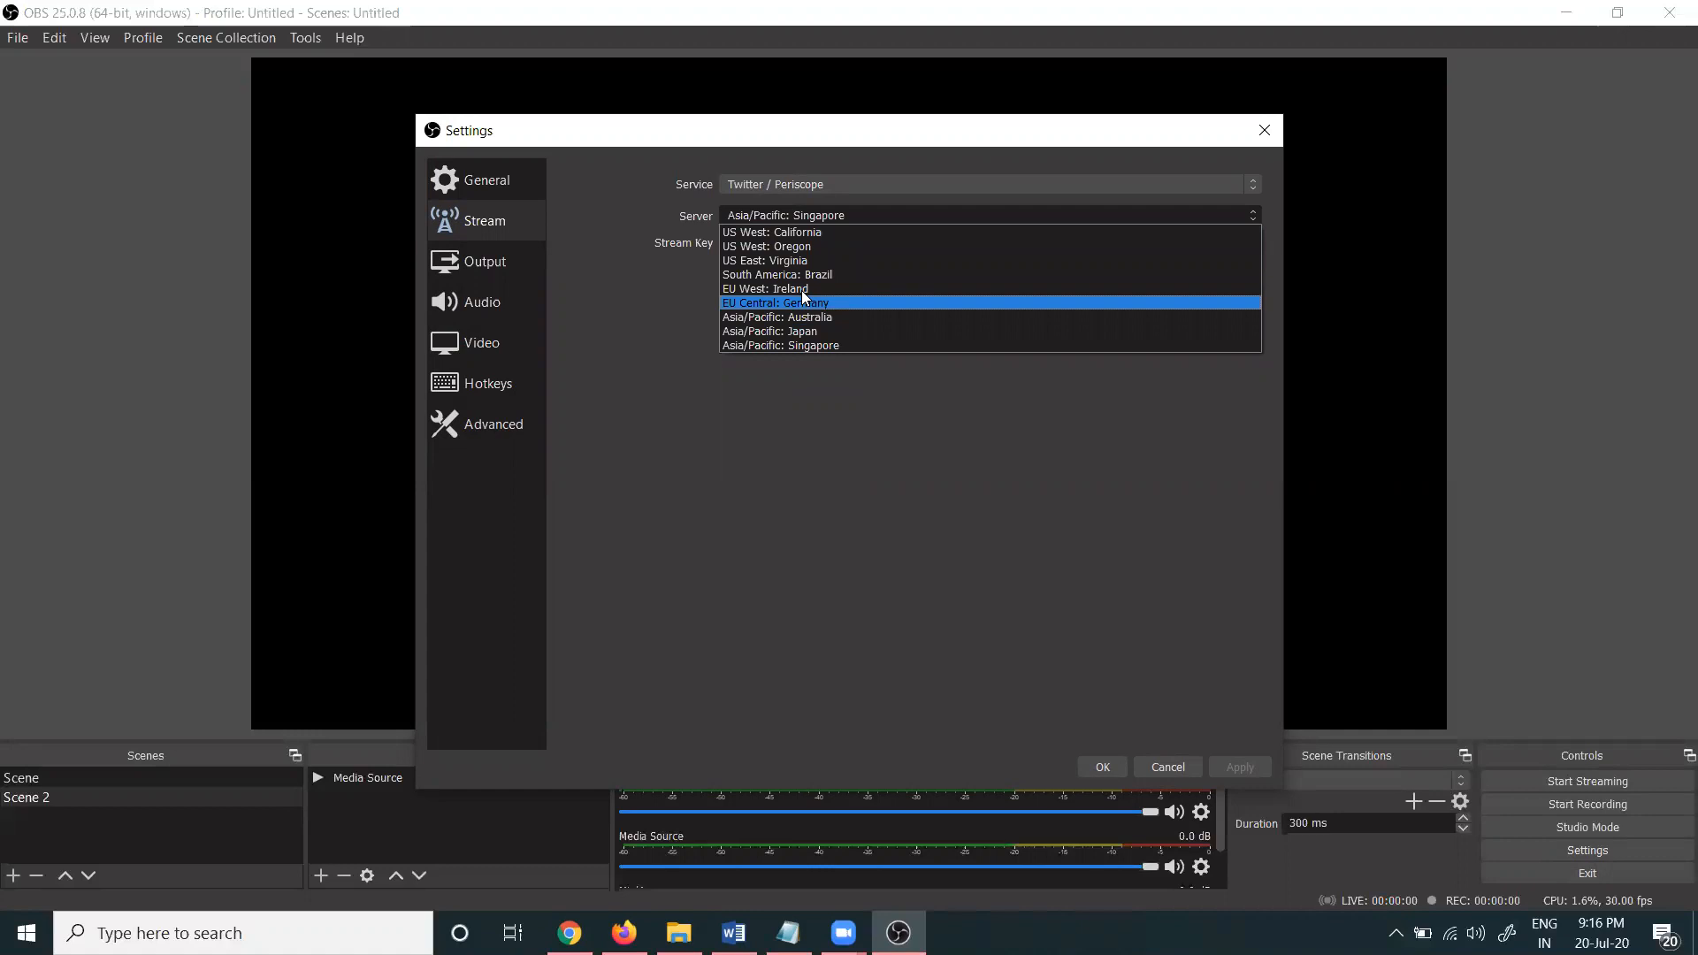
left_click(790, 343)
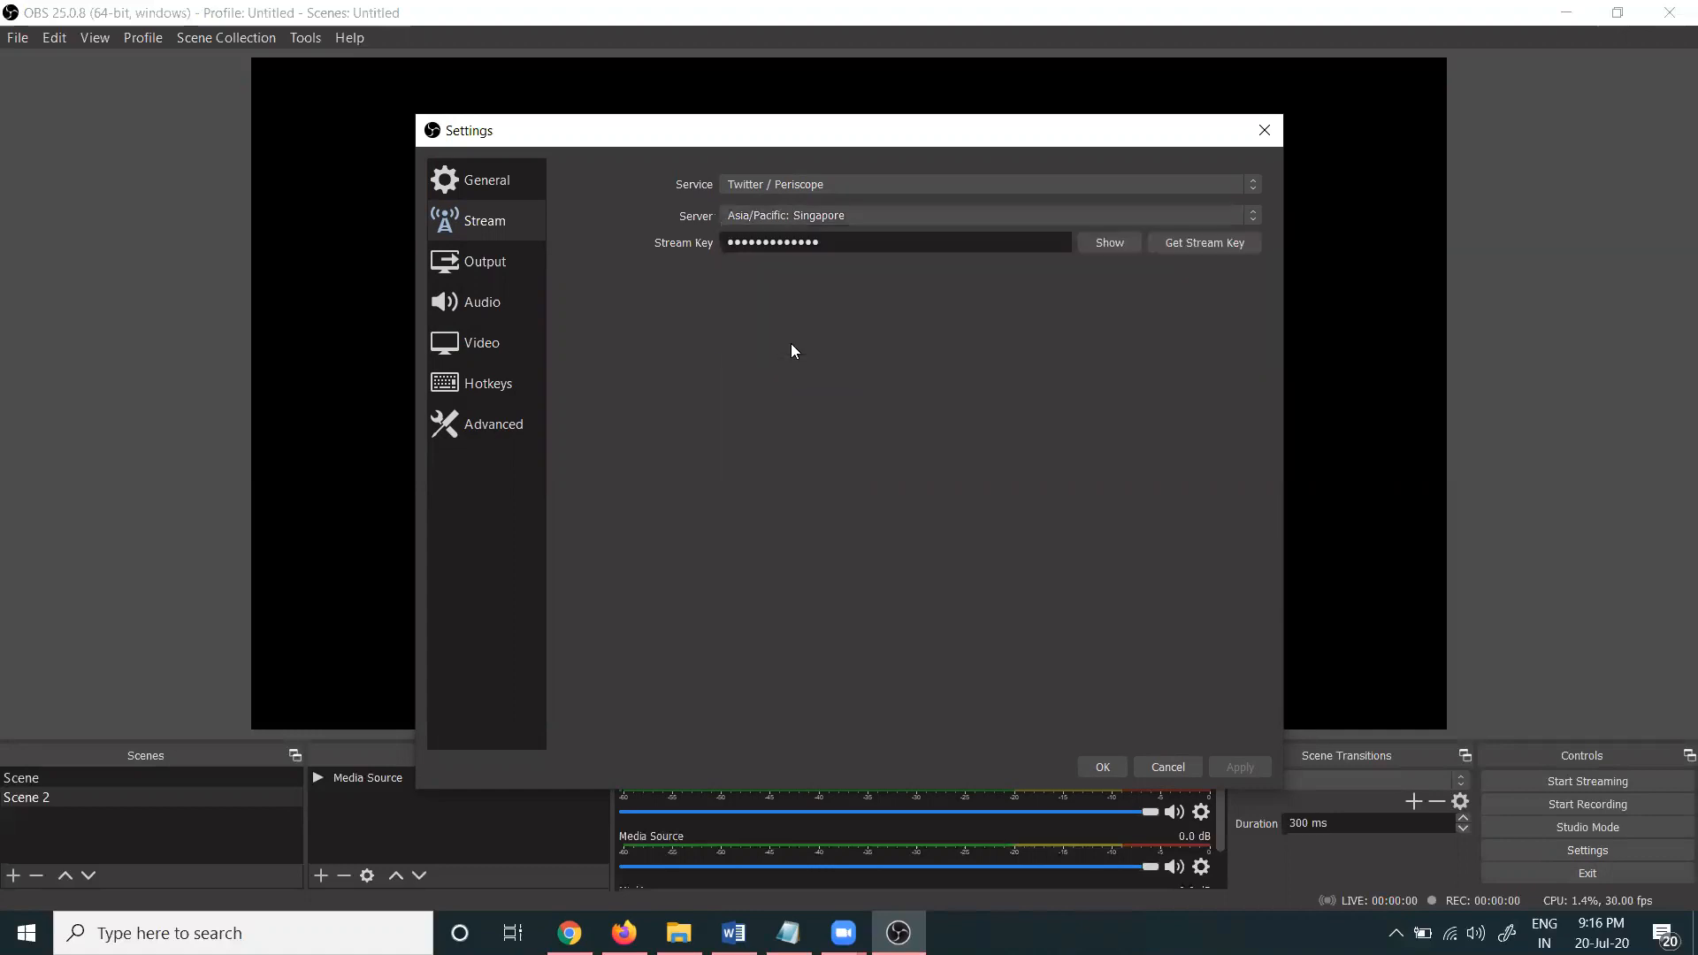
Replace the stream key with the copied one and save the stream settings.
double_click(1032, 241)
key("ctrl+v")
left_click(1116, 766)
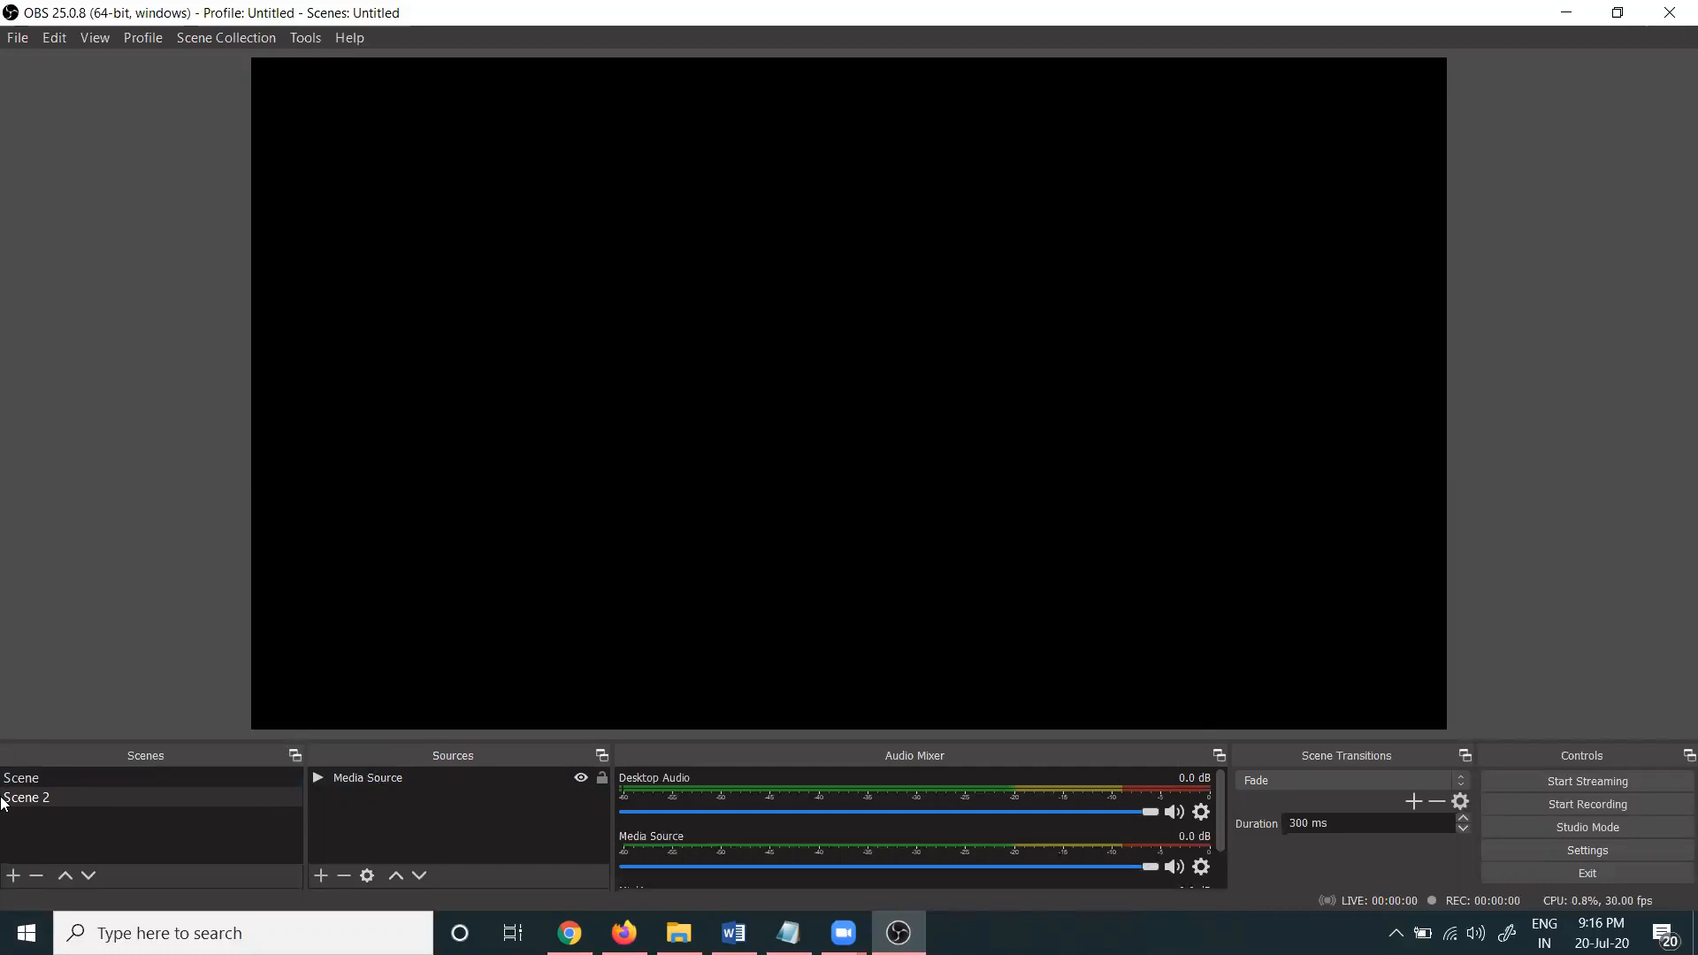
Add a scene named drdm and create a new visible media source in it.
left_click(14, 876)
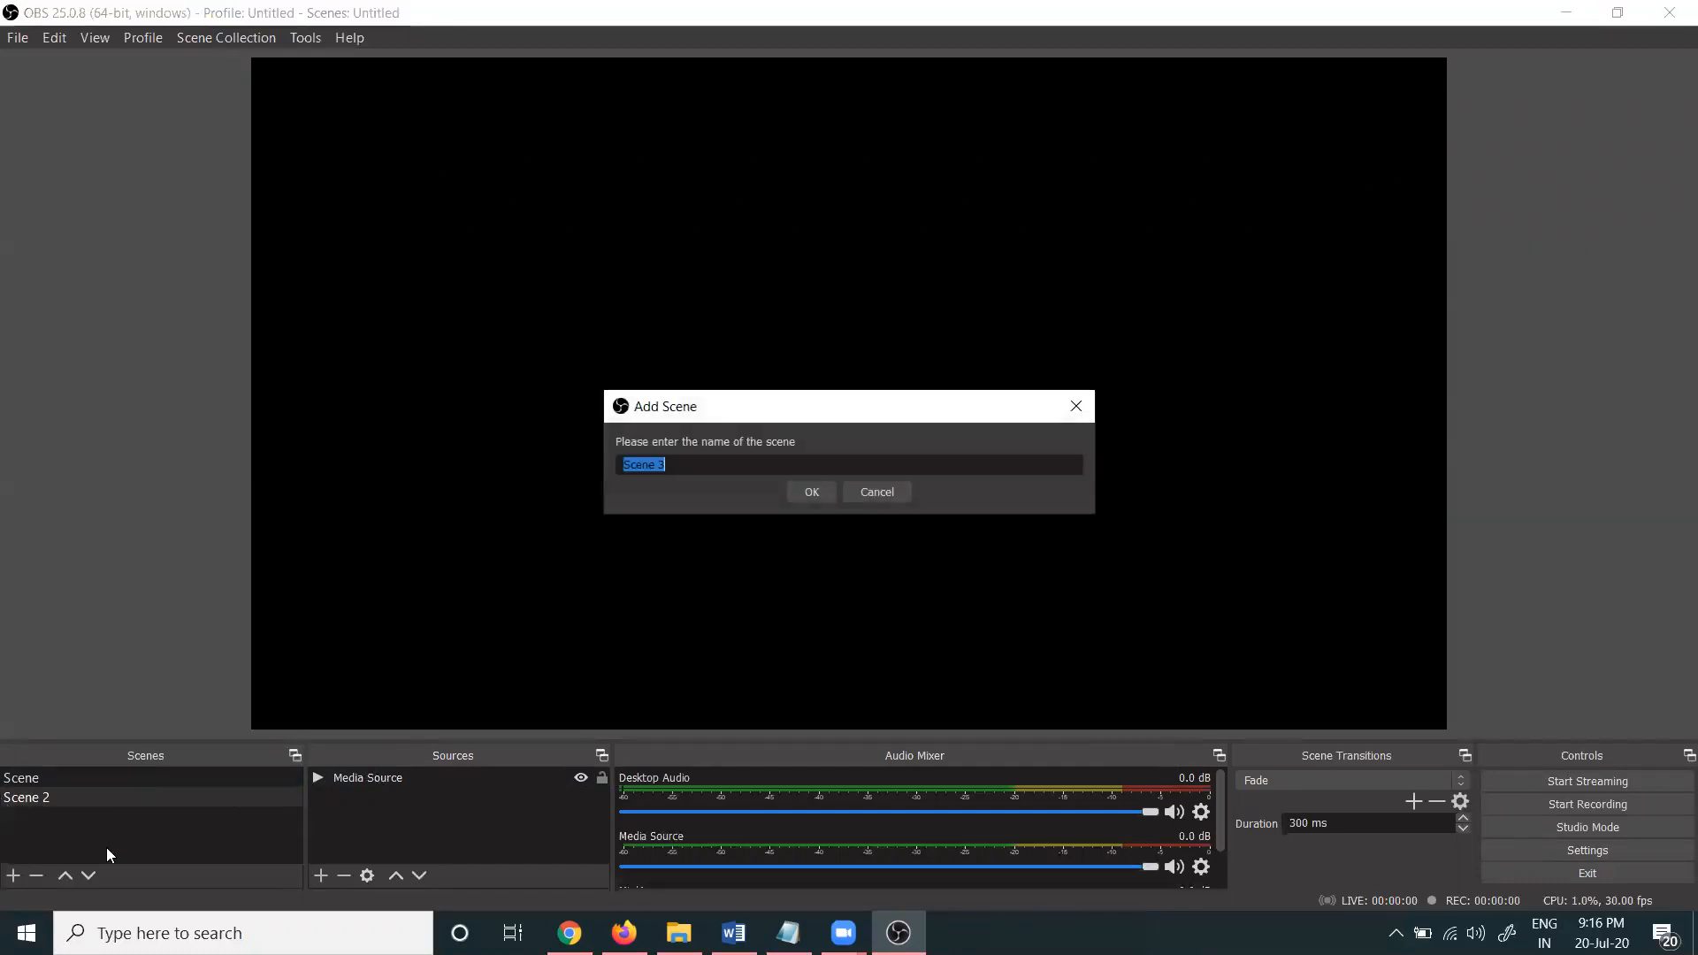
type("drdm")
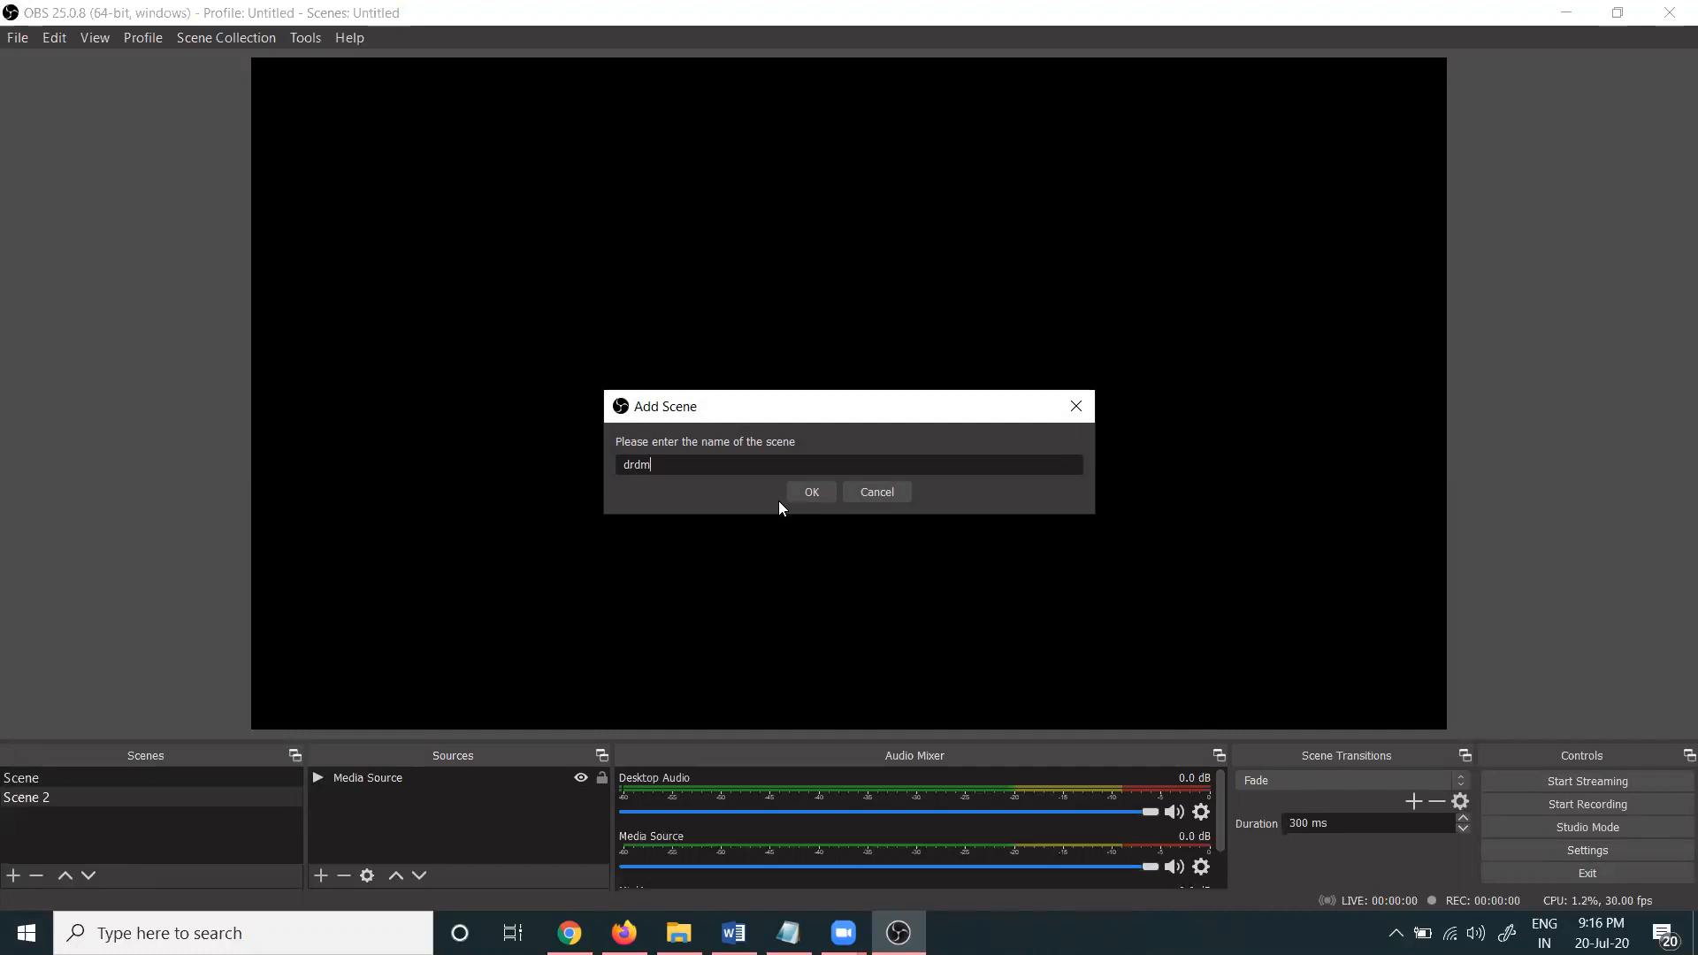
key("Return")
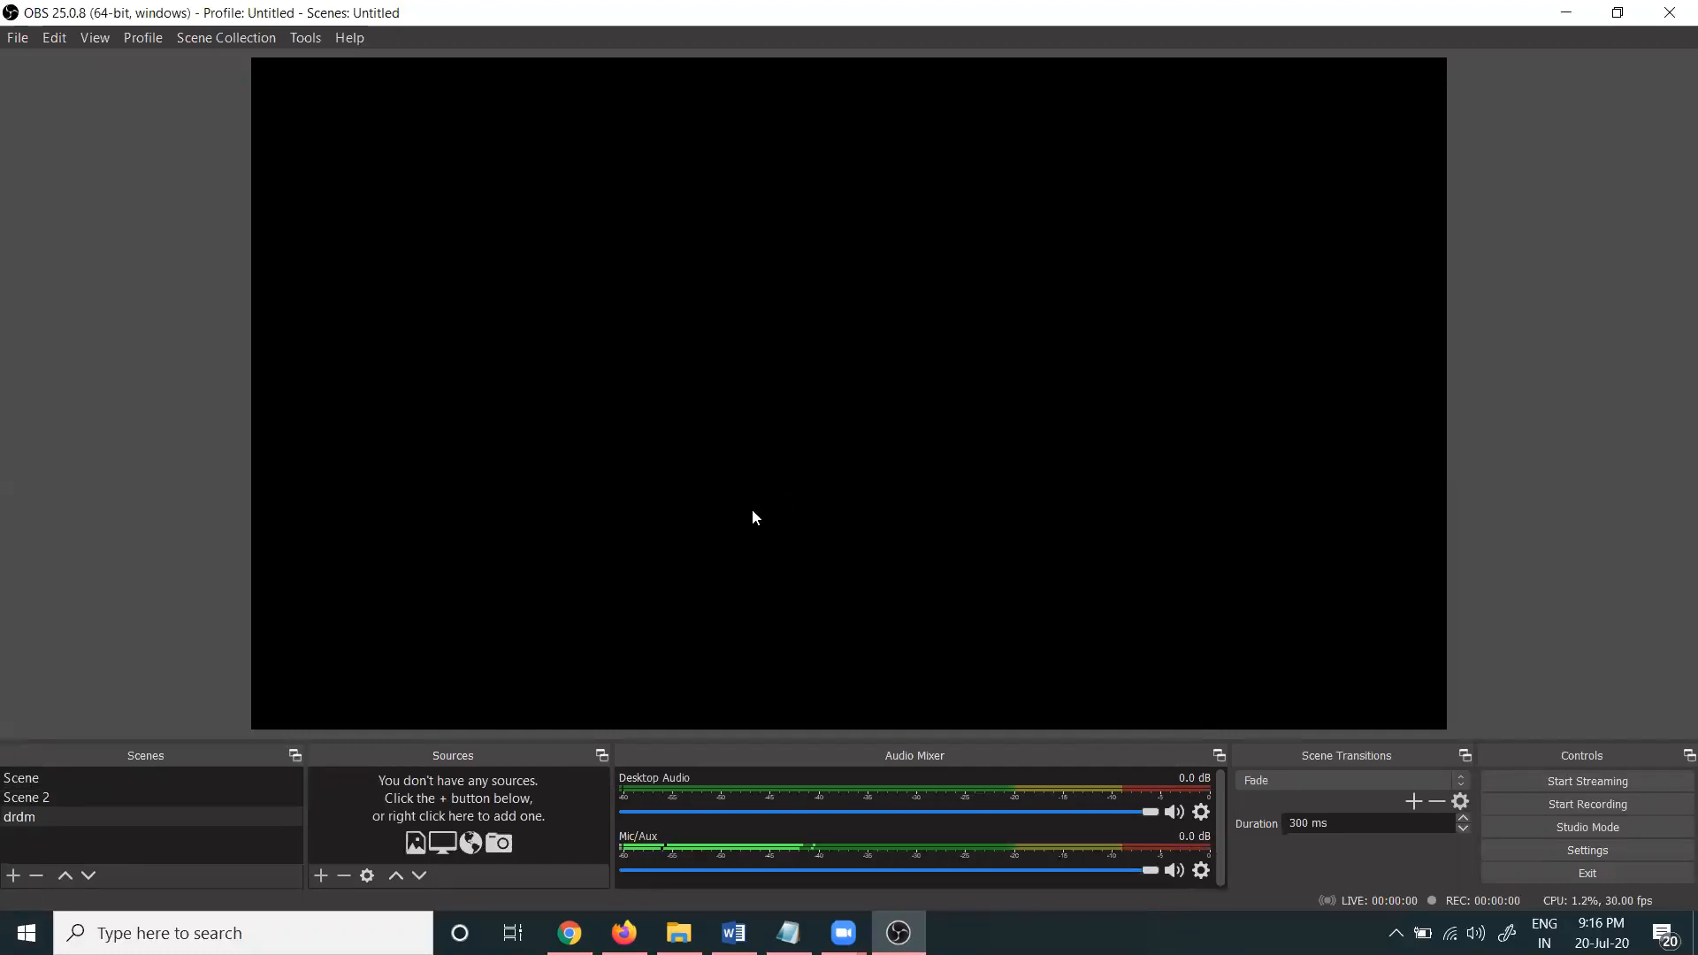
left_click(317, 880)
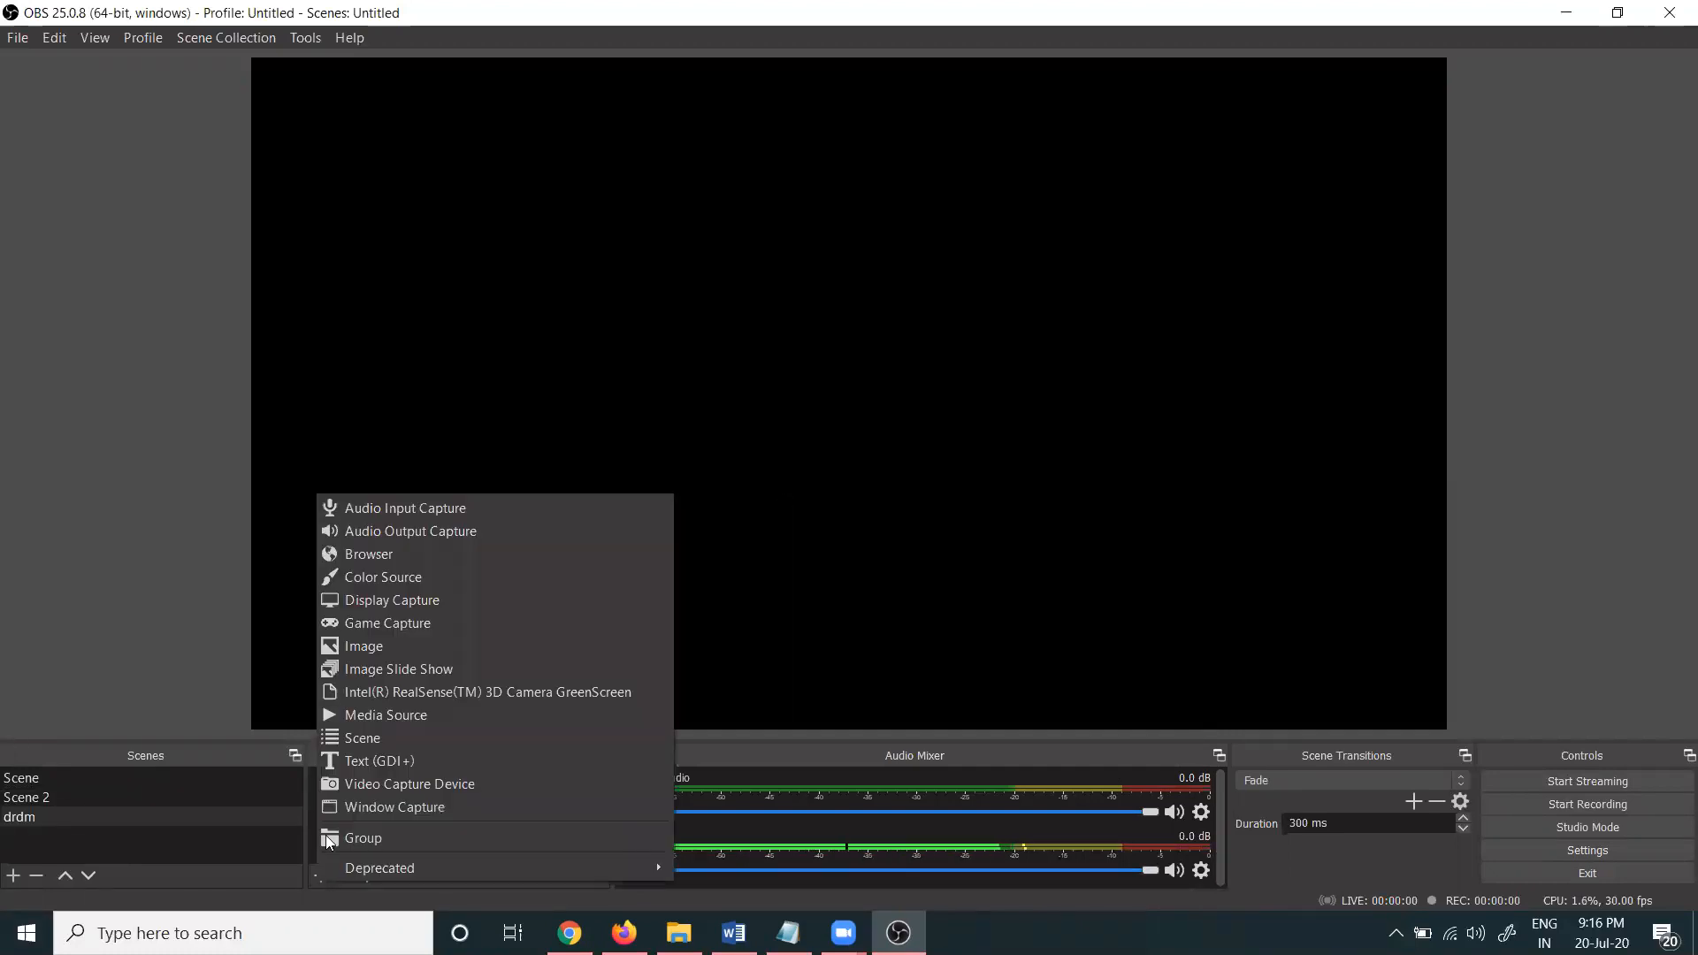
left_click(362, 713)
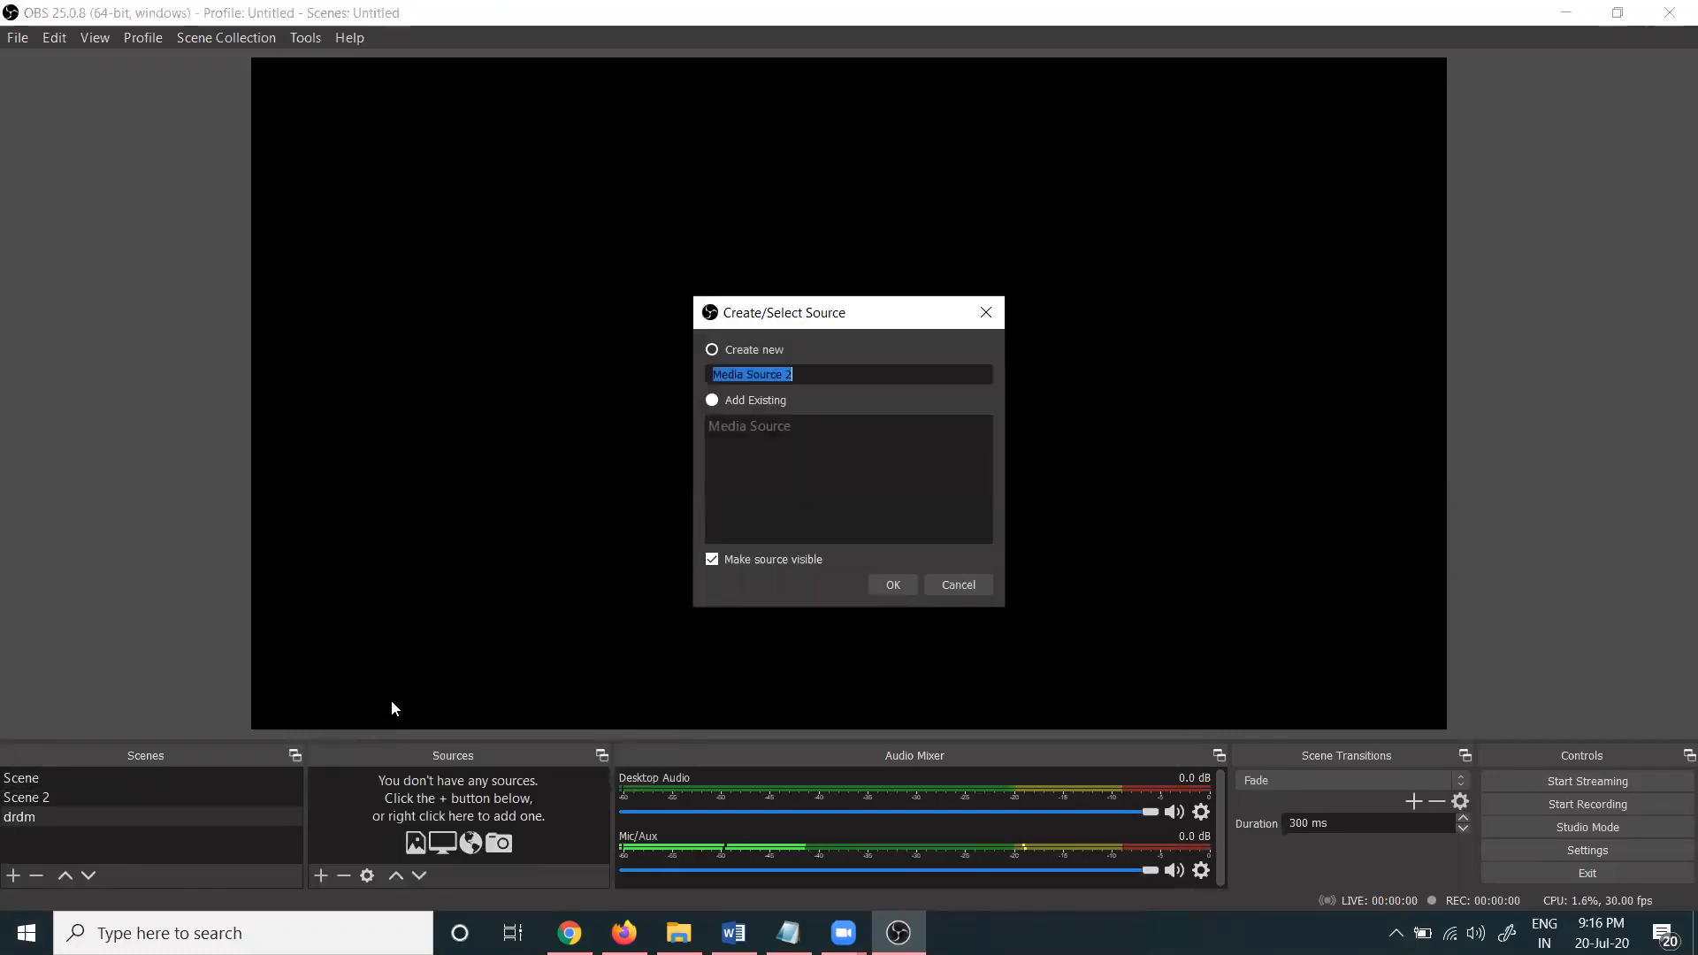
left_click(885, 582)
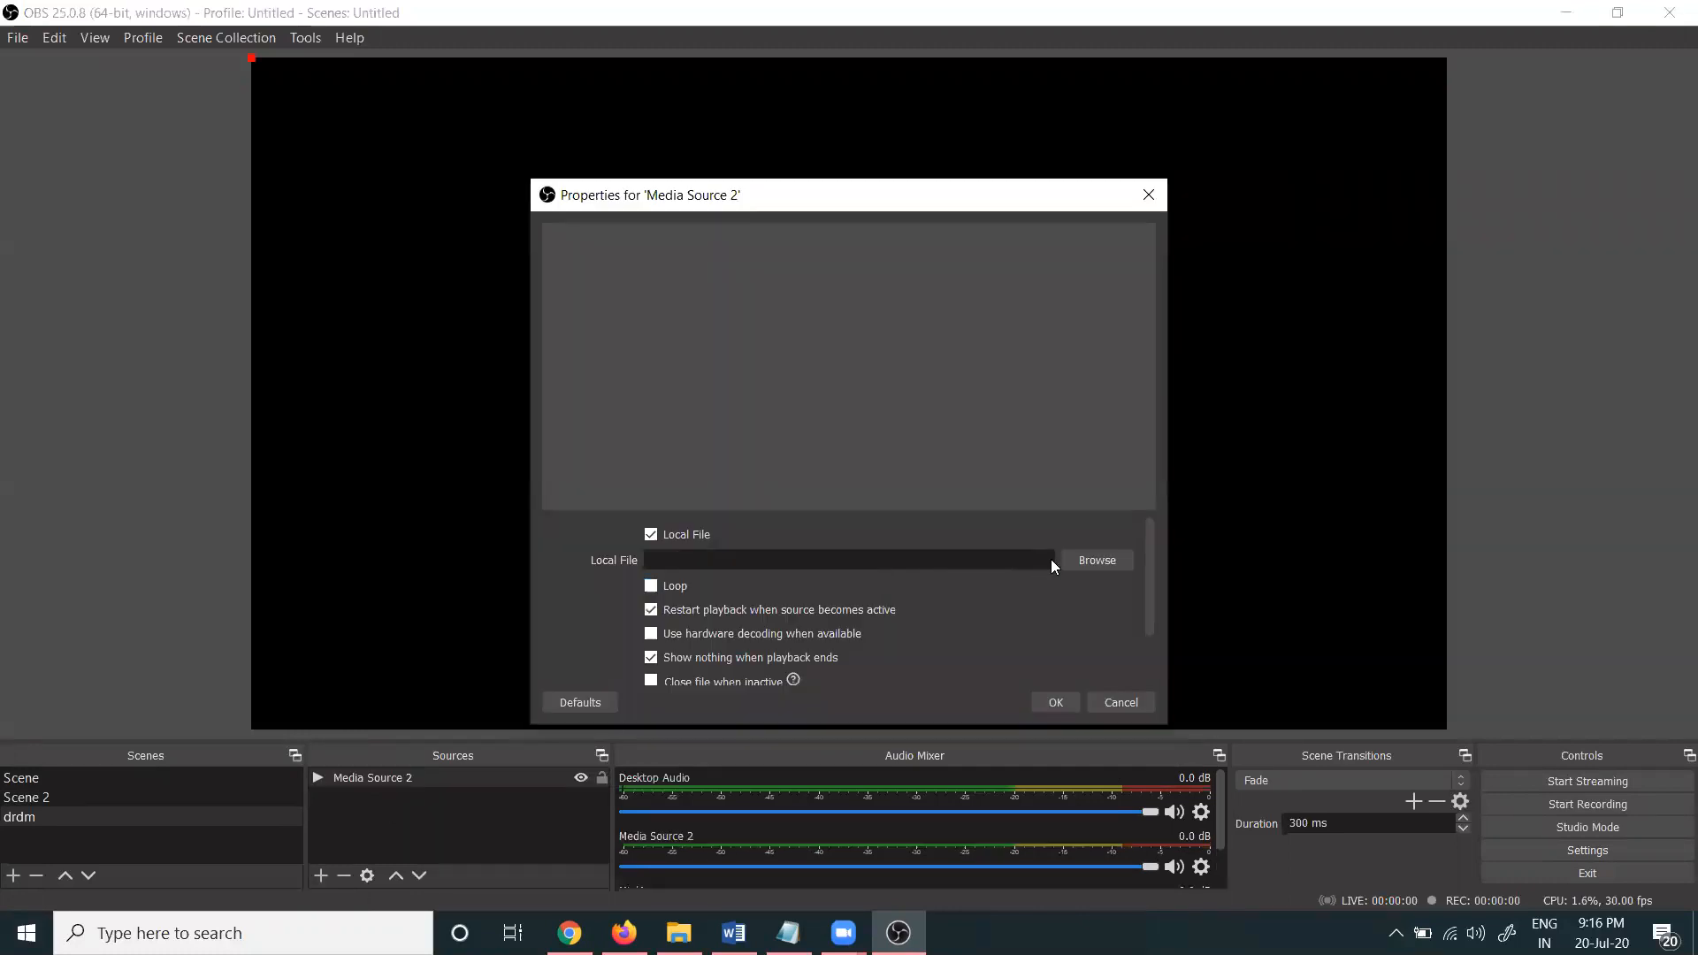
Browse for the media source's local file in the zoom folder on DATA (G:), checking the 2020-07-20 21.11.33 meeting folder.
left_click(1072, 561)
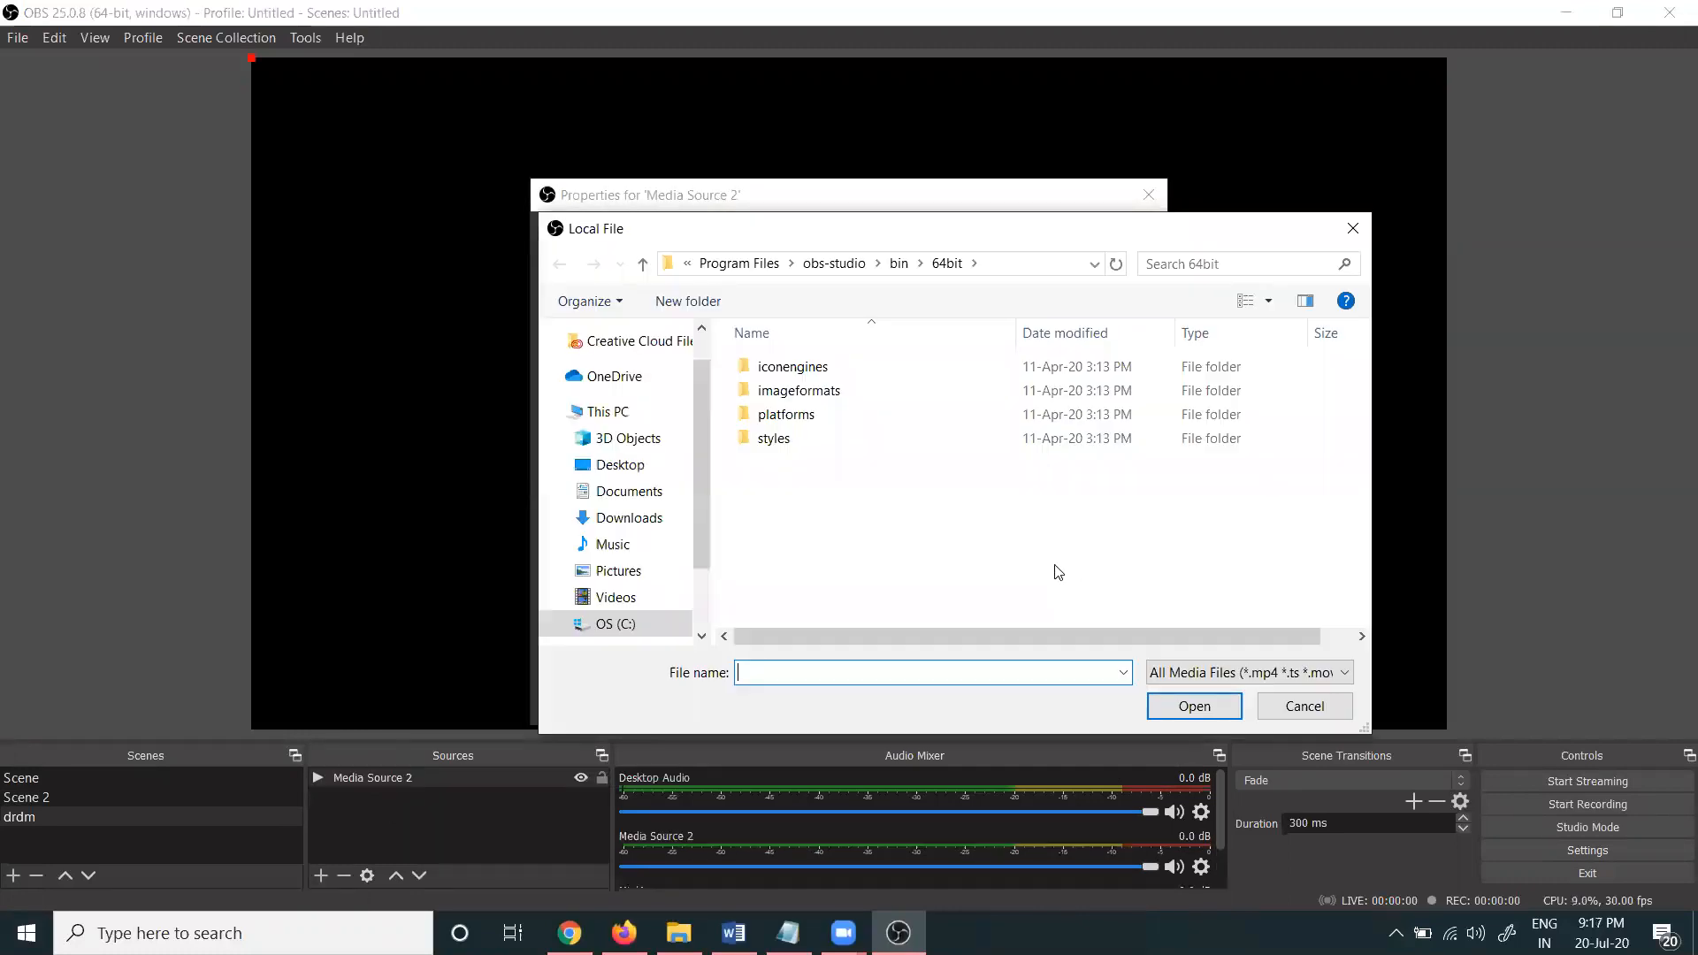
scroll(637, 602, "down", 1)
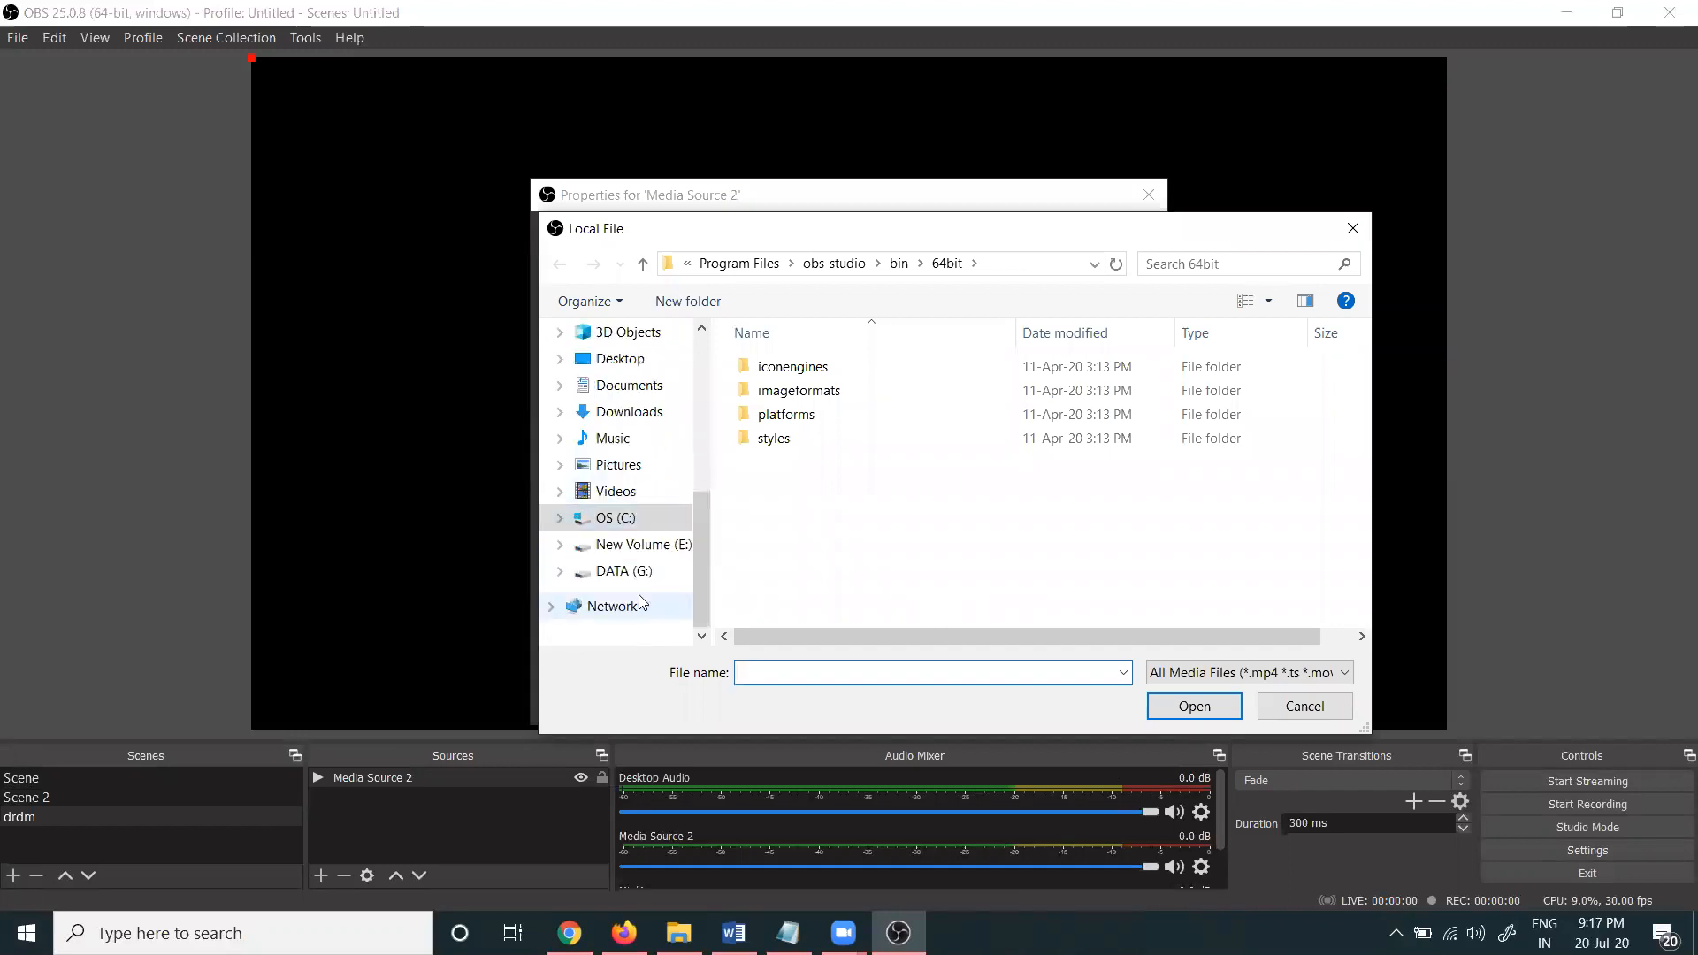
left_click(628, 573)
scroll(988, 533, "down", 5)
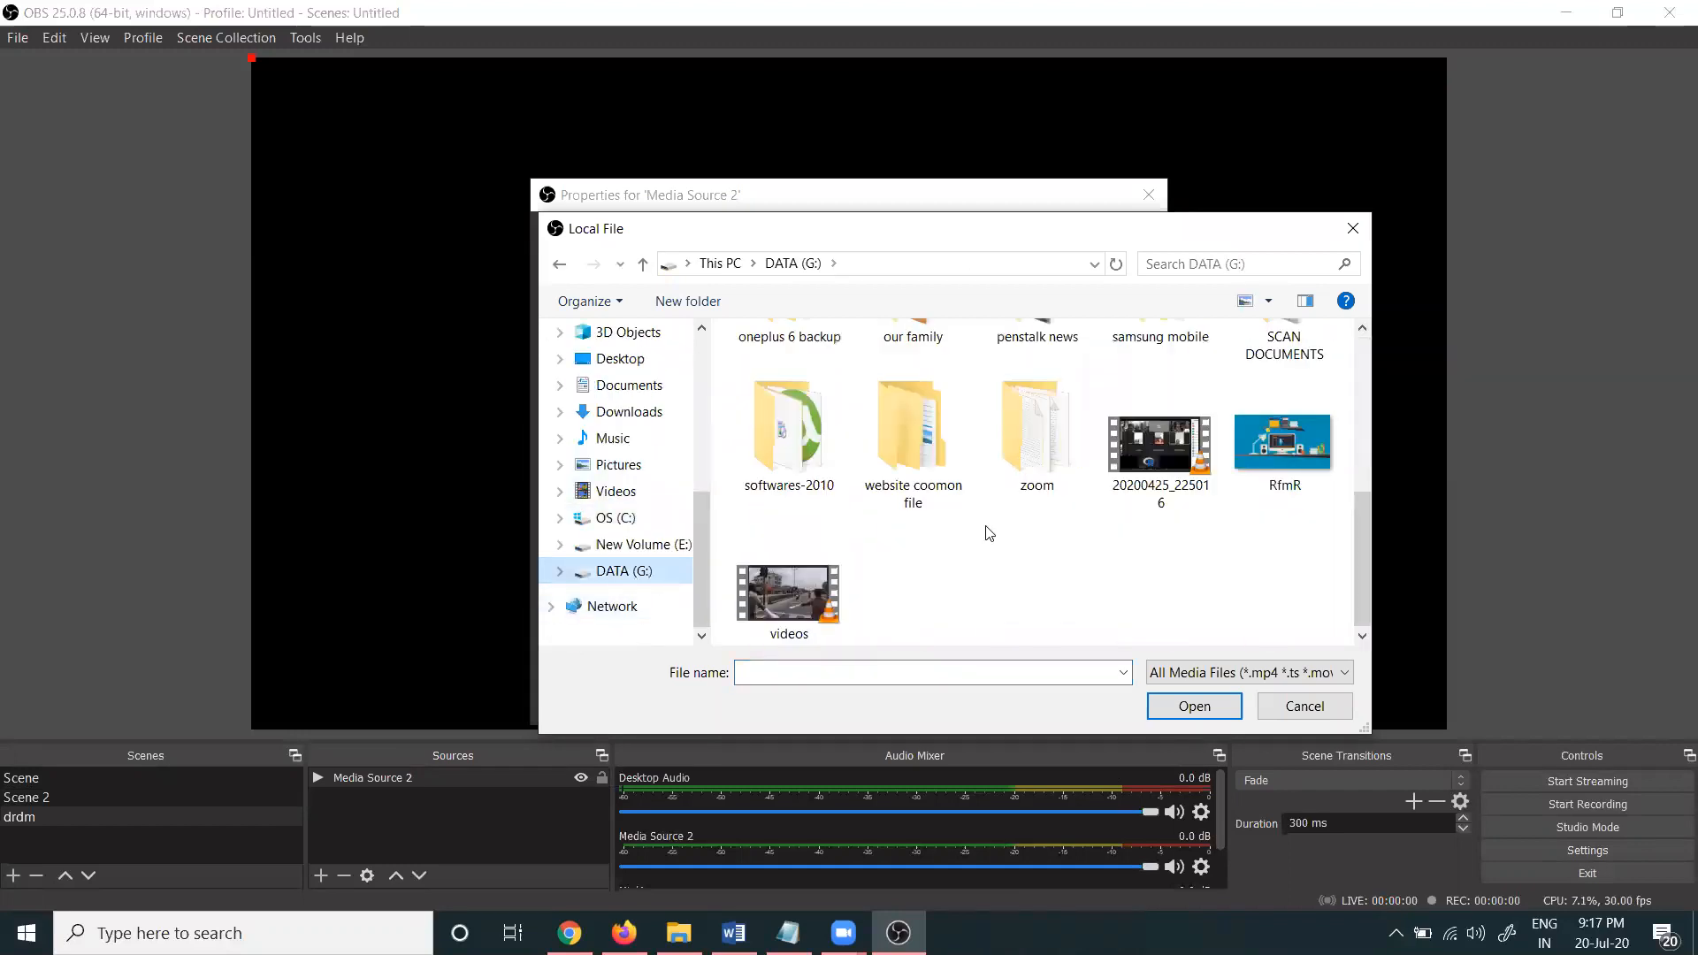
double_click(1017, 506)
scroll(1031, 504, "down", 5)
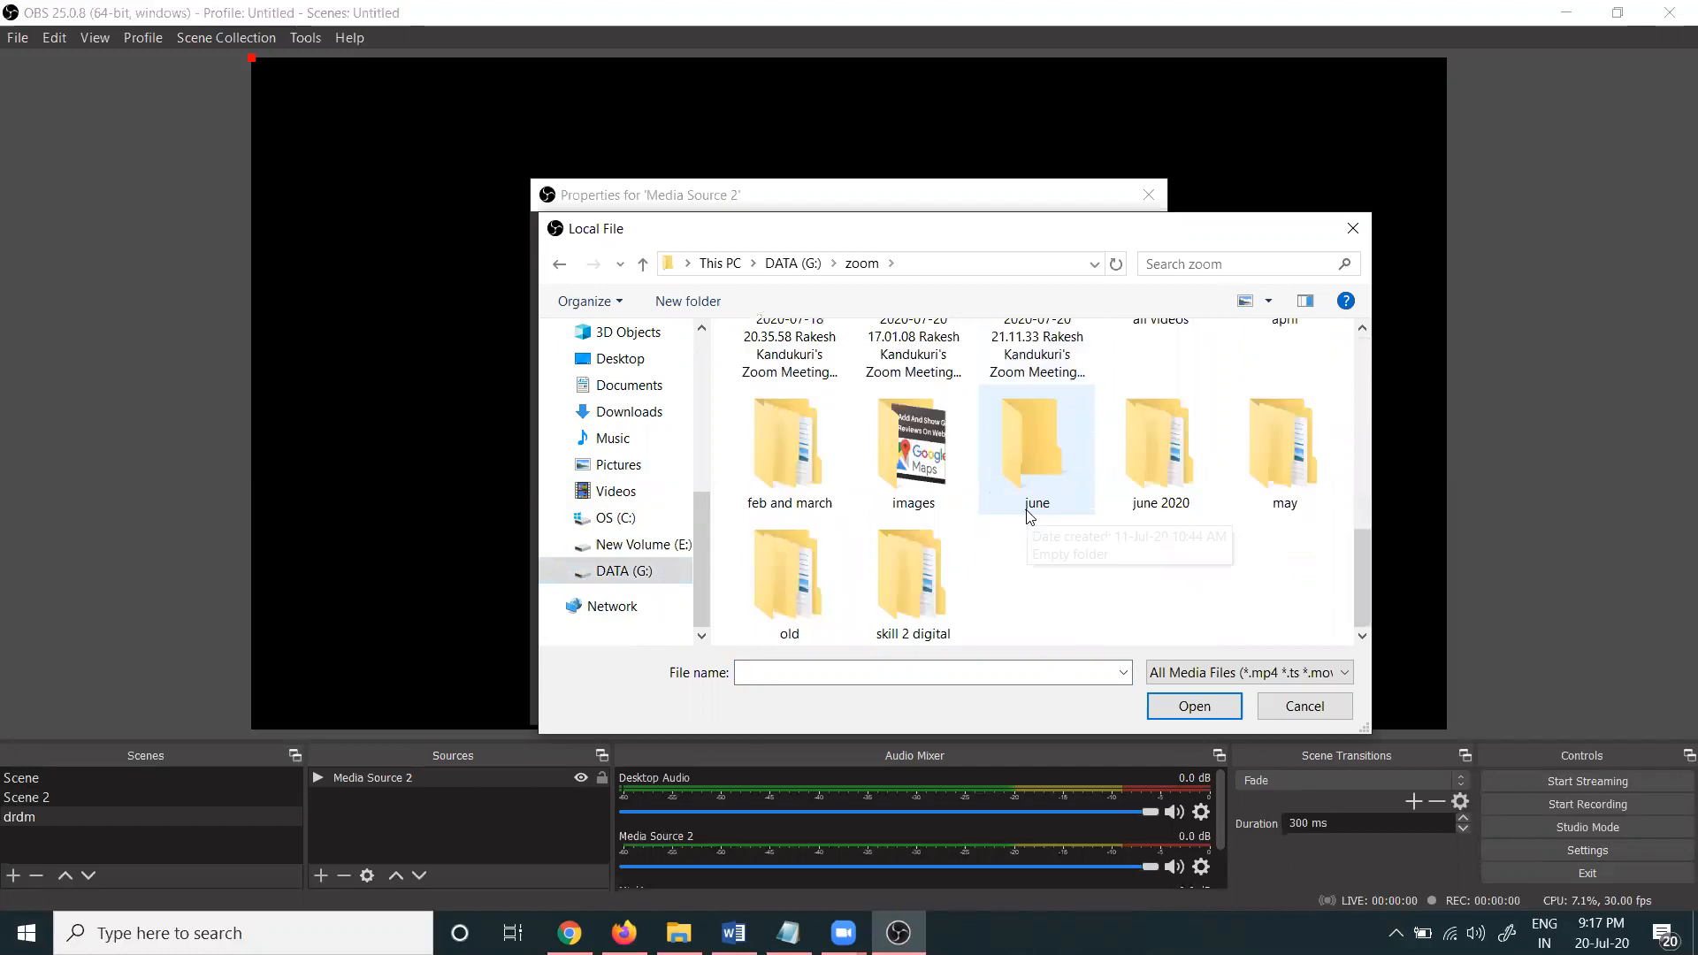
scroll(1010, 519, "up", 1)
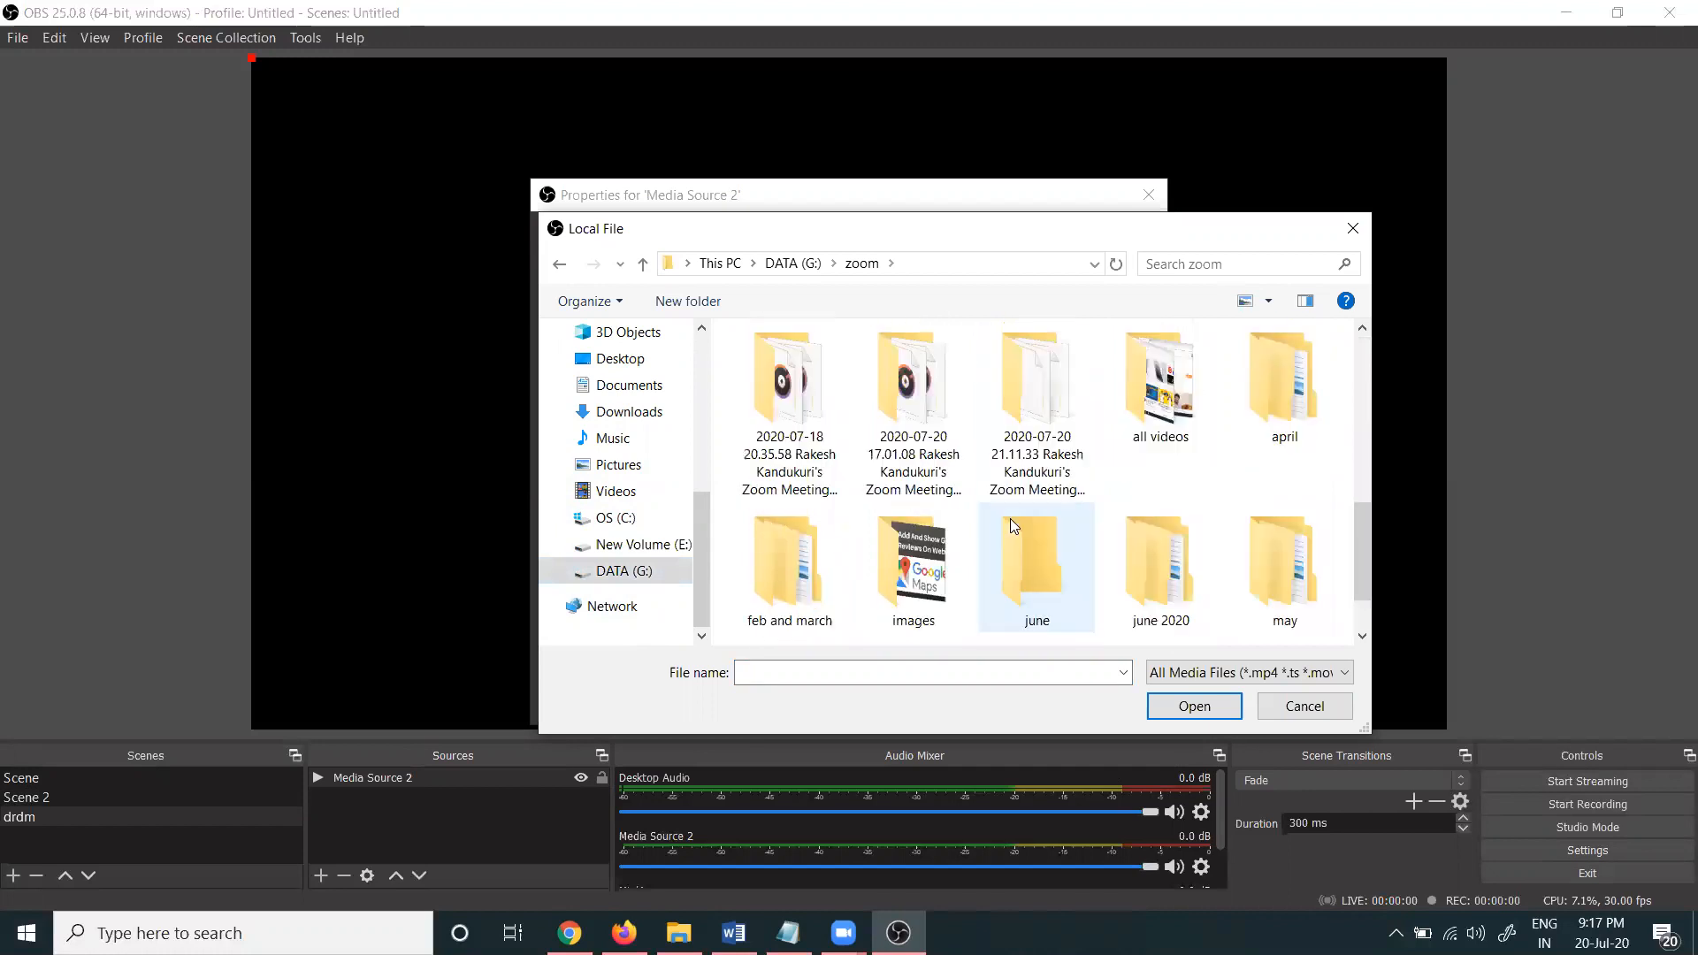
double_click(1047, 419)
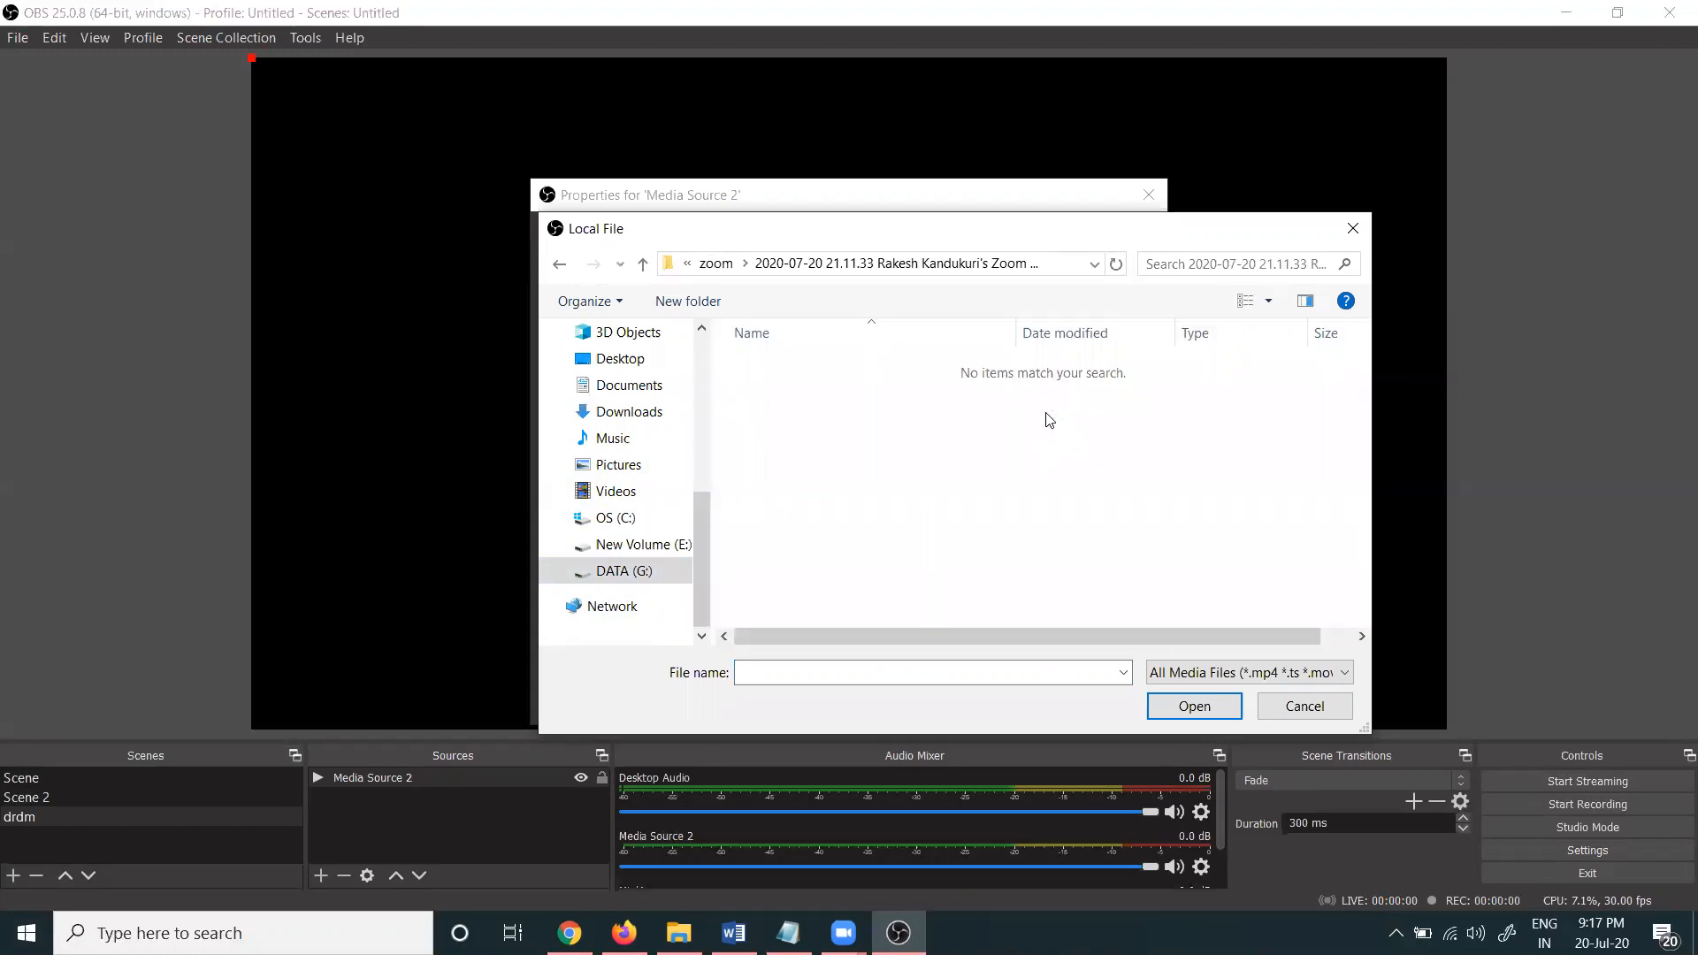
left_click(559, 272)
Load "How to Run Facebook Advertising campaign on a small budget.mp4" from the 2020-07-20 17.01.08 meeting folder and apply the source properties.
double_click(946, 519)
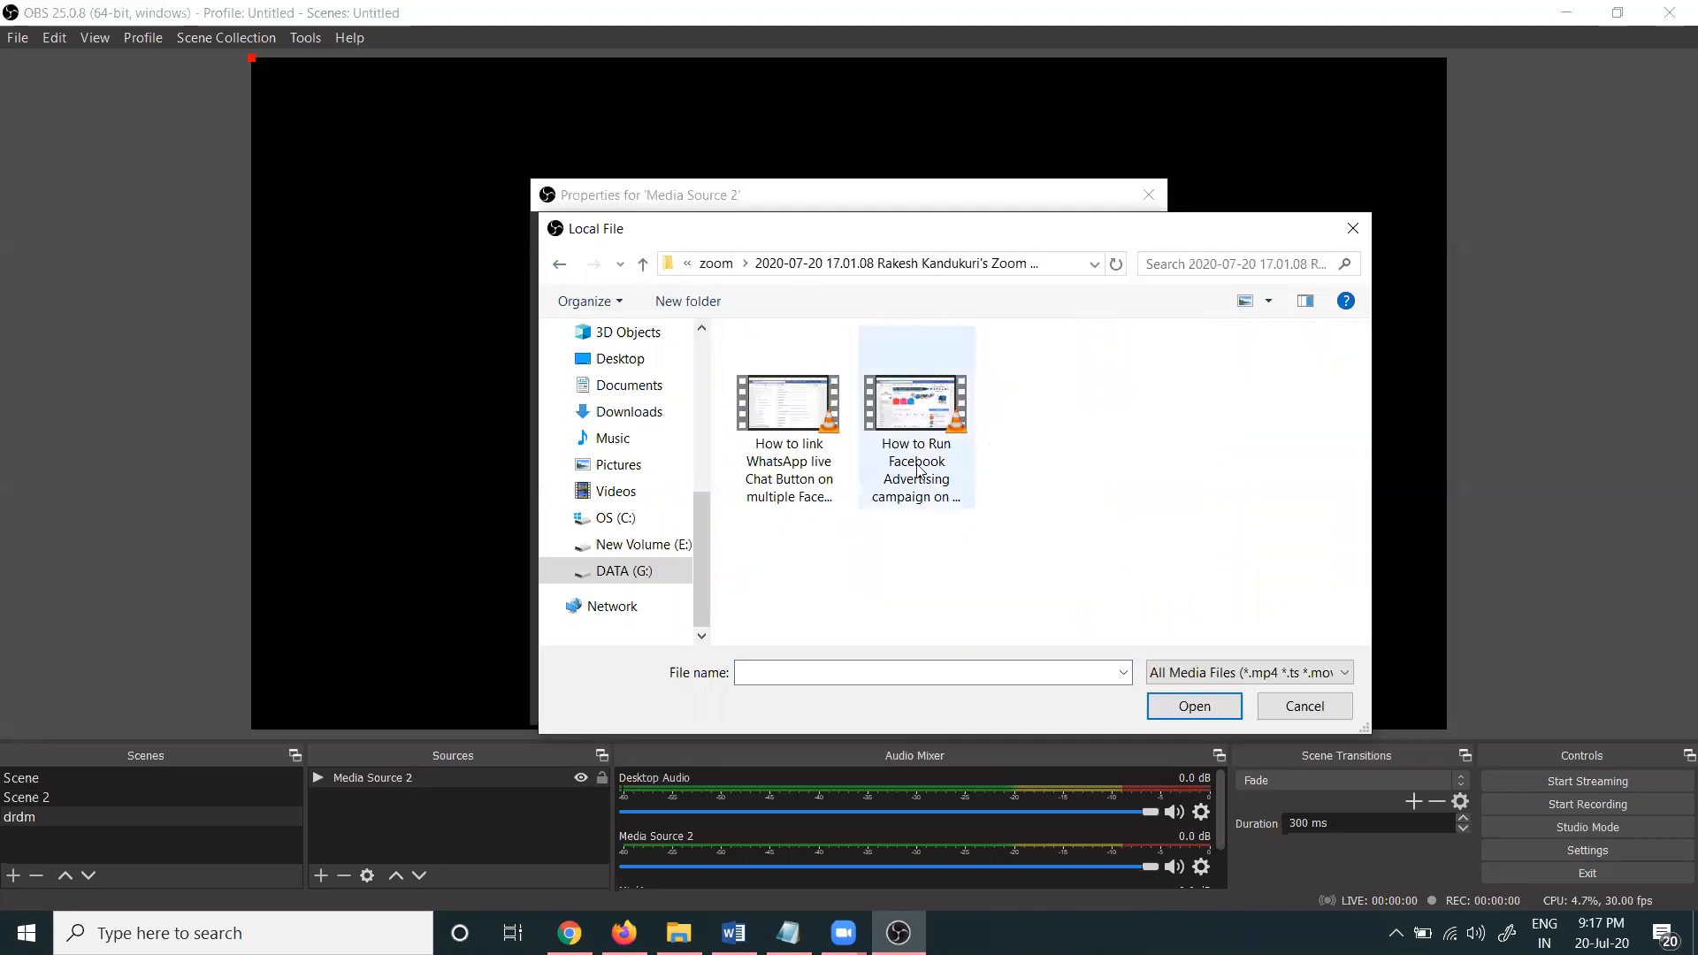
left_click(924, 479)
left_click(924, 479)
right_click(924, 479)
left_click(975, 539)
double_click(936, 418)
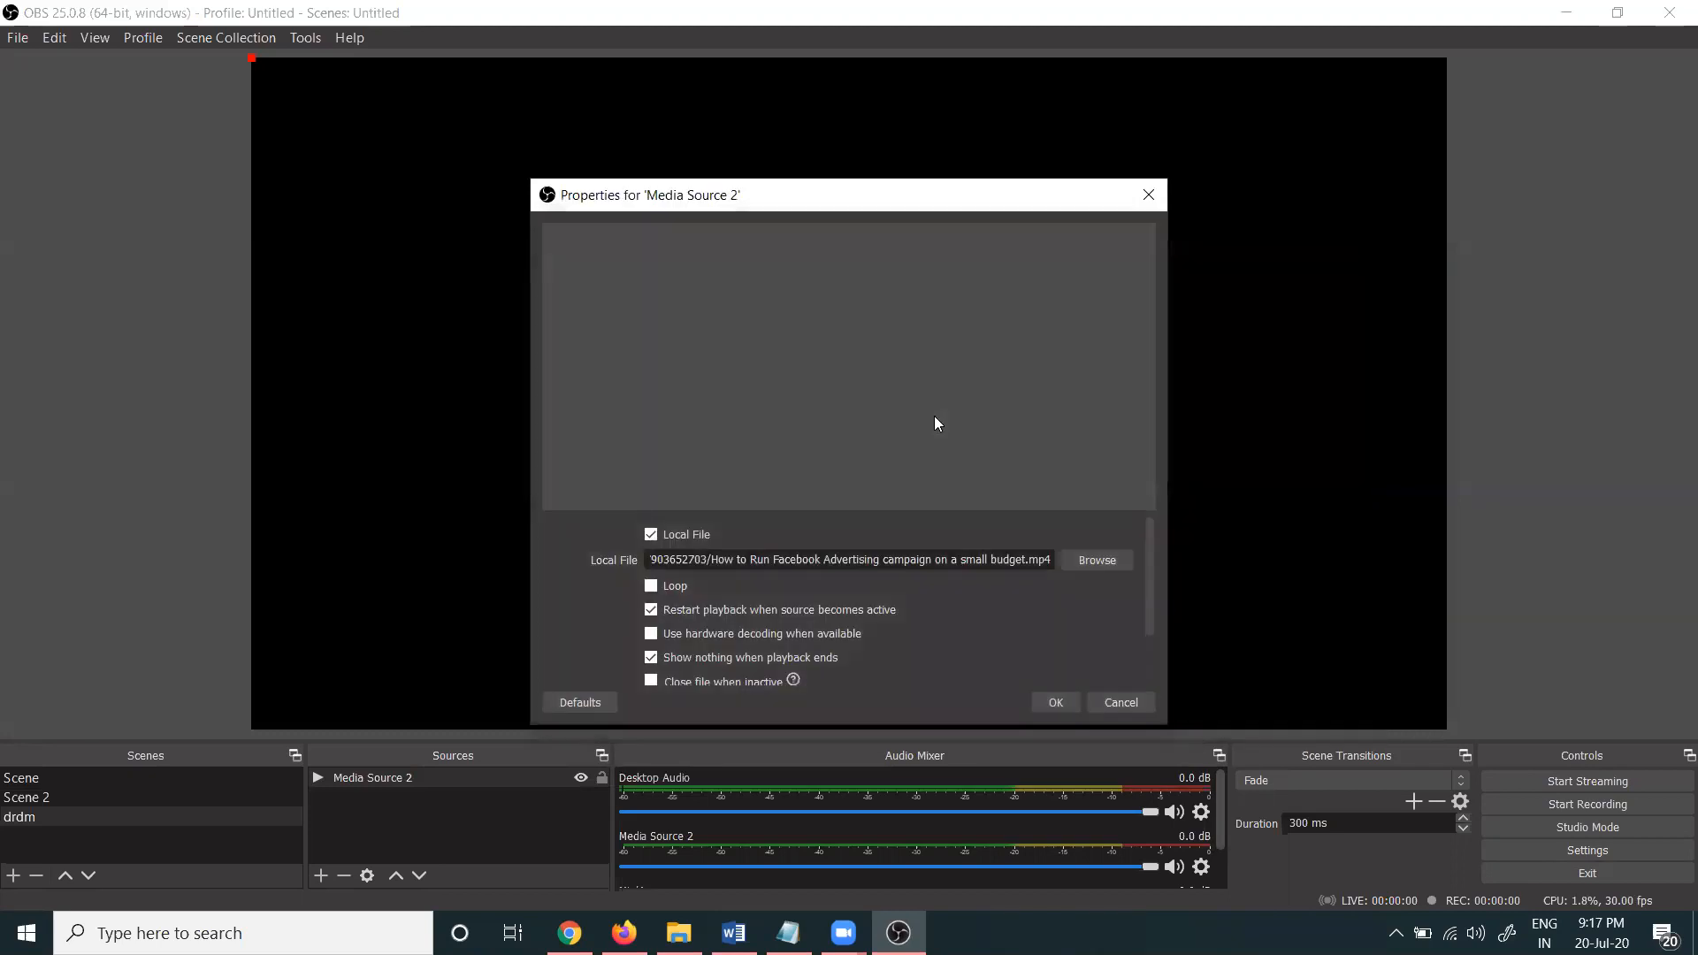
left_click(1056, 704)
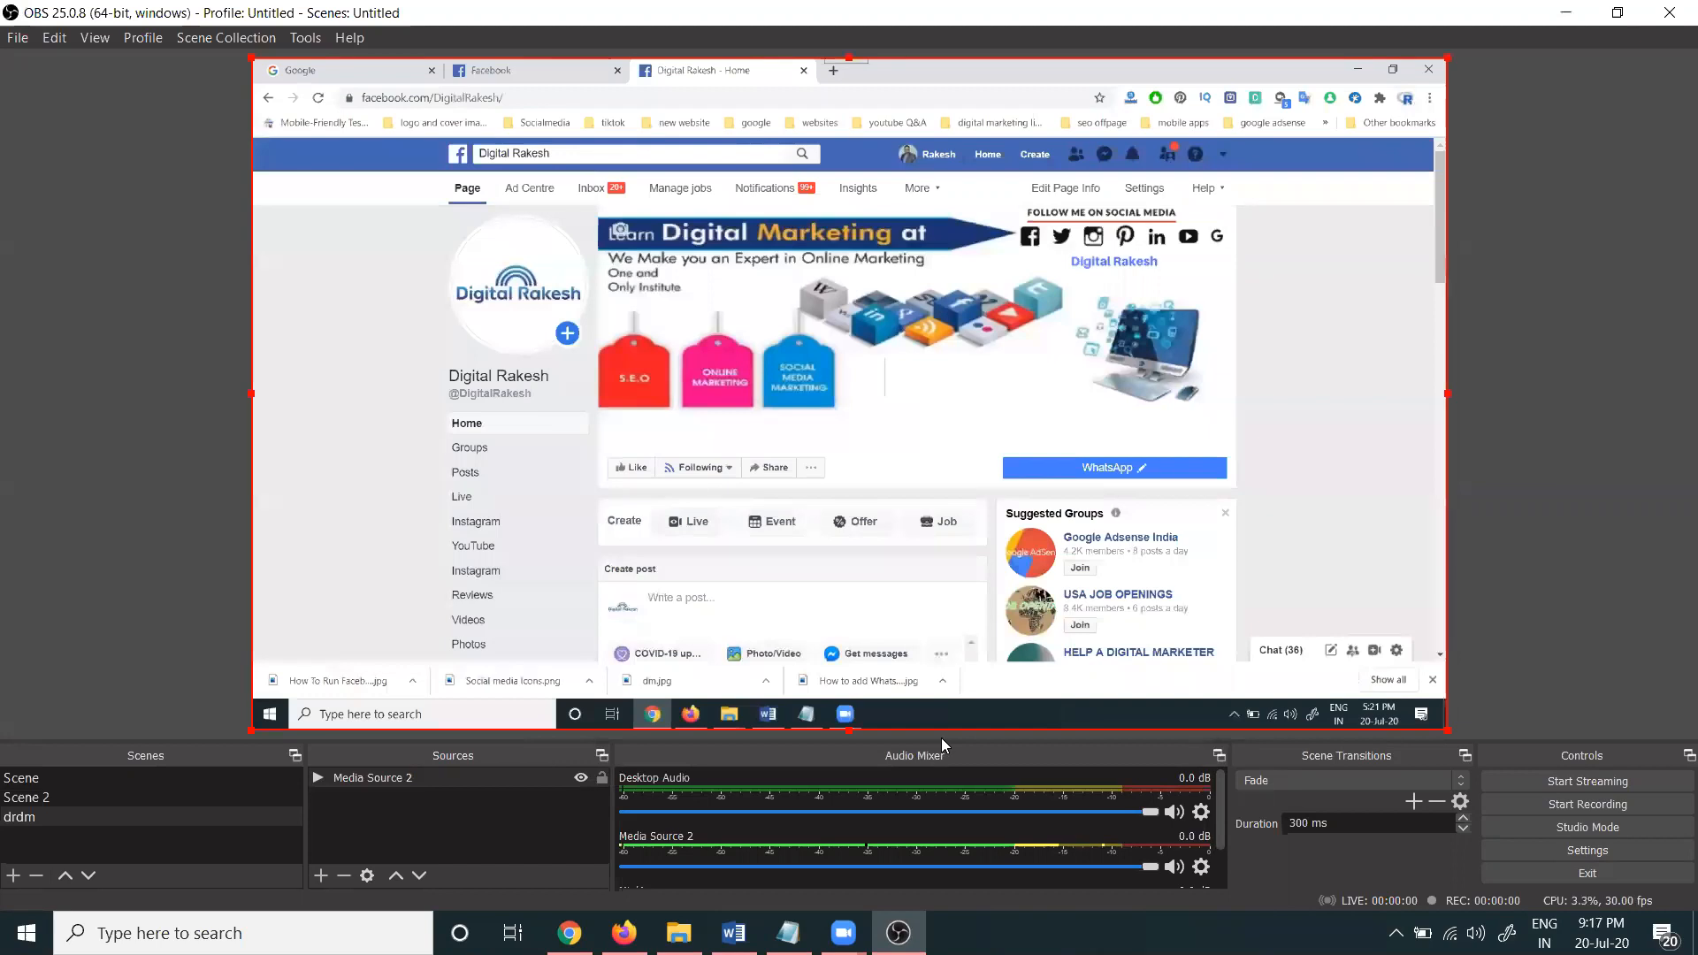
Switch to Chrome, create the public, immediately starting broadcast with source drdm, and review its details up to the video preview.
left_click(570, 934)
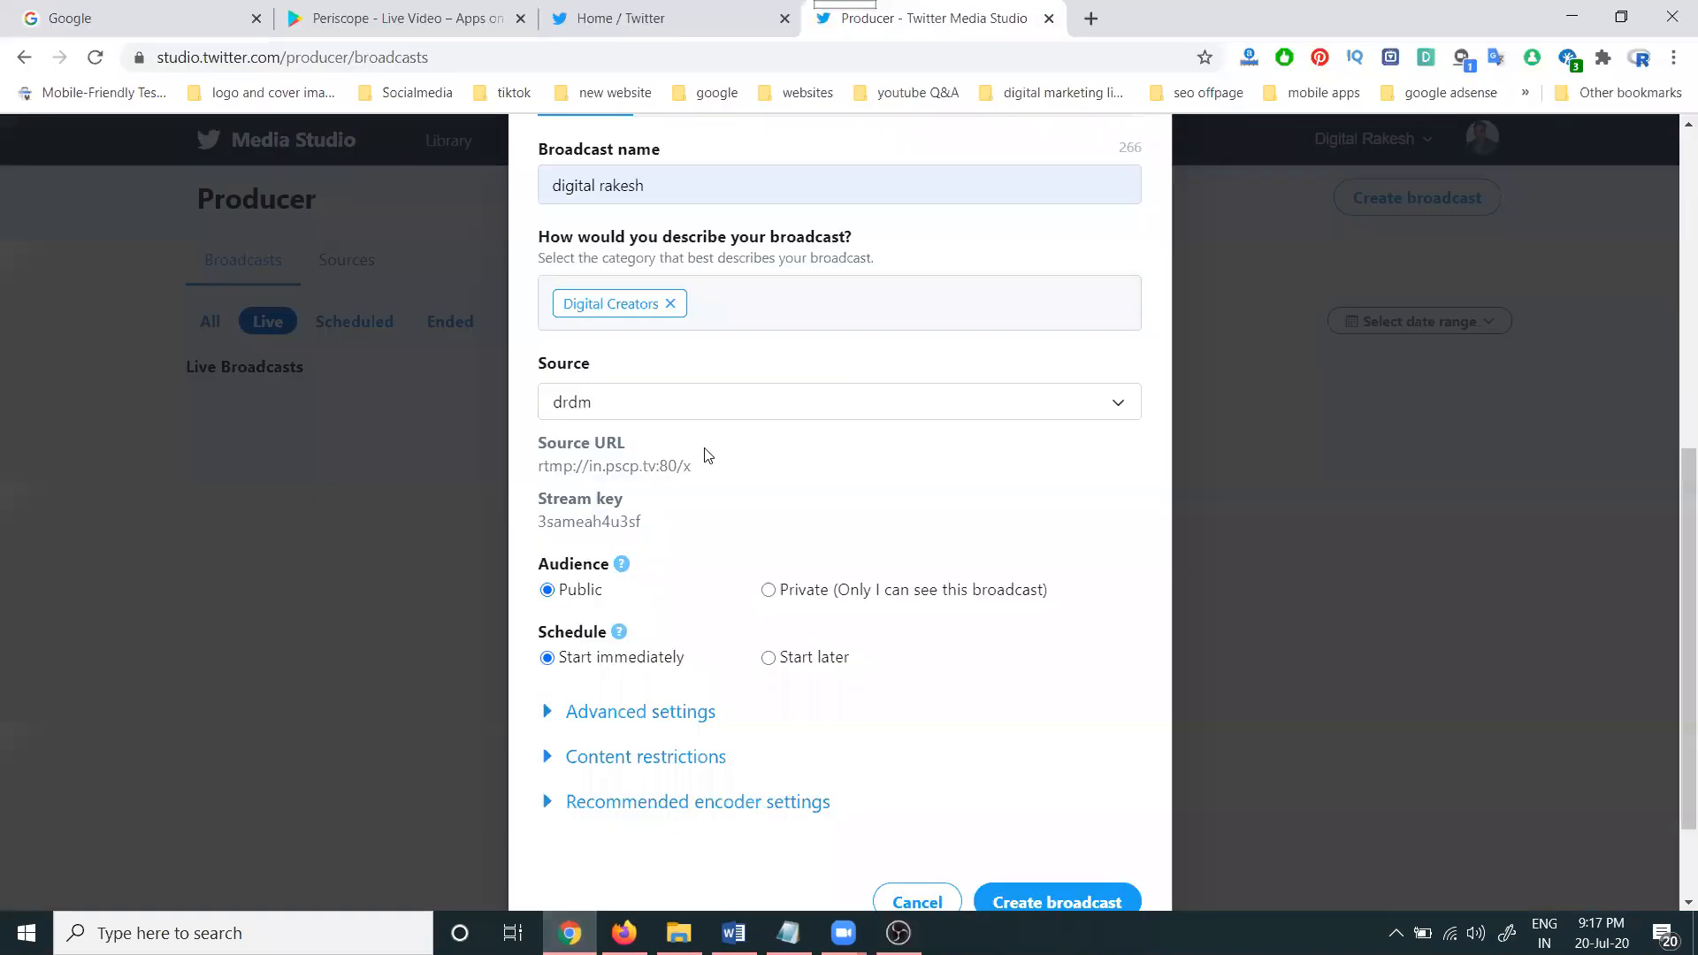
scroll(726, 469, "down", 2)
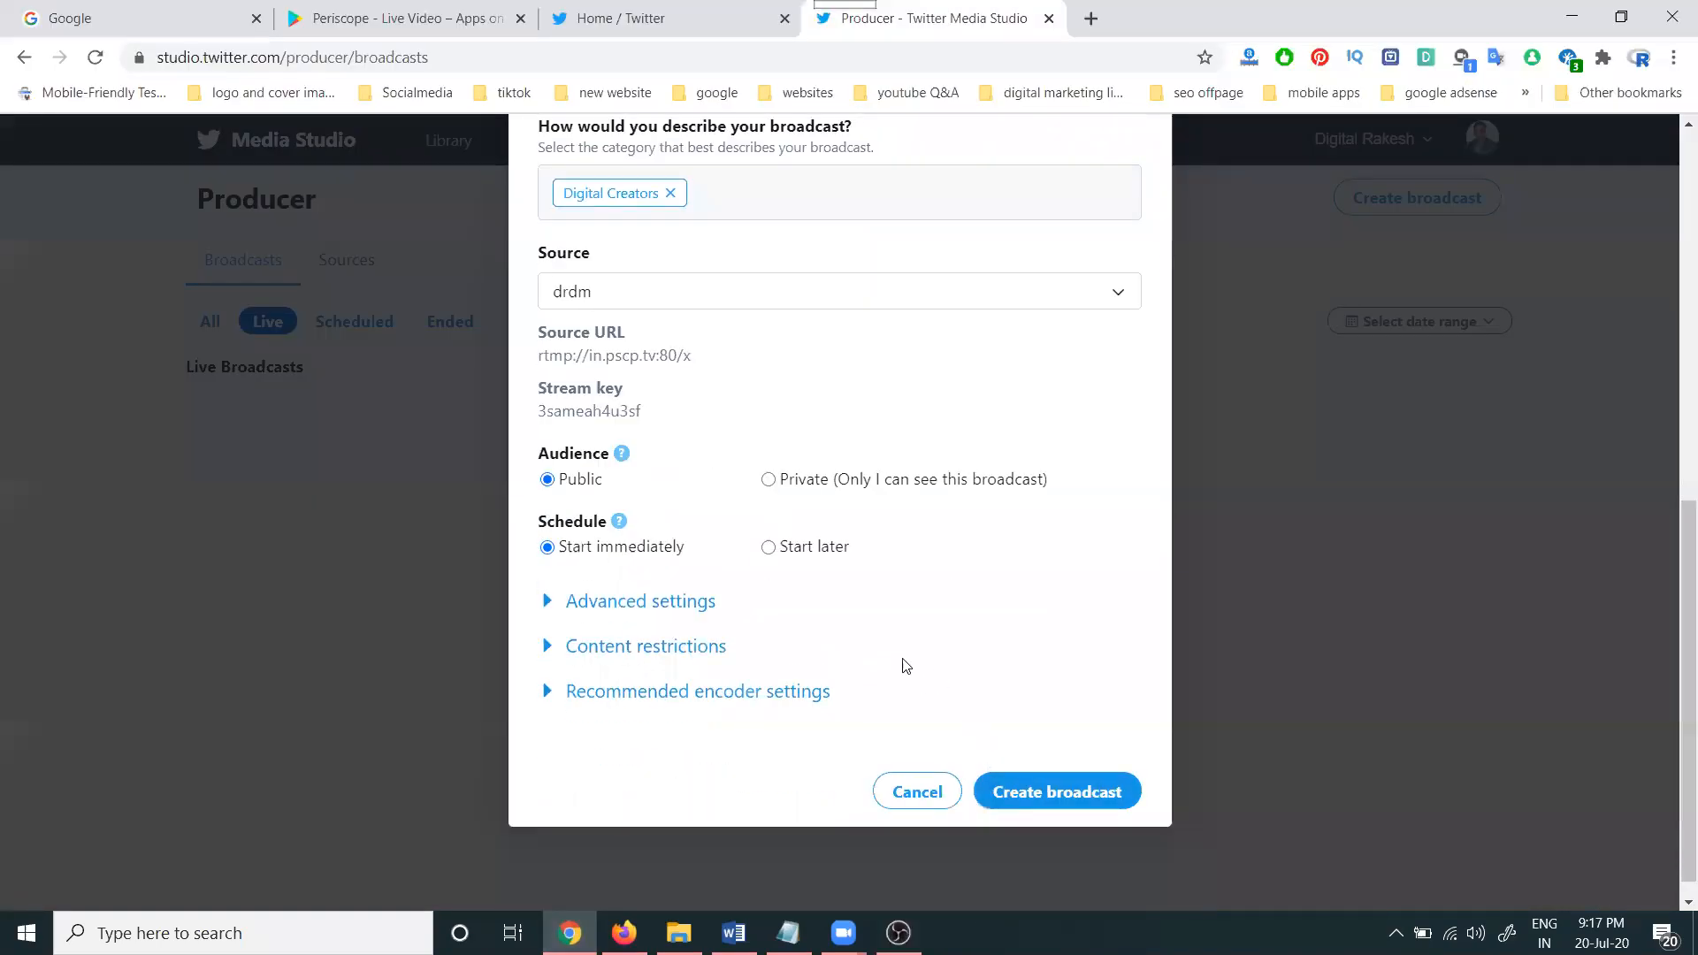
scroll(905, 665, "up", 2)
scroll(911, 662, "down", 3)
left_click(1062, 770)
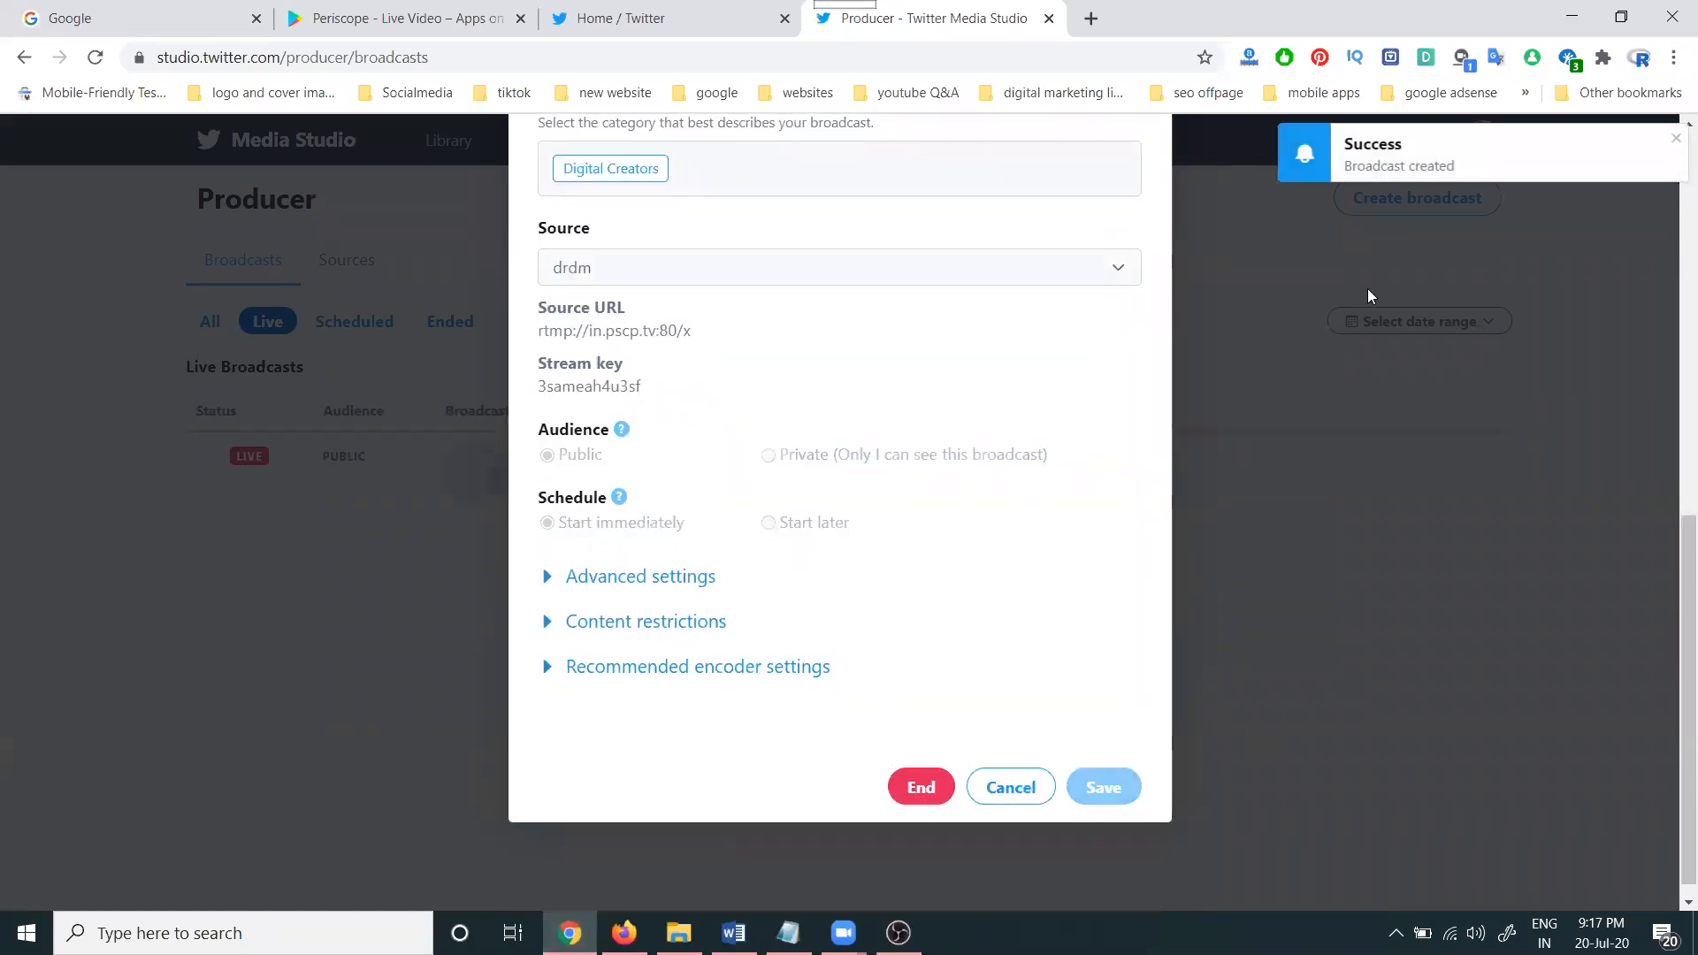
scroll(1102, 482, "up", 3)
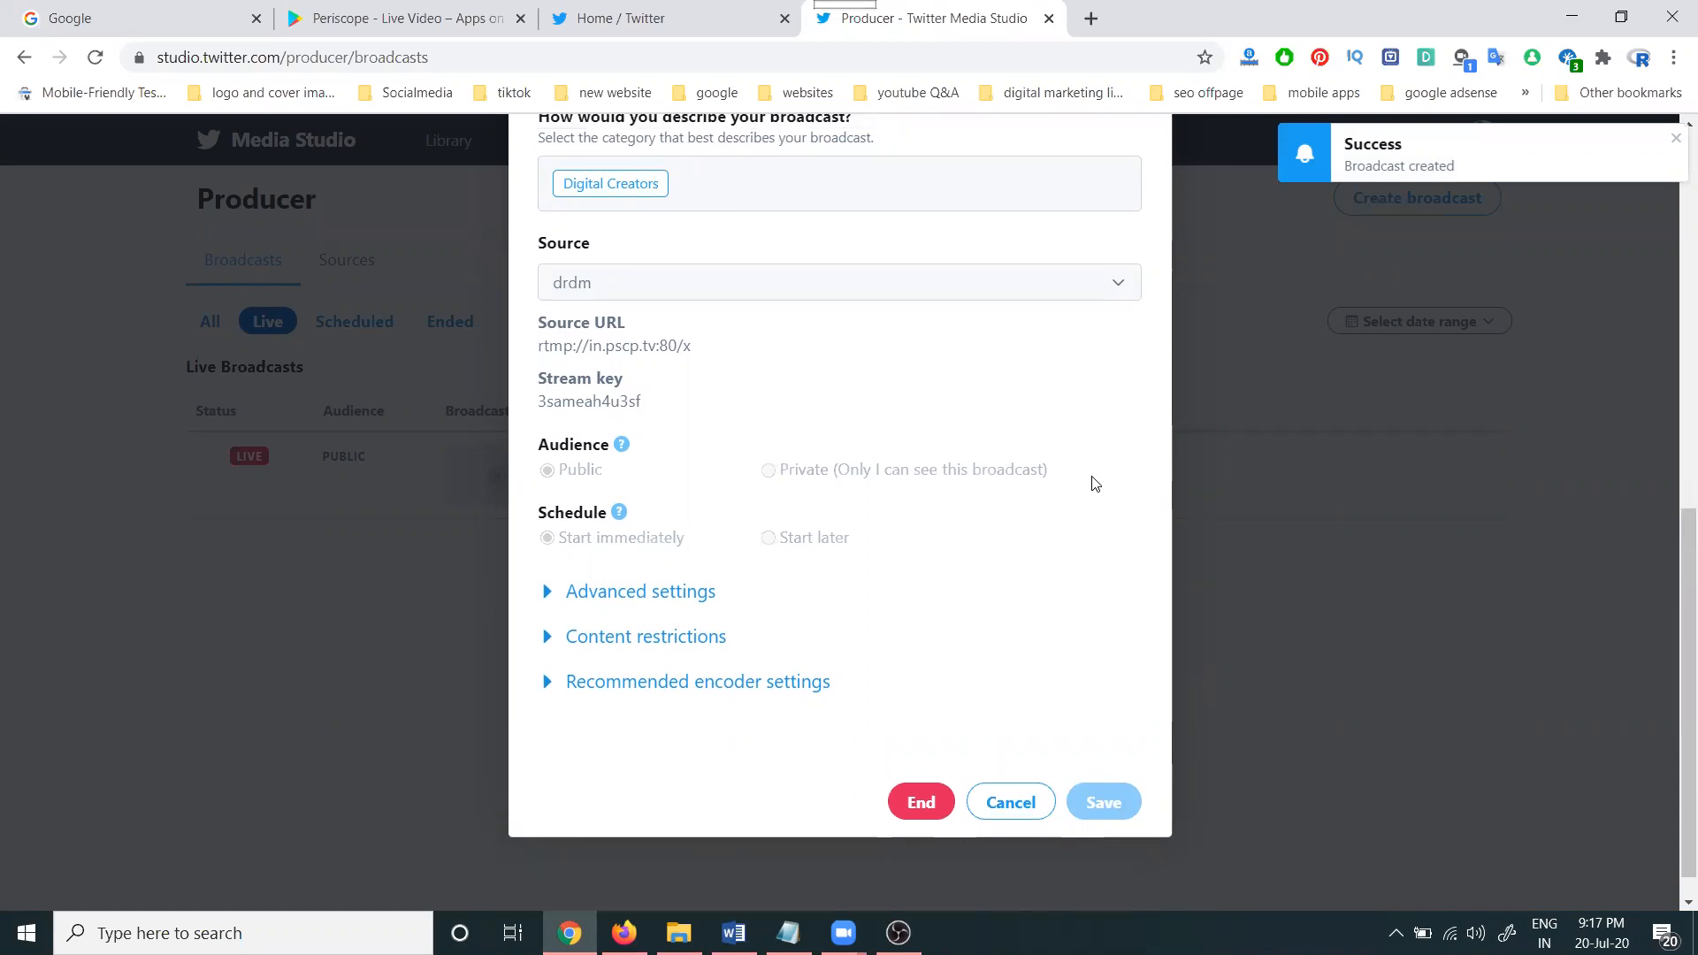
scroll(1088, 482, "down", 3)
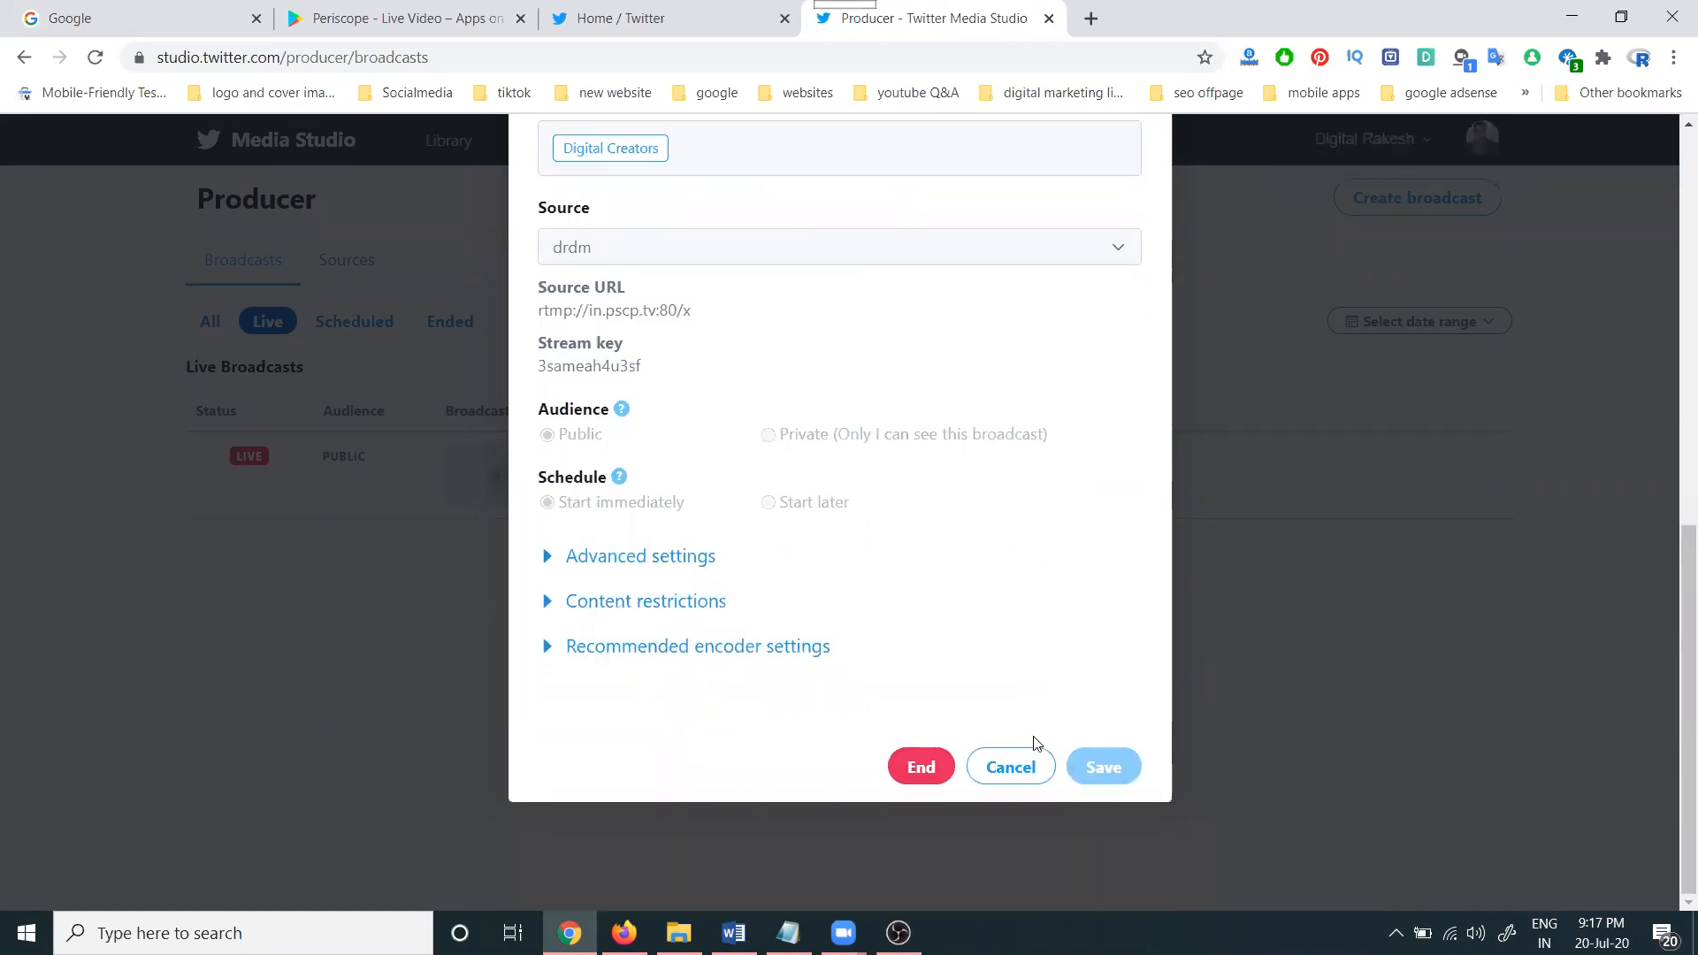
scroll(1048, 747, "up", 3)
scroll(1068, 712, "down", 3)
scroll(1073, 709, "up", 8)
scroll(1048, 570, "up", 1)
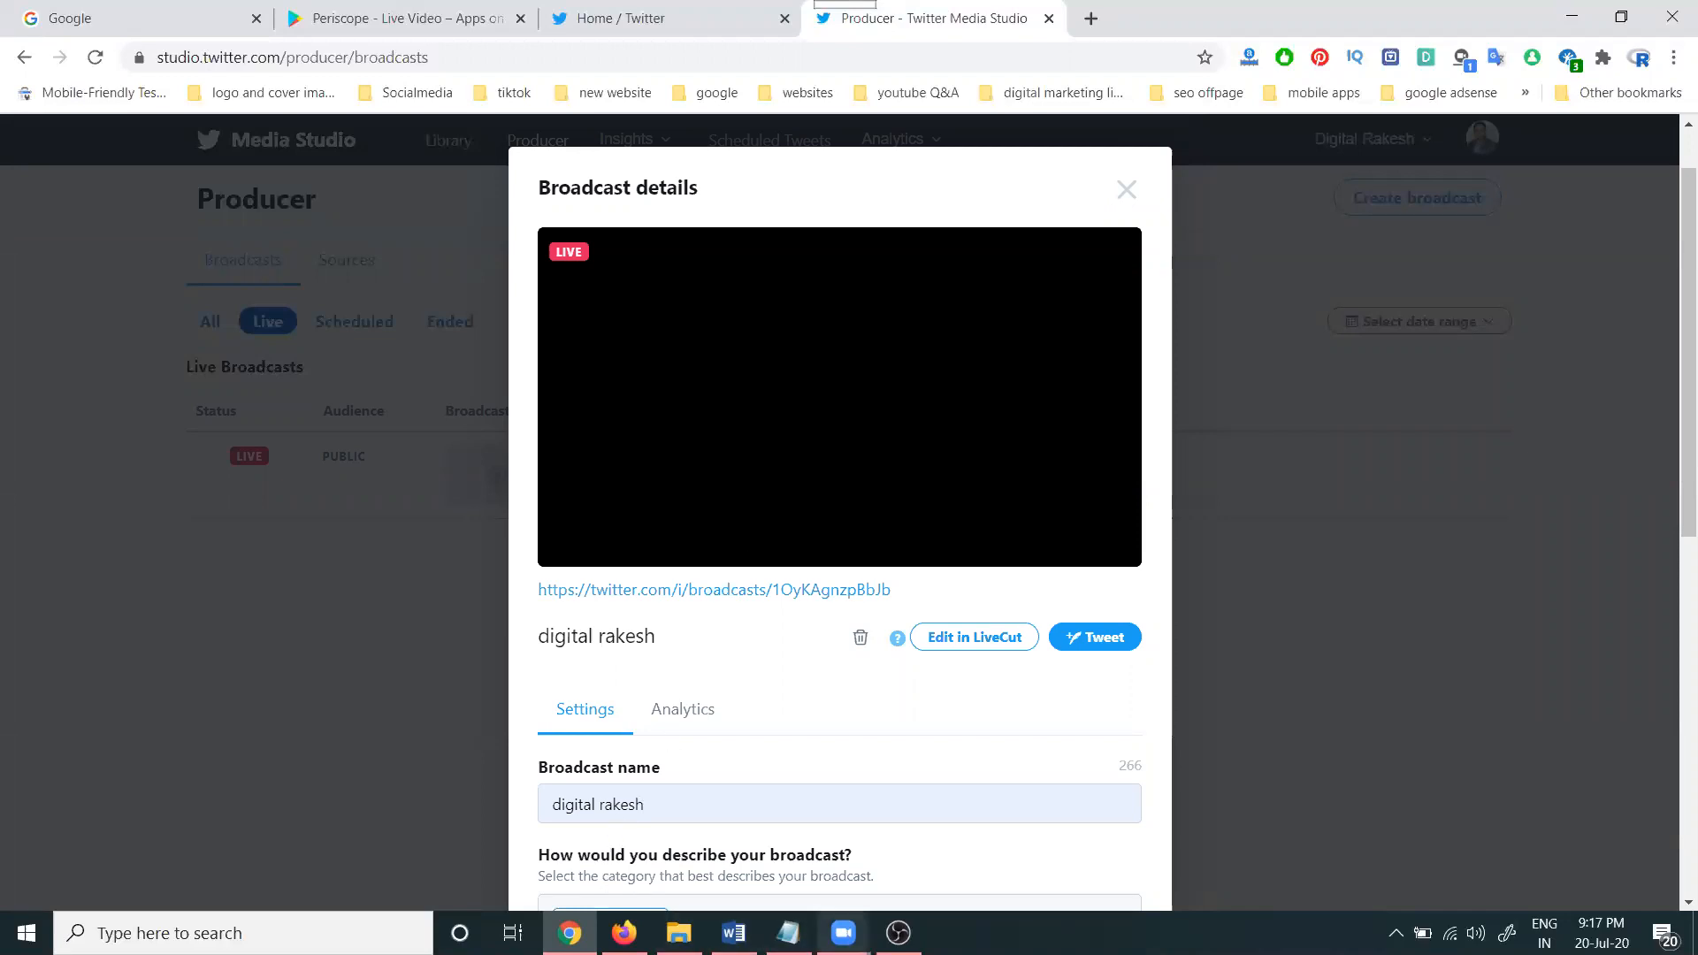
Switch to OBS Studio, start streaming the drdm scene, and minimize the program to return to the broadcast details.
left_click(899, 933)
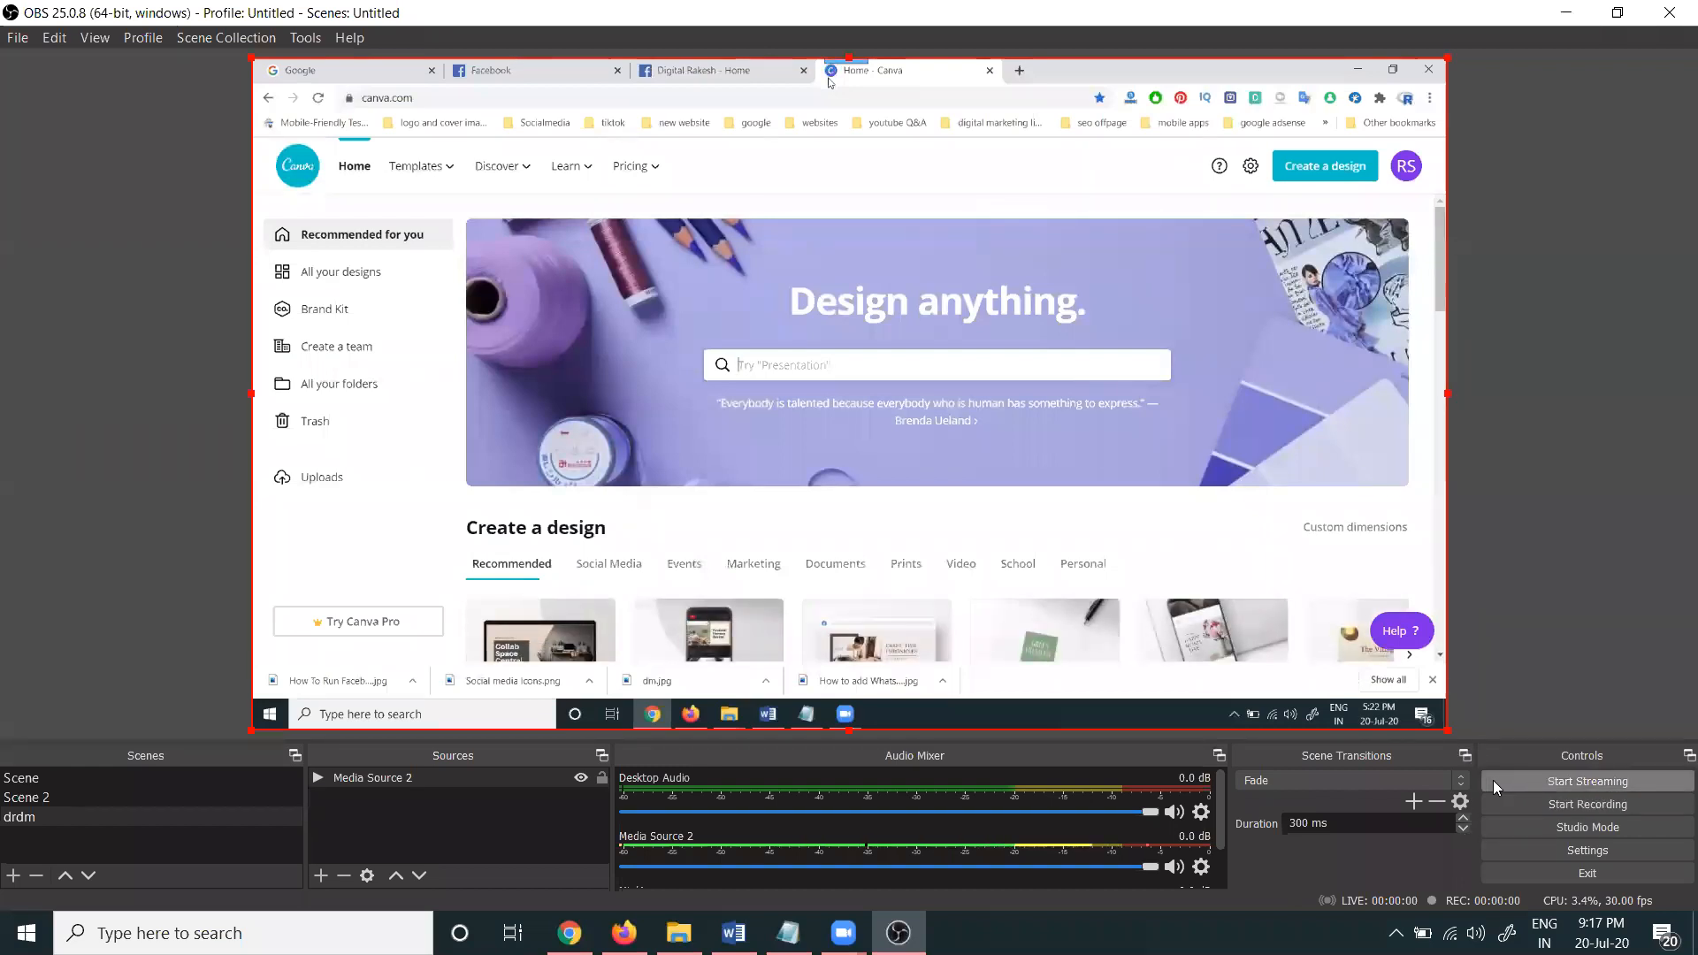
left_click(1500, 787)
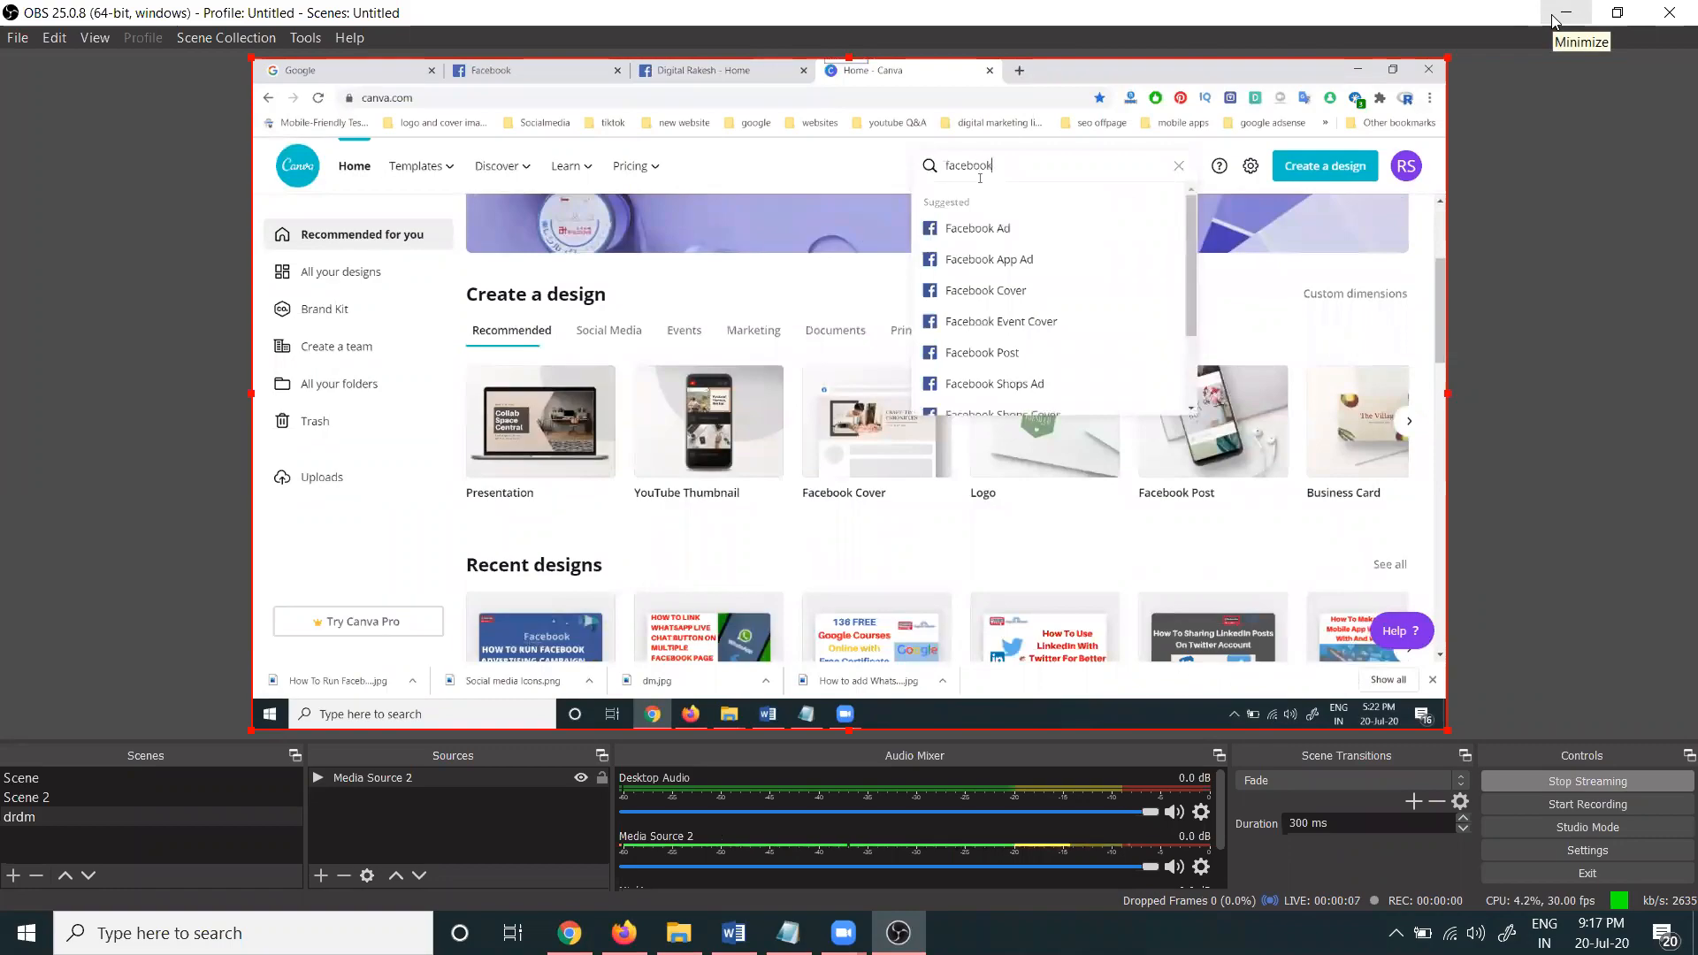
left_click(1553, 19)
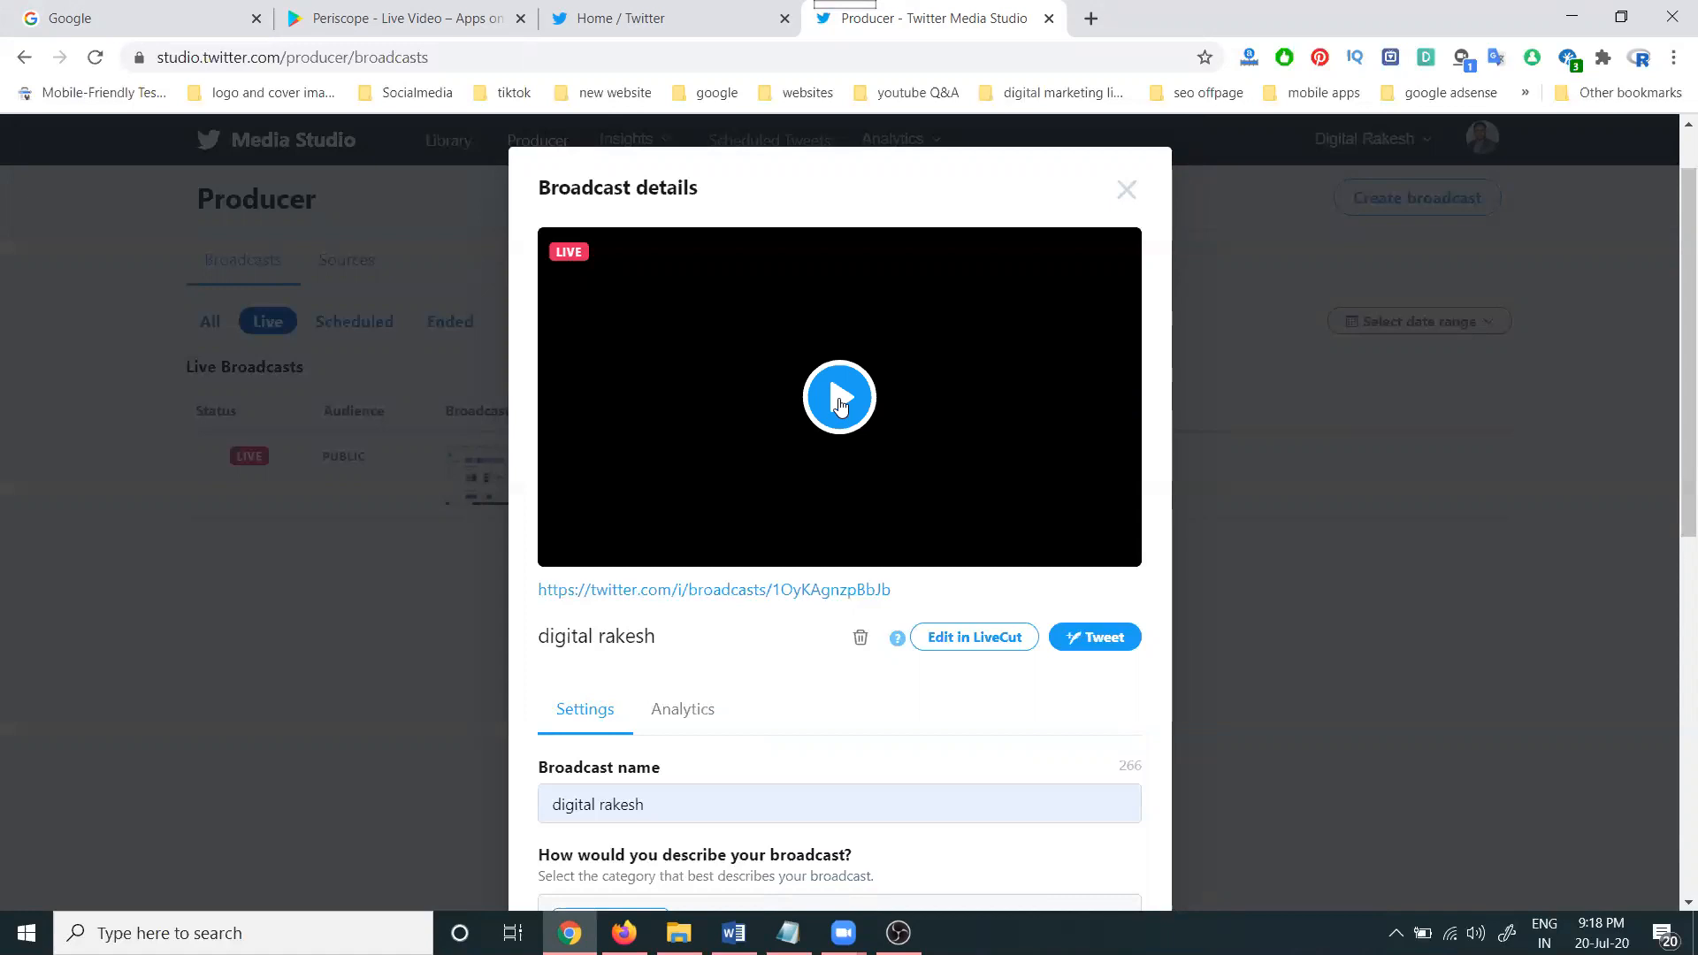
Tweet the live broadcast with the text "How to Run Facebook Advertising campaign on a small budget", muting its preview.
left_click(1080, 638)
left_click(665, 343)
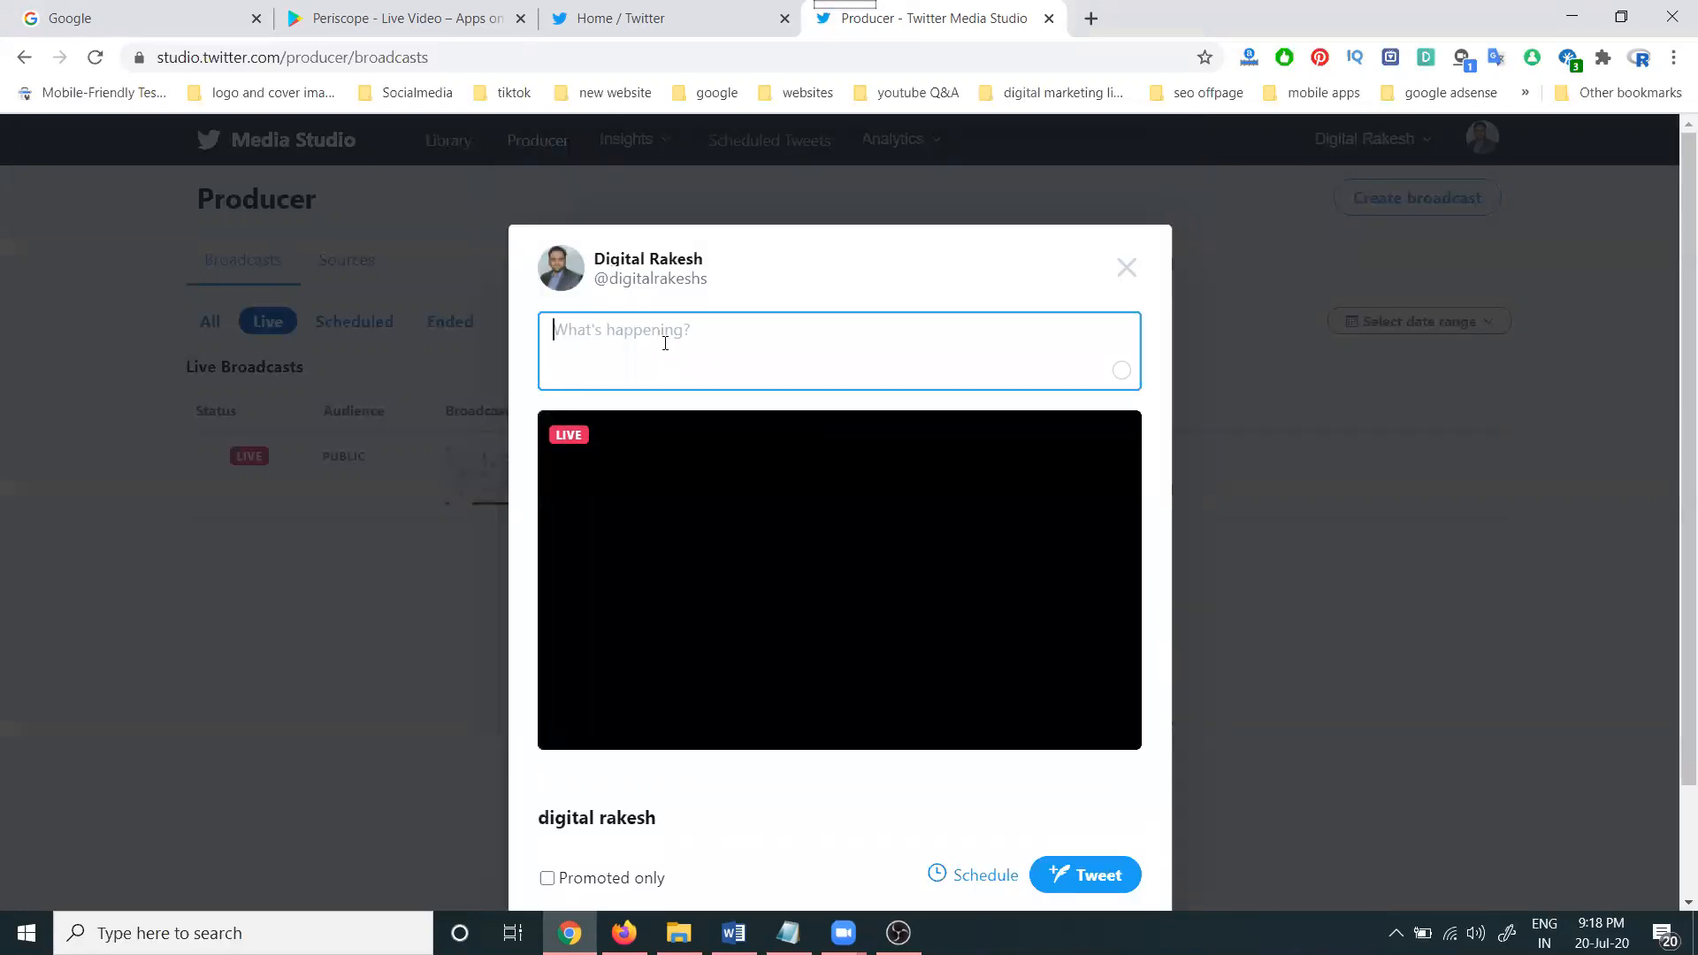
type("How to Run Facebook Advertising campaign on a small budget")
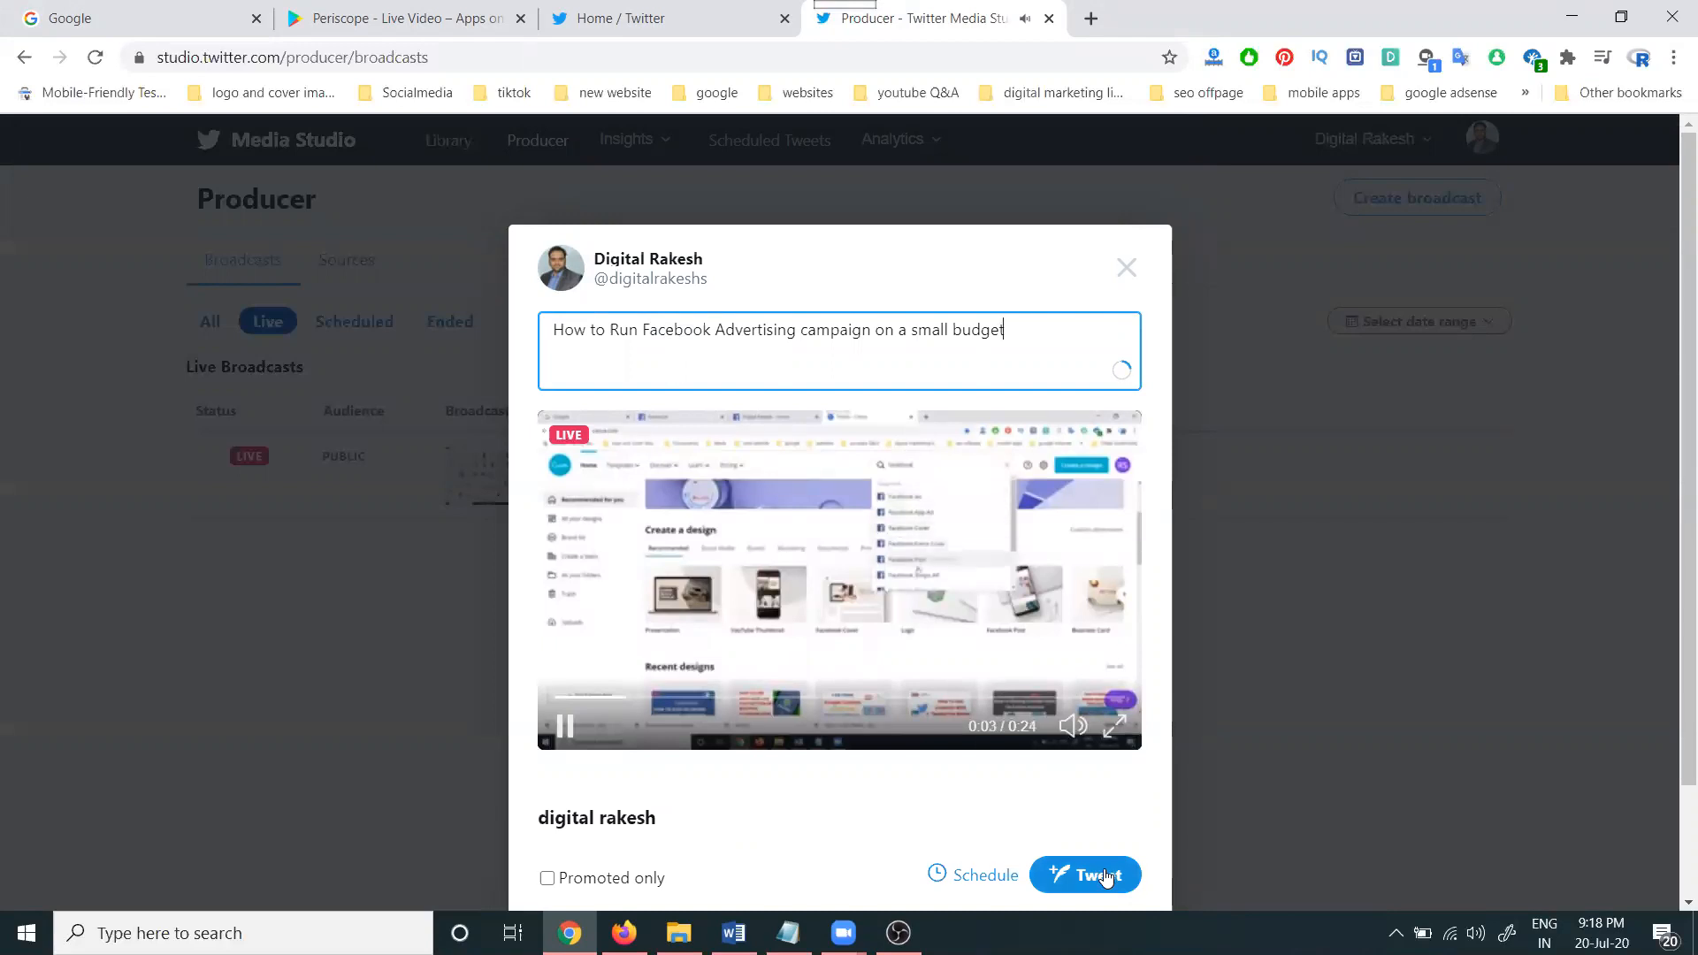
left_click(1073, 725)
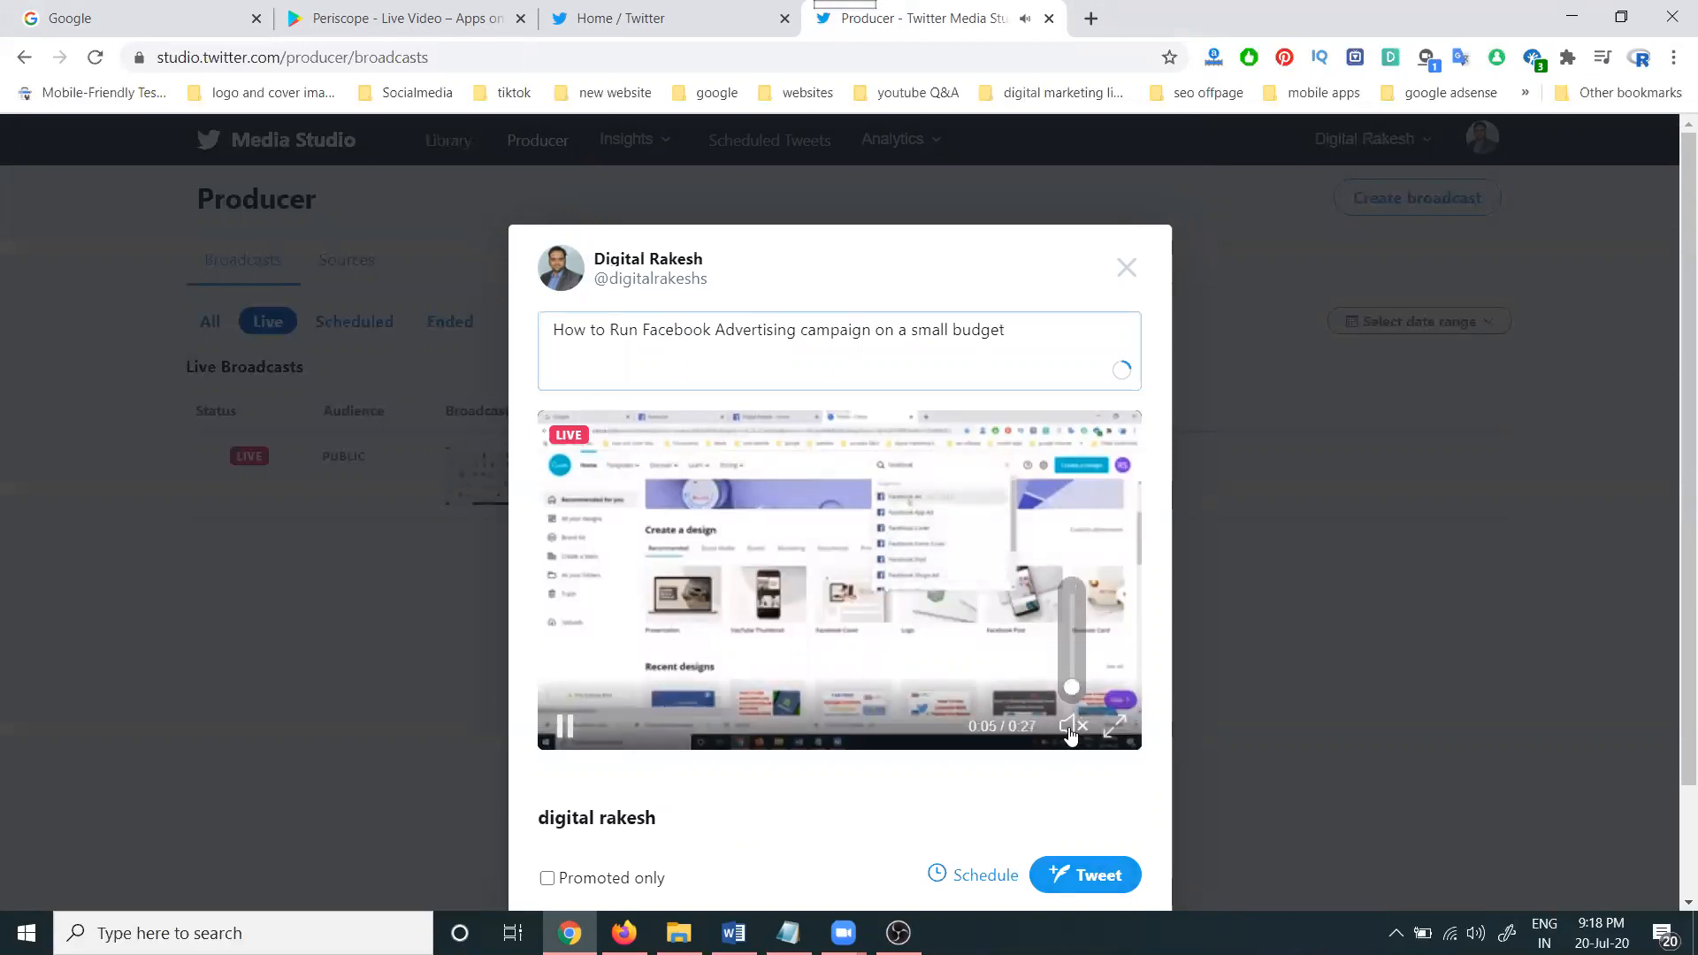
left_click(1116, 876)
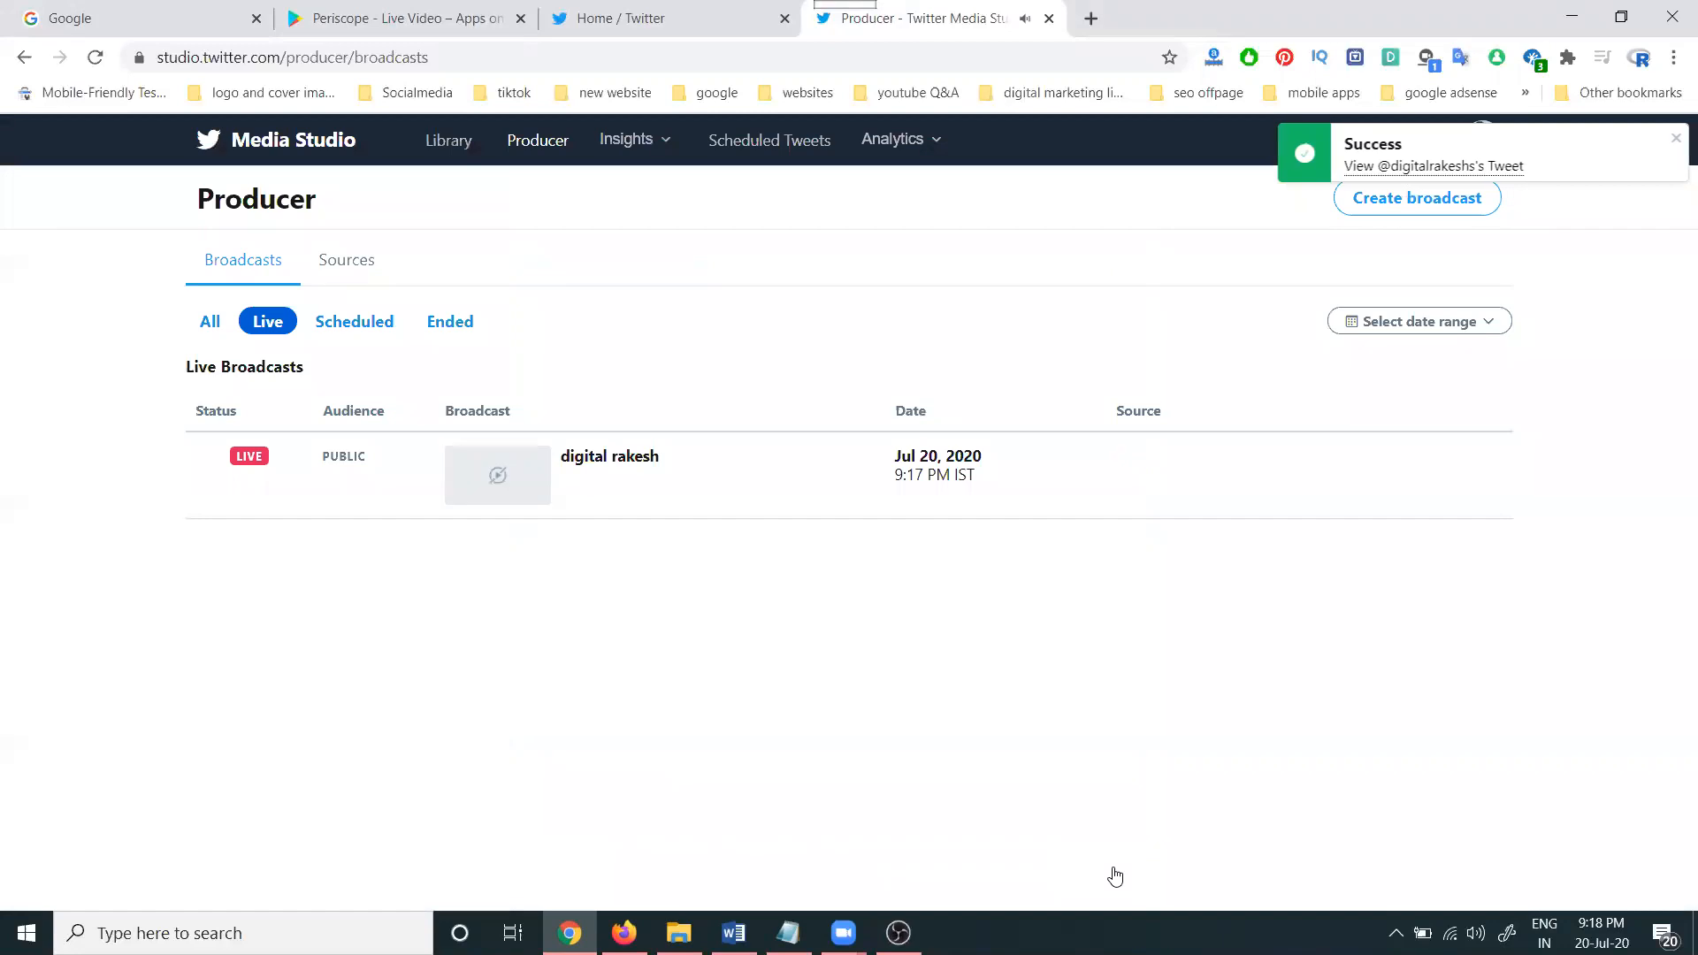
Check the live broadcast's tweet on the account's Twitter profile, then look at the home feed and reopen the profile.
left_click(672, 15)
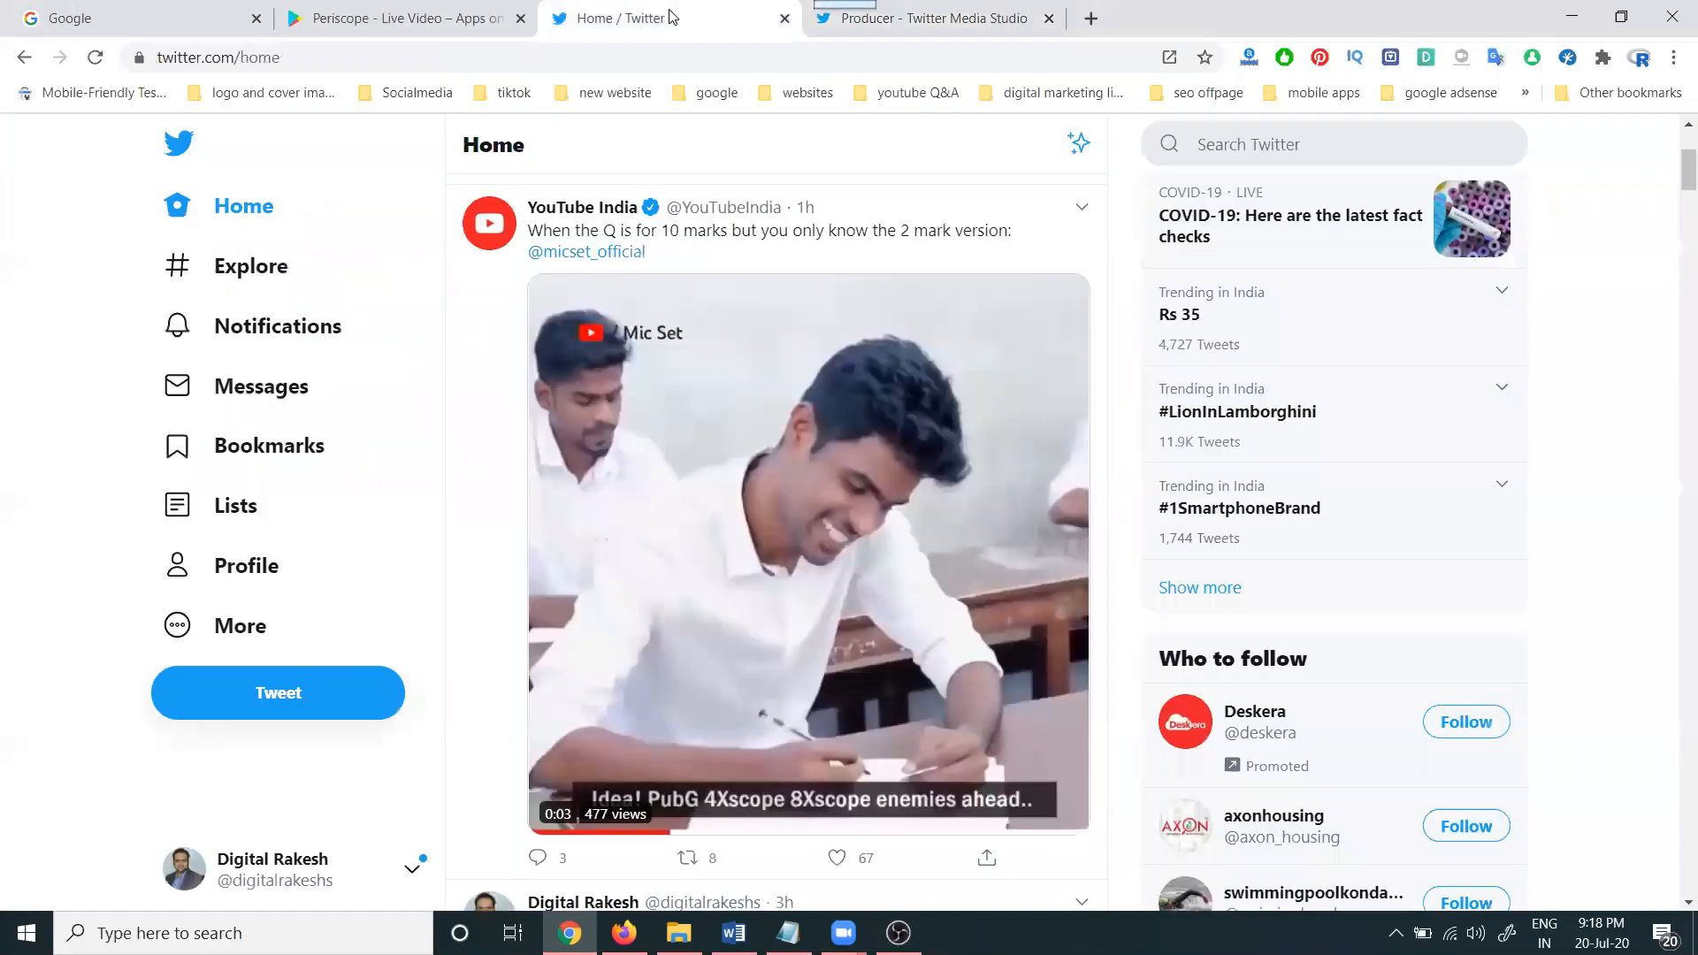
left_click(280, 570)
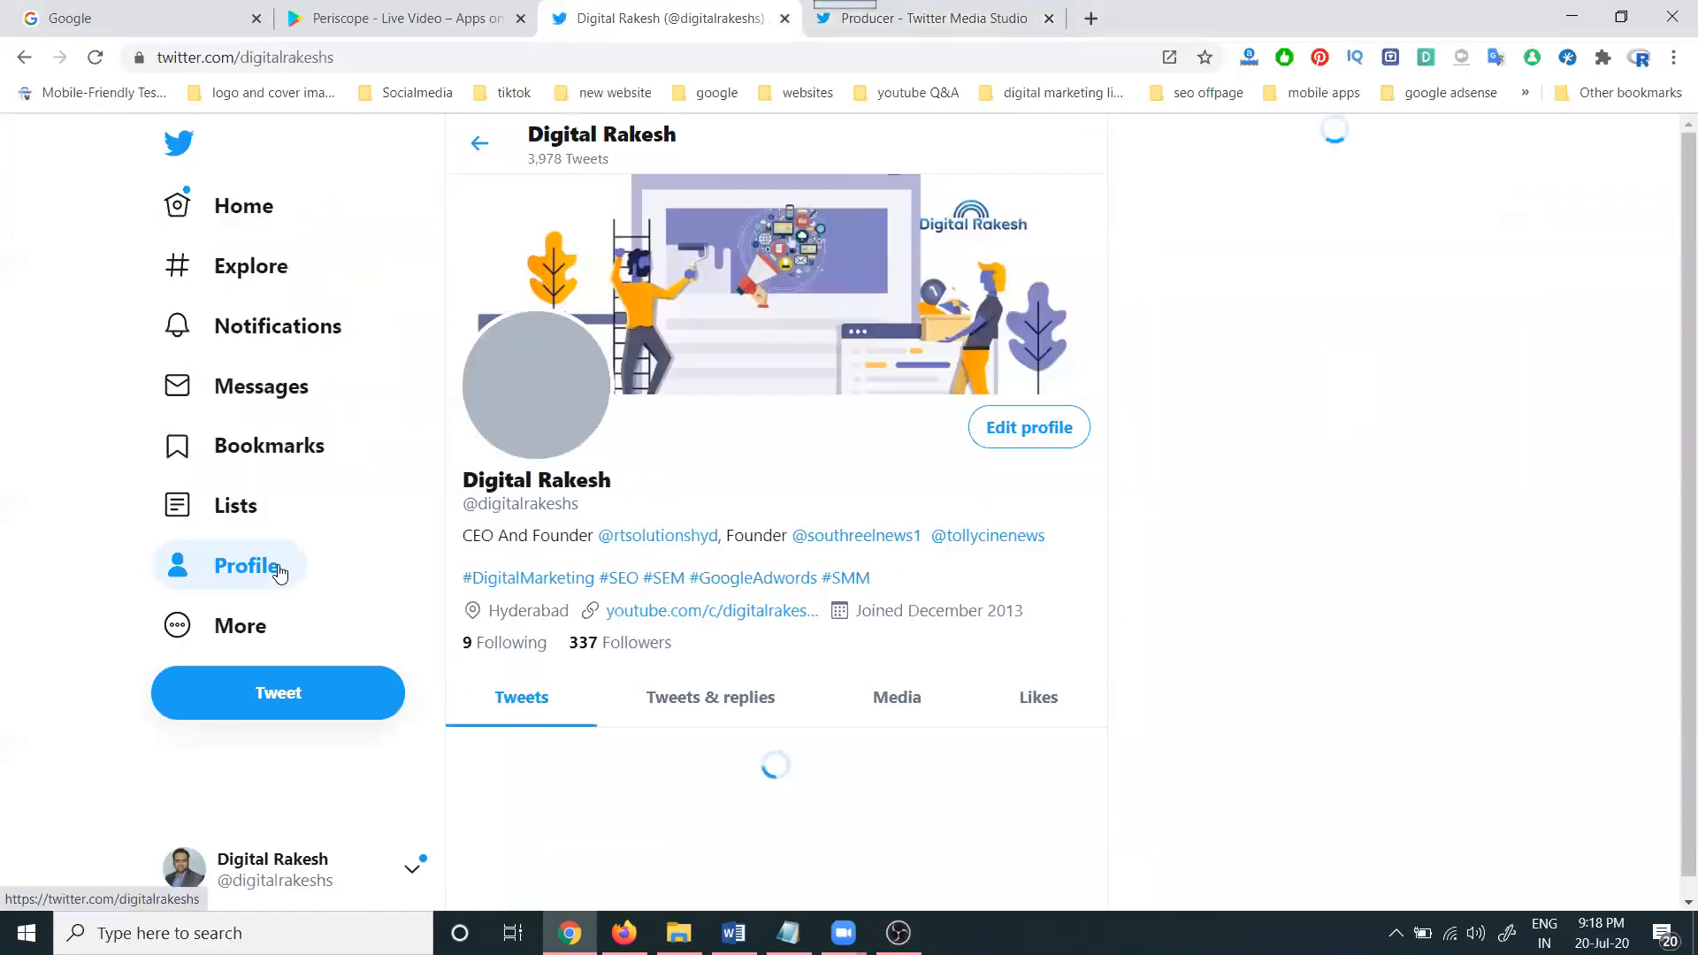
left_click(956, 482)
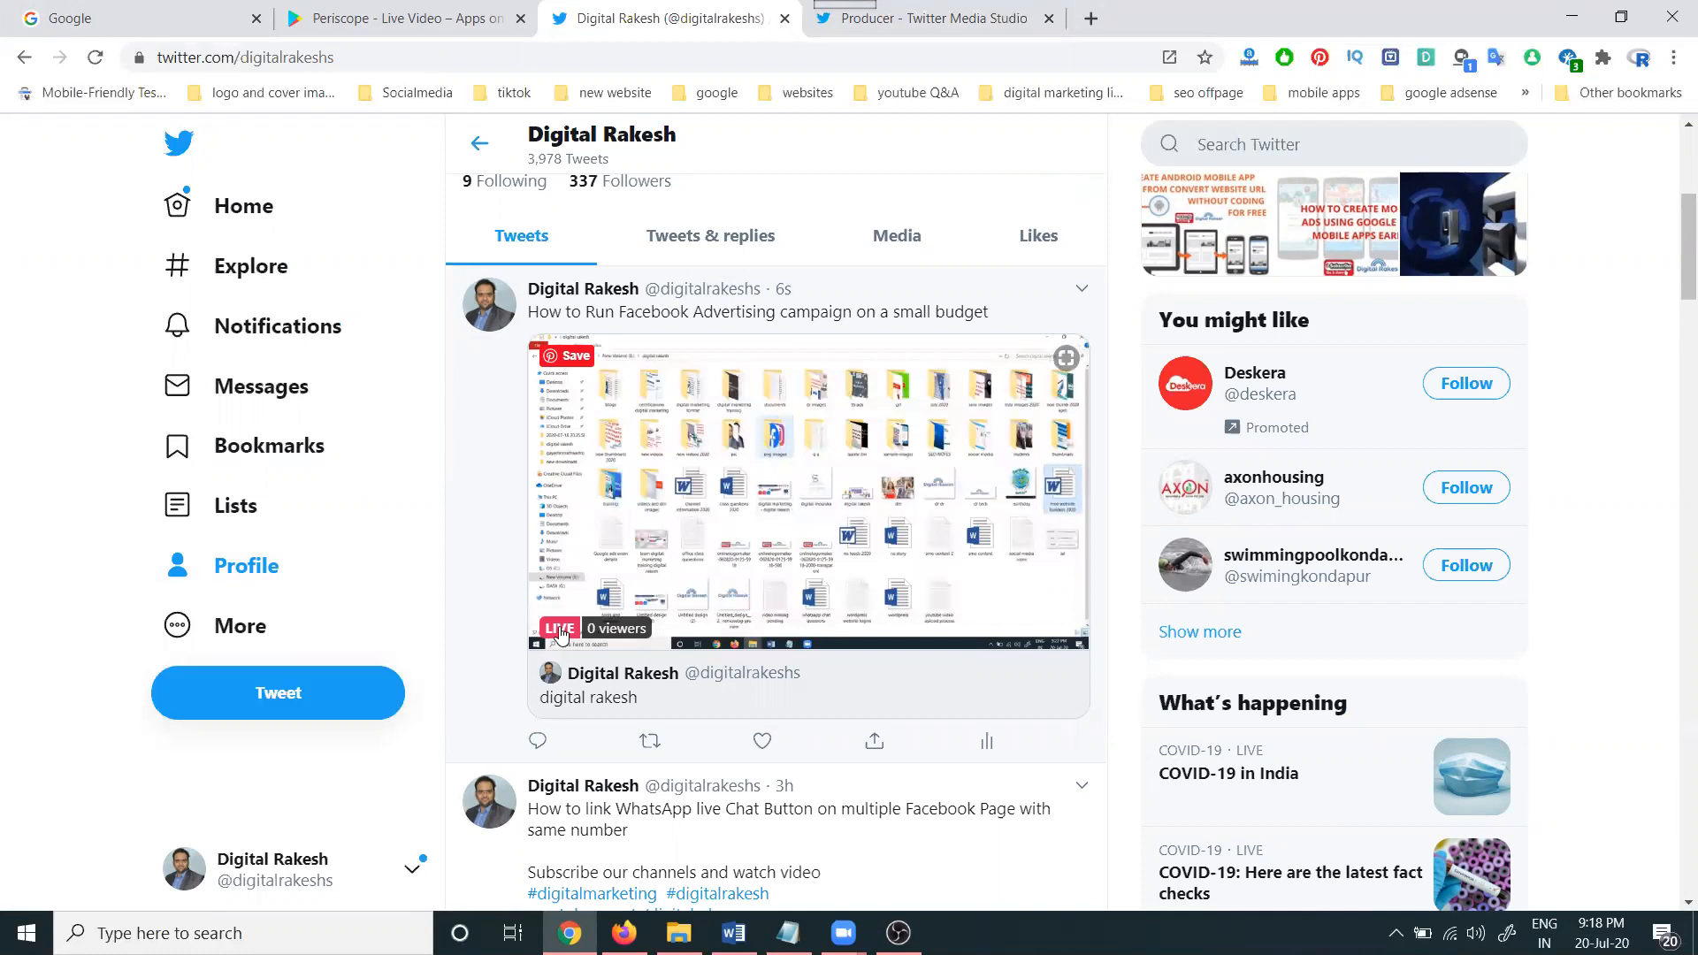
left_click(323, 209)
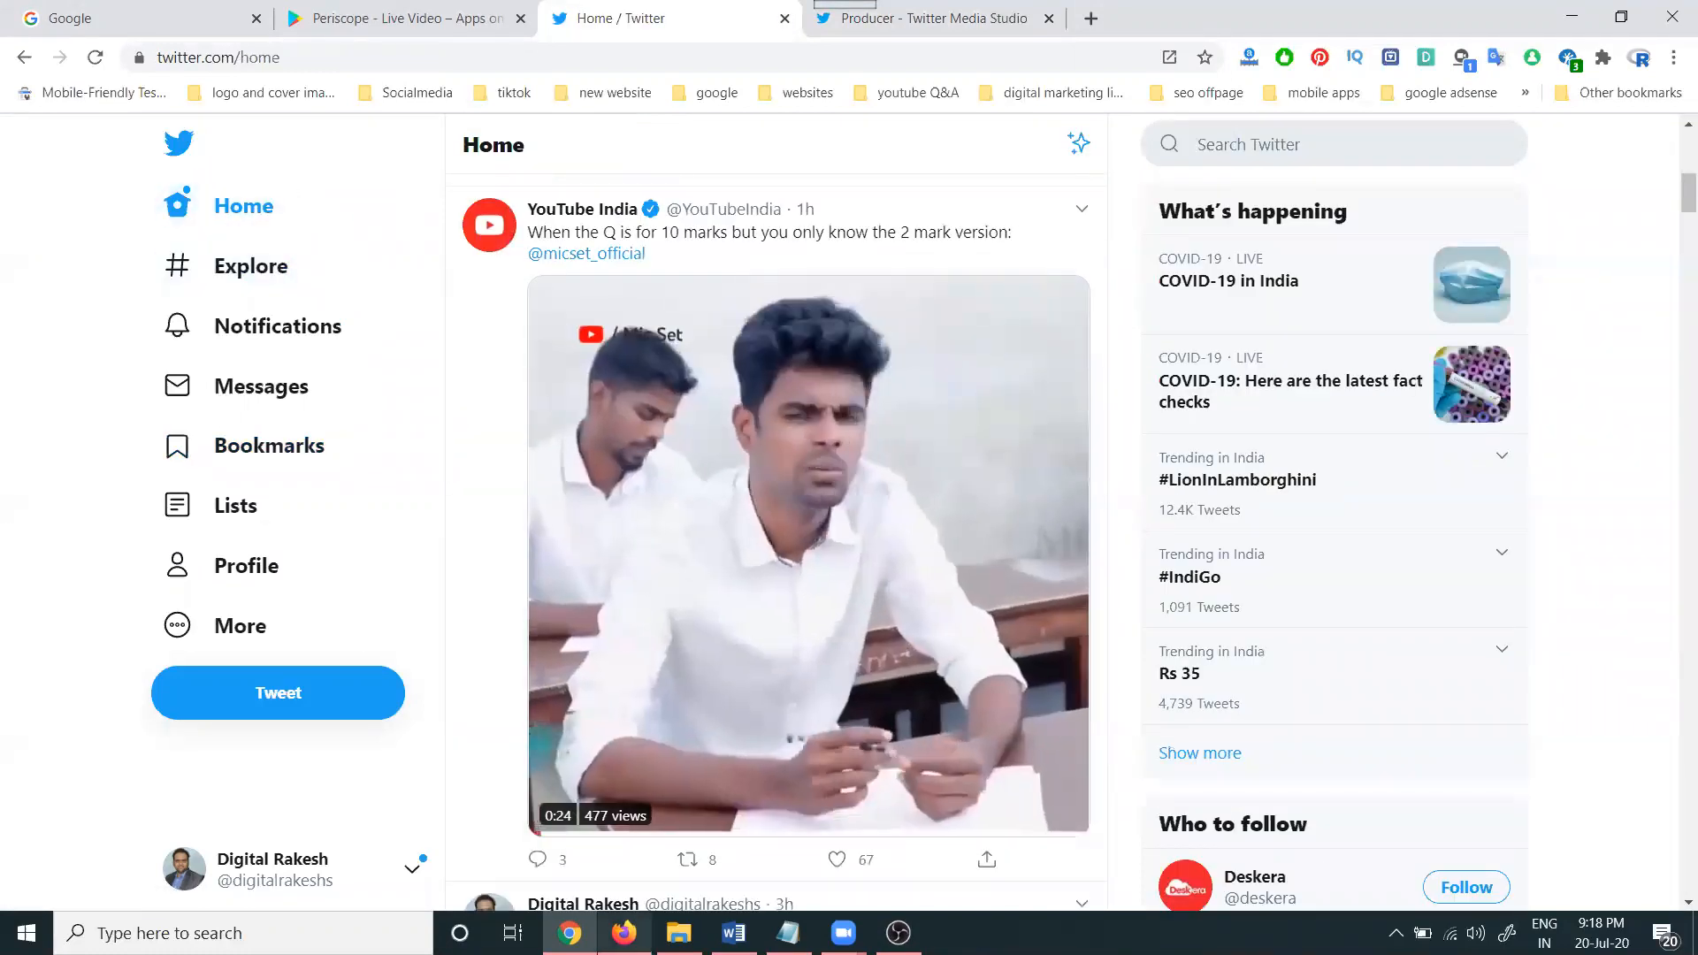
left_click(314, 576)
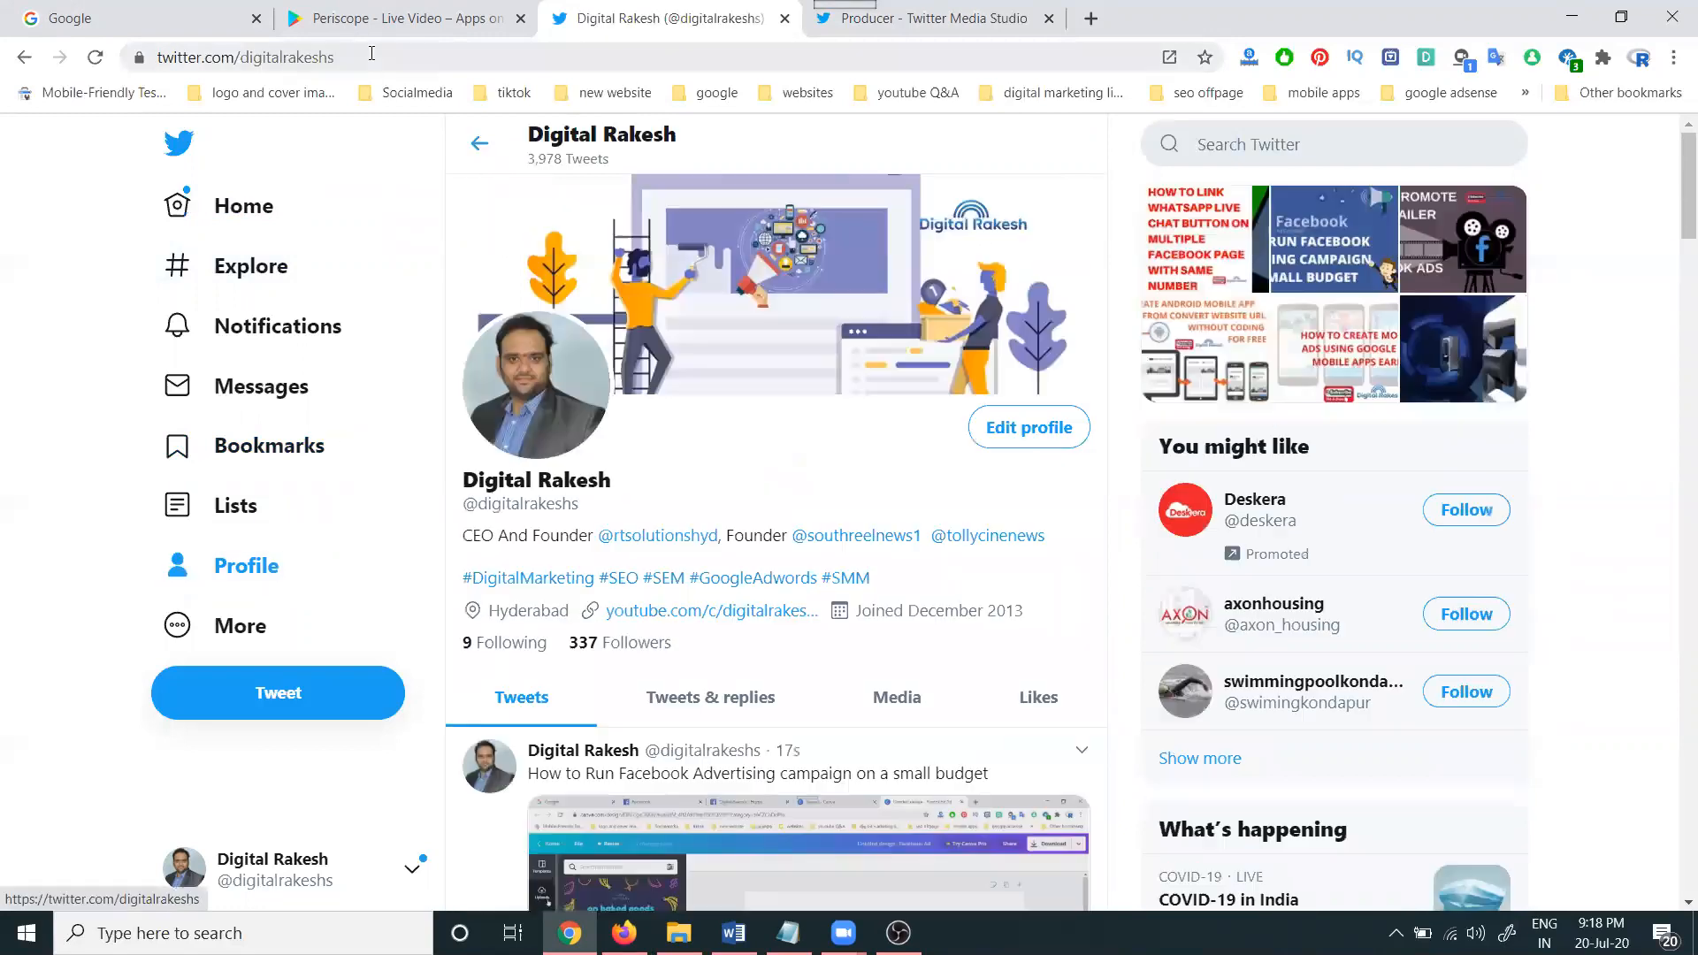
Copy the Twitter profile's URL from Chrome and open it in a Firefox tab.
left_click(372, 54)
key("ctrl+c")
left_click(897, 933)
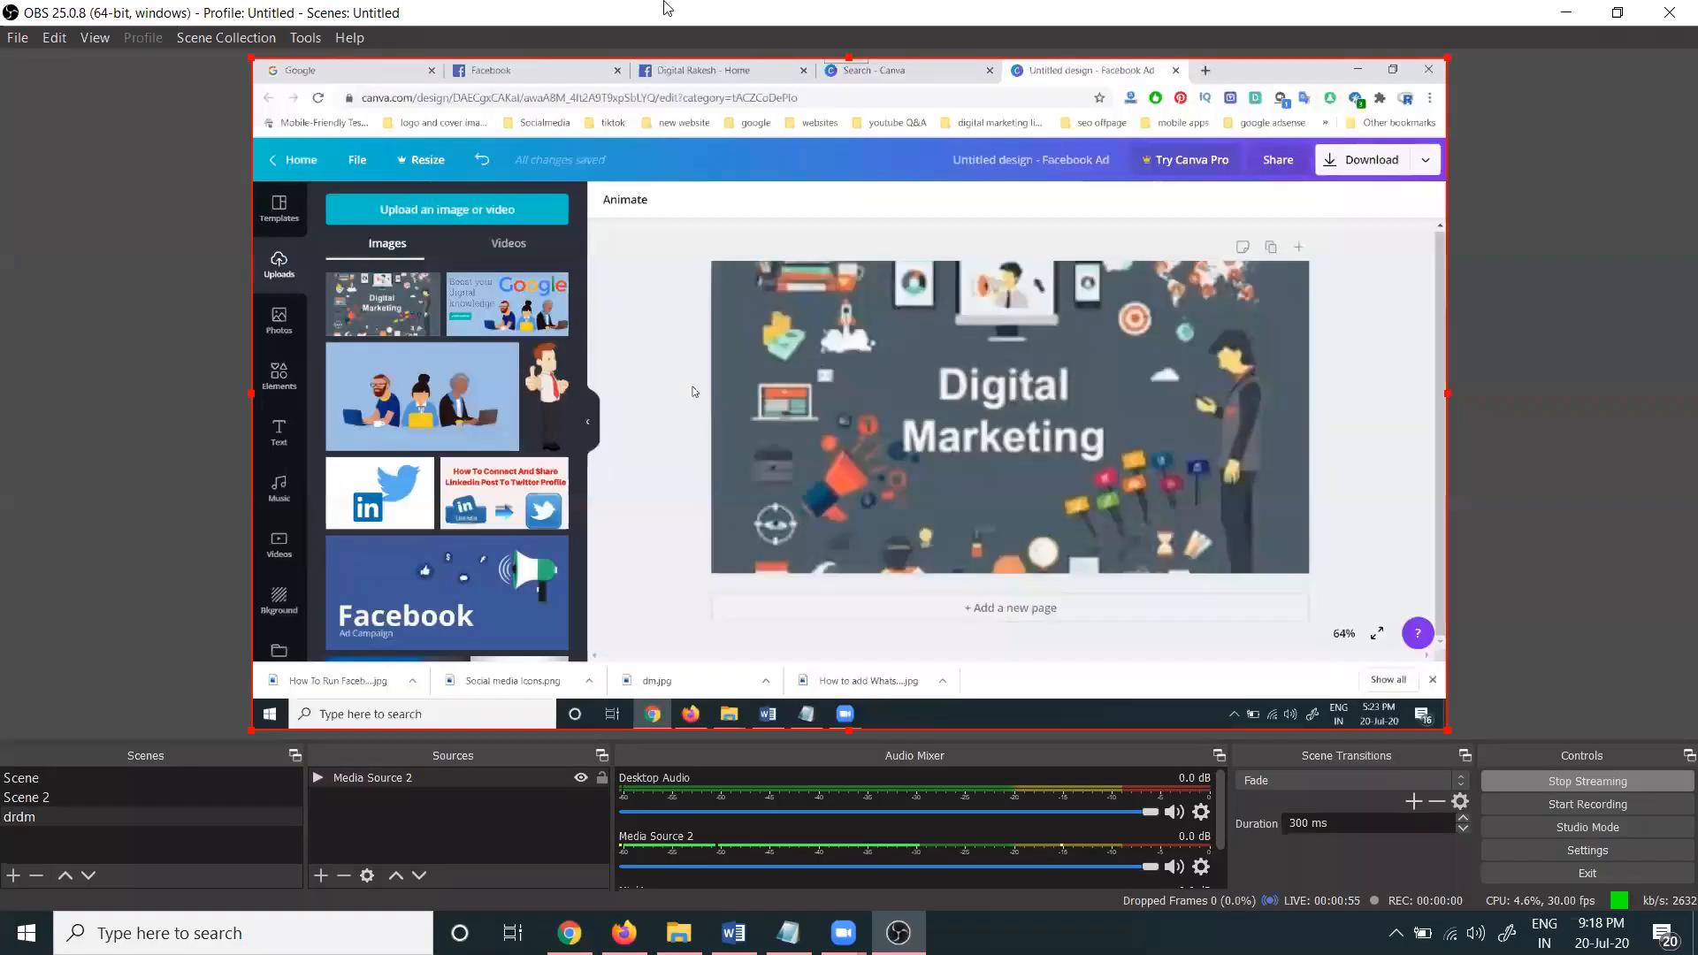
key("alt+Tab")
left_click(920, 62)
key("ctrl+v")
key("Return")
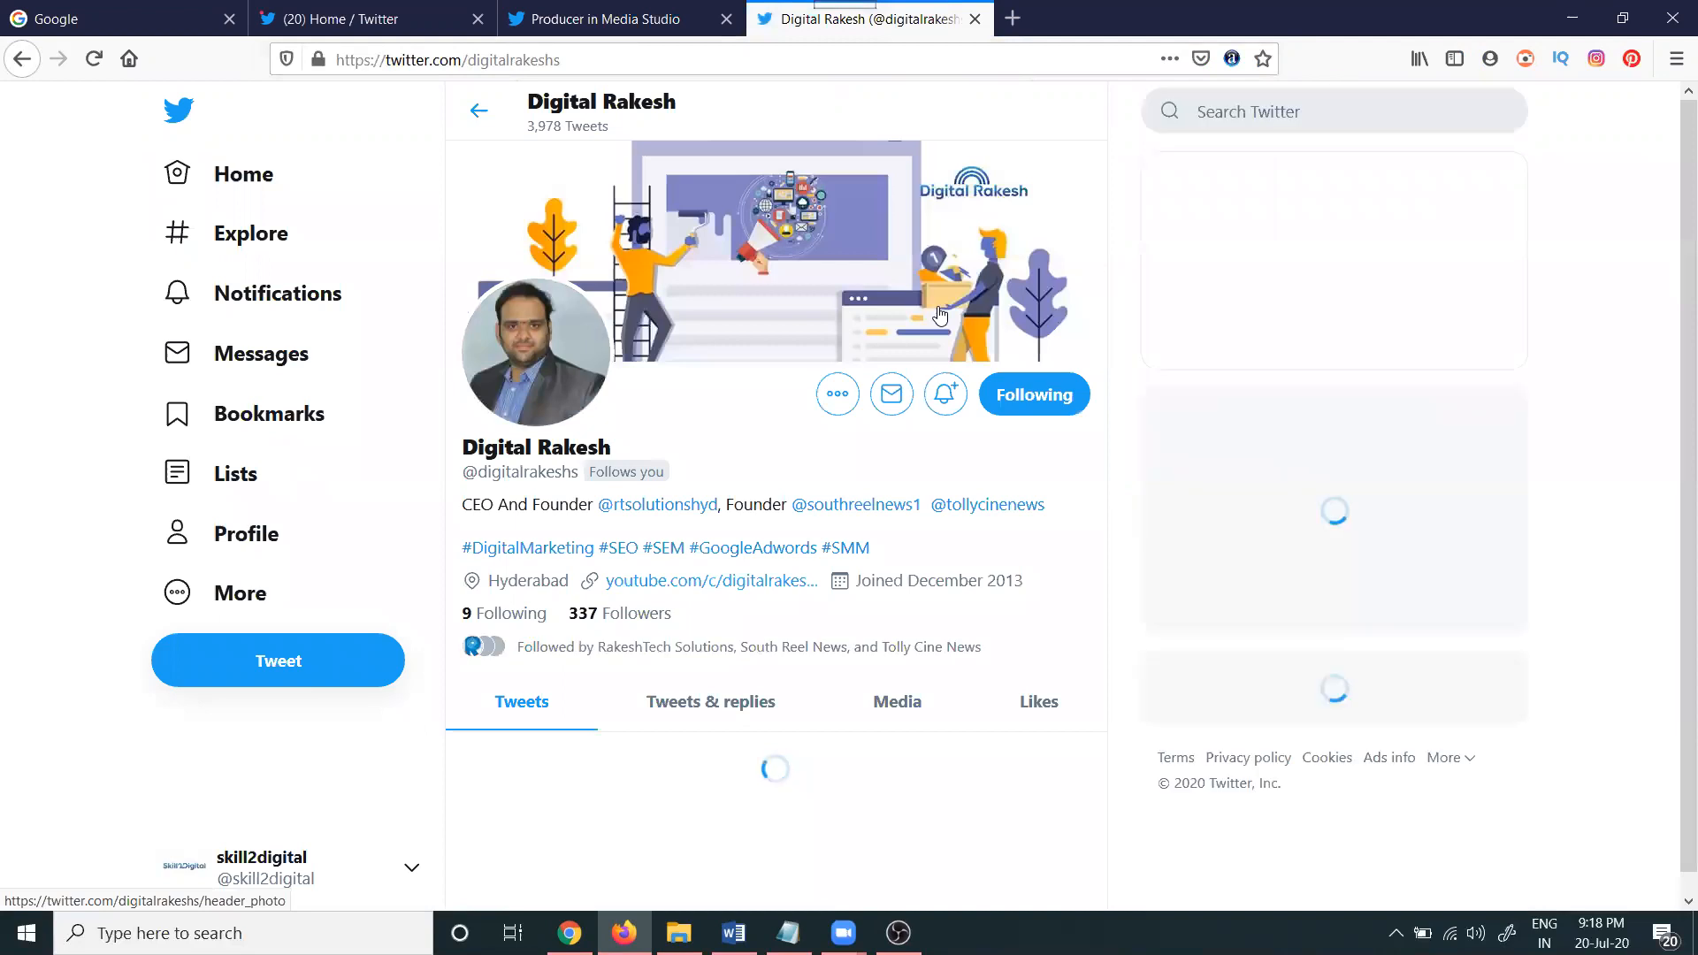
Check the live broadcast's tweet on the Twitter profile opened in Firefox.
scroll(936, 327, "down", 4)
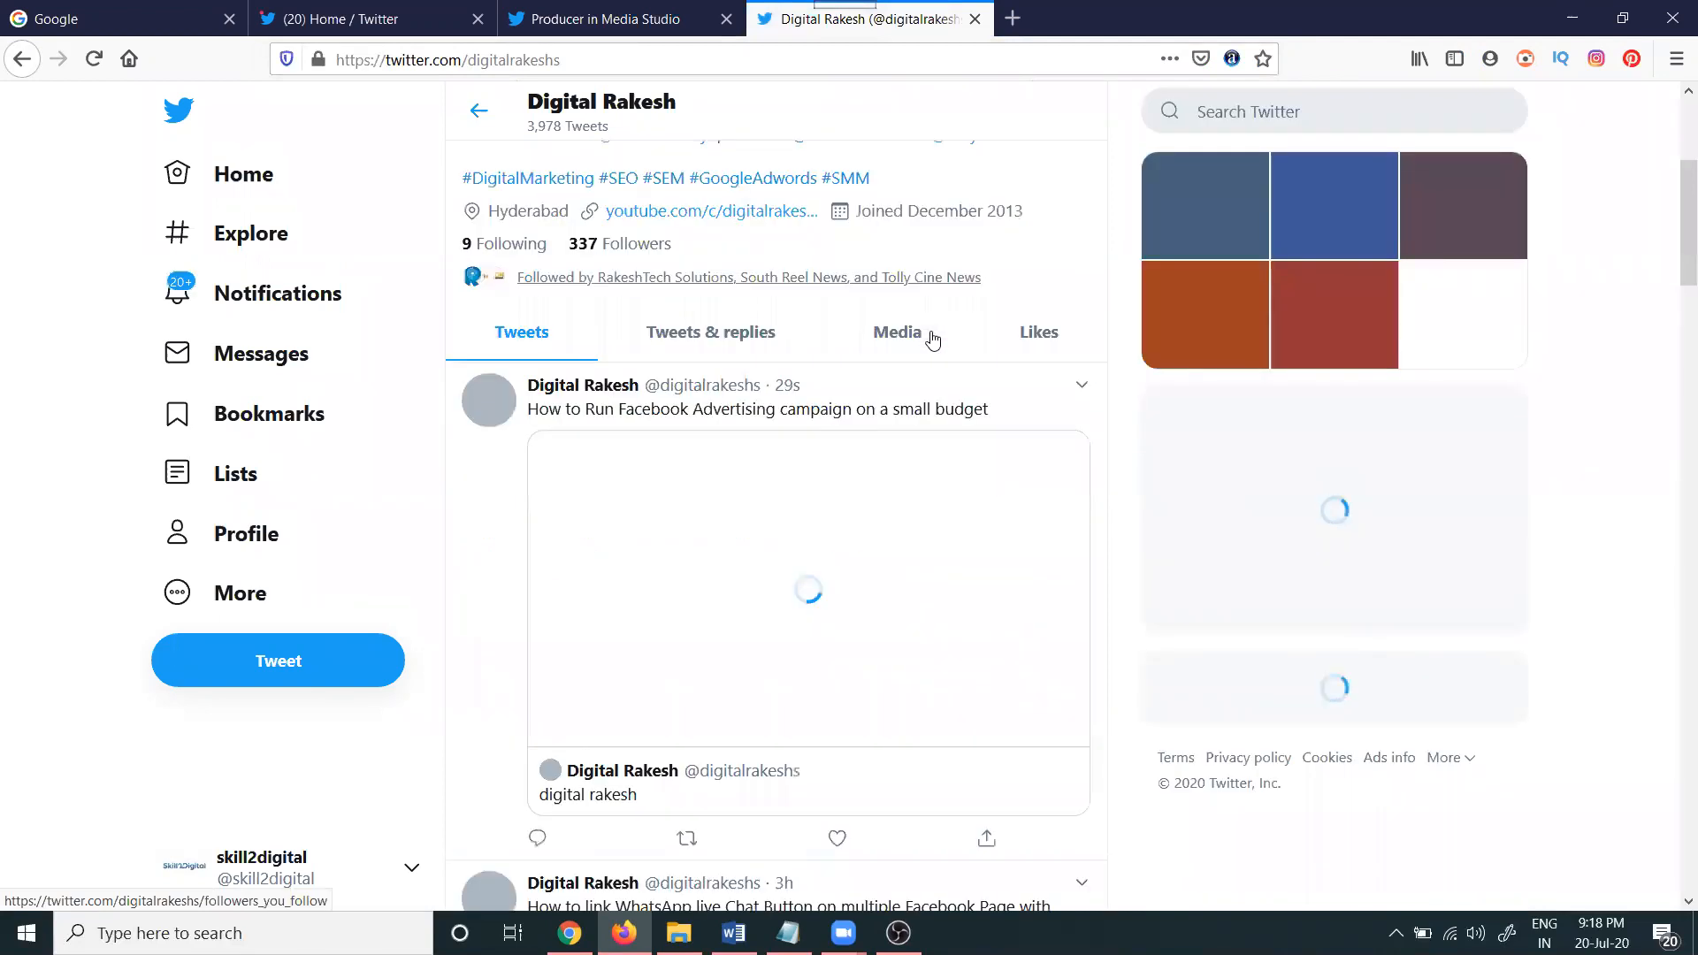
scroll(885, 345, "down", 1)
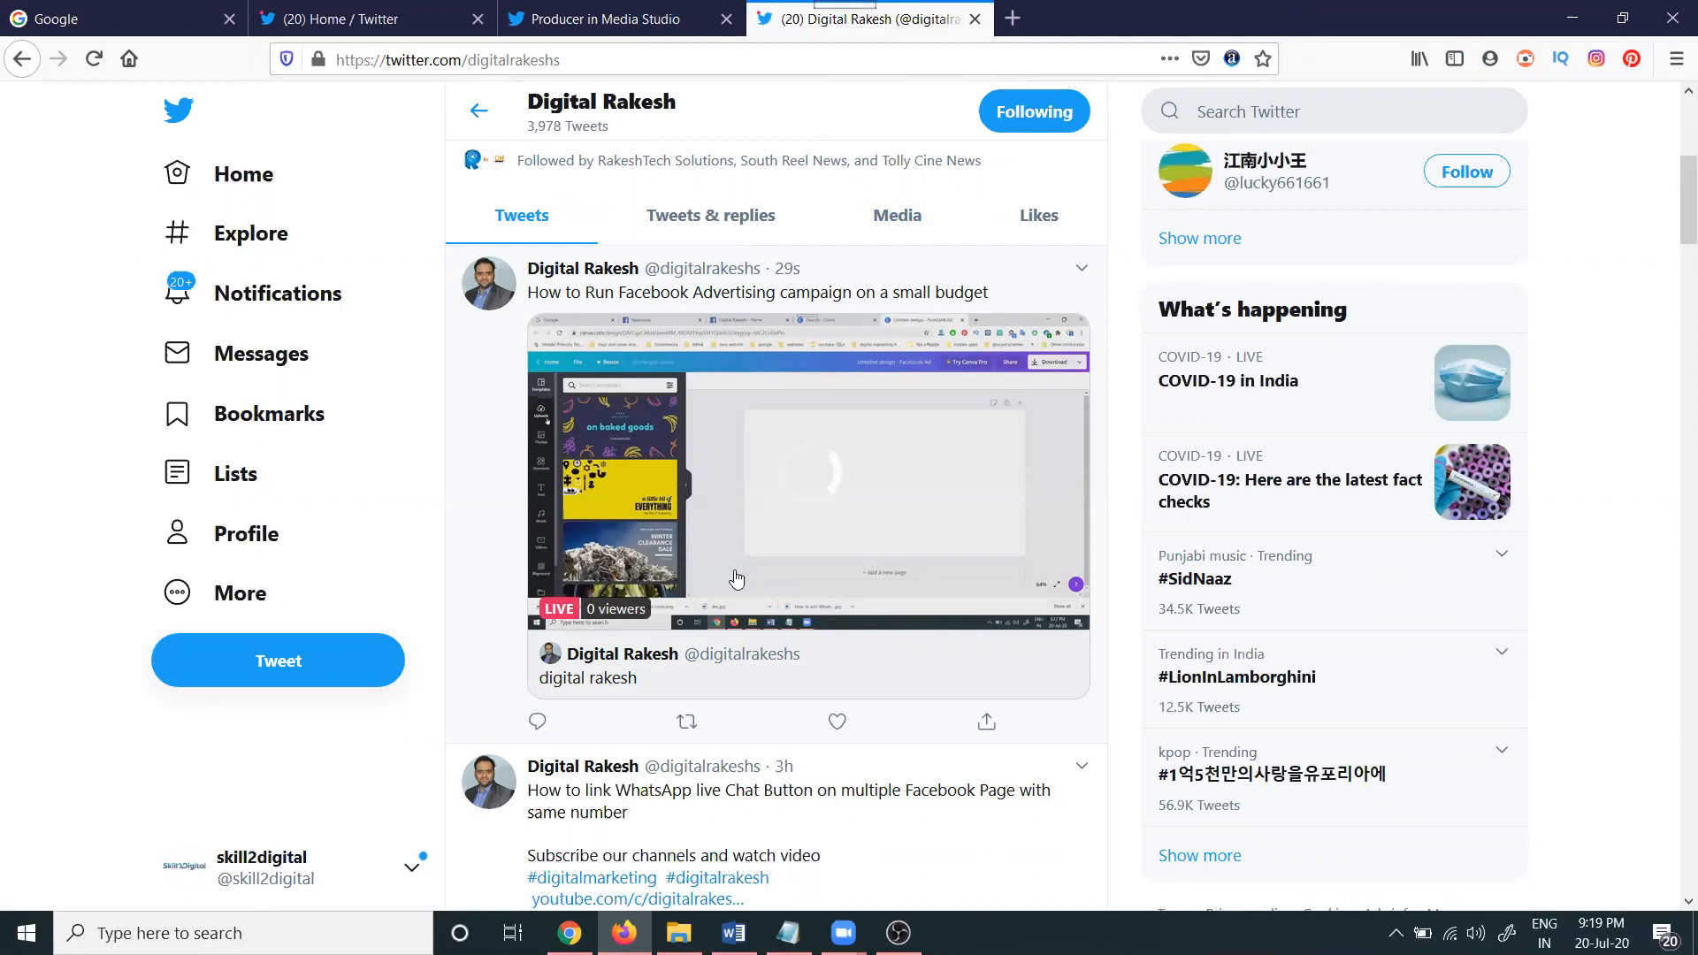
Switch to OBS Studio and add a new media source playing "How to link WhatsApp live Chat Button on multiple Facebook Page with same number.mp4".
key("alt+Tab")
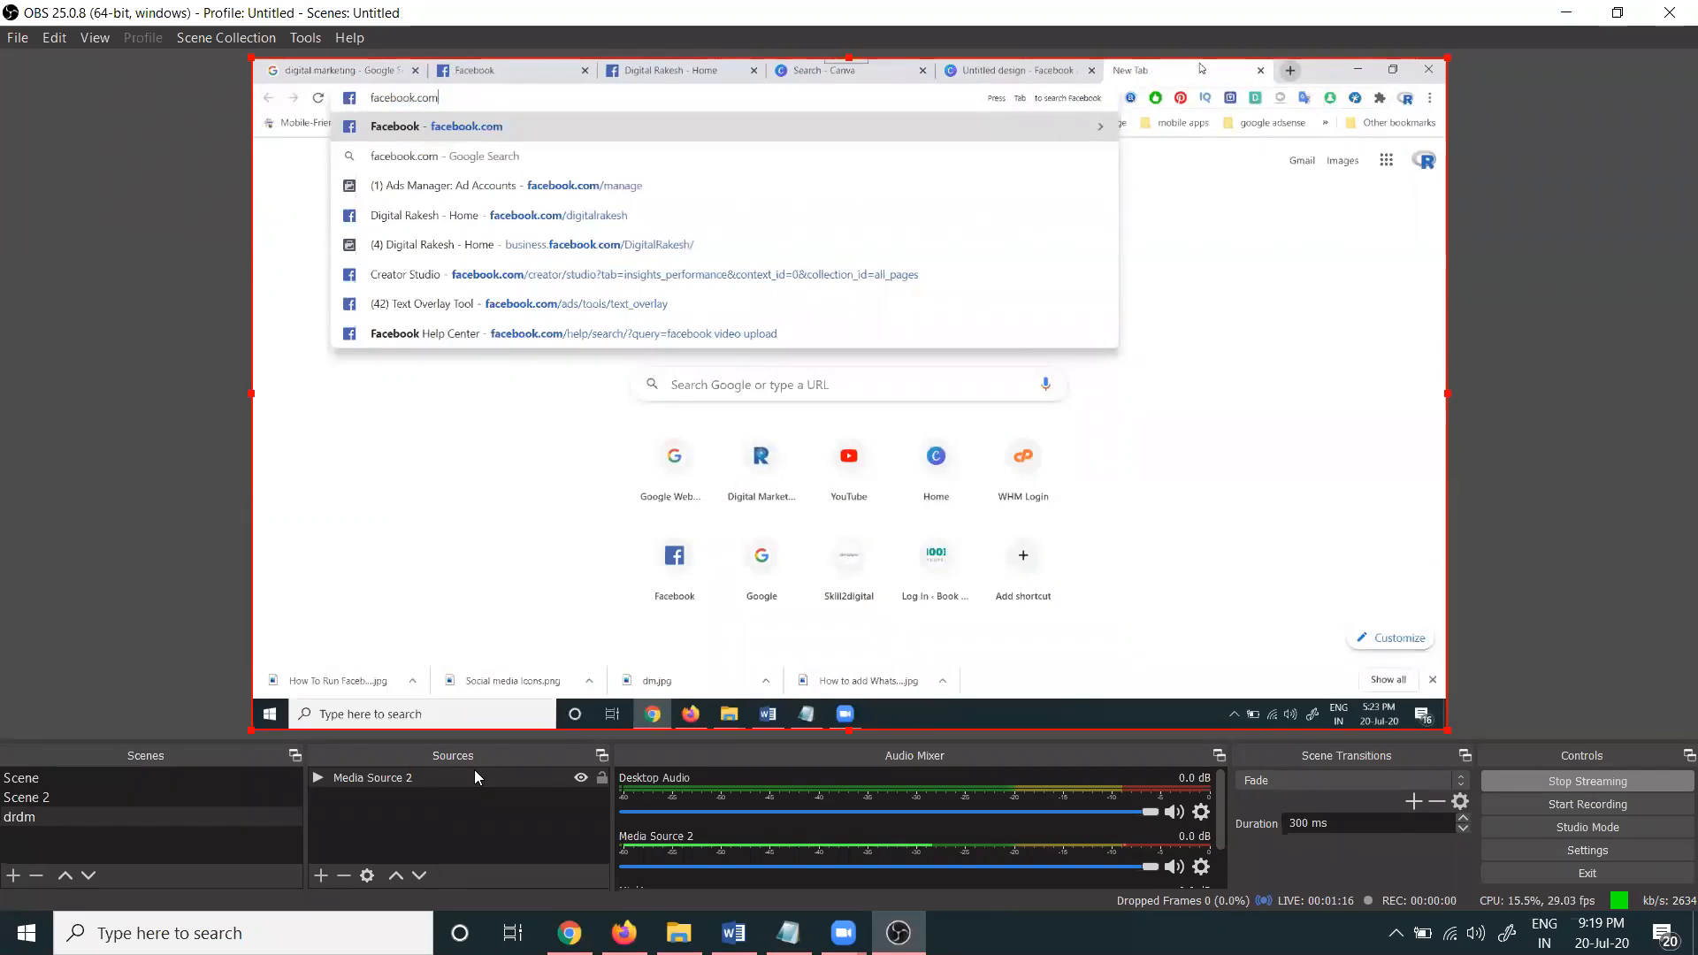
left_click(321, 875)
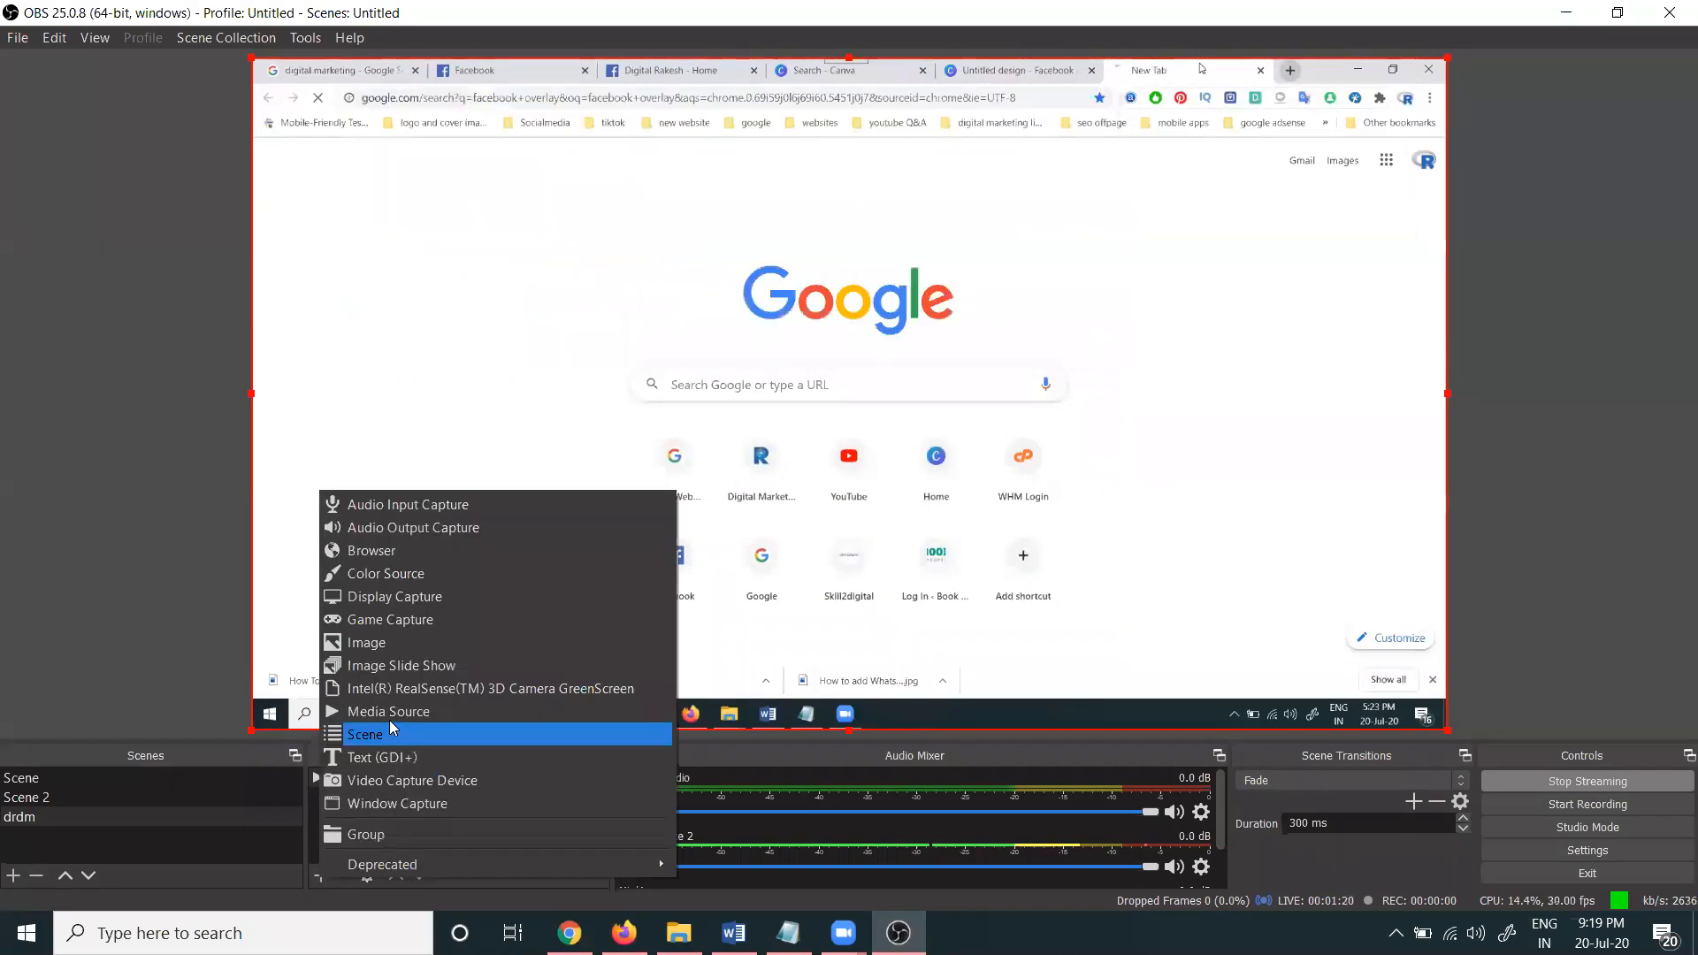
left_click(388, 711)
left_click(908, 582)
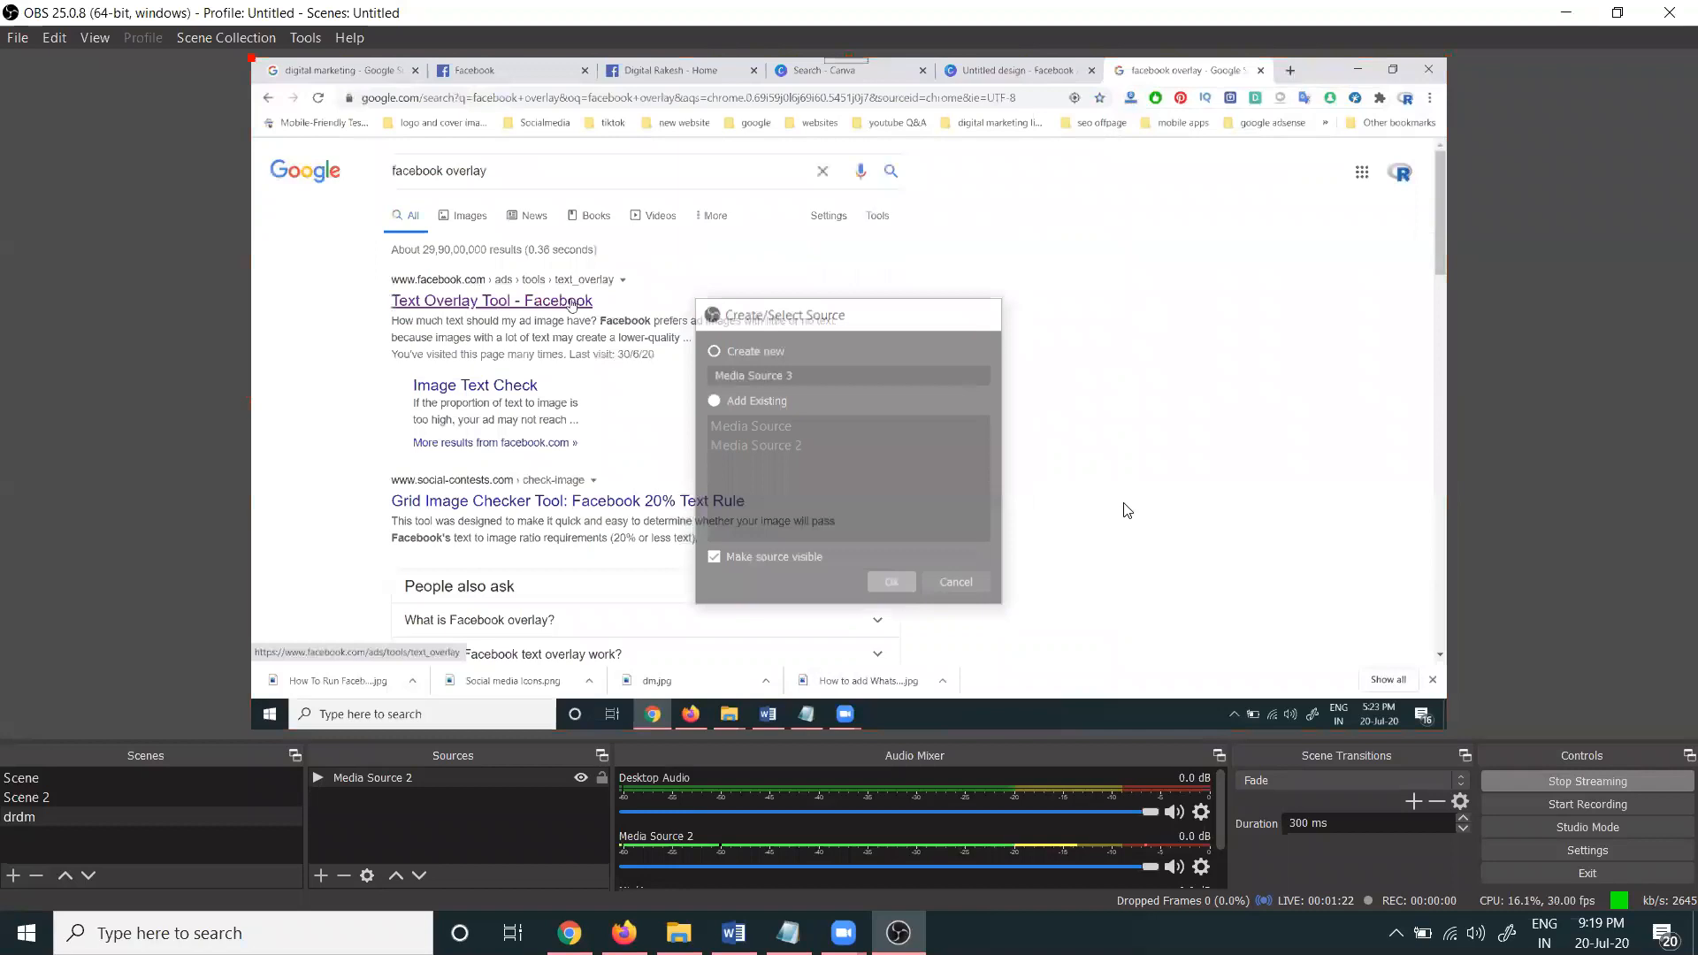
left_click(1094, 563)
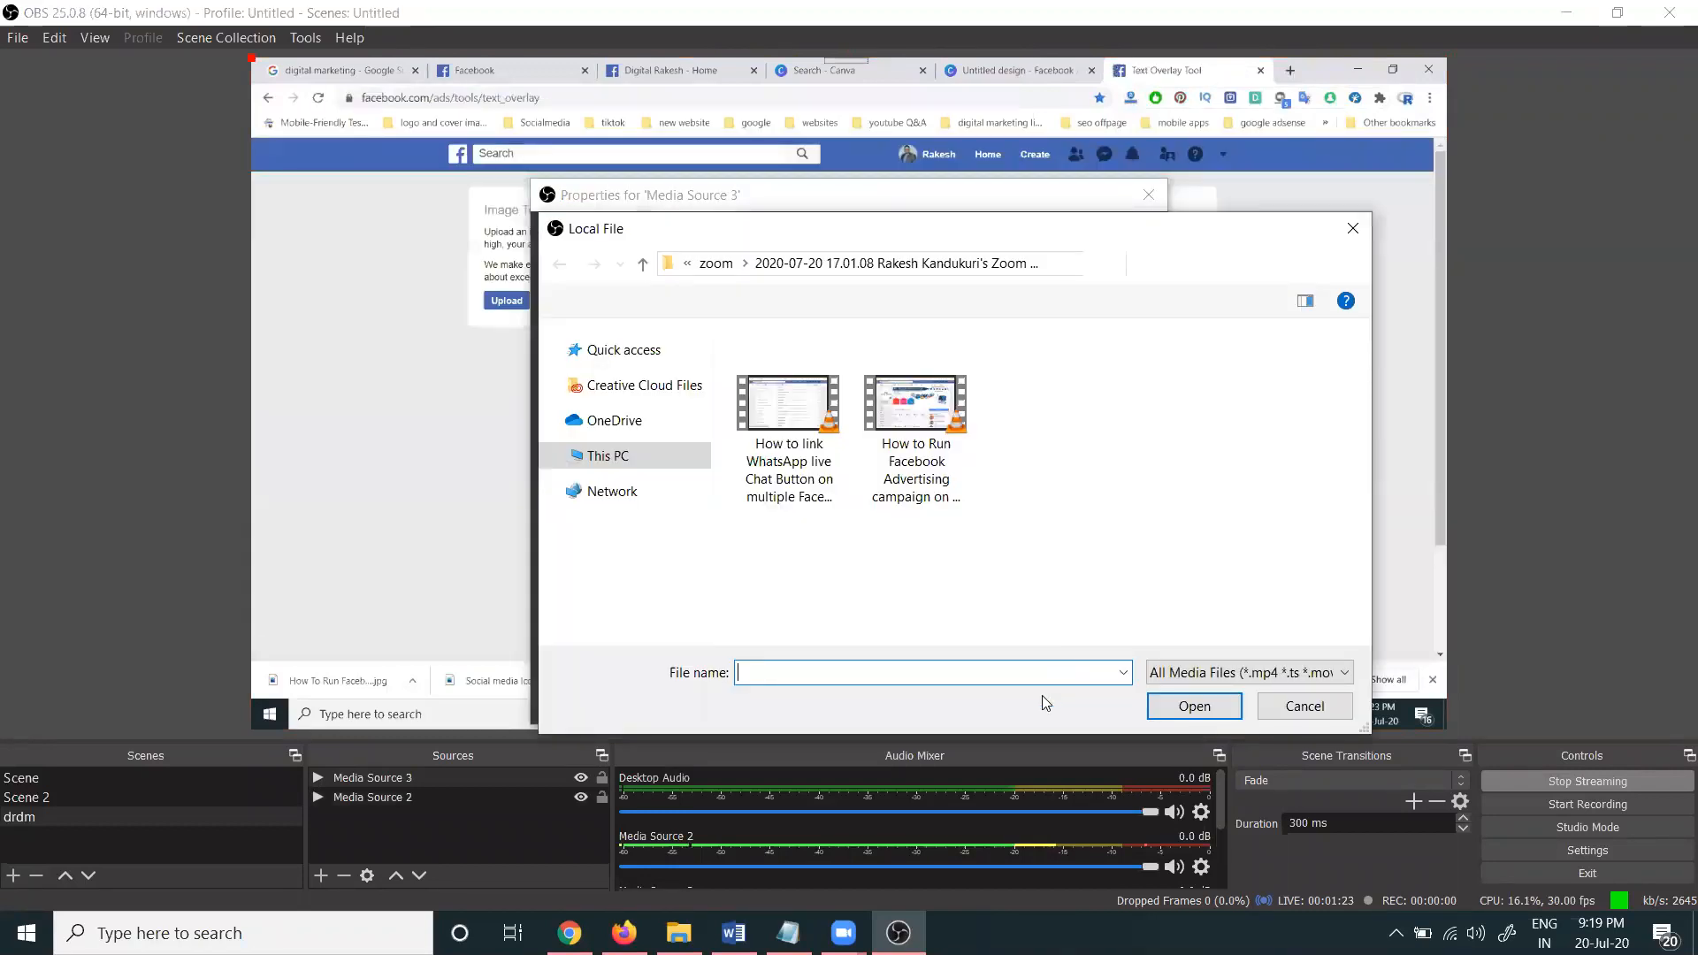
double_click(788, 433)
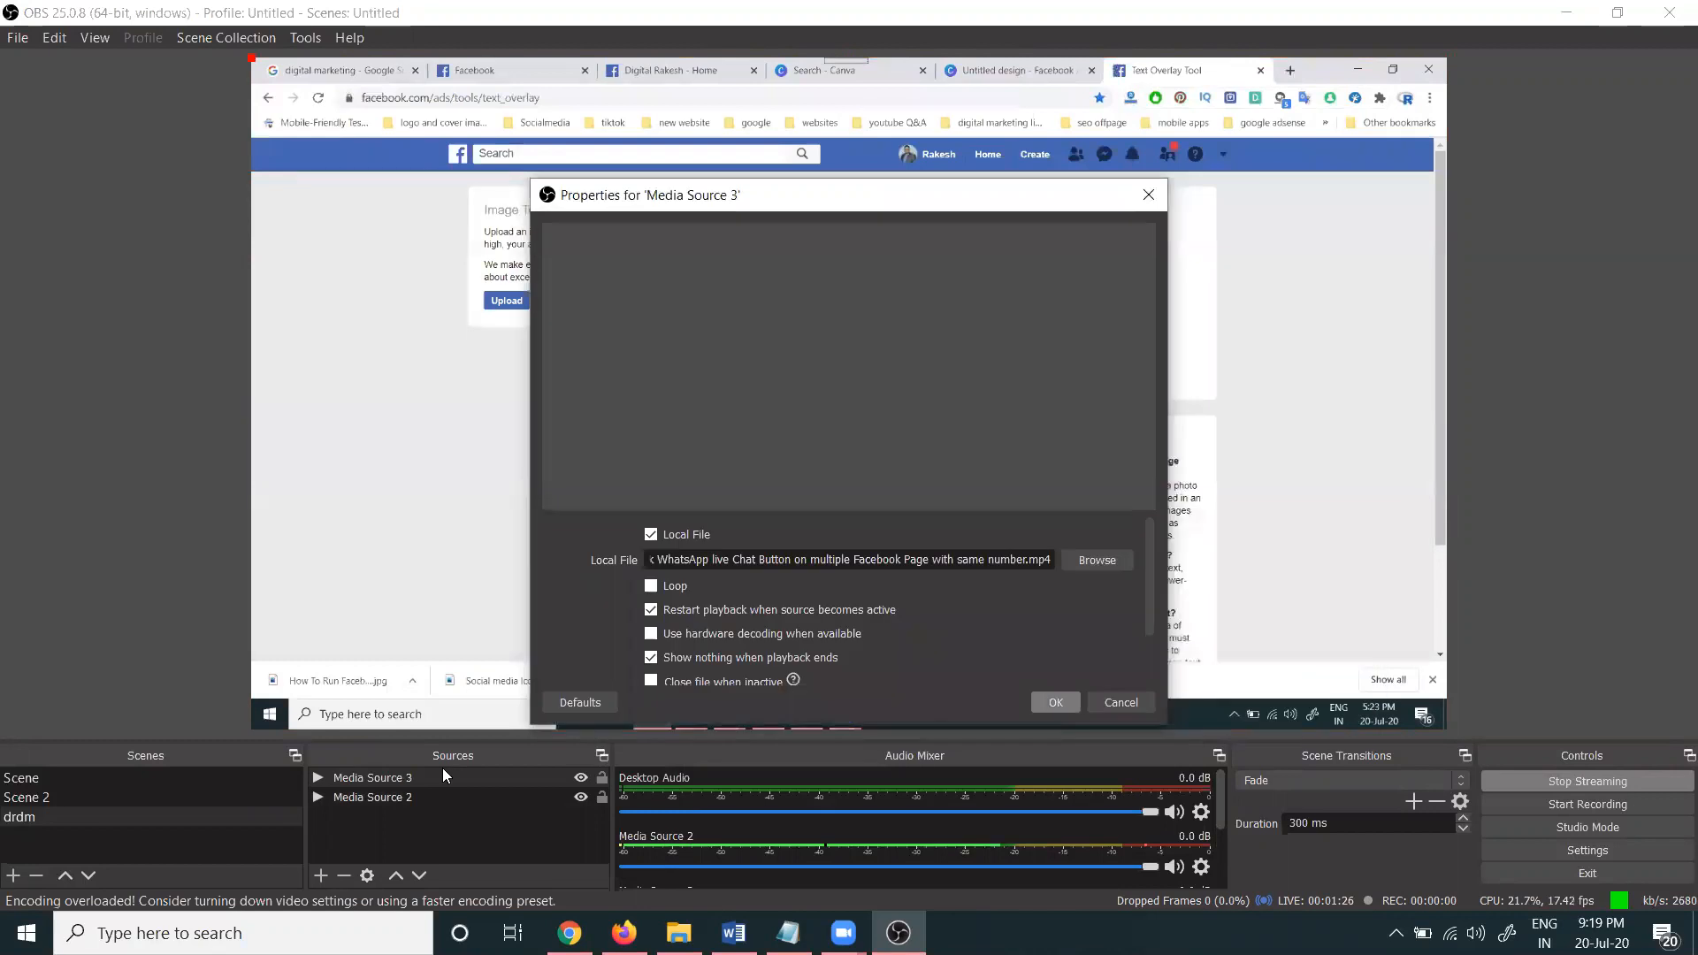
key("Return")
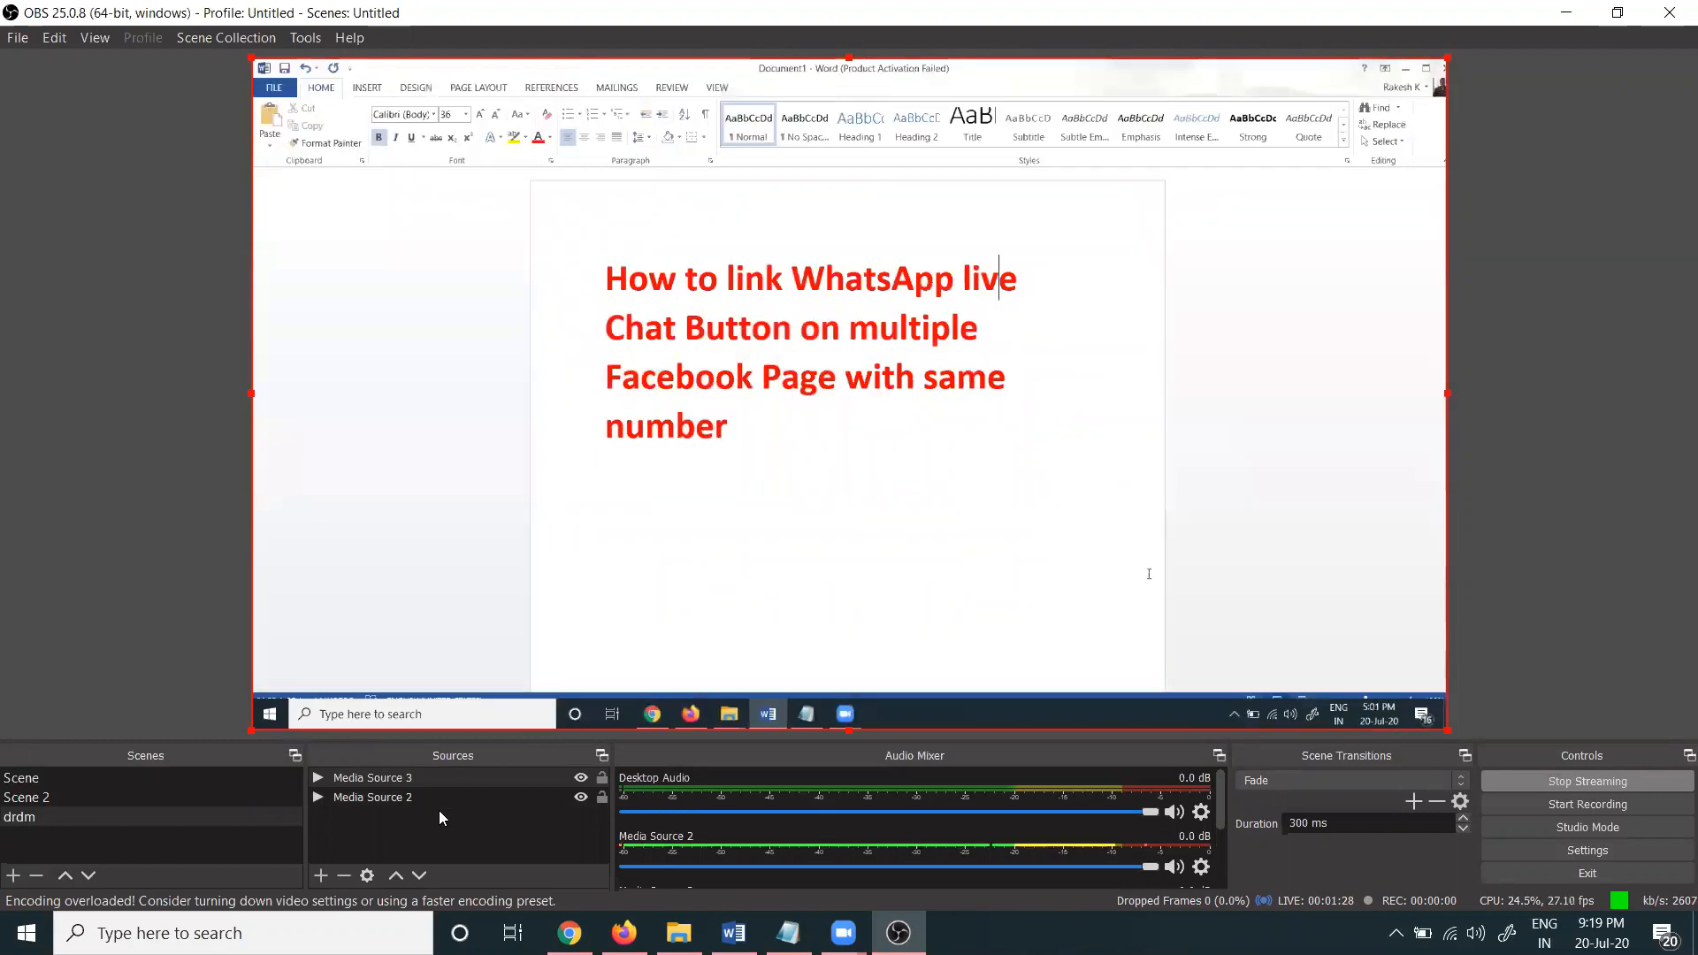
Move Media Source 2 above Media Source 3, then look at the live broadcast's tweet in Firefox.
left_click(386, 801)
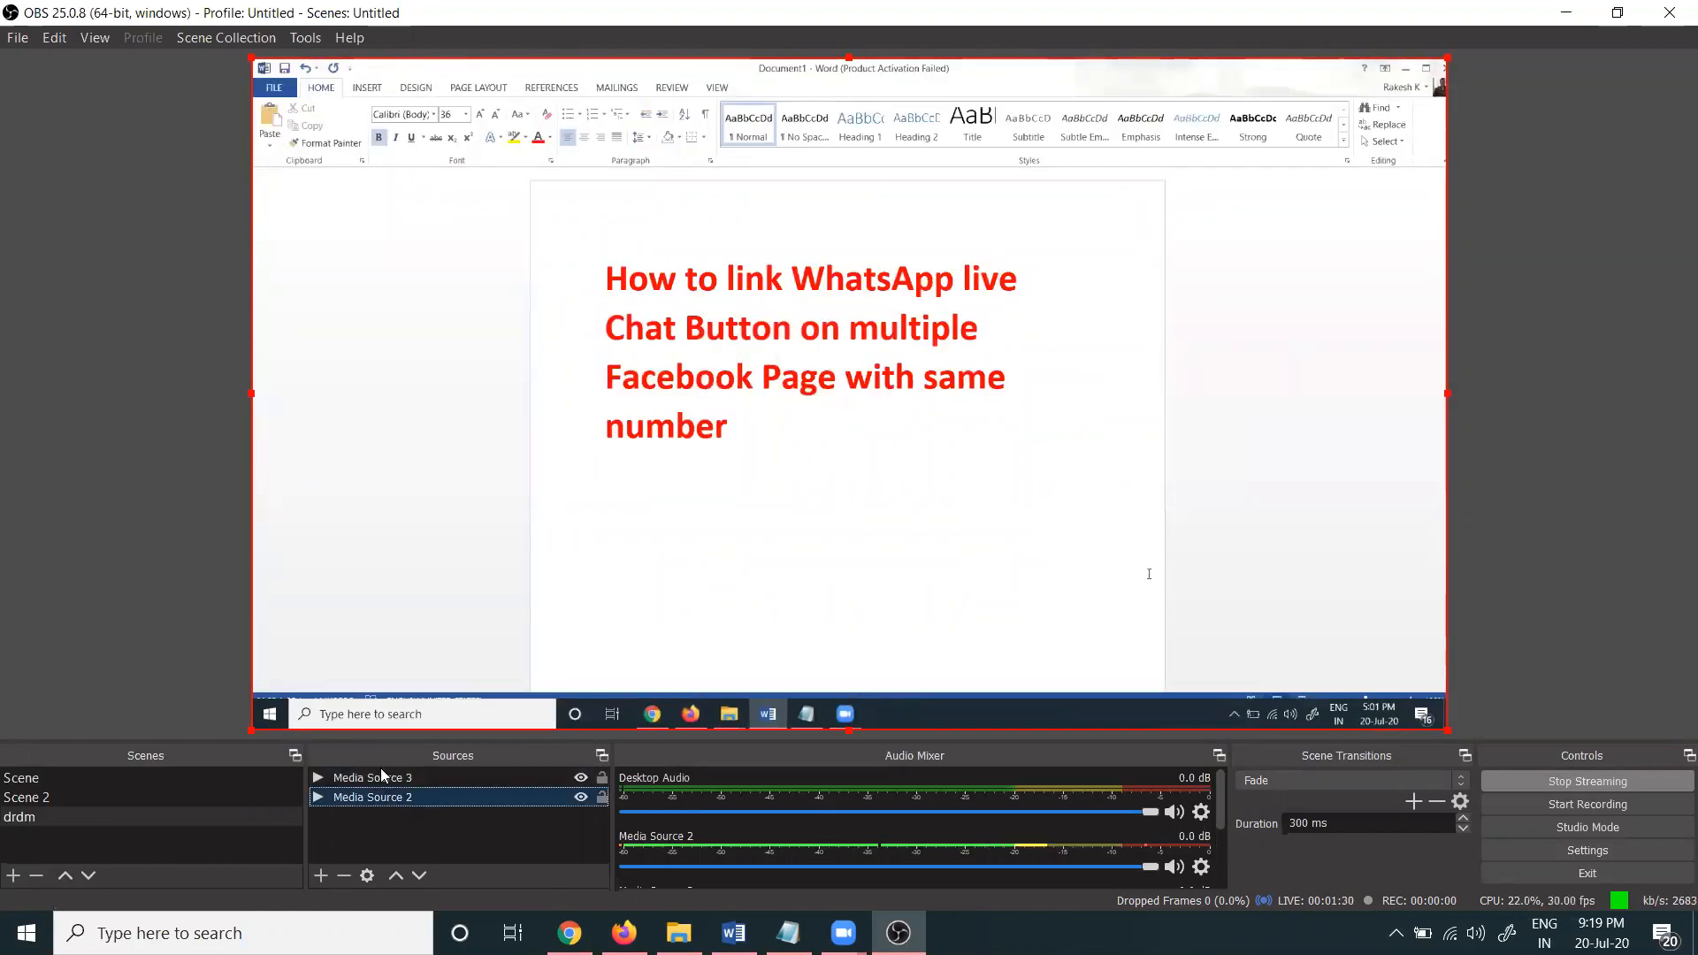
left_click_drag(385, 801, 381, 775)
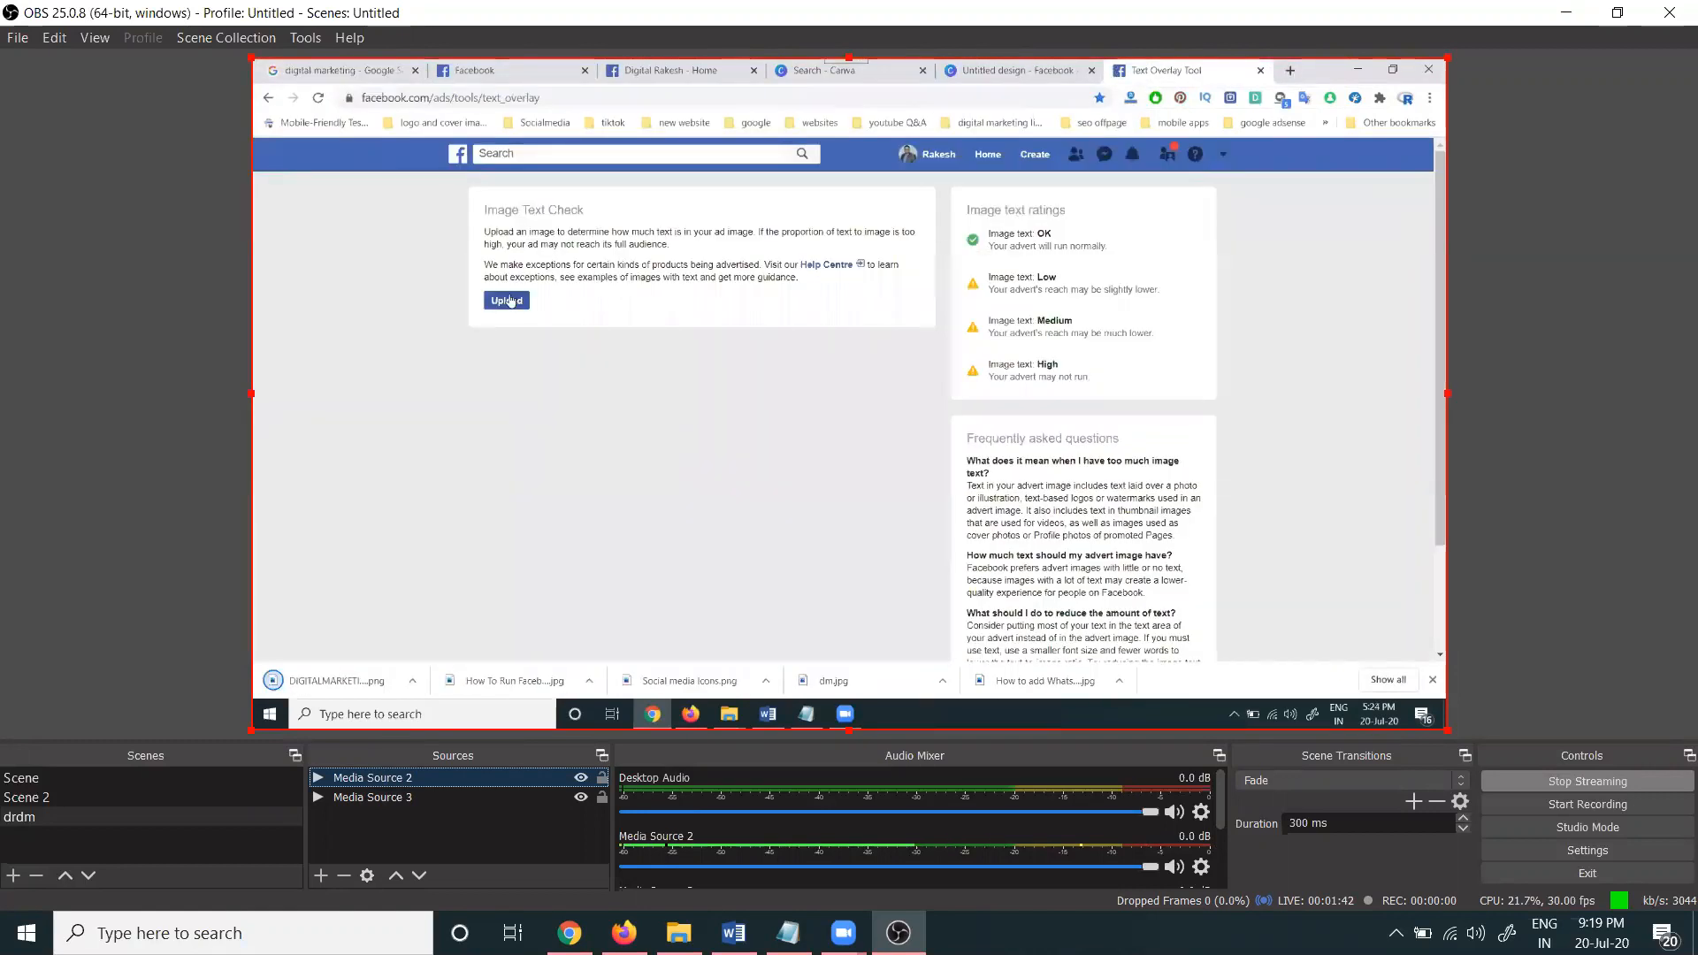
left_click(624, 933)
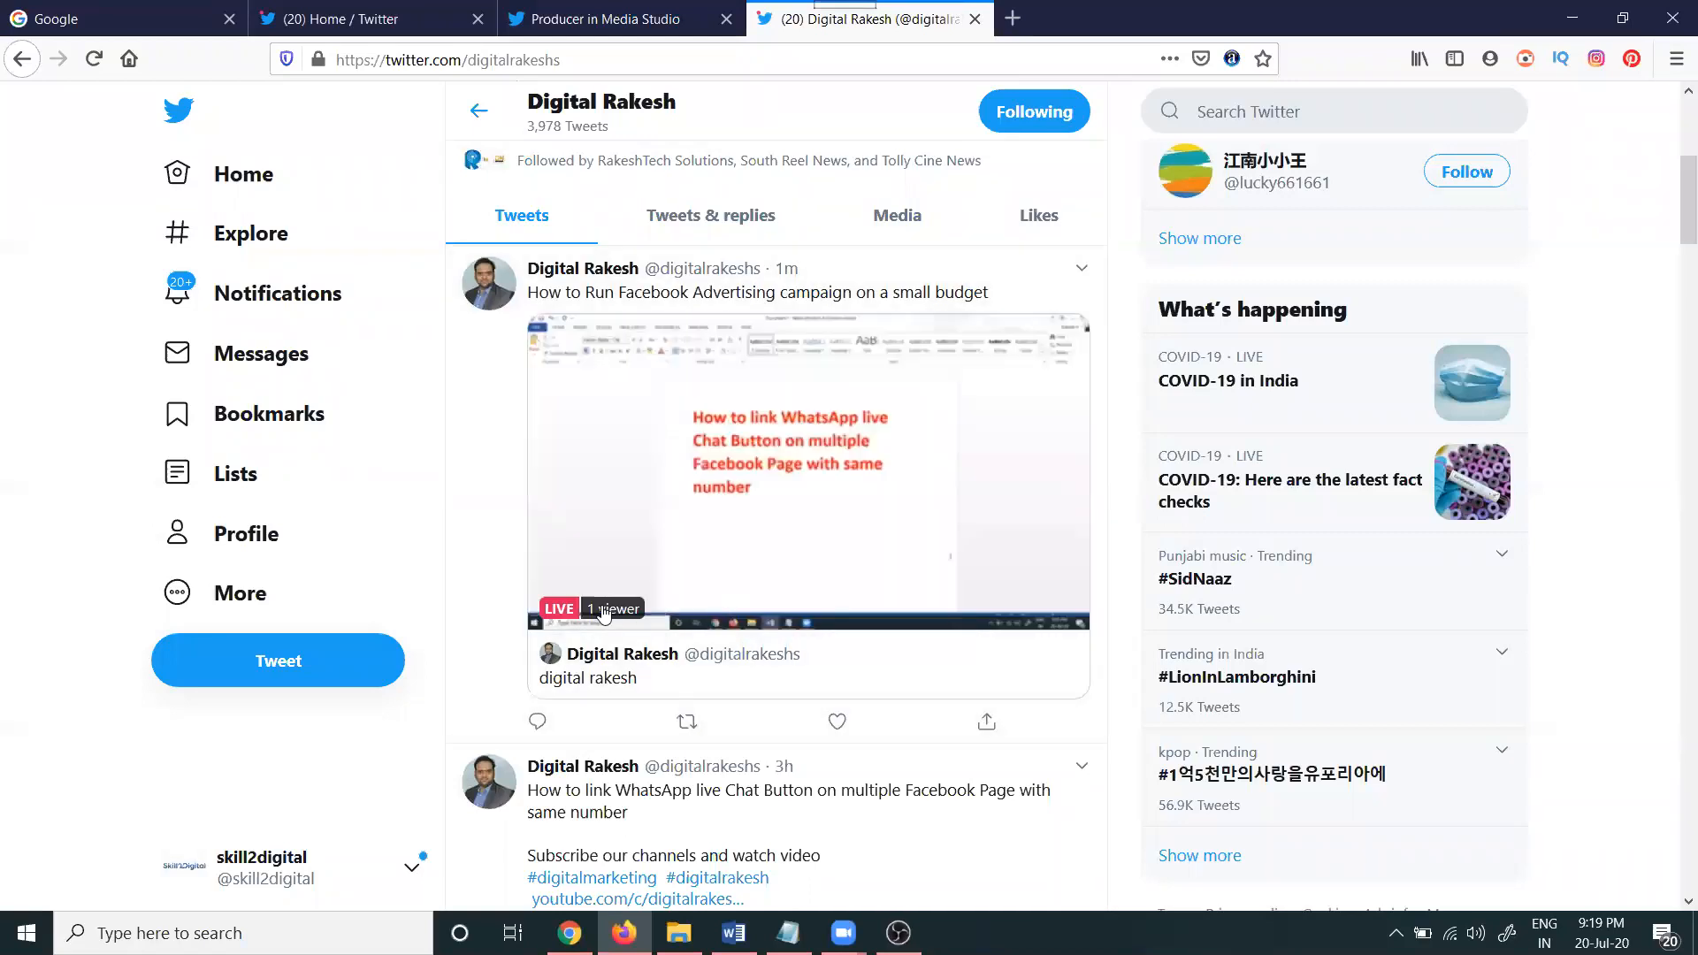
mouse_move(603, 605)
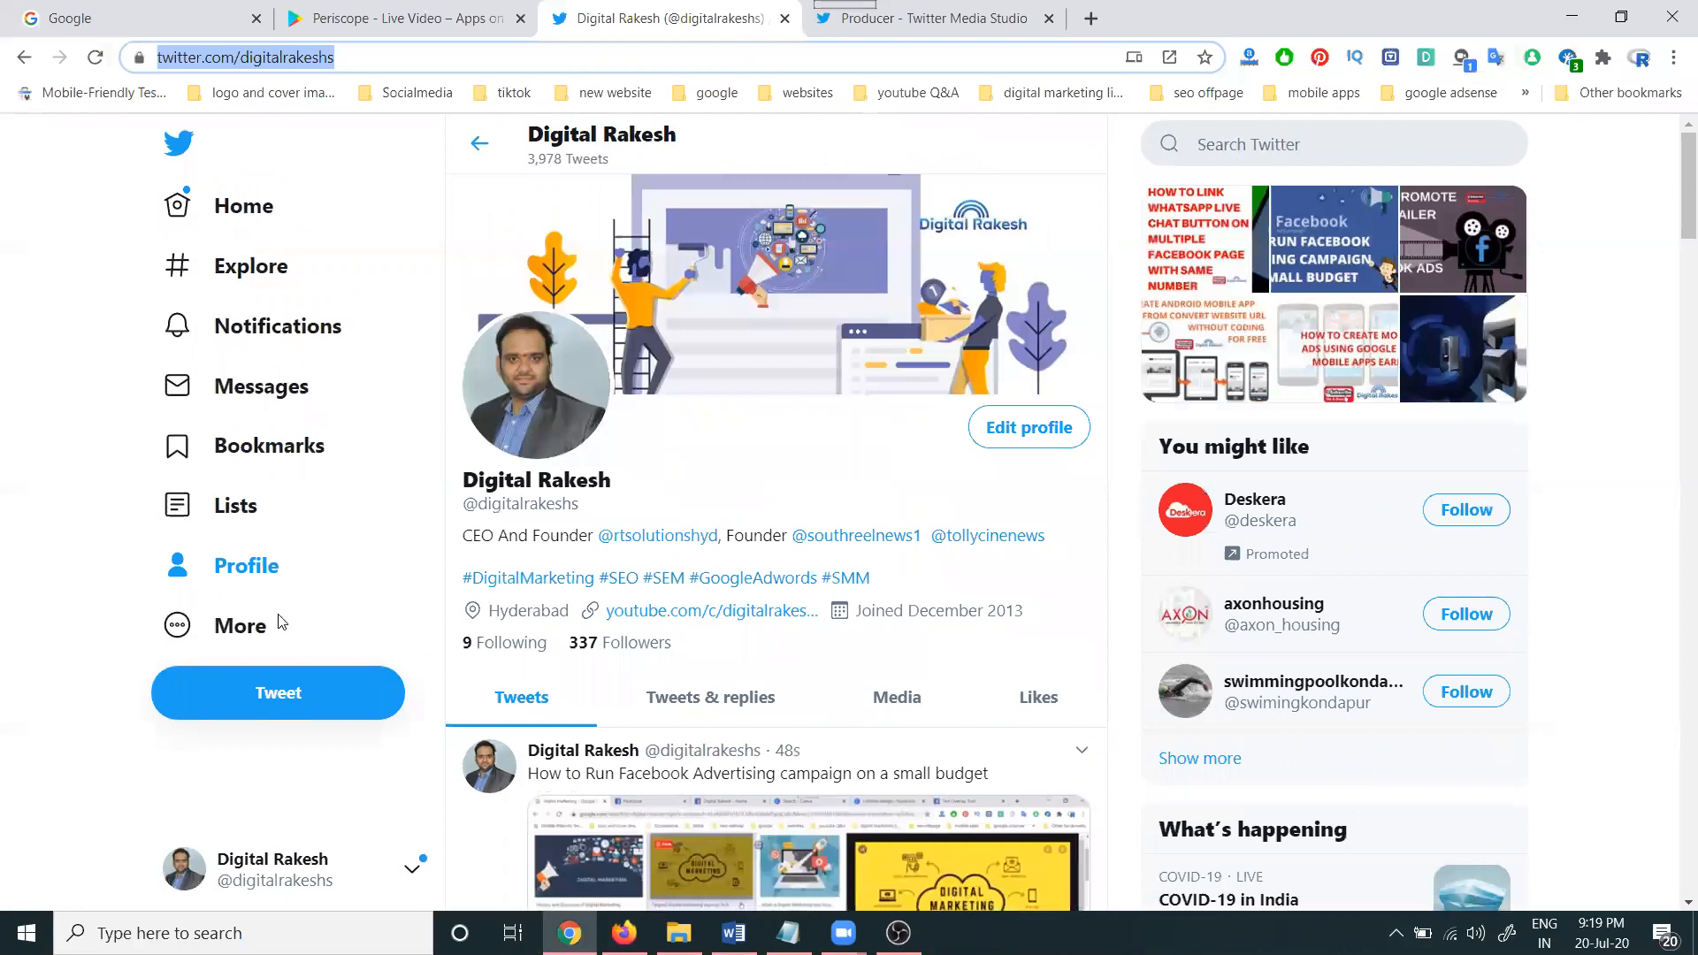
Open Media Studio from the Twitter profile in Chrome and end the live broadcast in Producer.
left_click(239, 623)
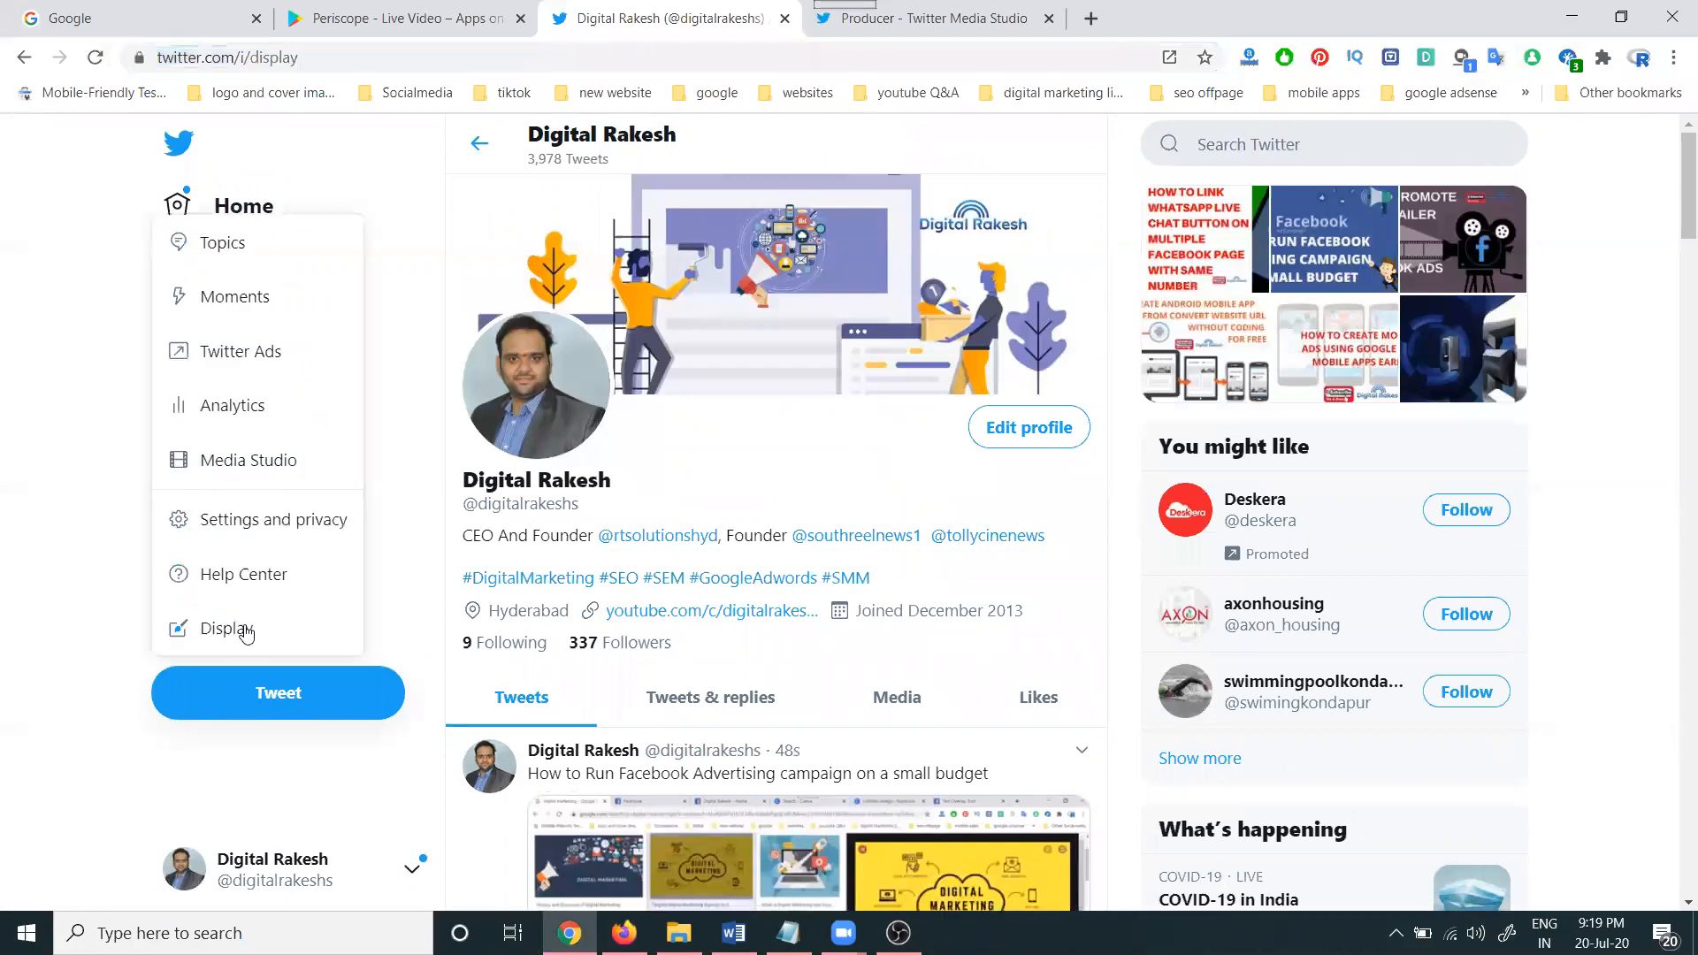
left_click(237, 462)
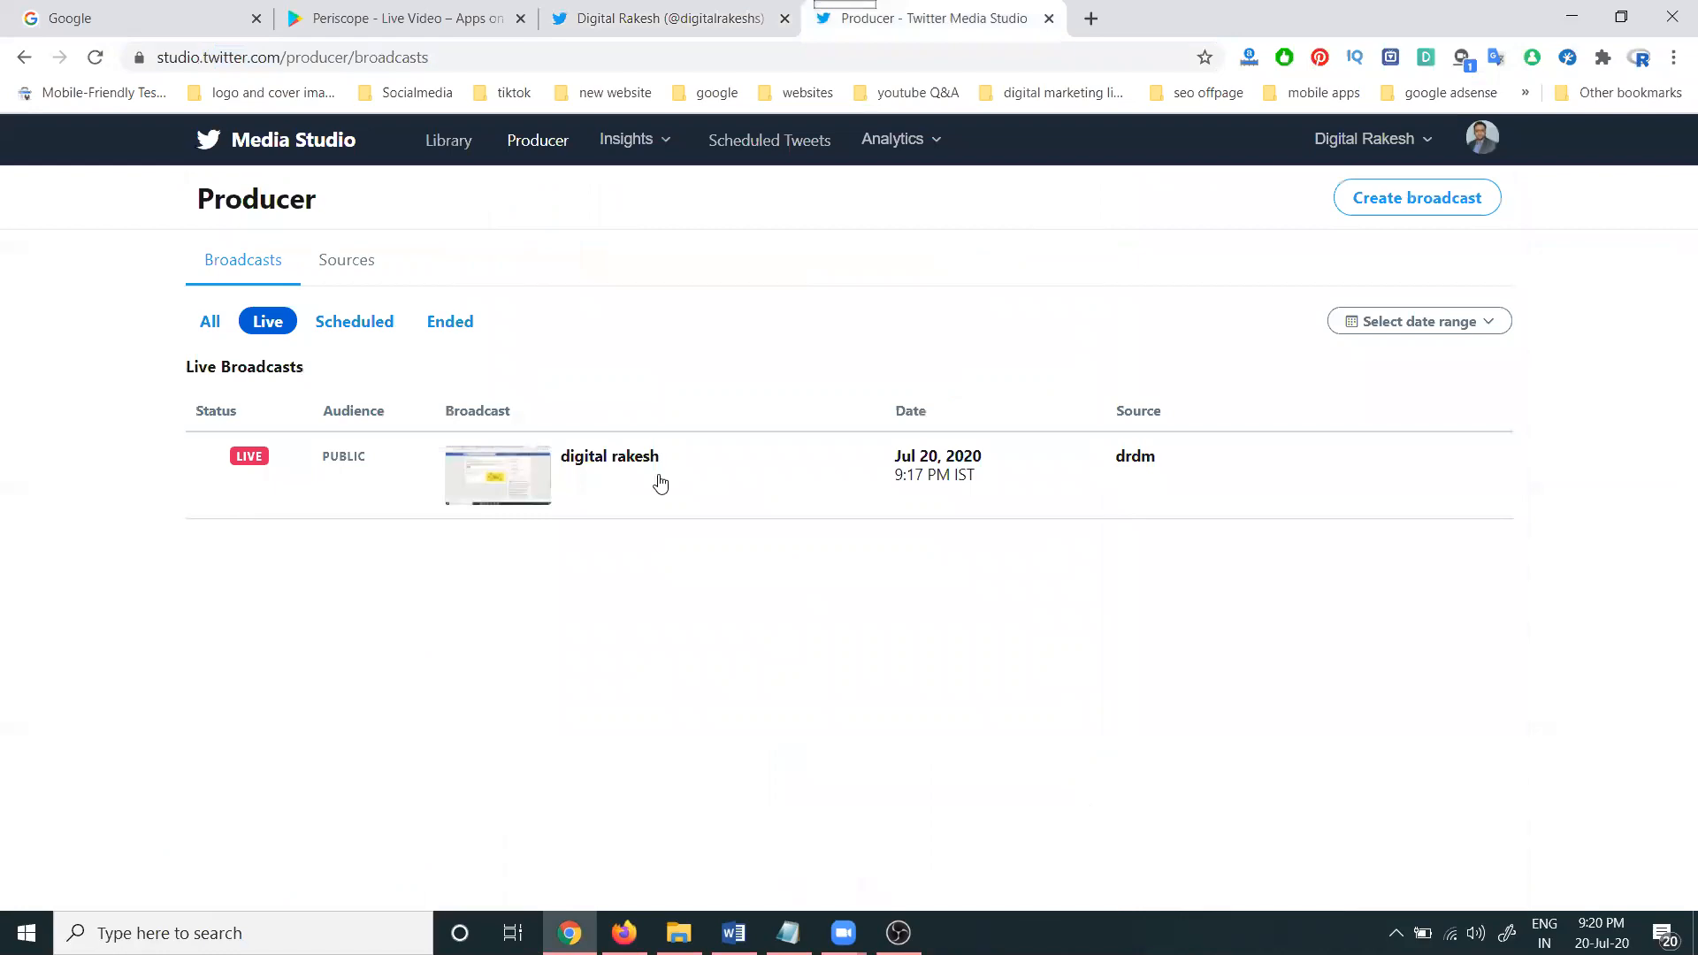
mouse_move(939, 485)
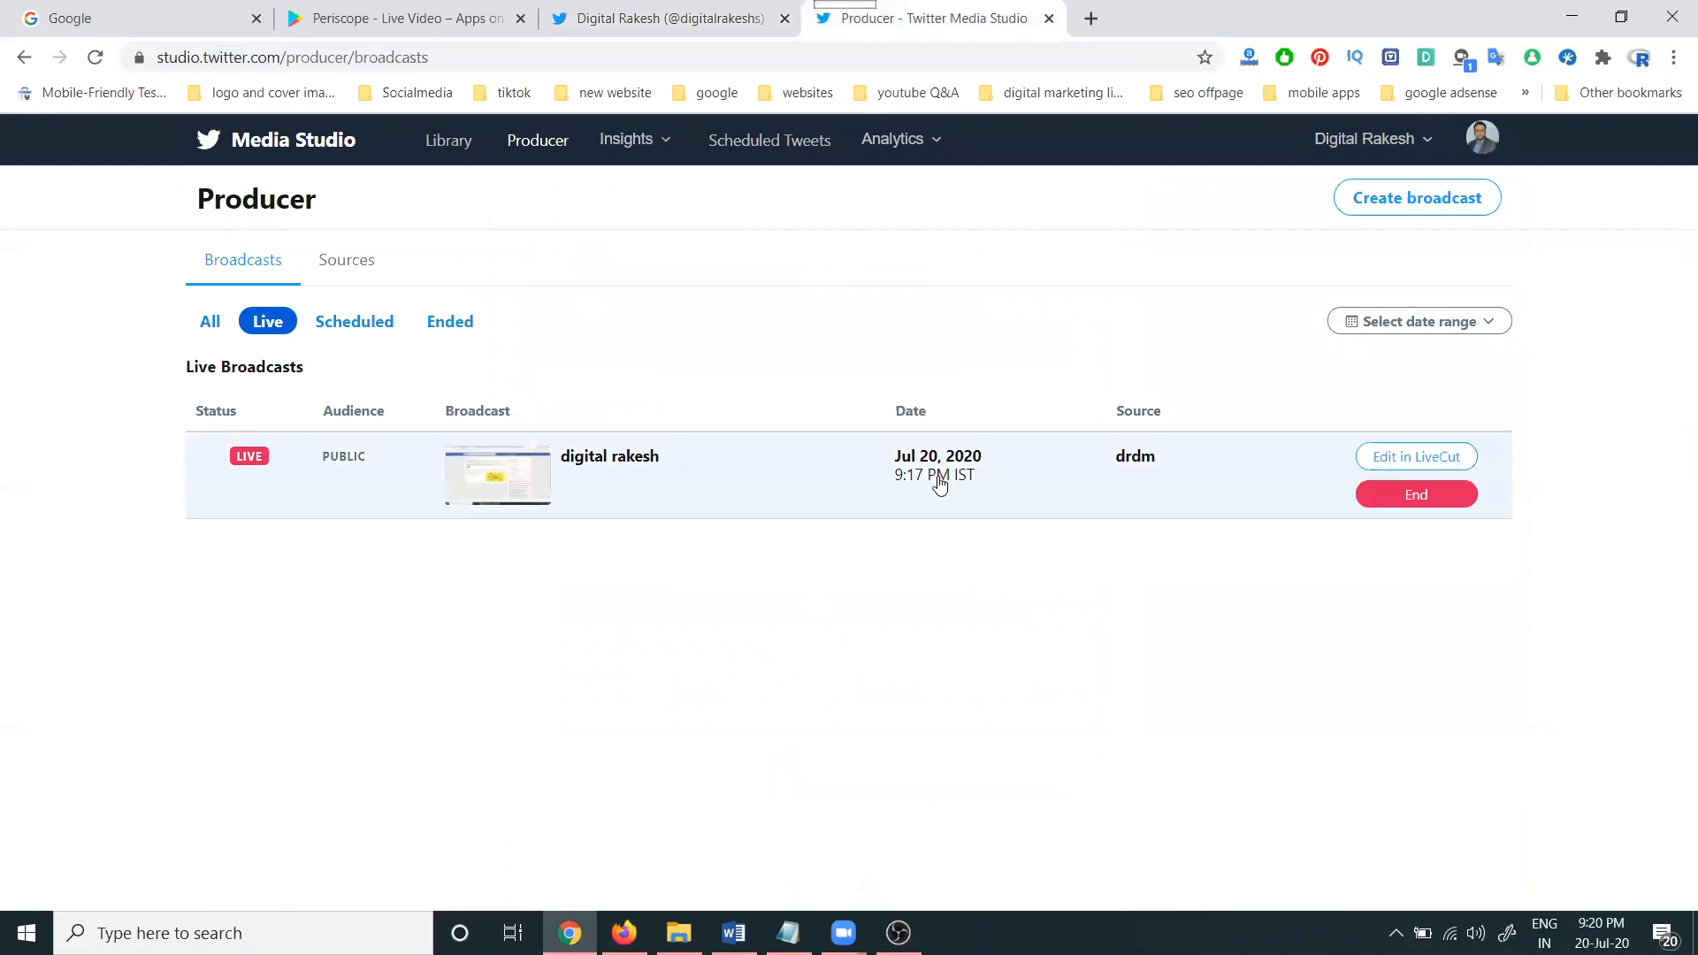
left_click(1389, 498)
left_click(1123, 573)
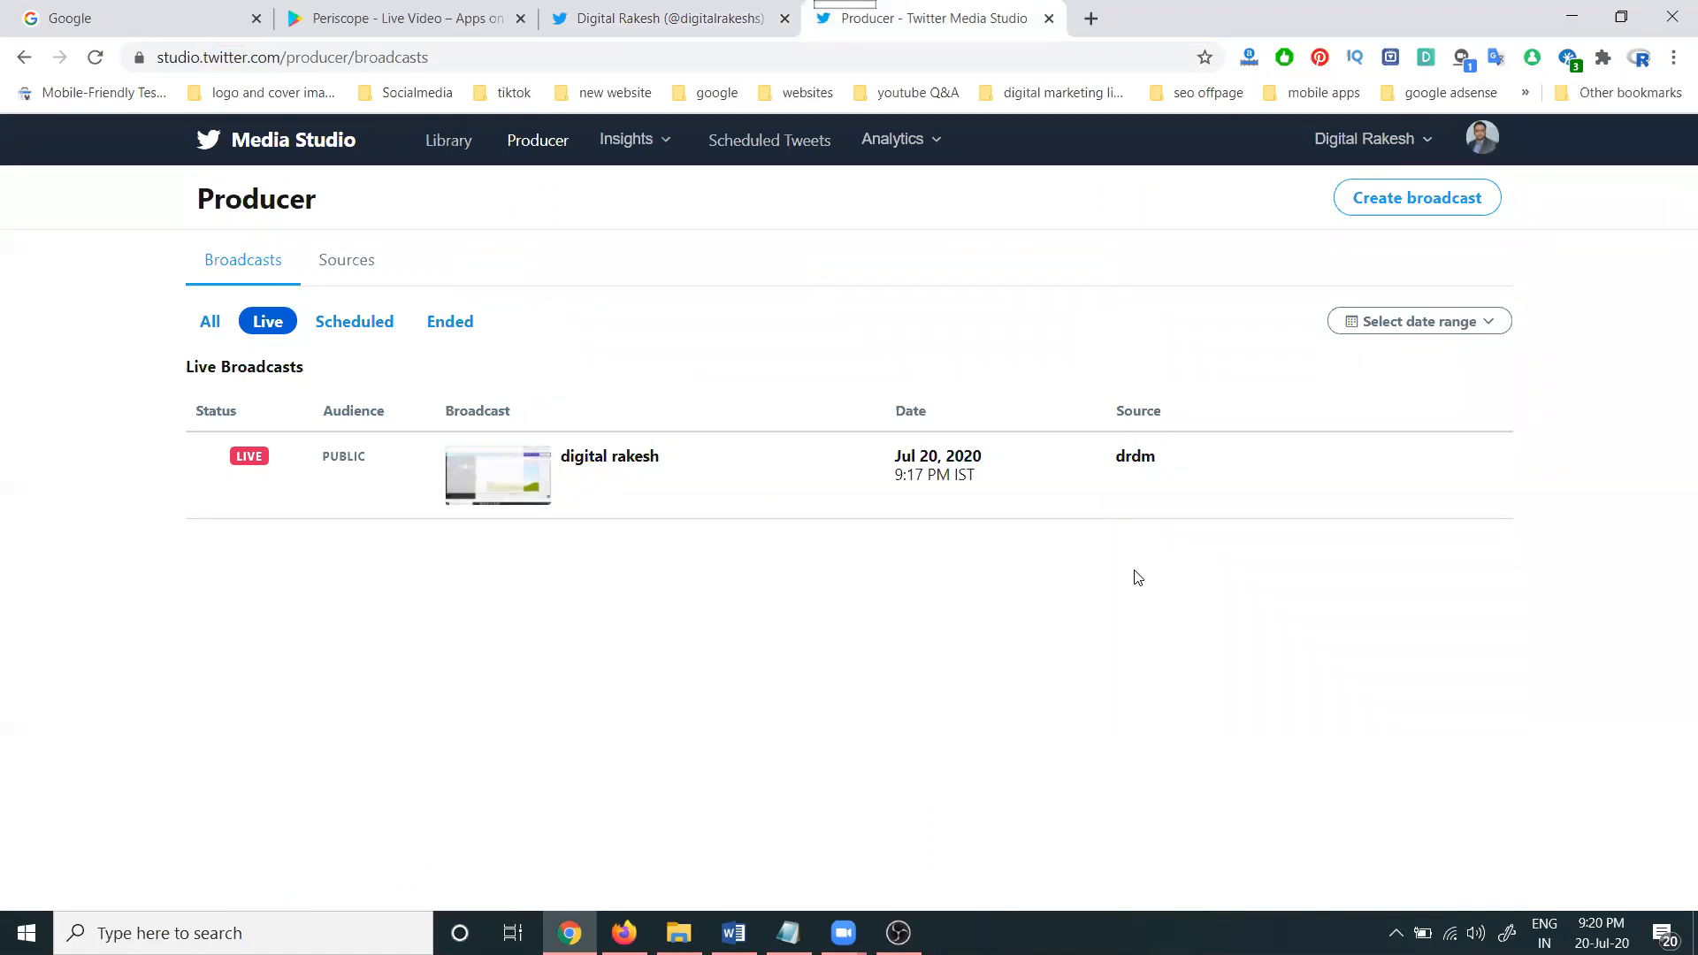
Stop streaming in OBS Studio and minimize the program to return to Producer.
key("alt+Tab")
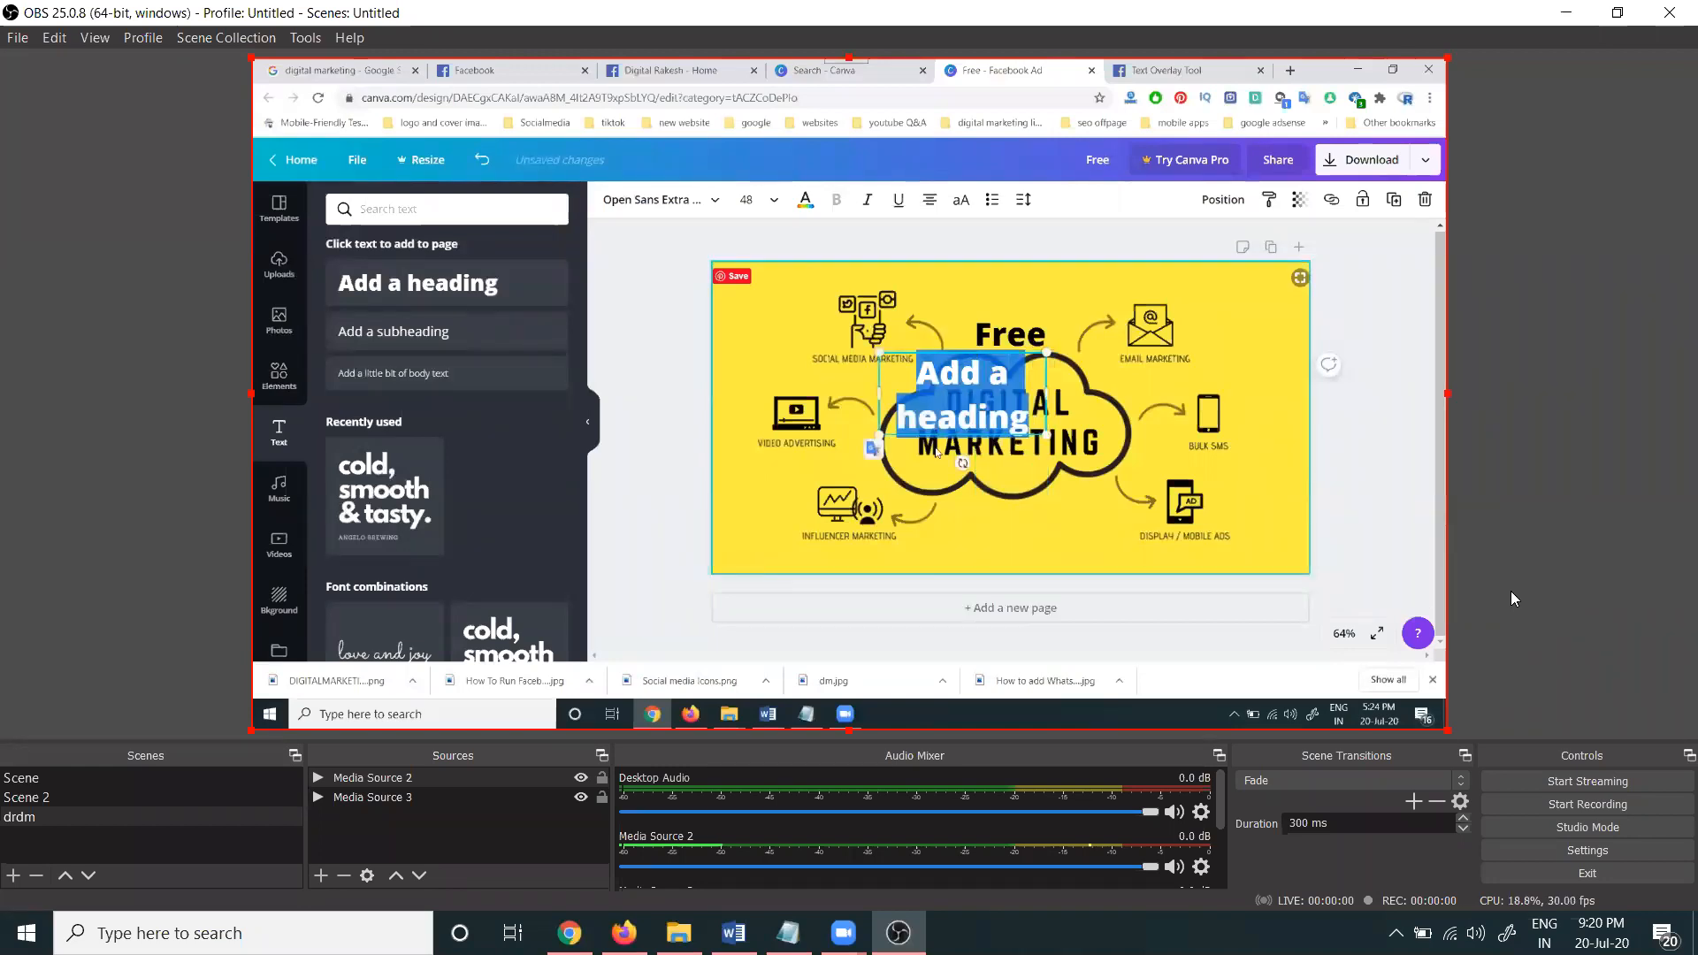
left_click(1564, 14)
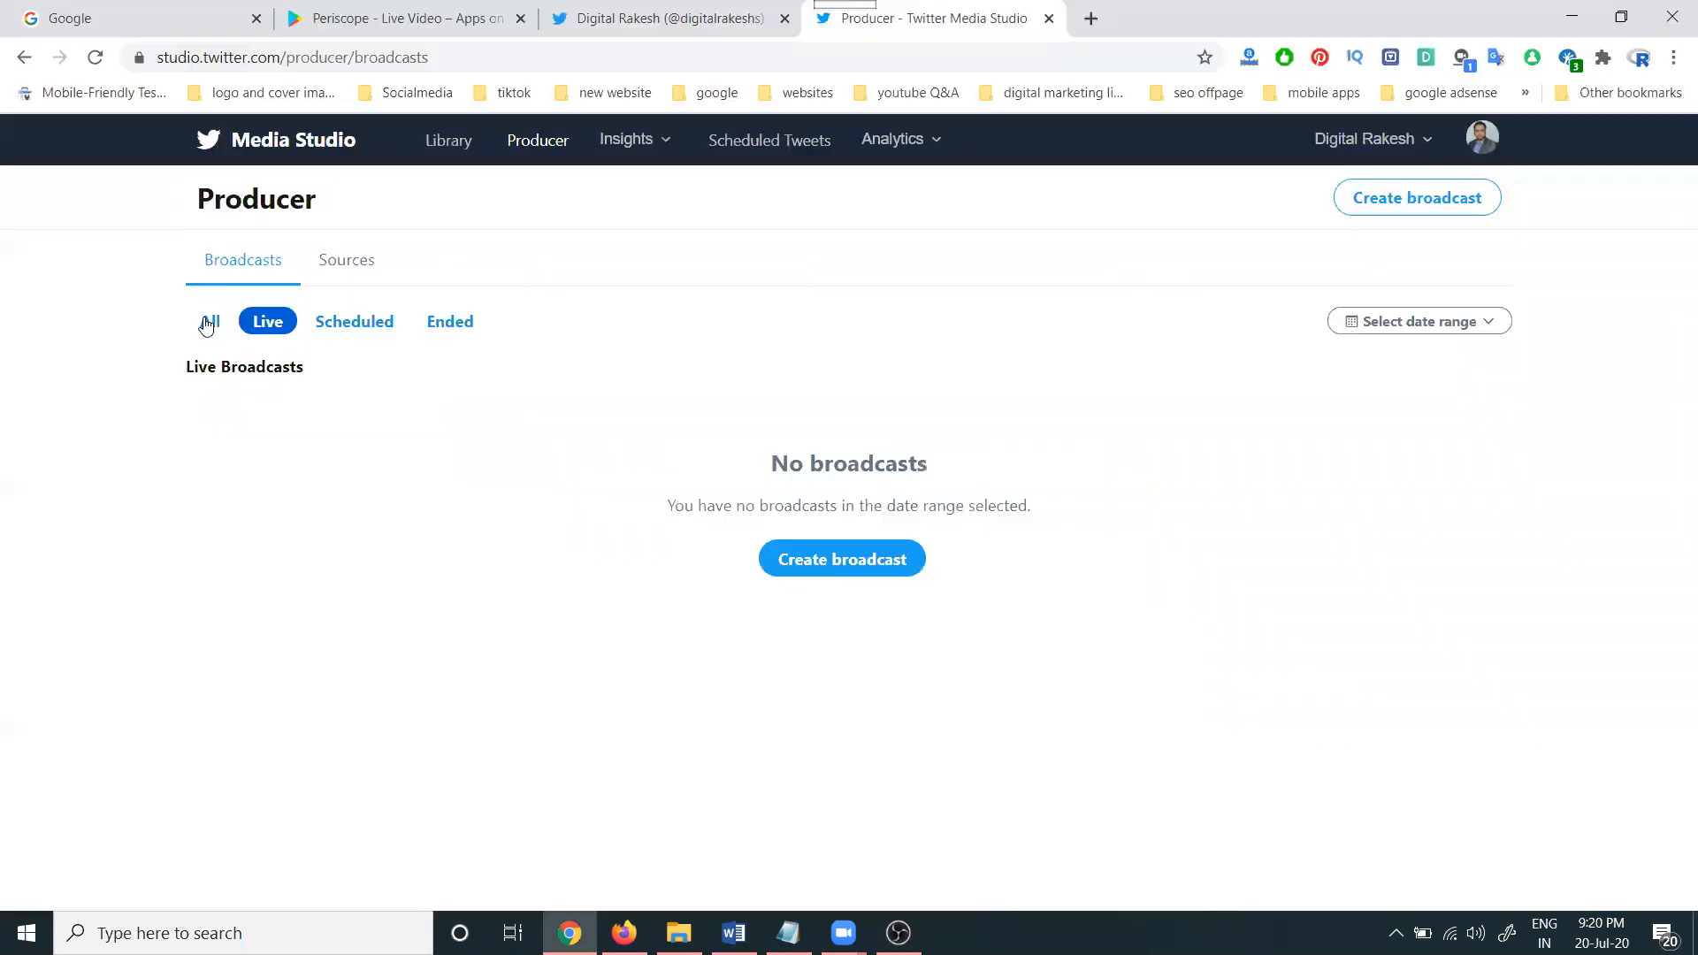
Open the details of the ended Jul 20, 2020 broadcast from the list of all broadcasts and play its recording muted.
left_click(210, 324)
left_click(532, 678)
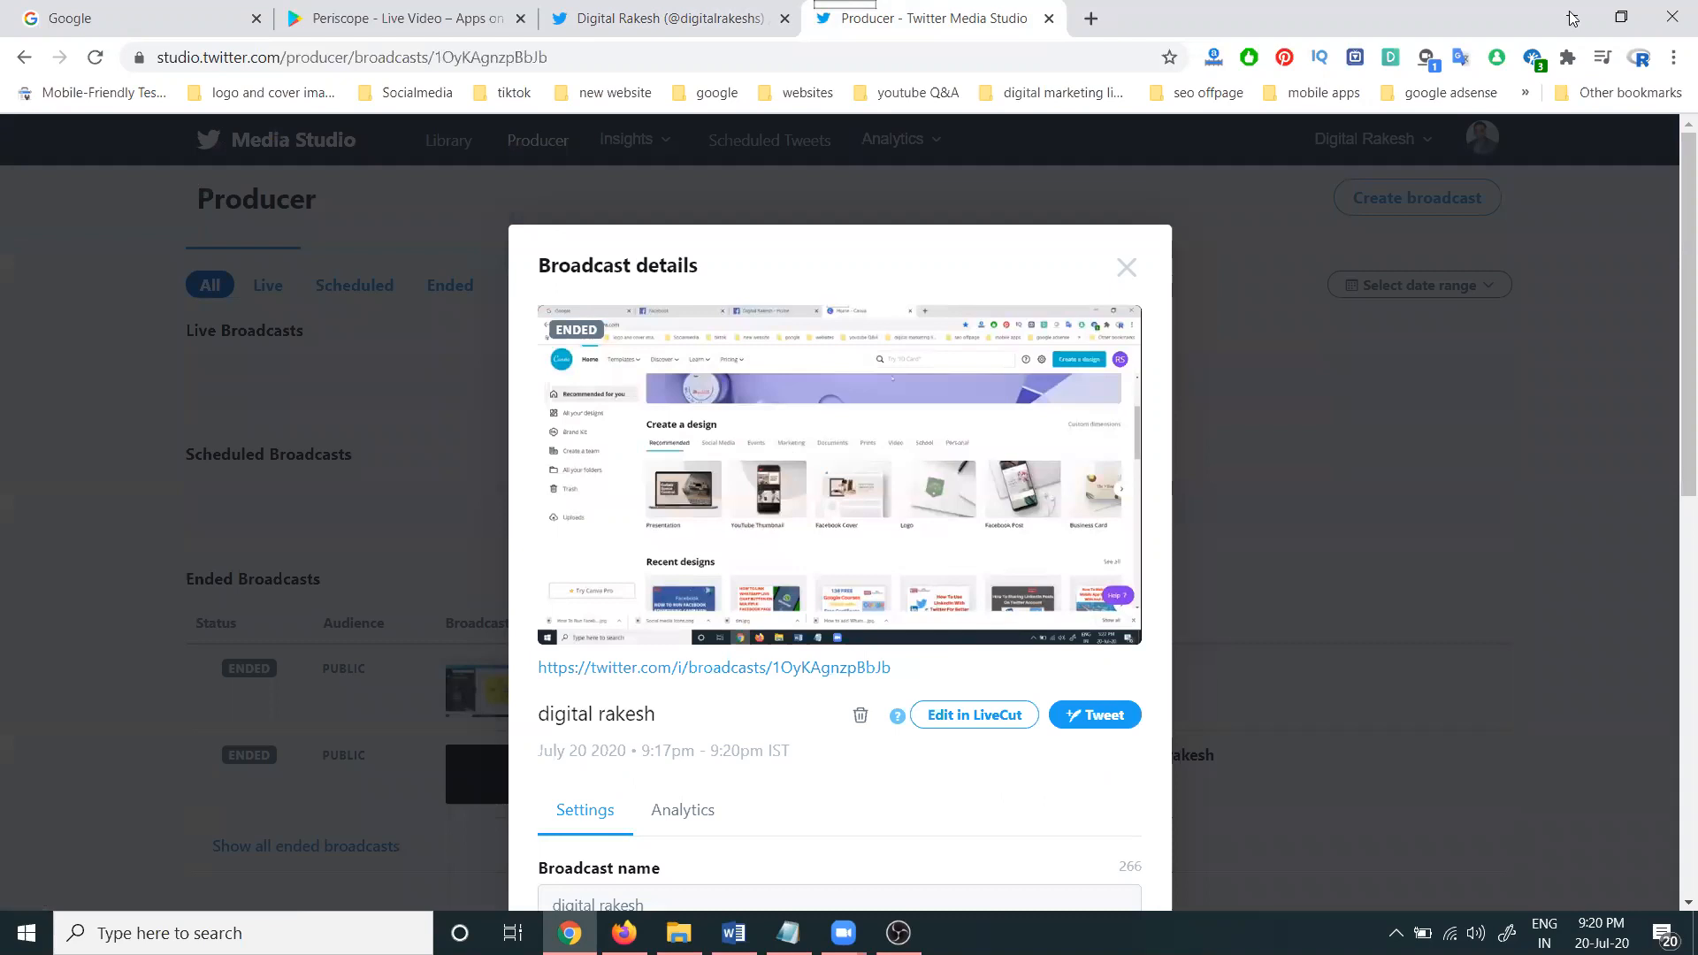
left_click(948, 547)
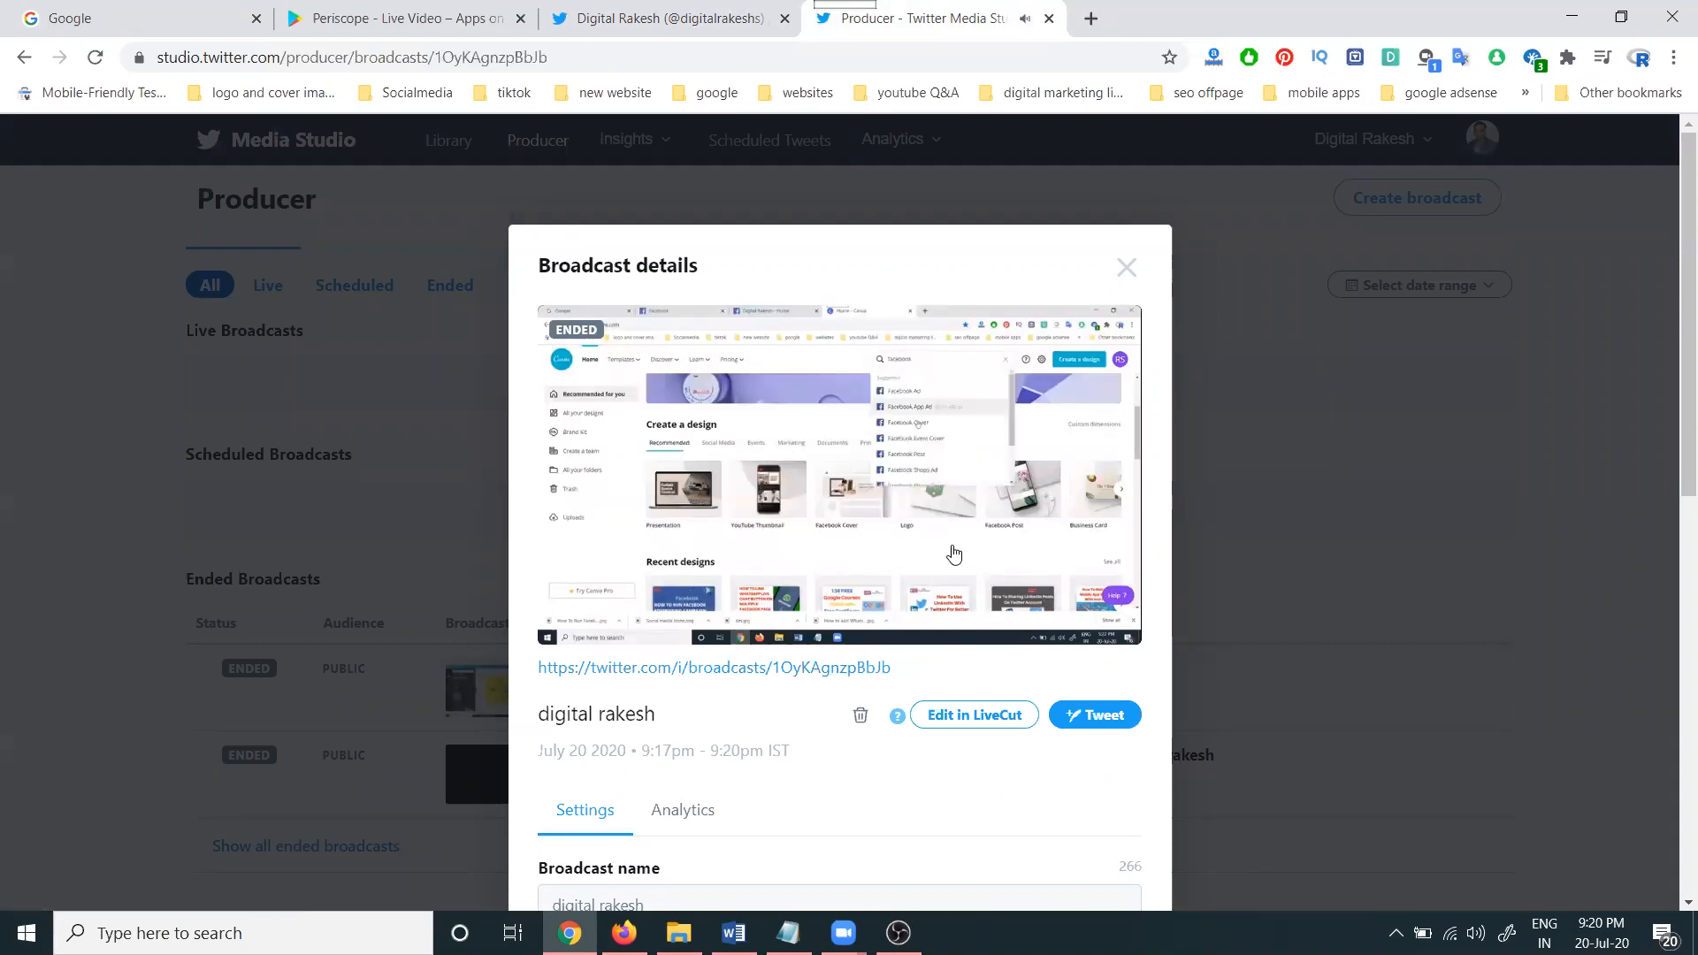
left_click(1067, 624)
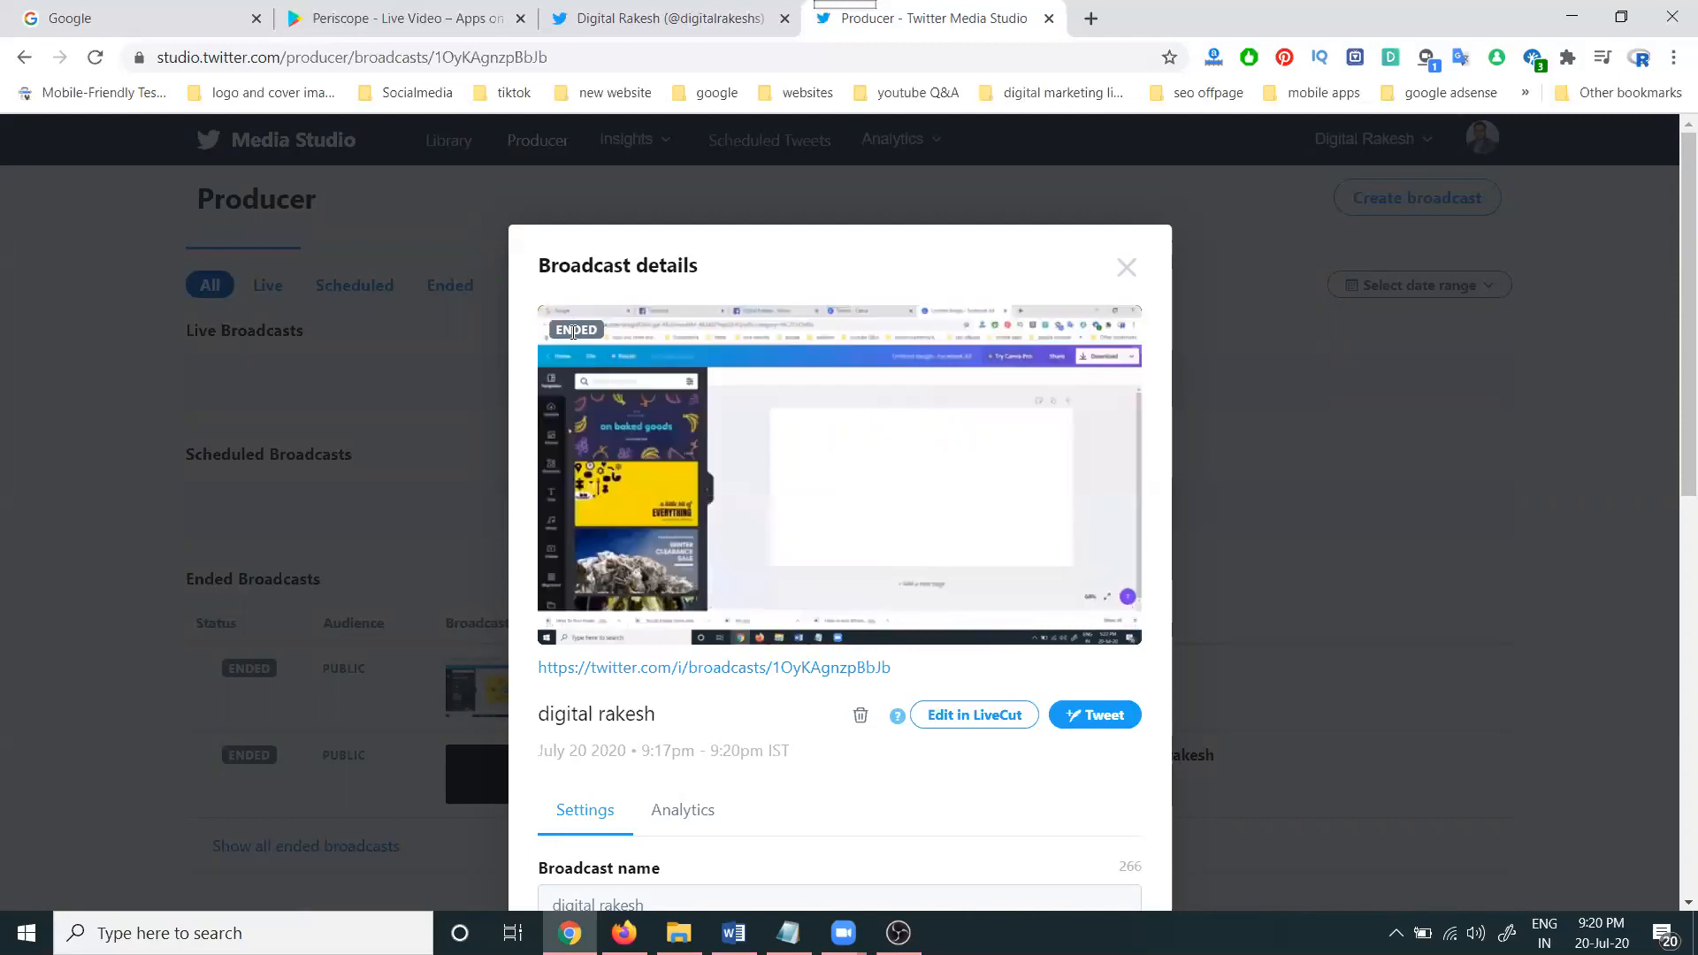
Tweet the ended broadcast with the Twitter profile's URL as its text, muting the preview.
left_click(1091, 729)
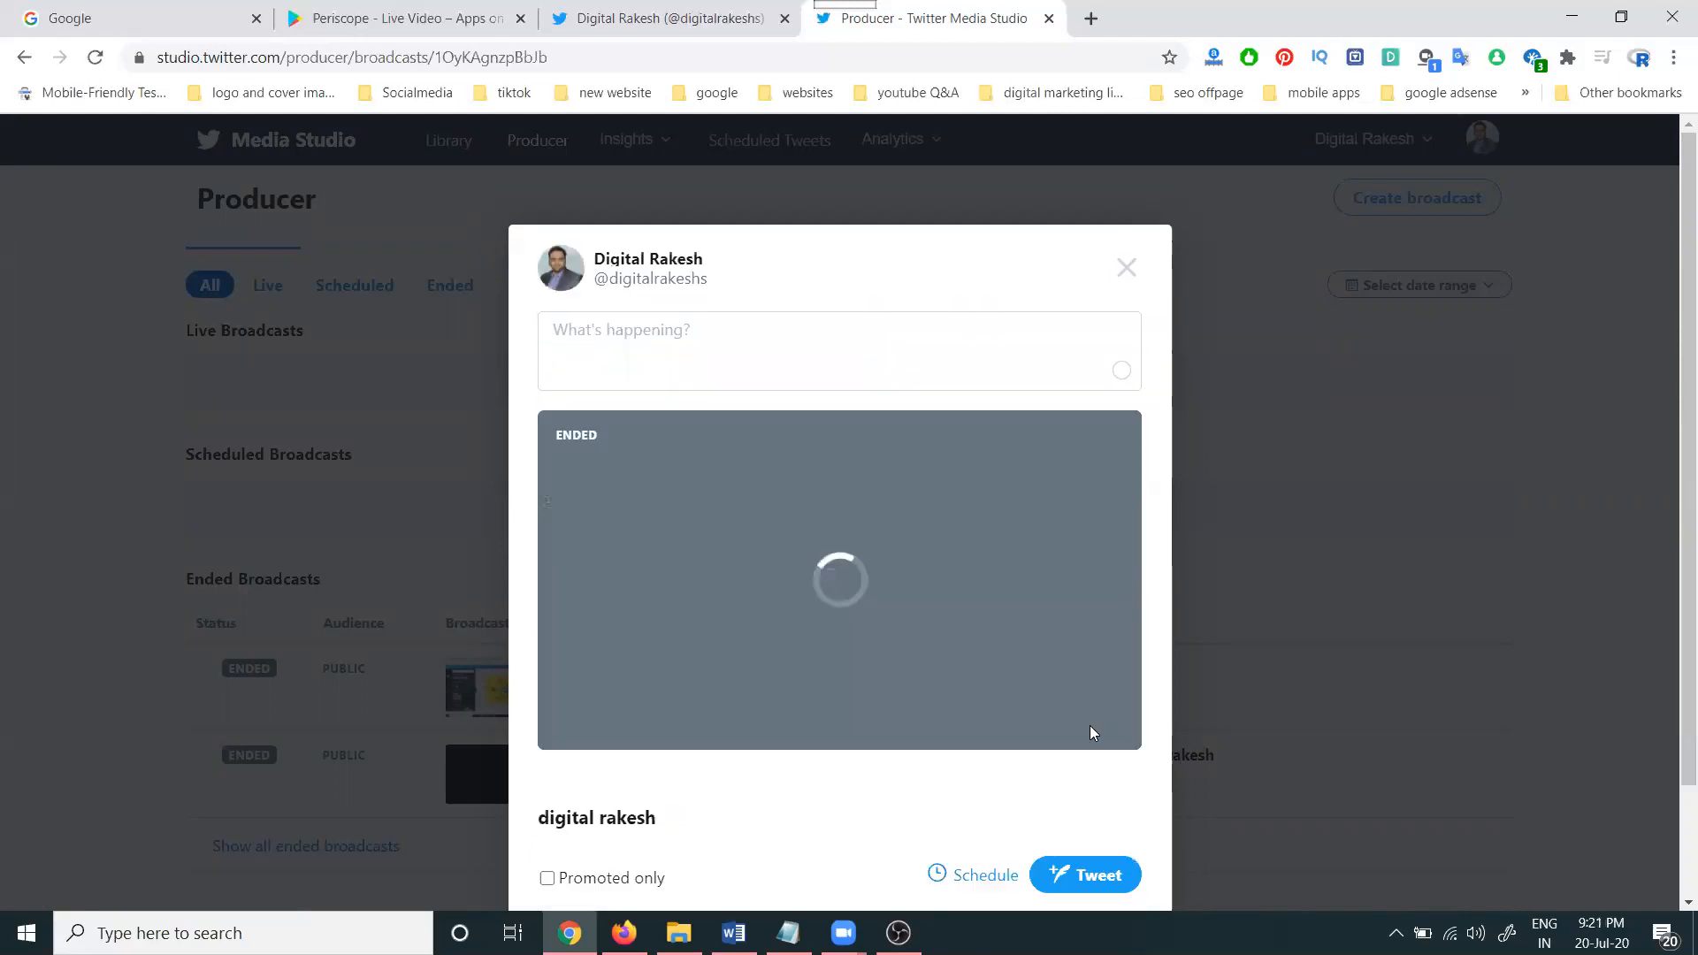
left_click(978, 345)
type("https://twitter.com/digitalrakeshs")
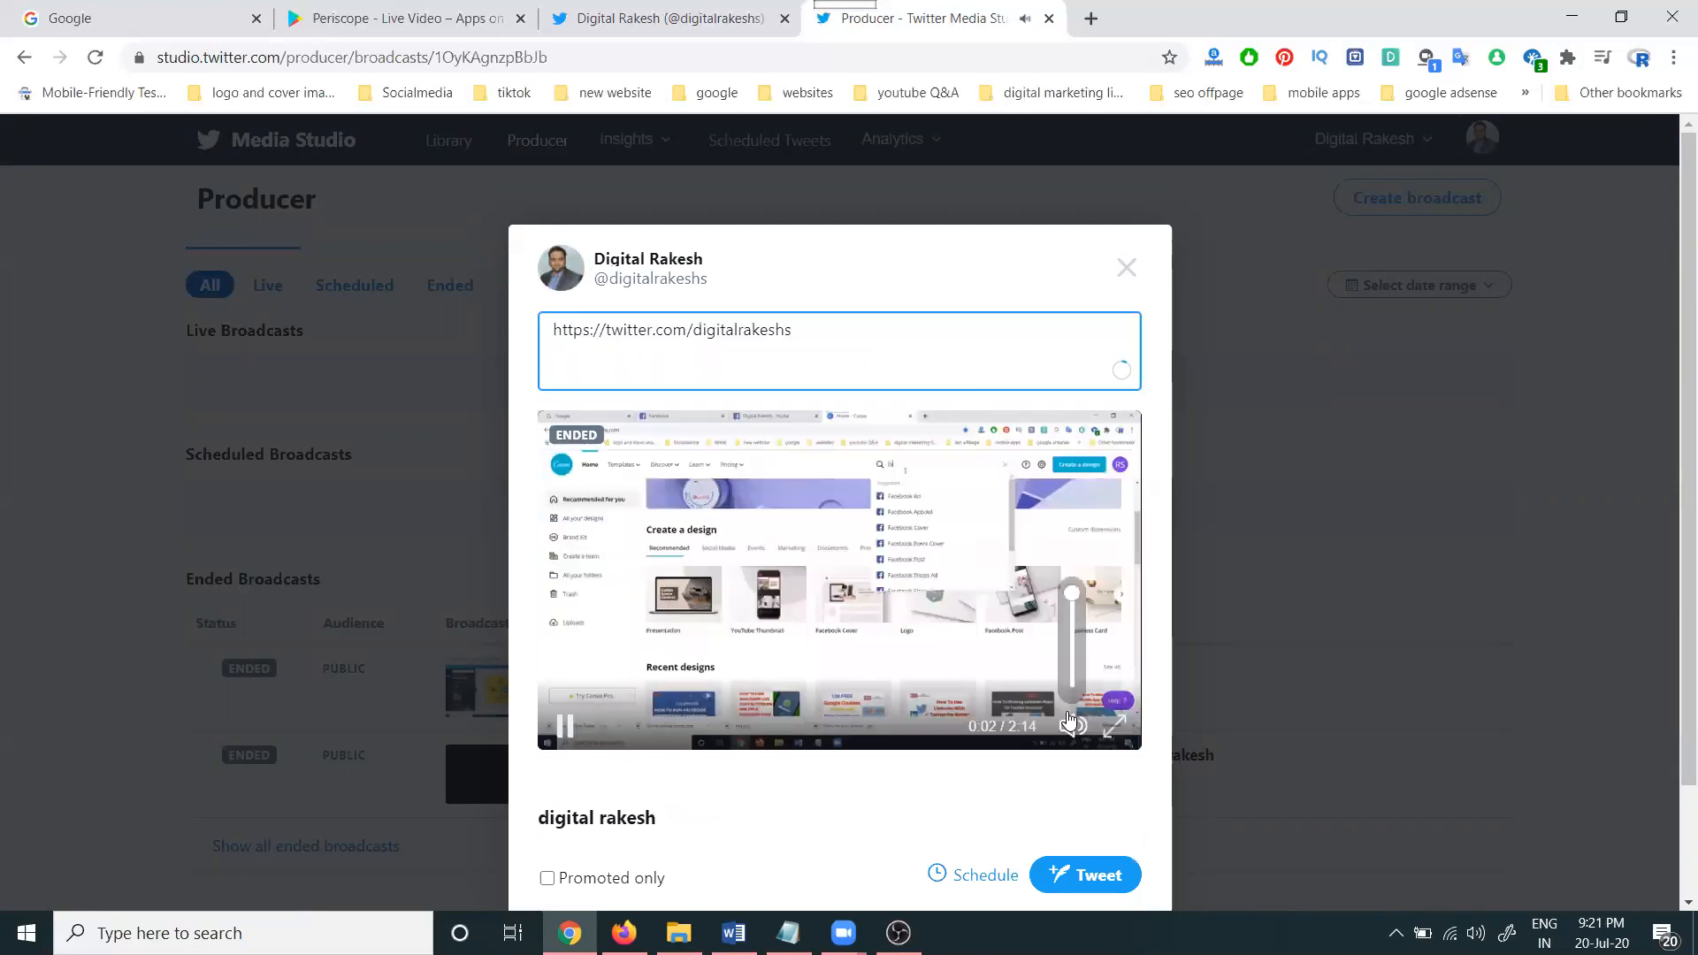
left_click(1073, 738)
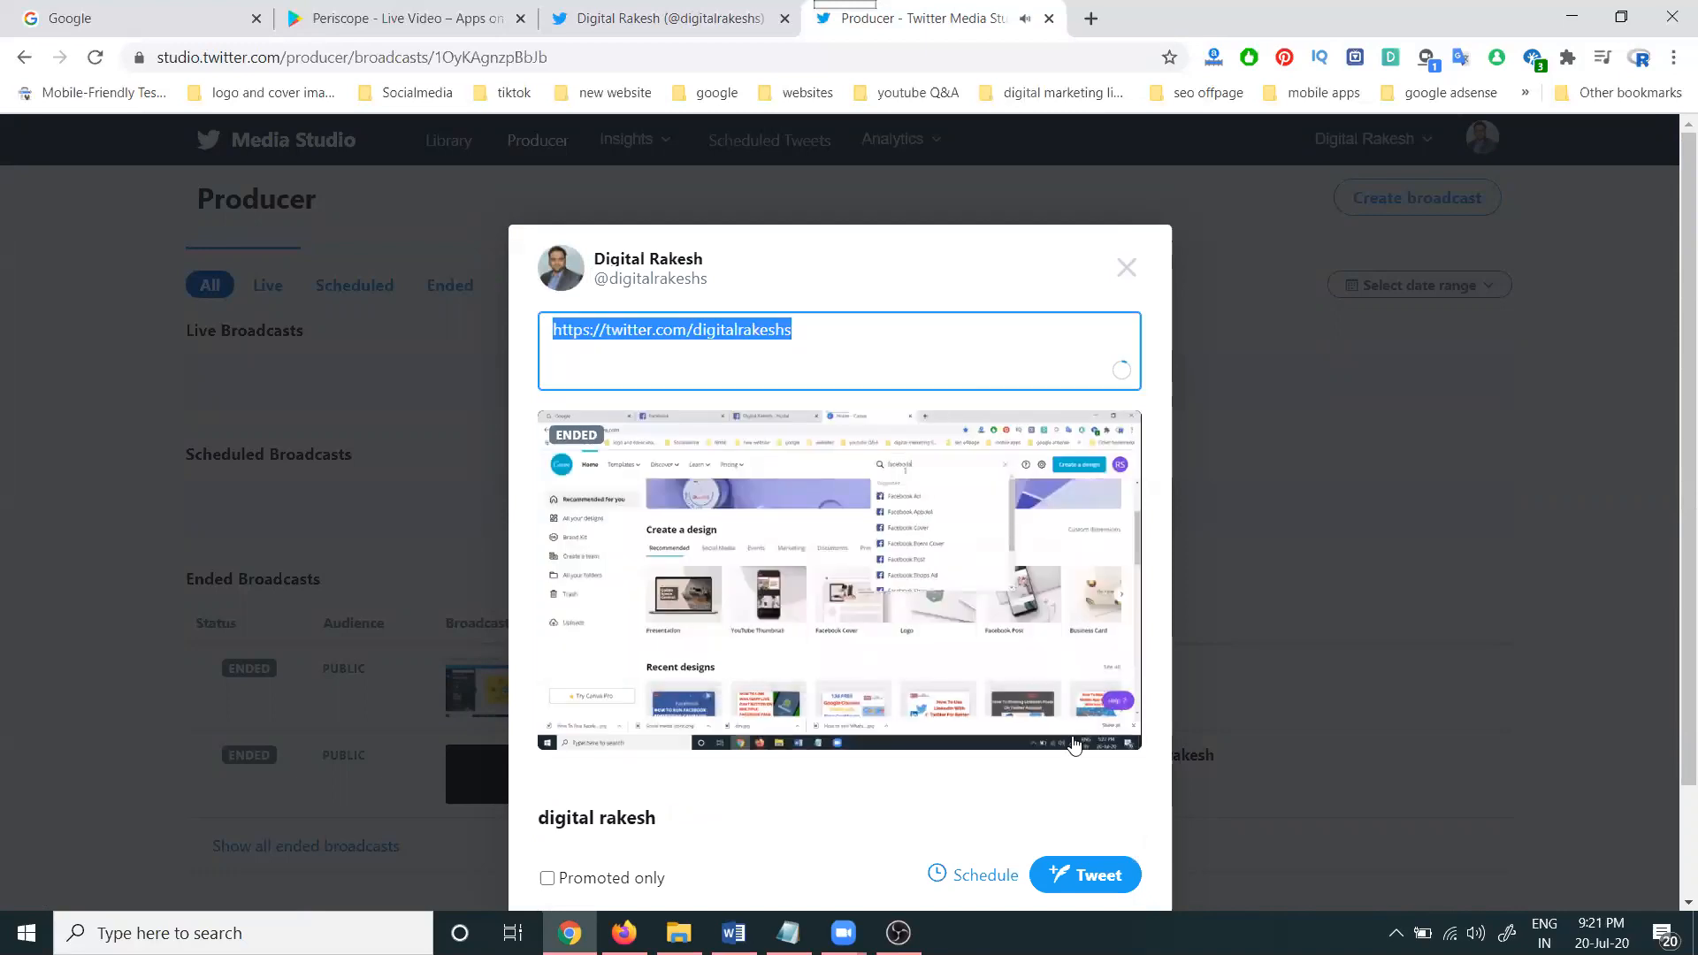
left_click(1079, 723)
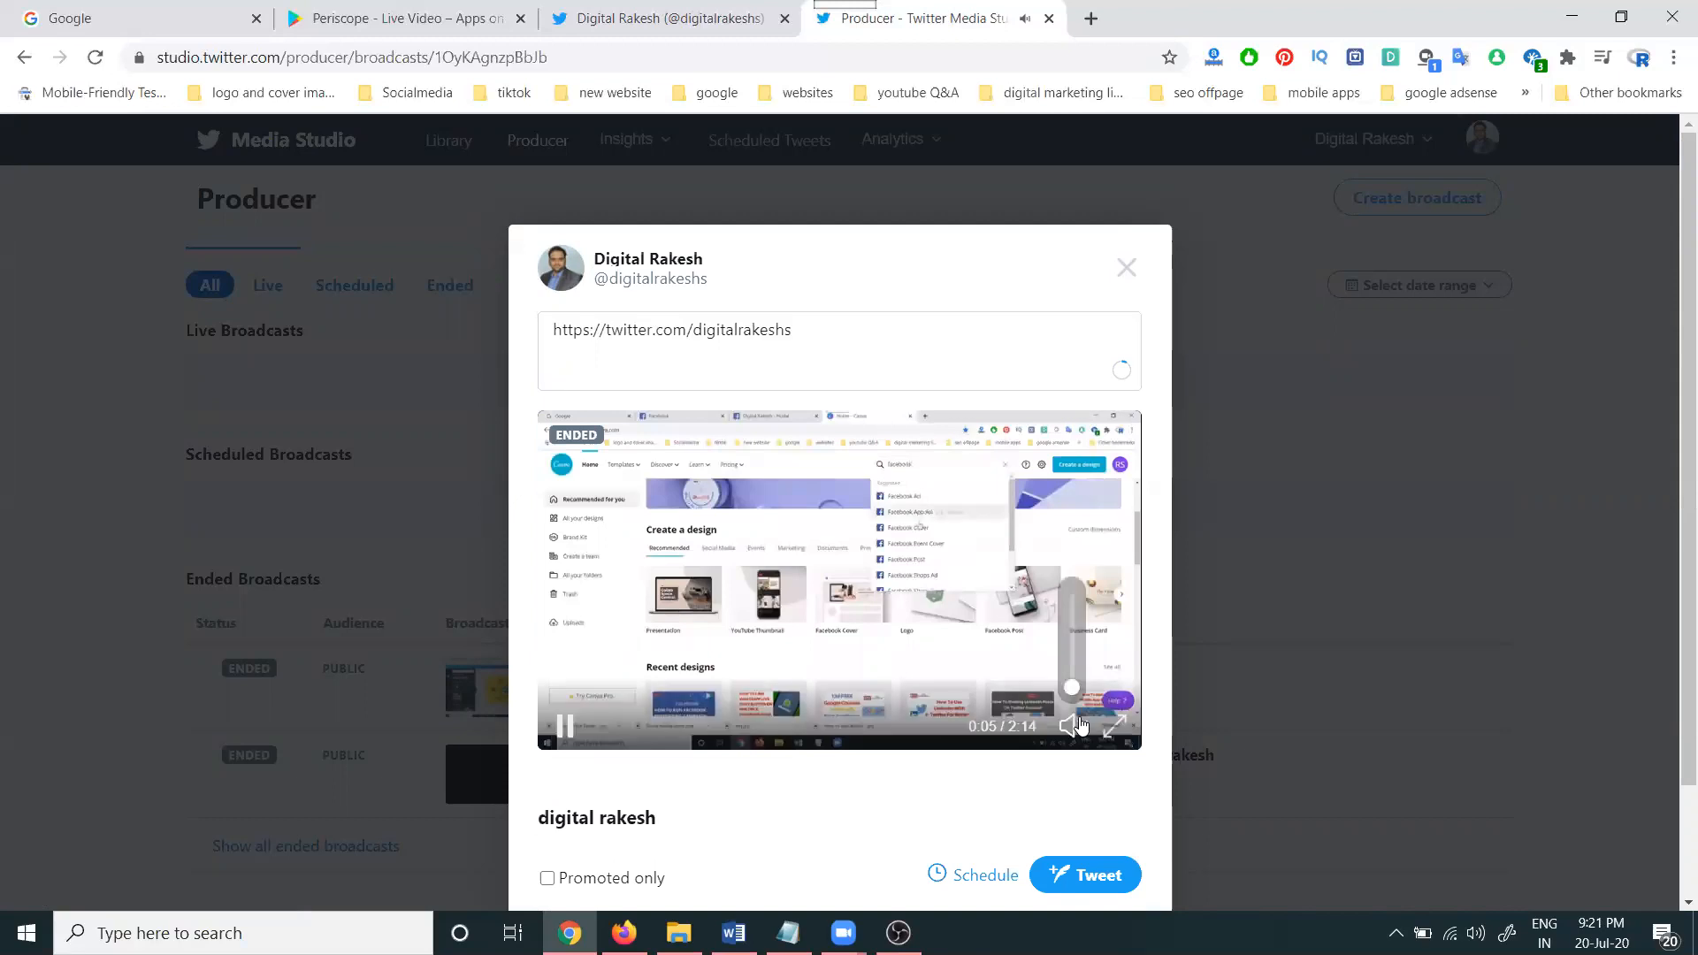
left_click(1064, 858)
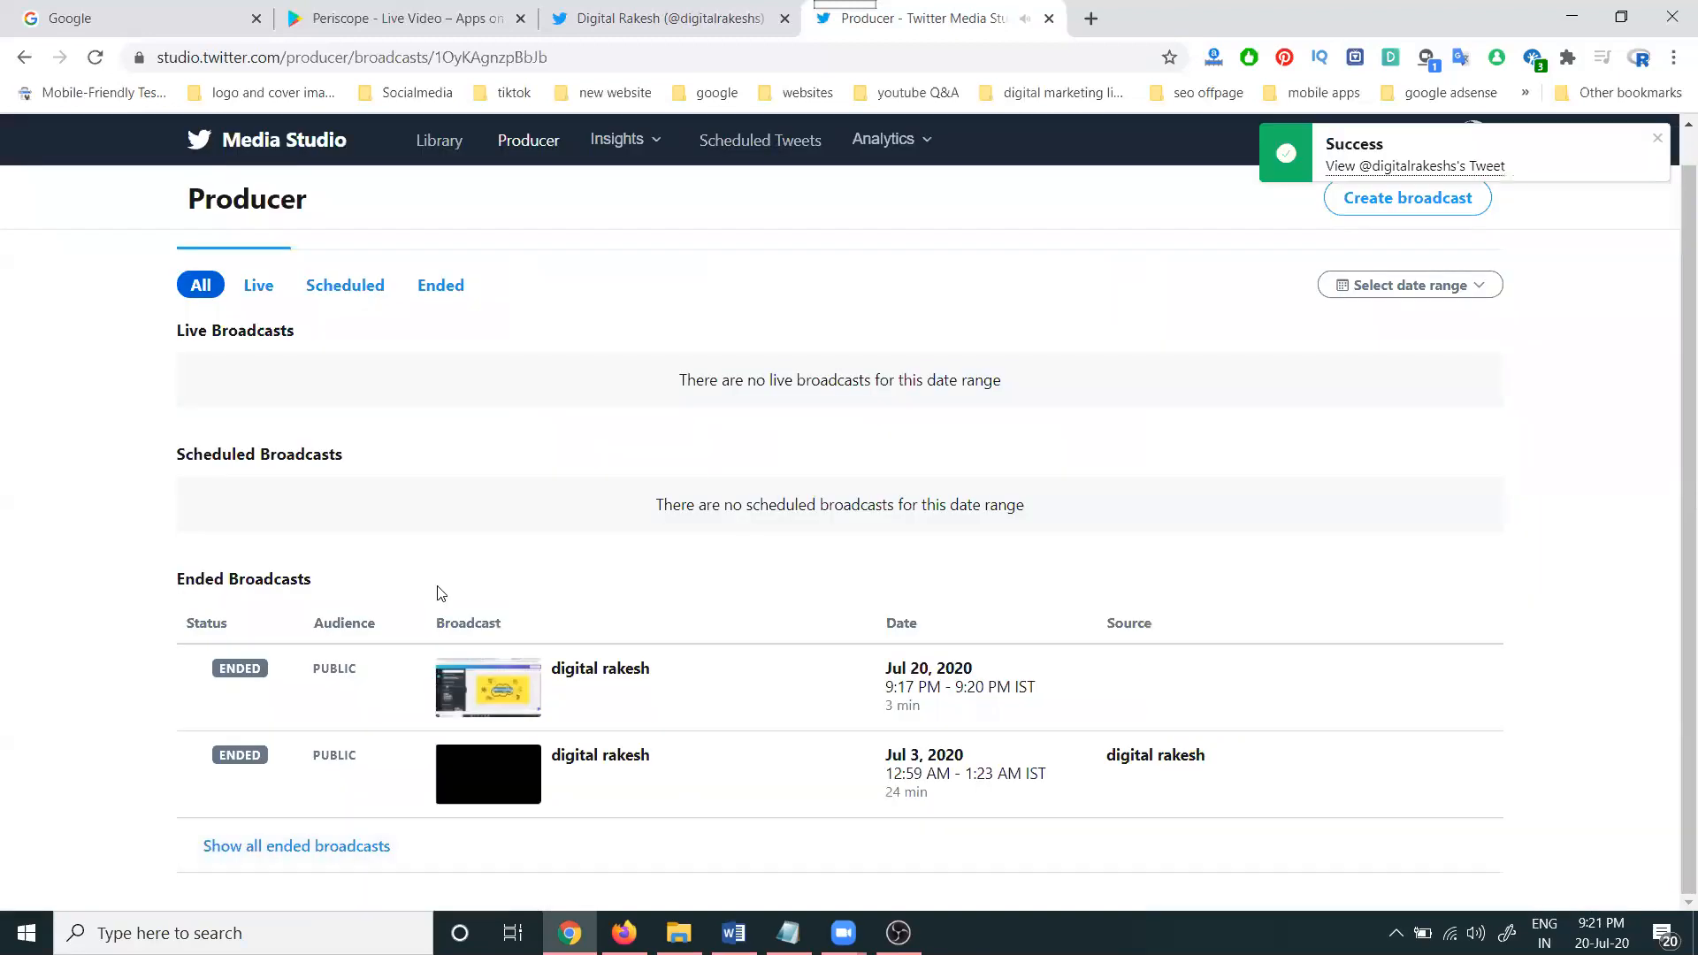
Reload the Twitter profile in Firefox and examine the new tweet and the earlier tweet of the ended broadcast.
key("alt+Tab")
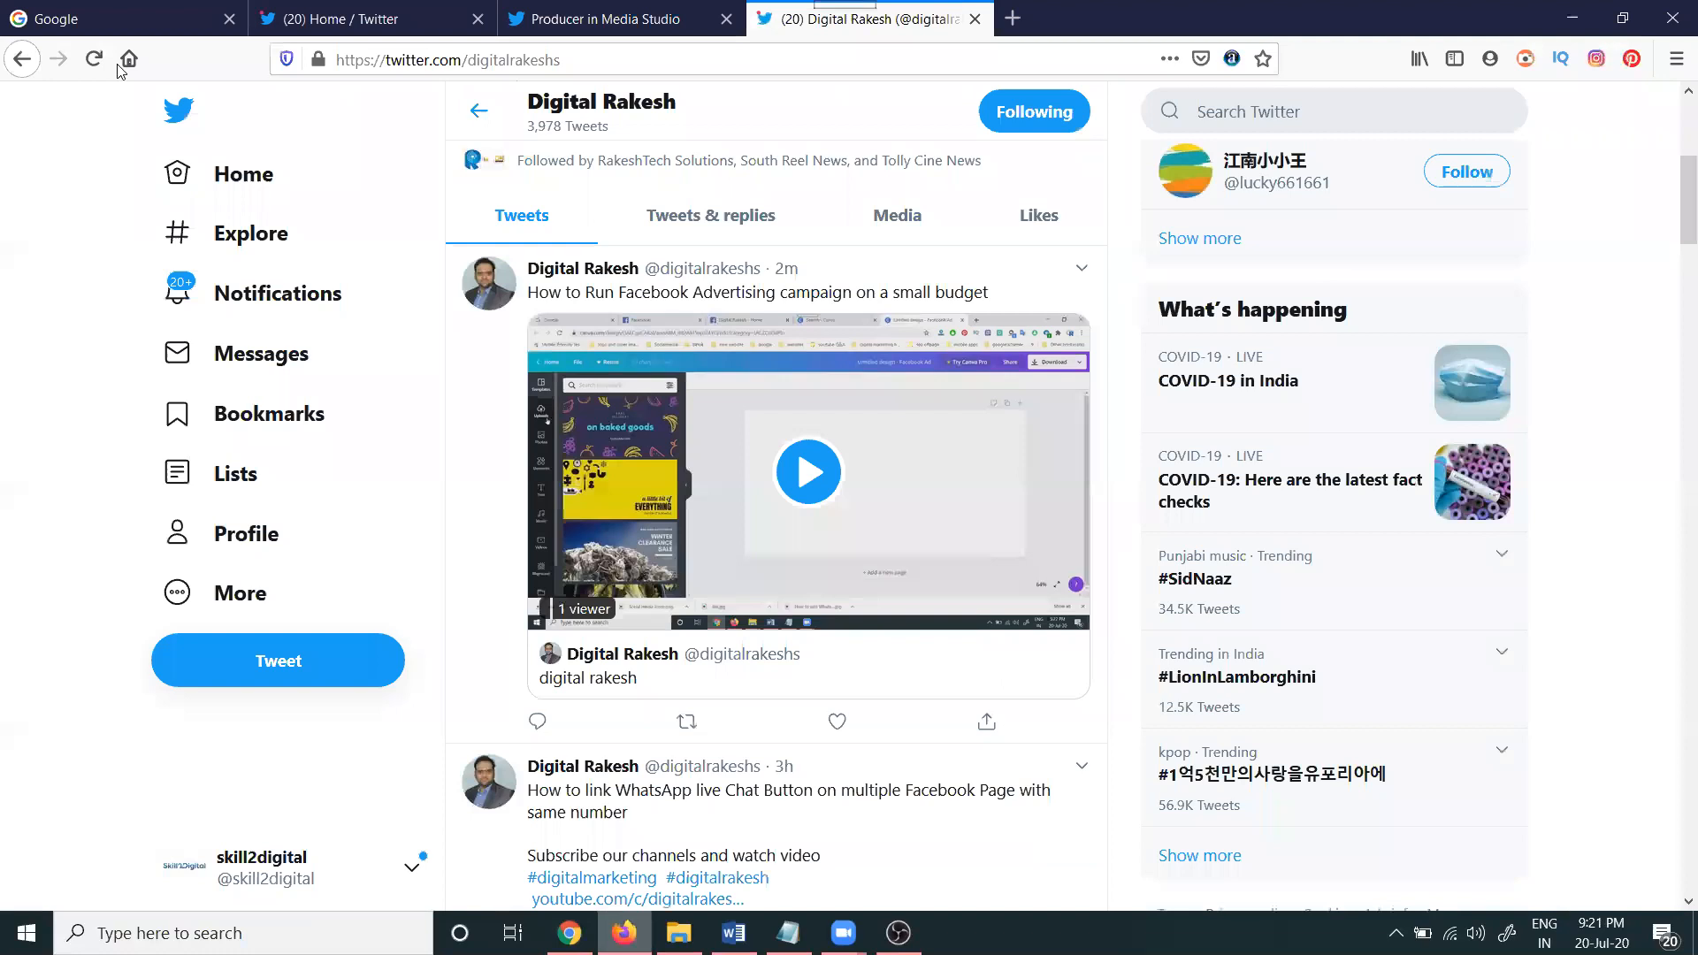
left_click(94, 58)
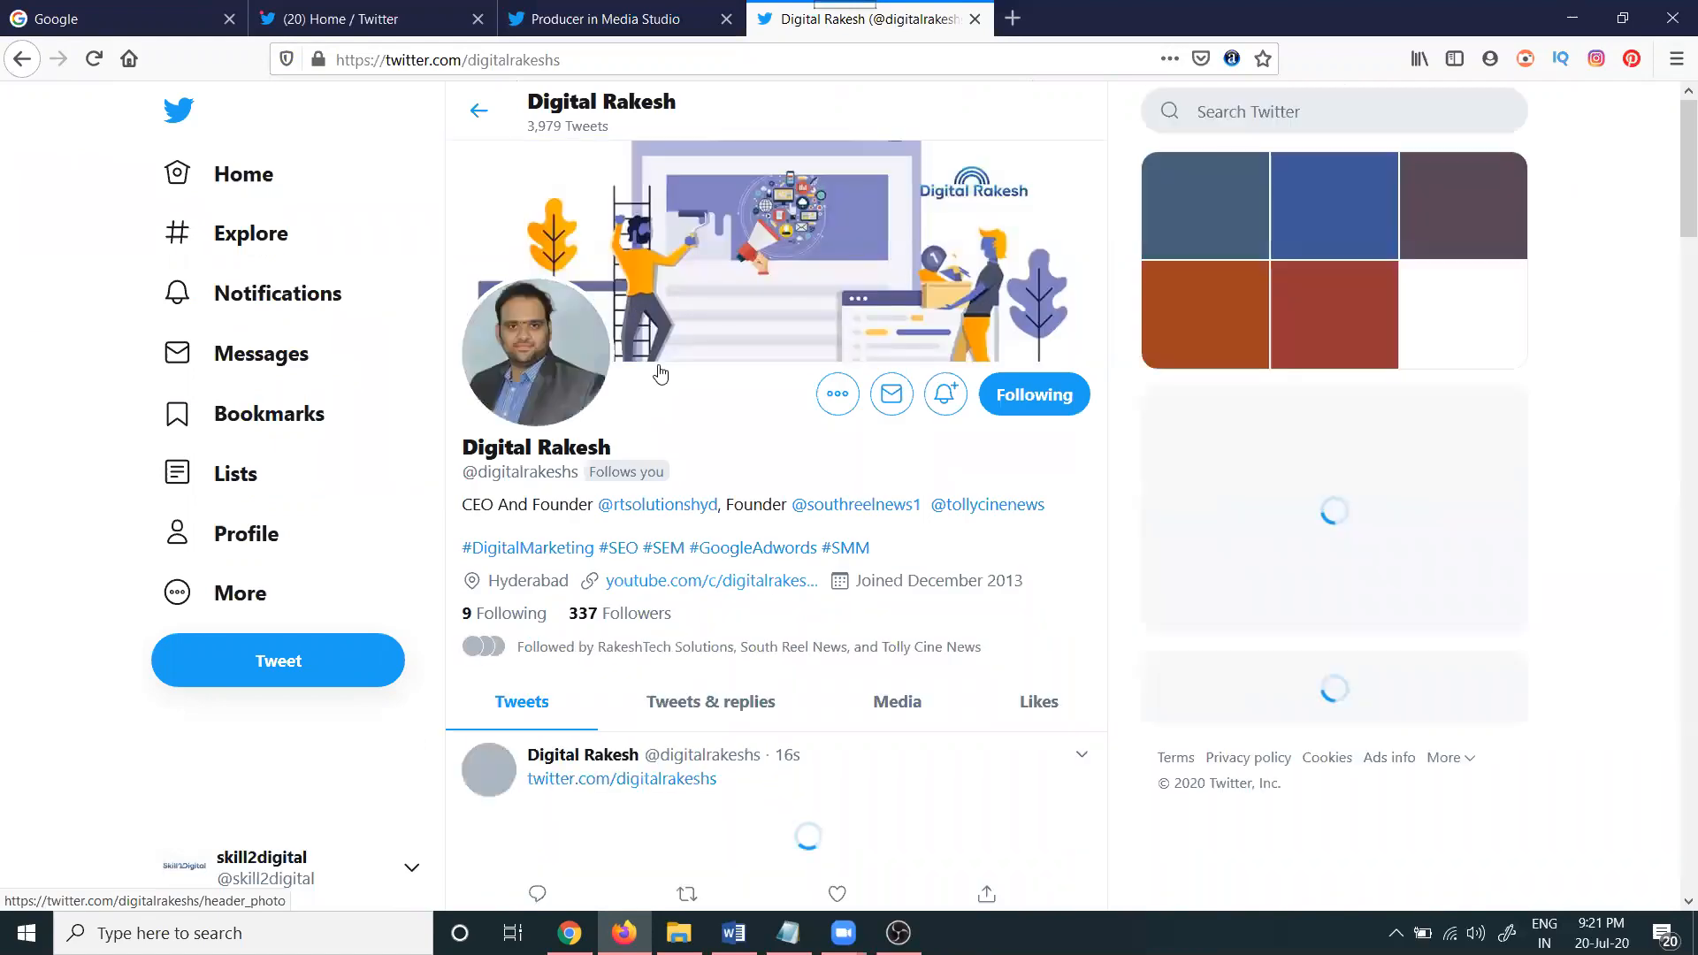
scroll(537, 442, "down", 3)
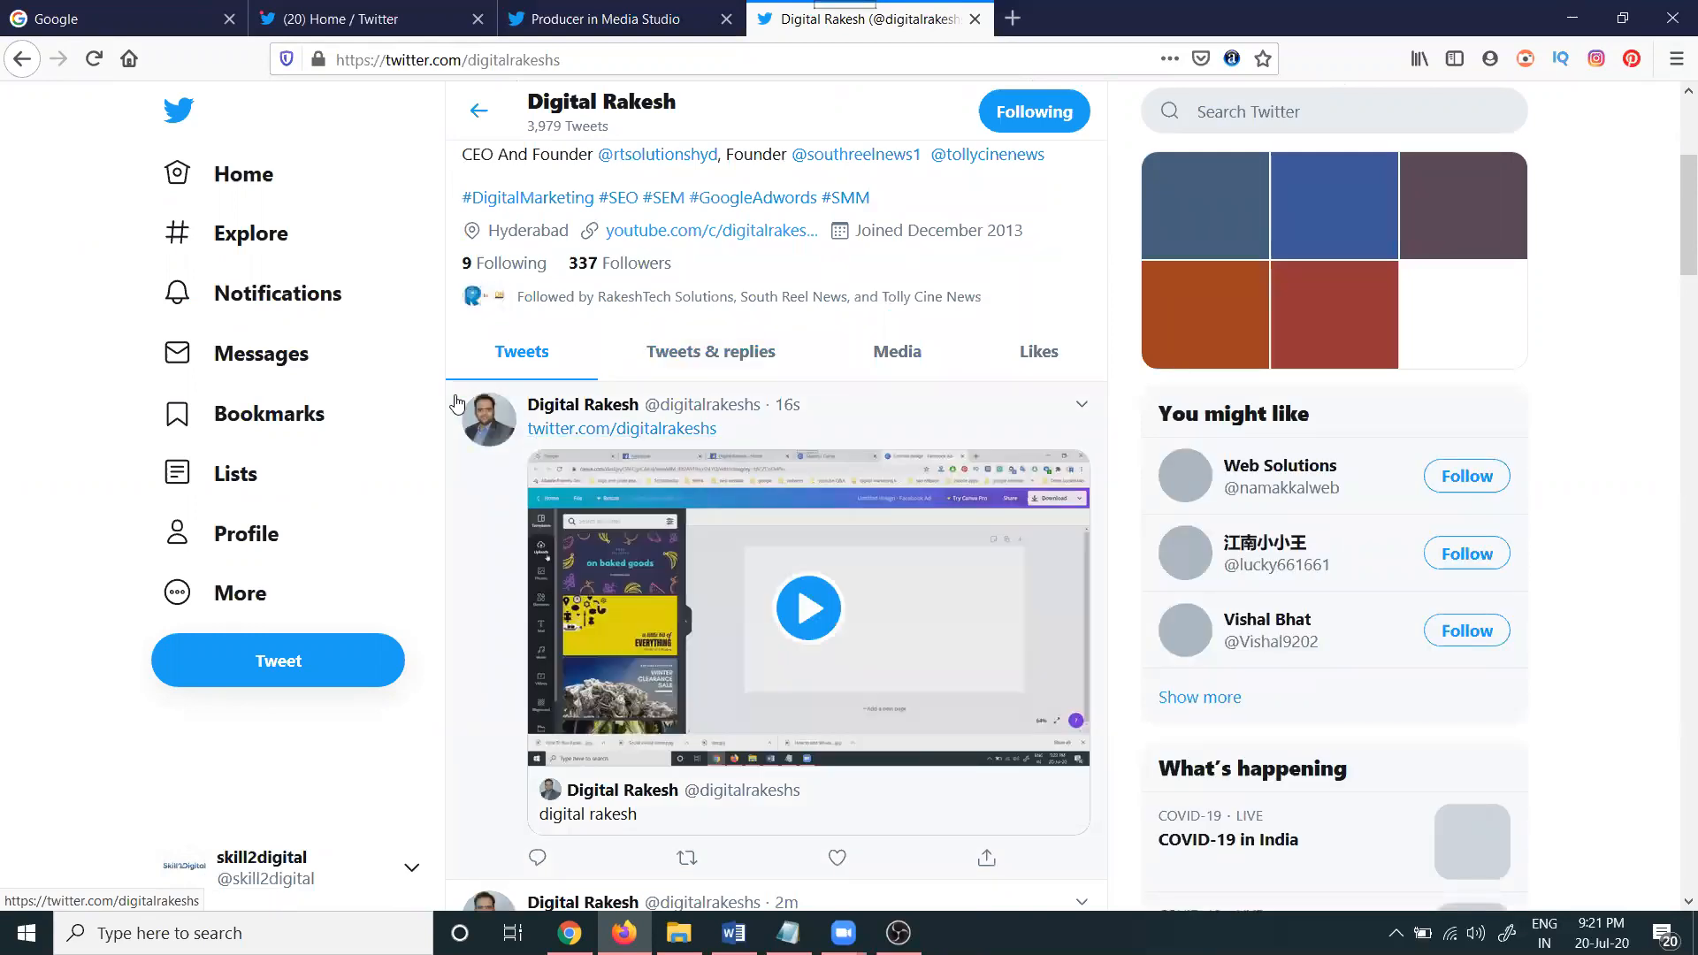
scroll(631, 403, "down", 3)
scroll(632, 403, "down", 4)
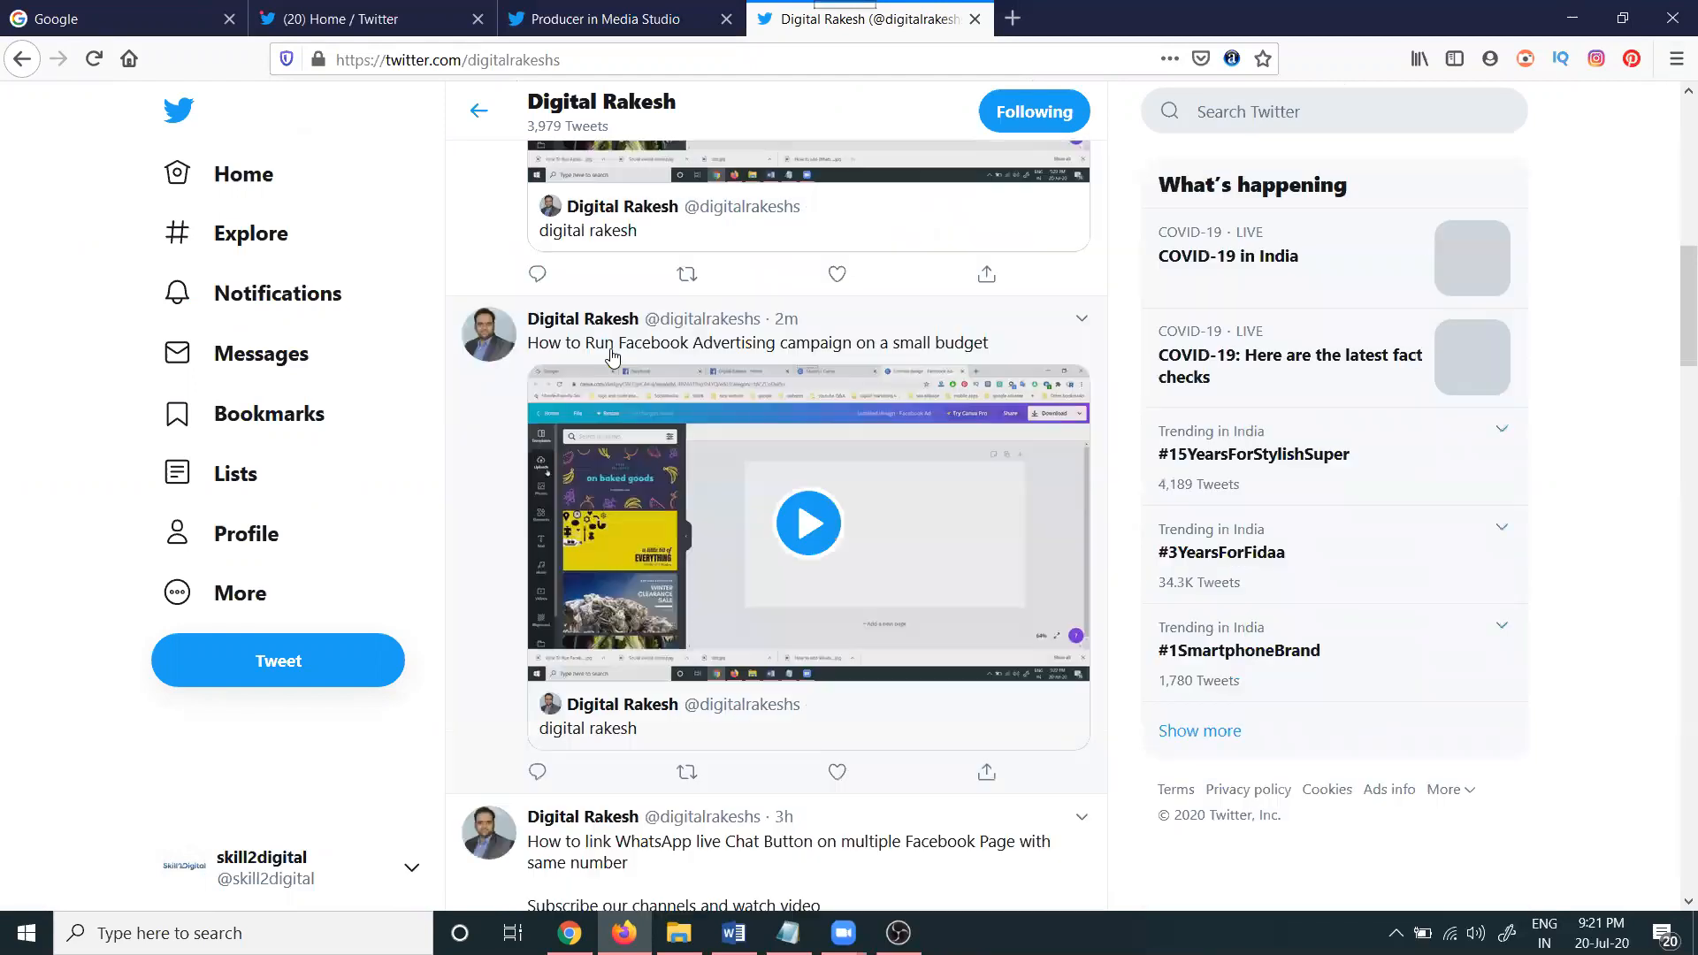
scroll(708, 455, "up", 7)
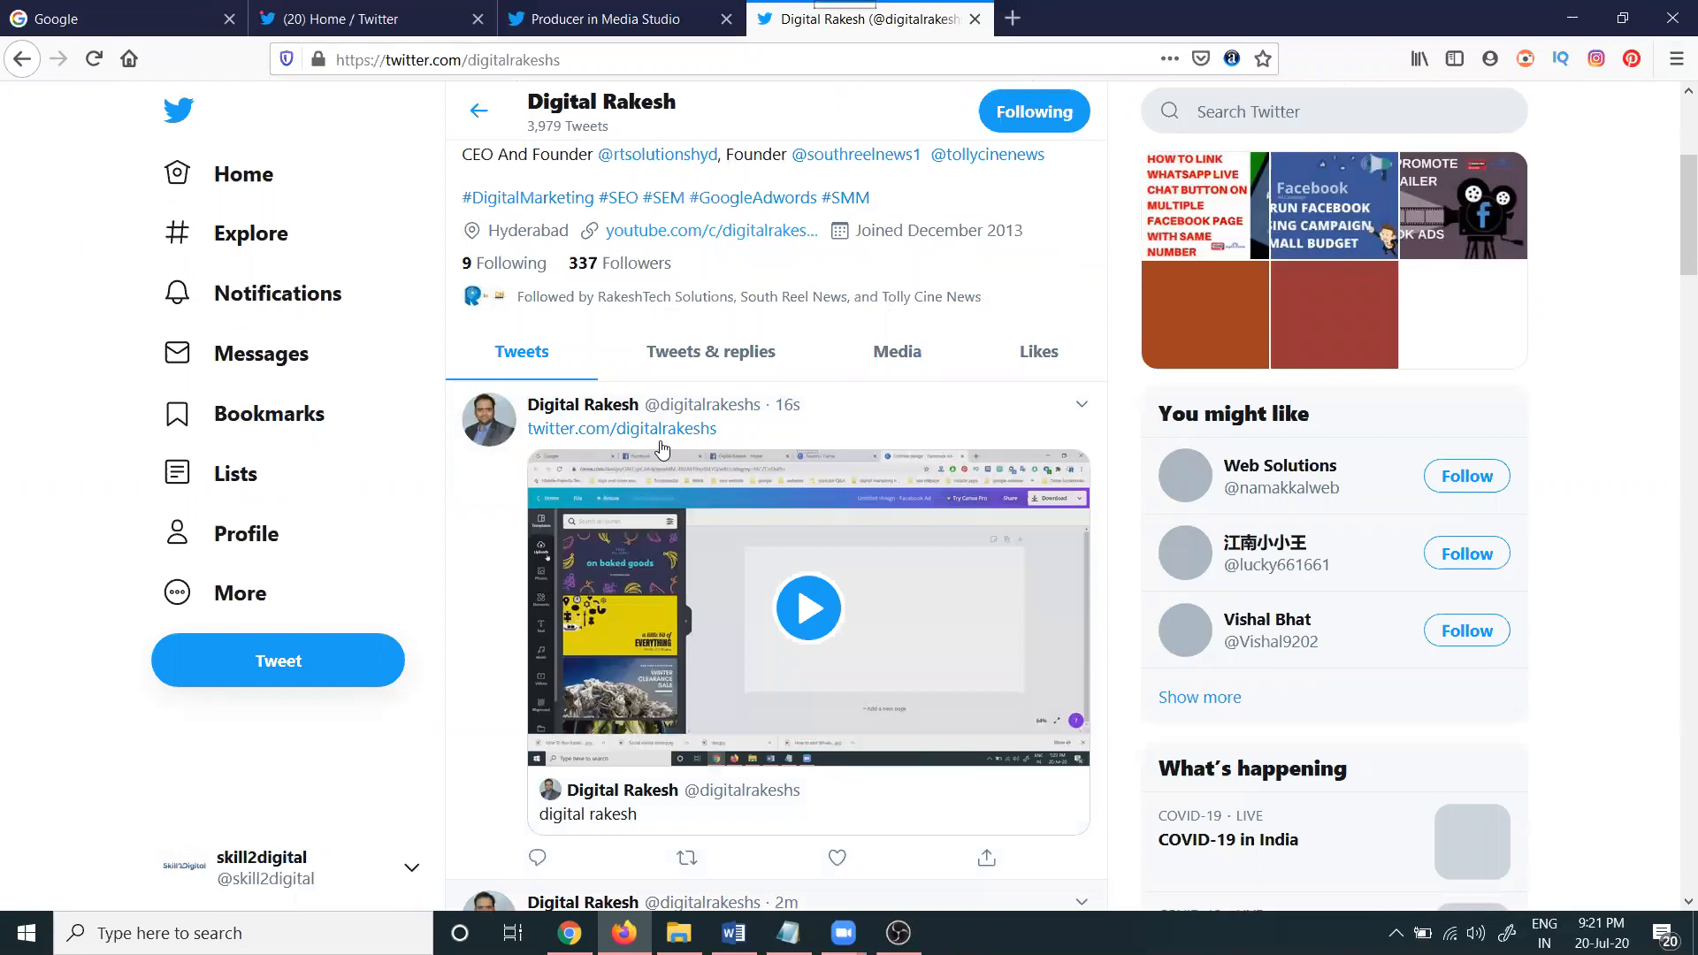
scroll(663, 449, "down", 6)
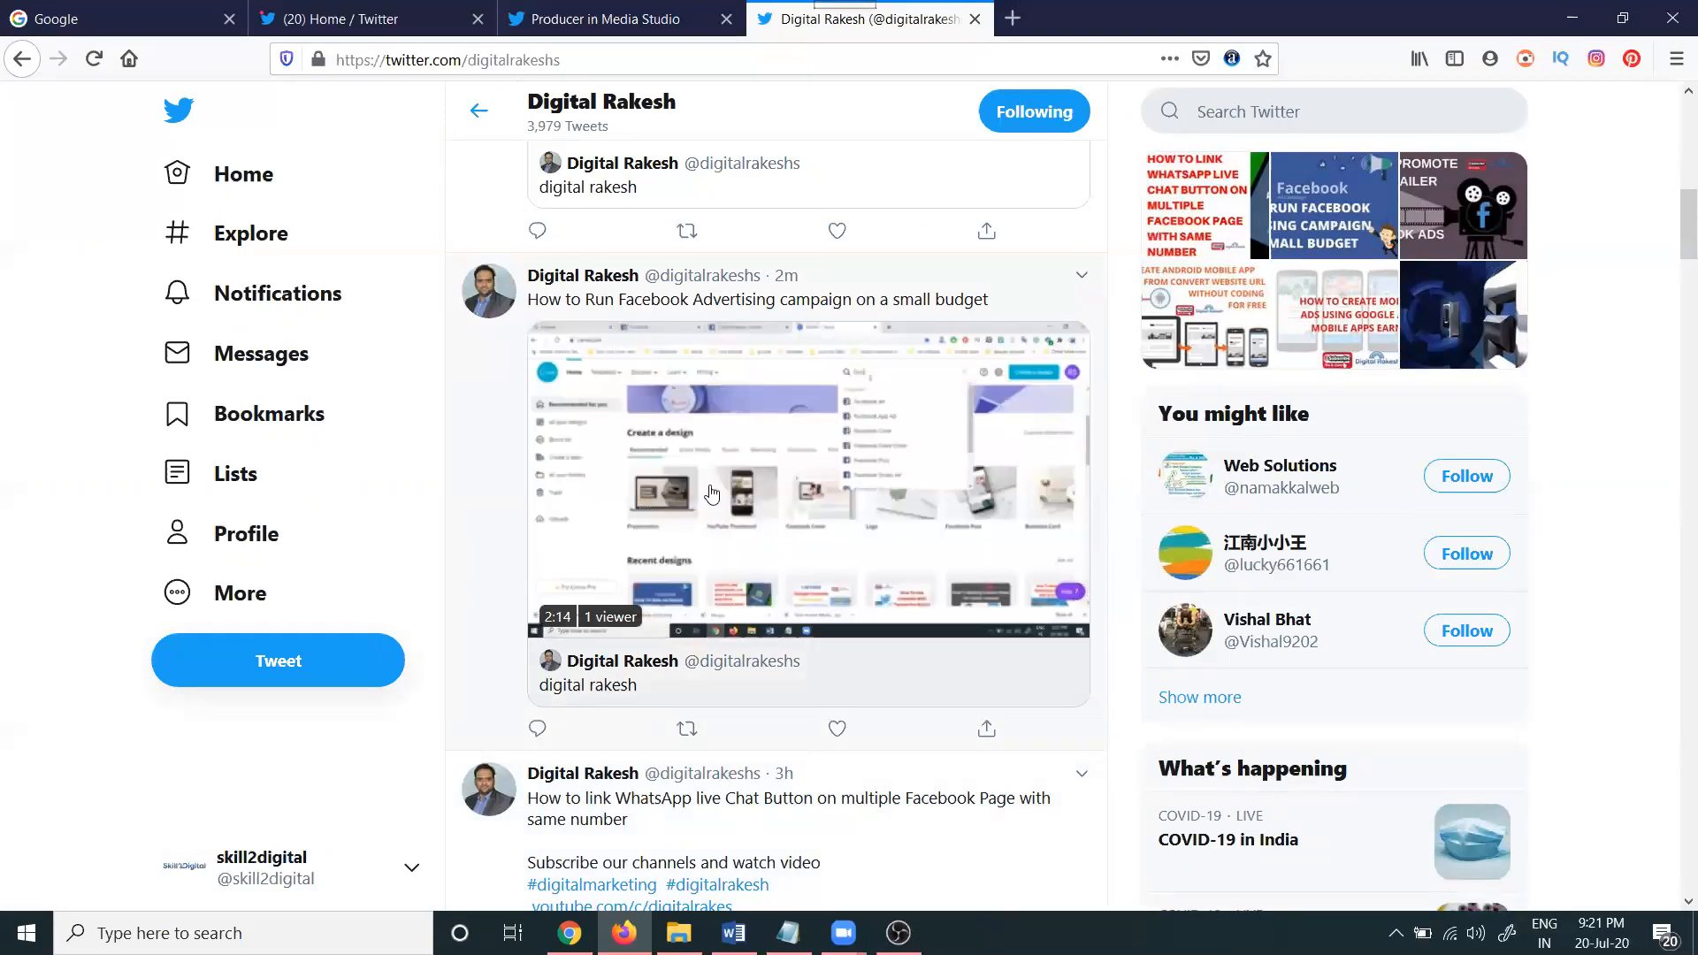
mouse_move(610, 561)
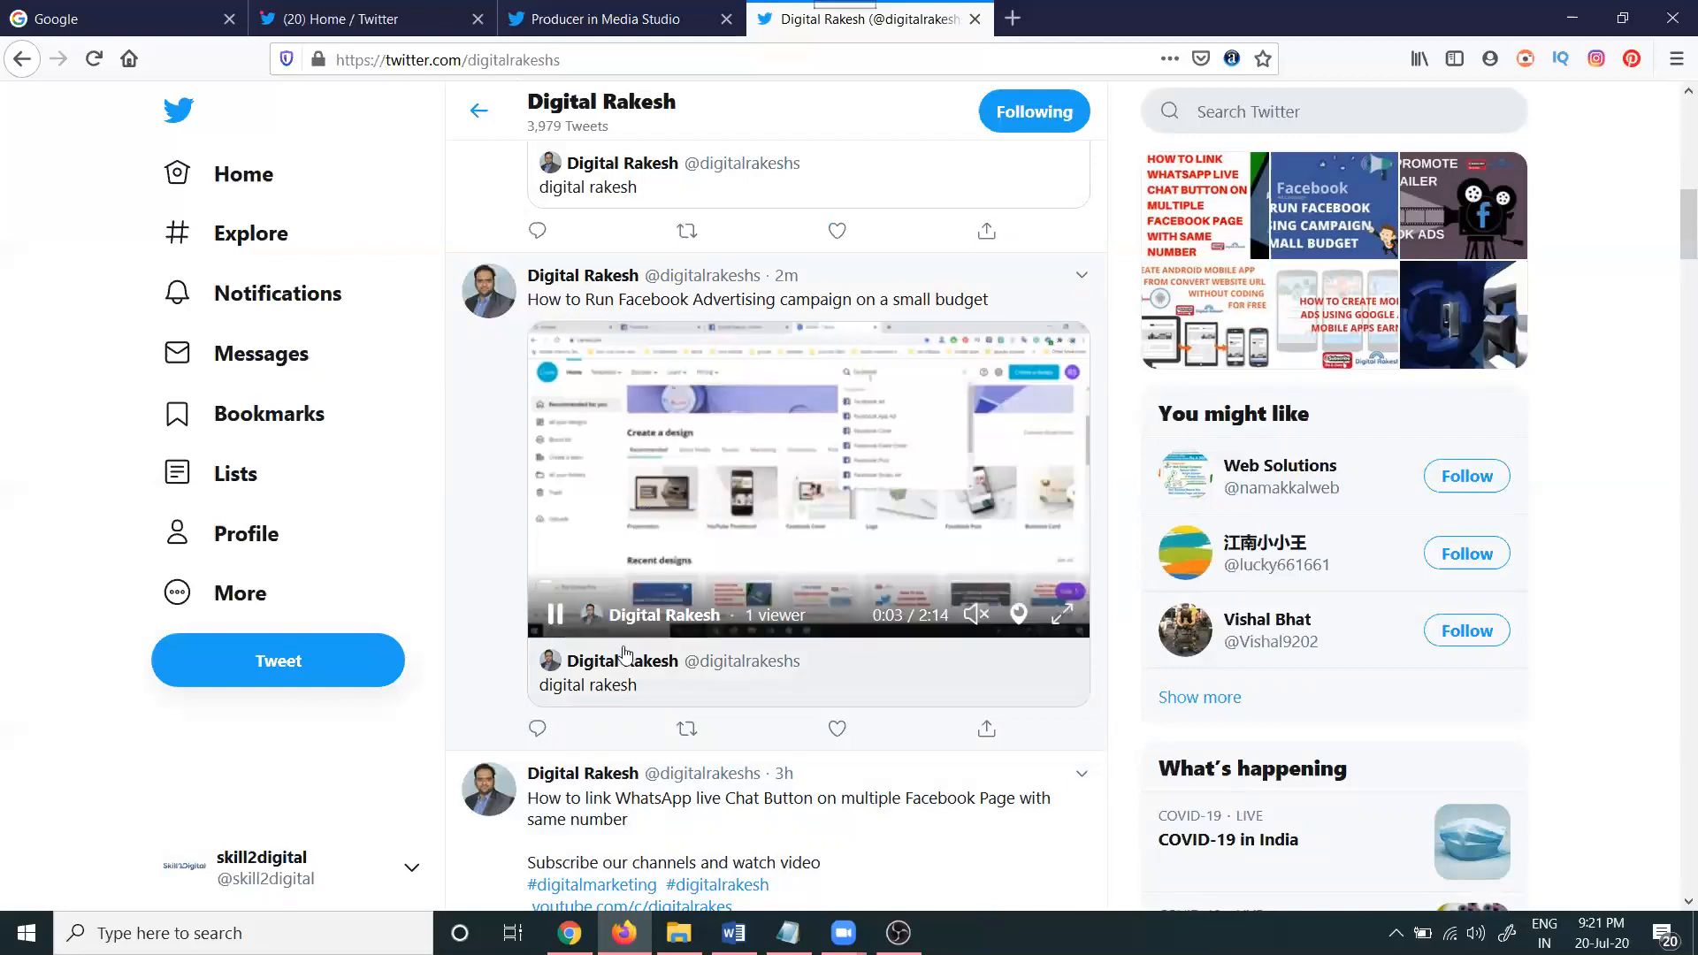
scroll(625, 654, "down", 3)
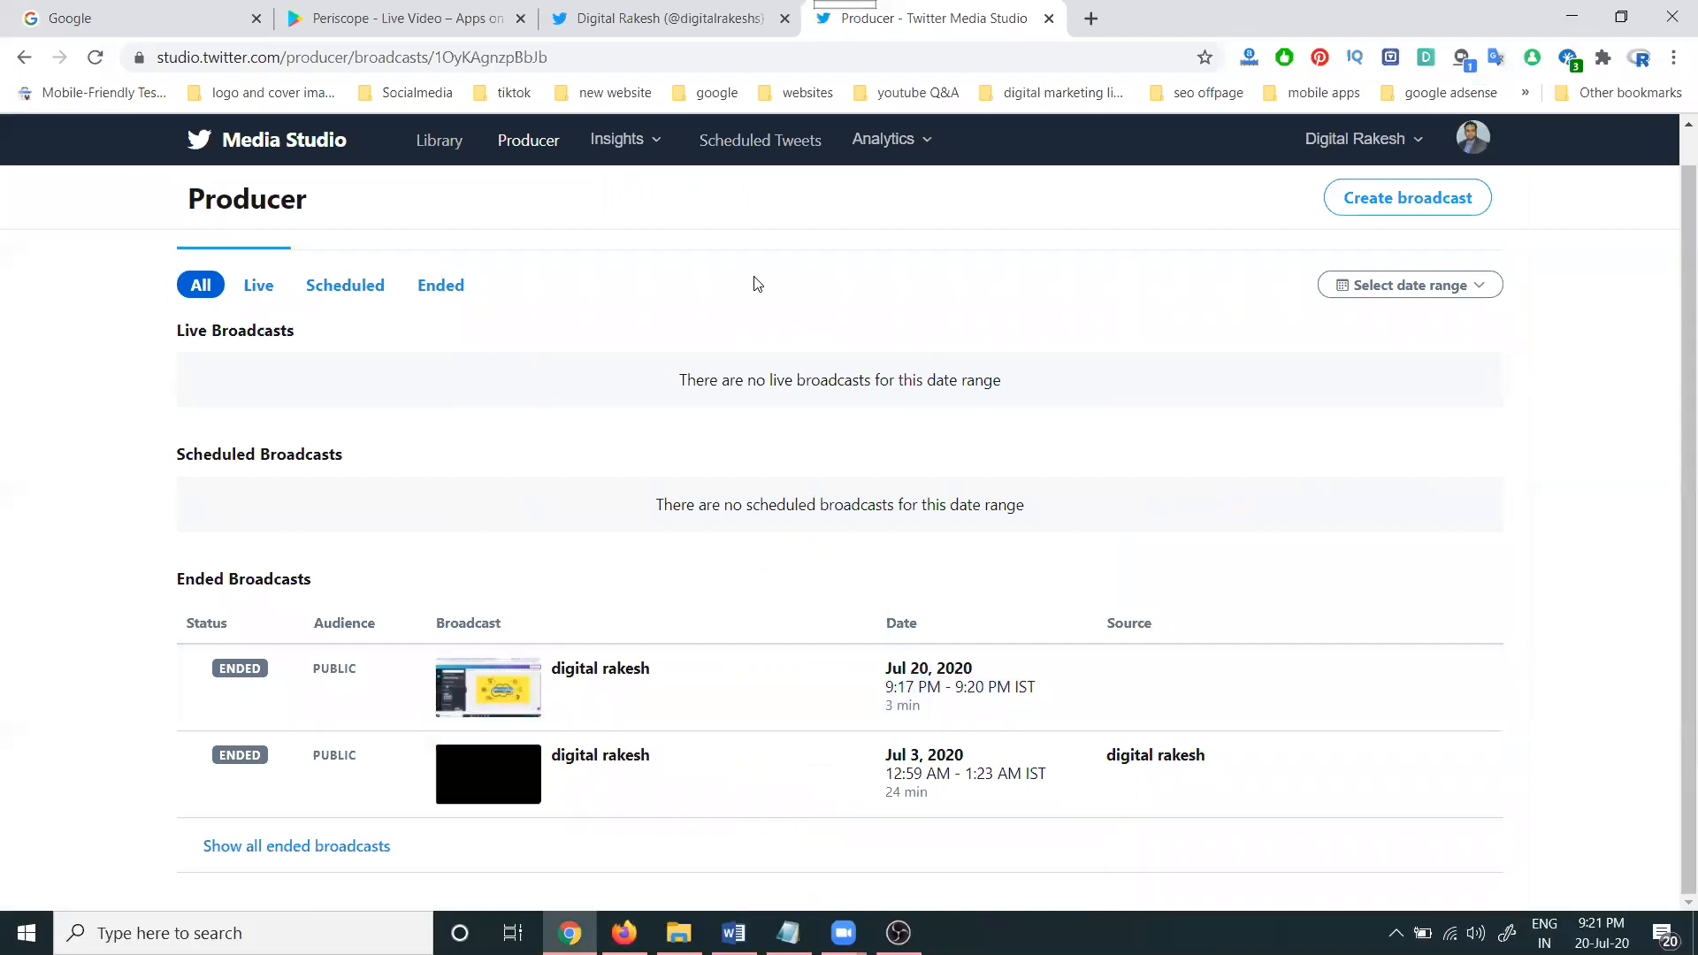
Filter the Producer broadcasts to live ones and close the ended broadcast's details.
key("alt+Tab")
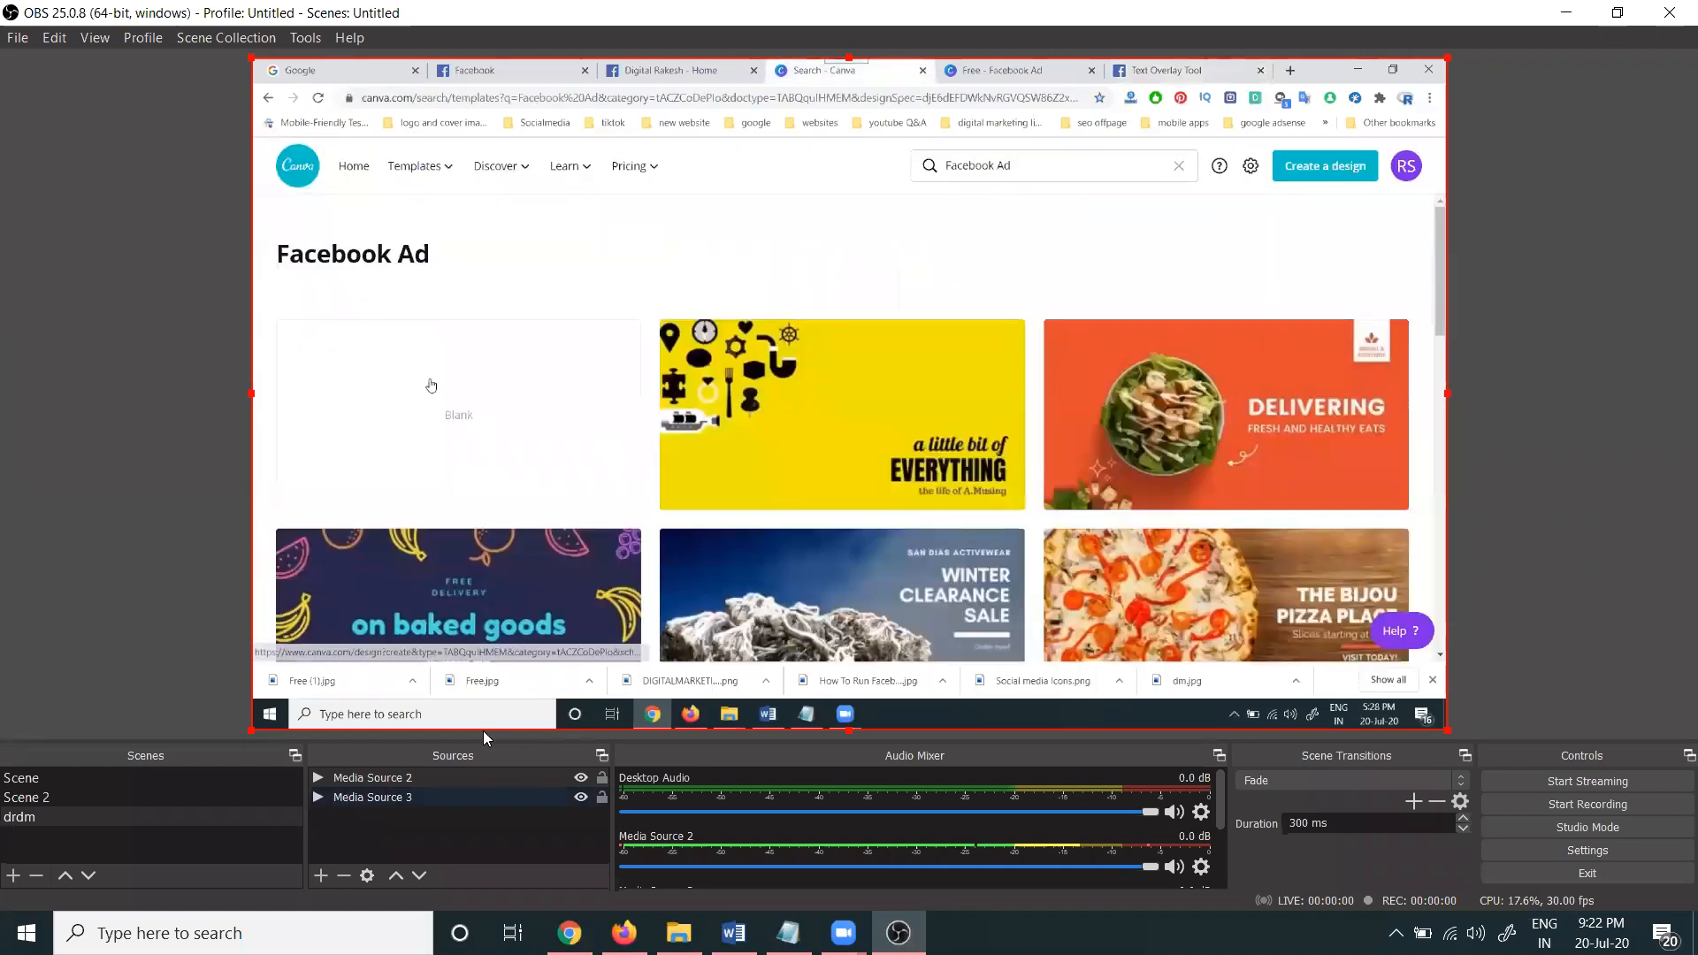
key("alt+Tab")
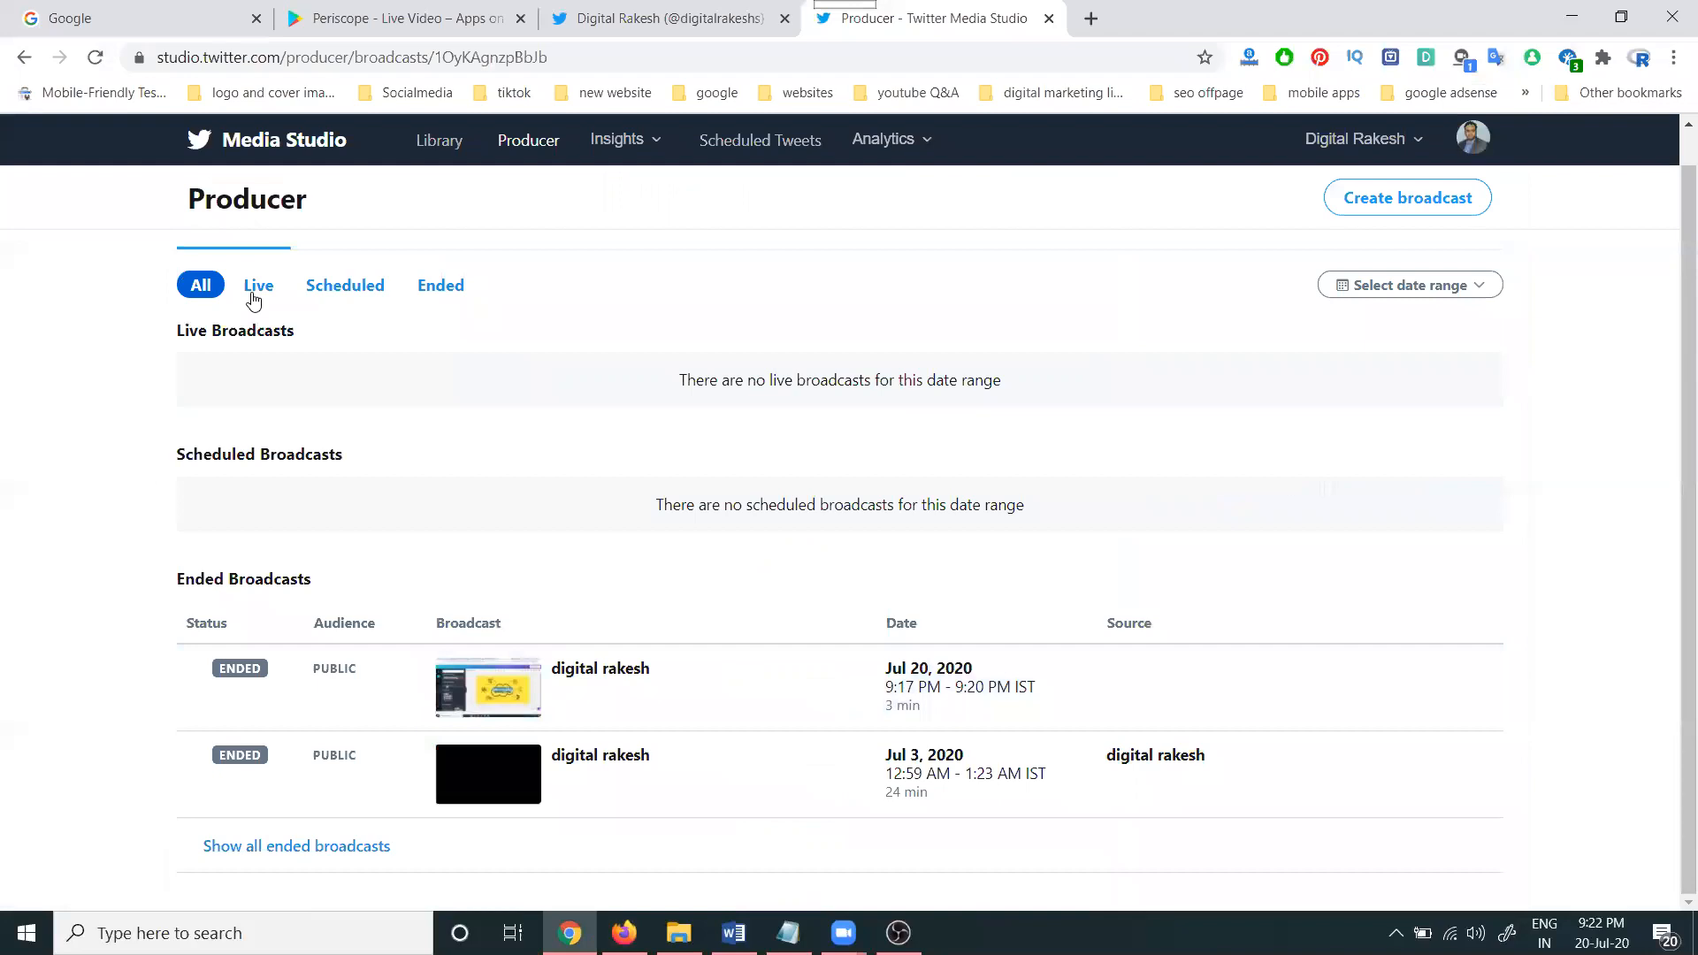
left_click(253, 291)
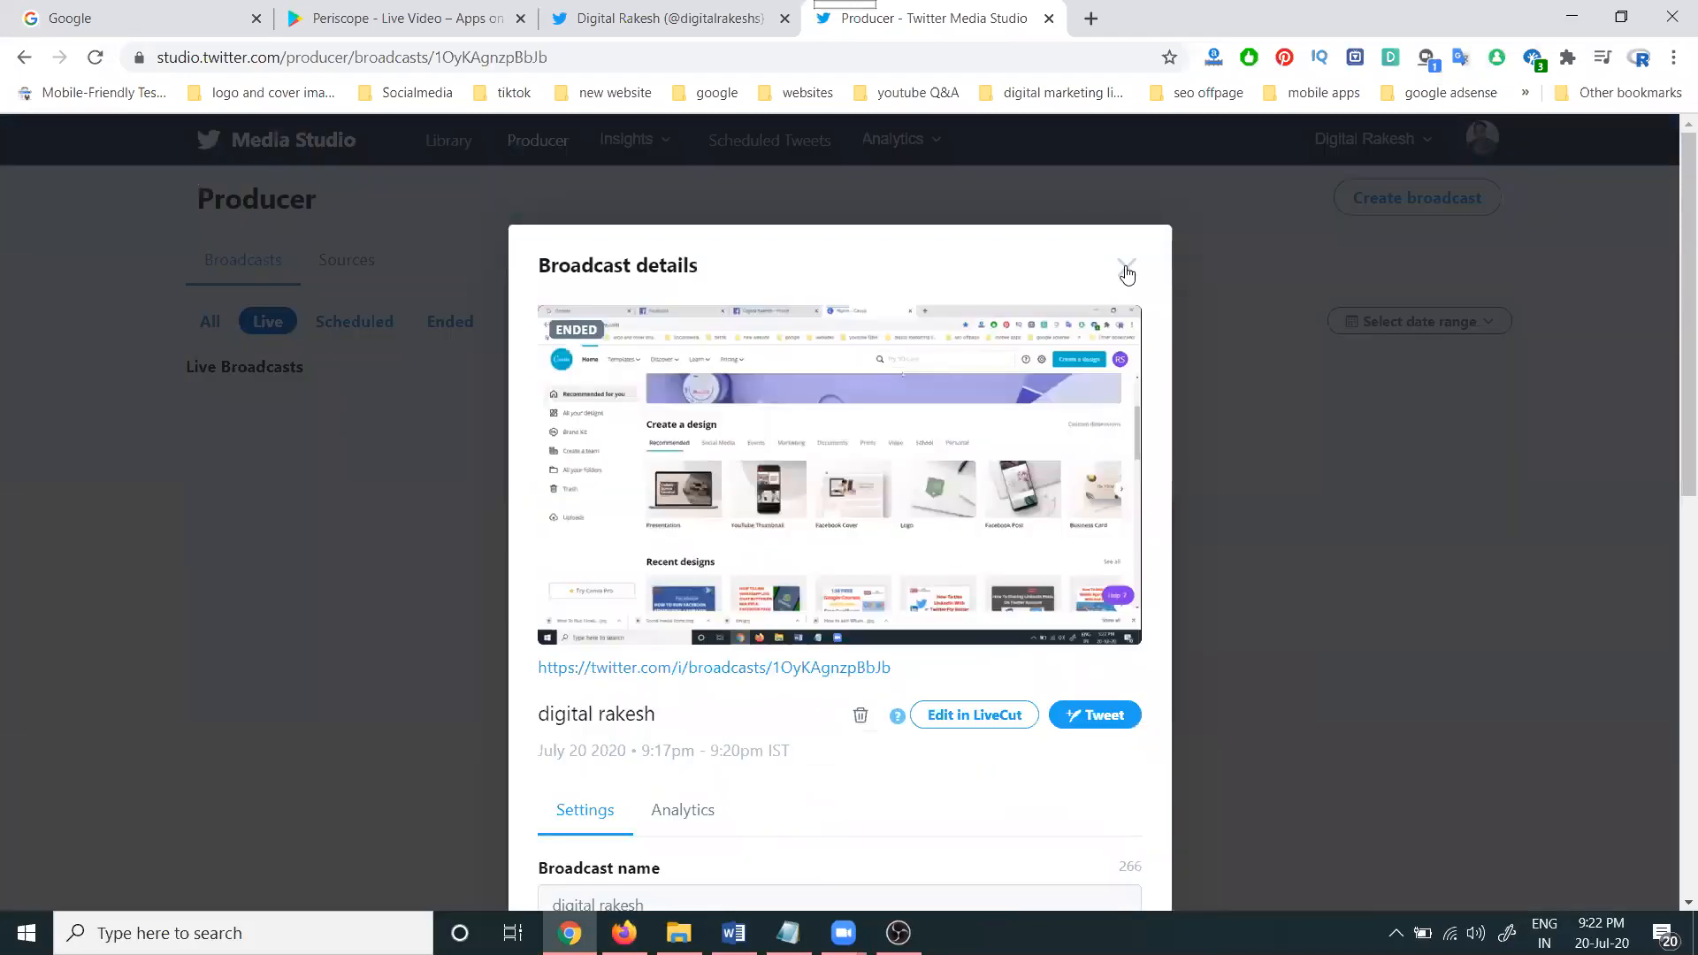
left_click(1127, 269)
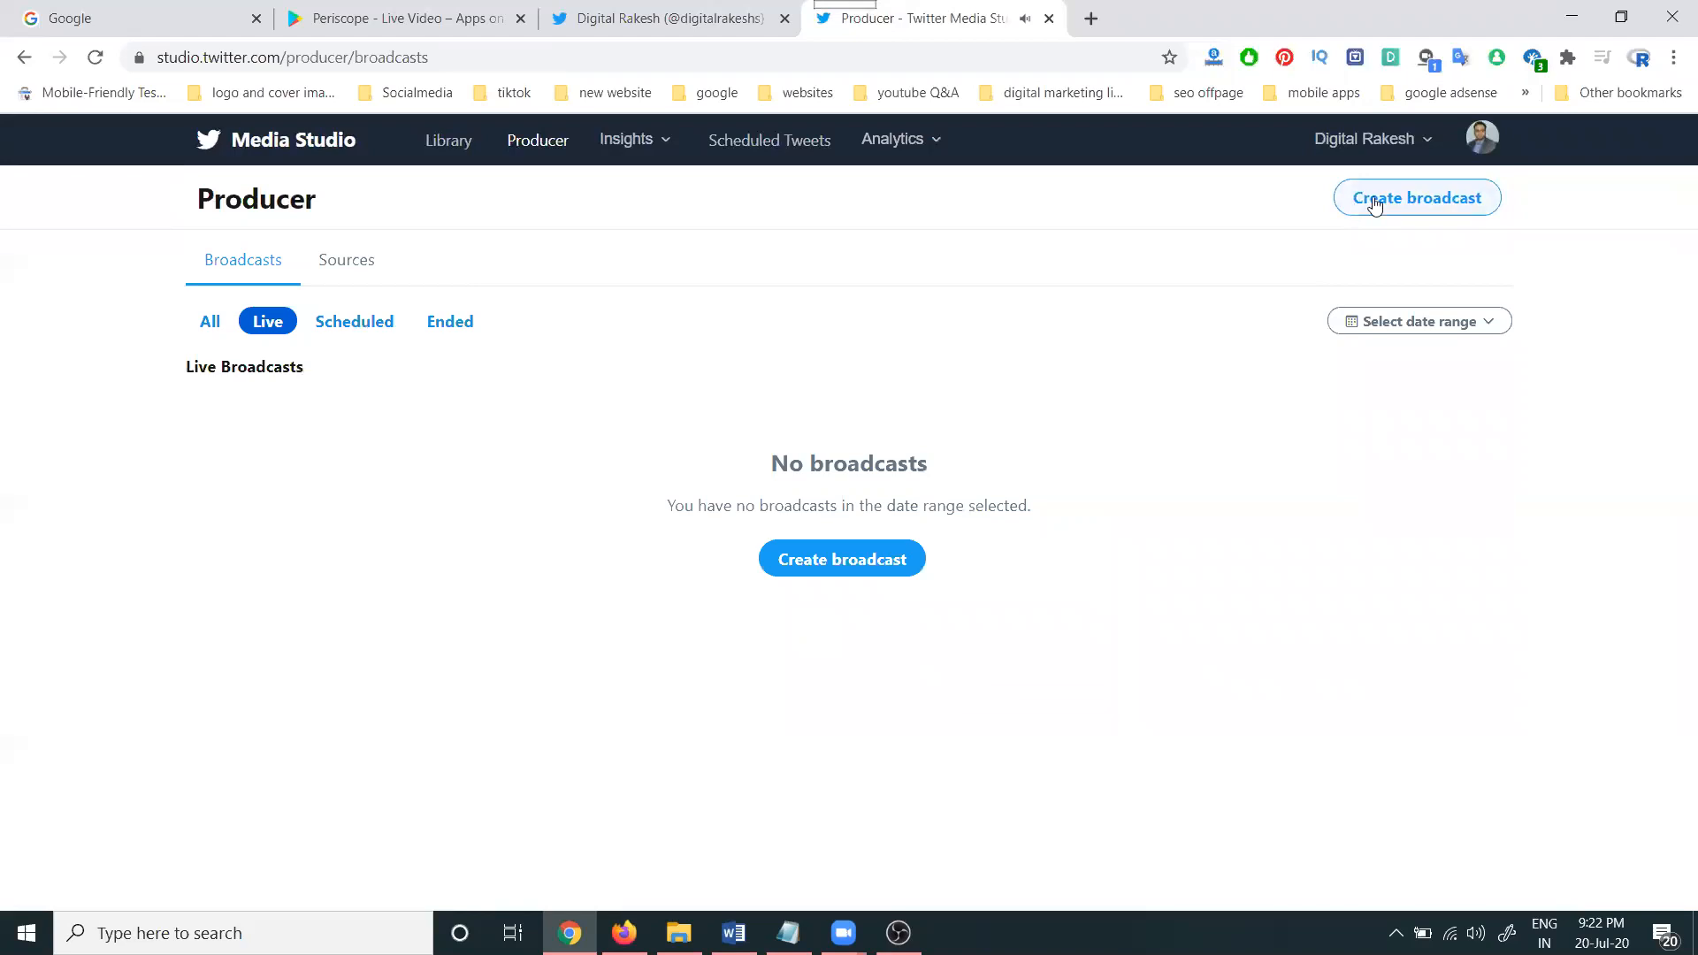
Review the source creation form and its region choices, close it without creating a source, and open the first listed source's details.
left_click(354, 262)
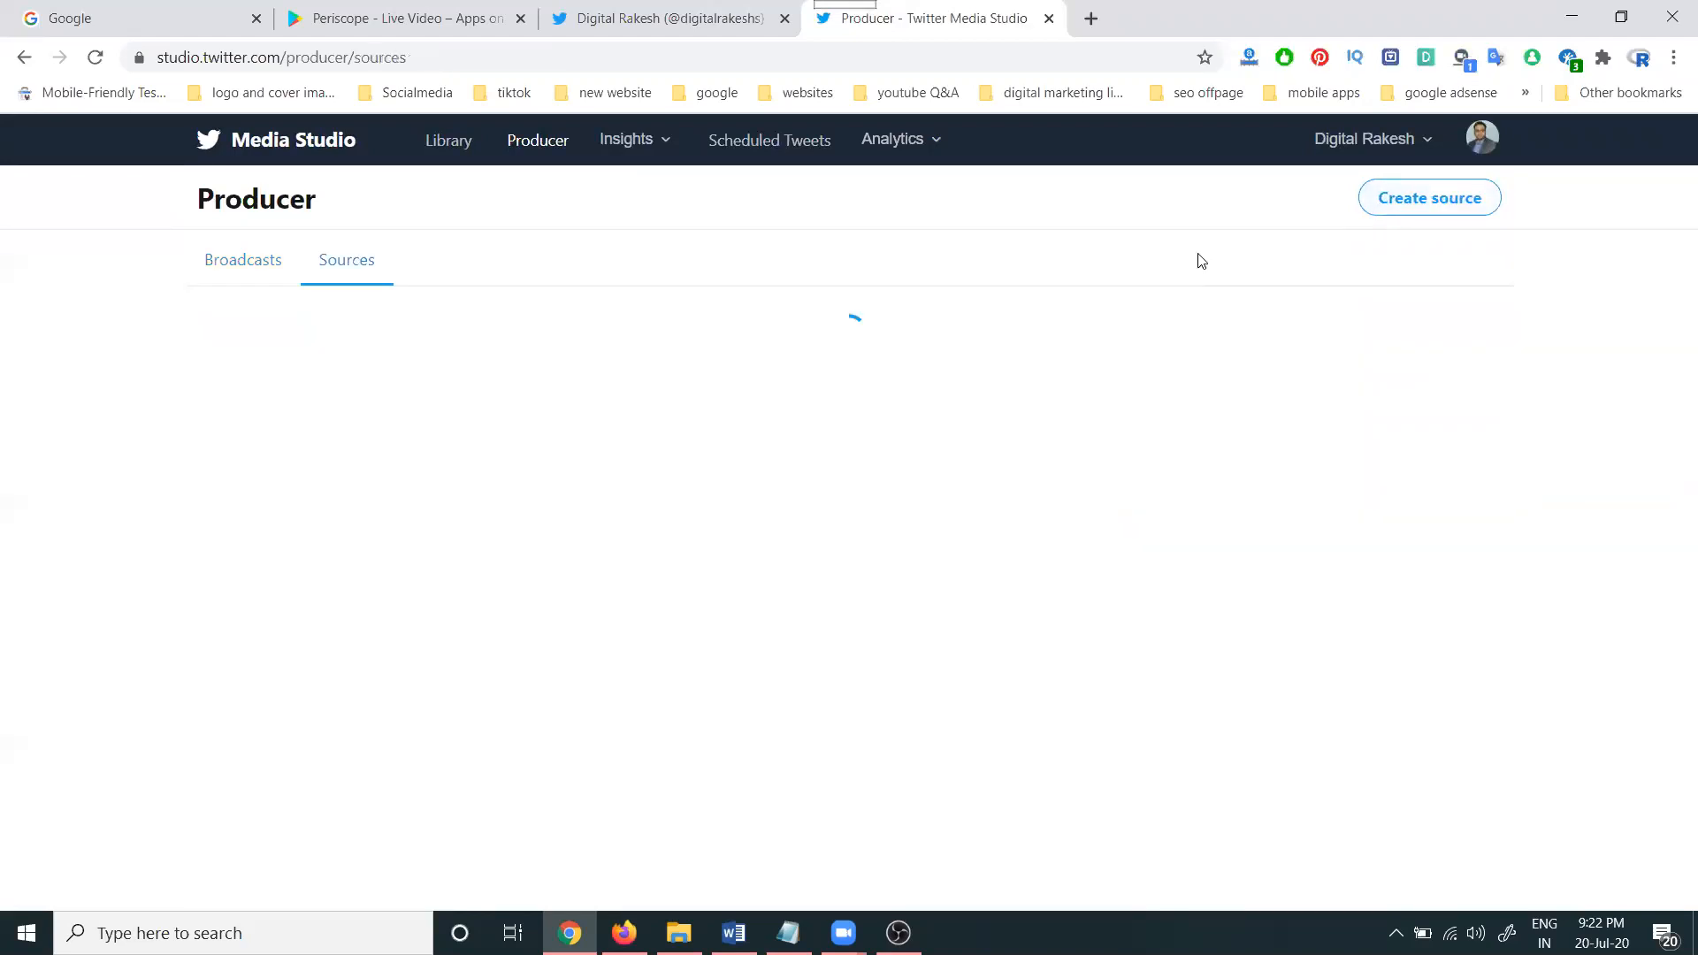
left_click(1412, 202)
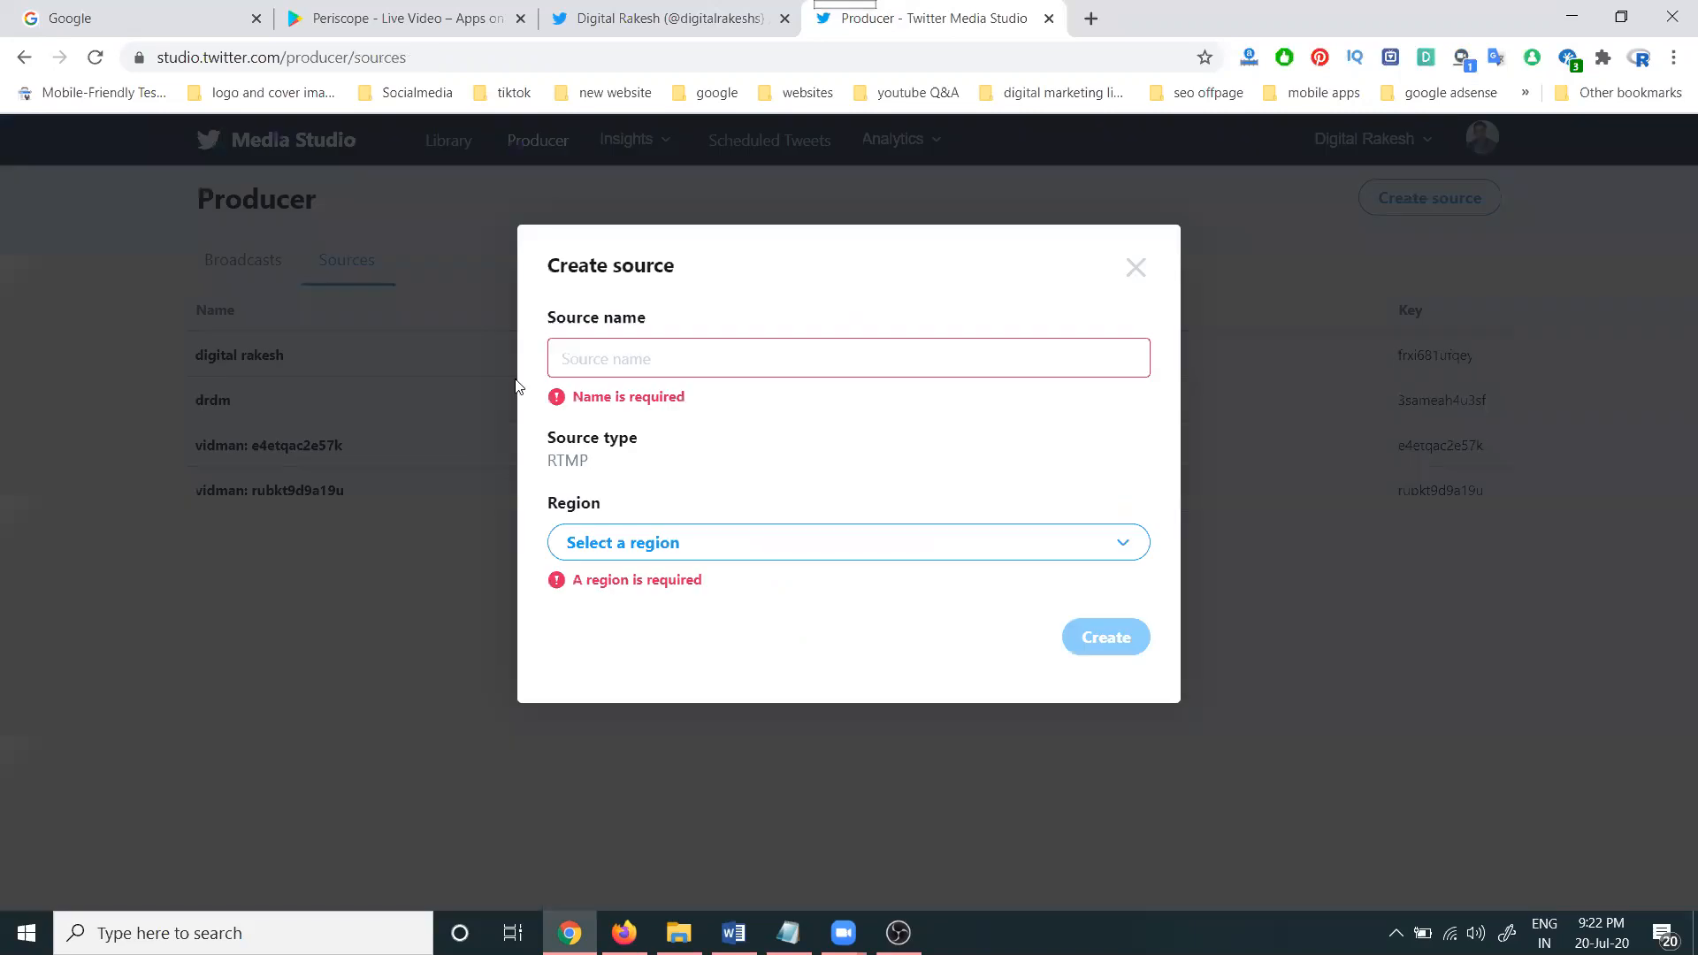
left_click(588, 543)
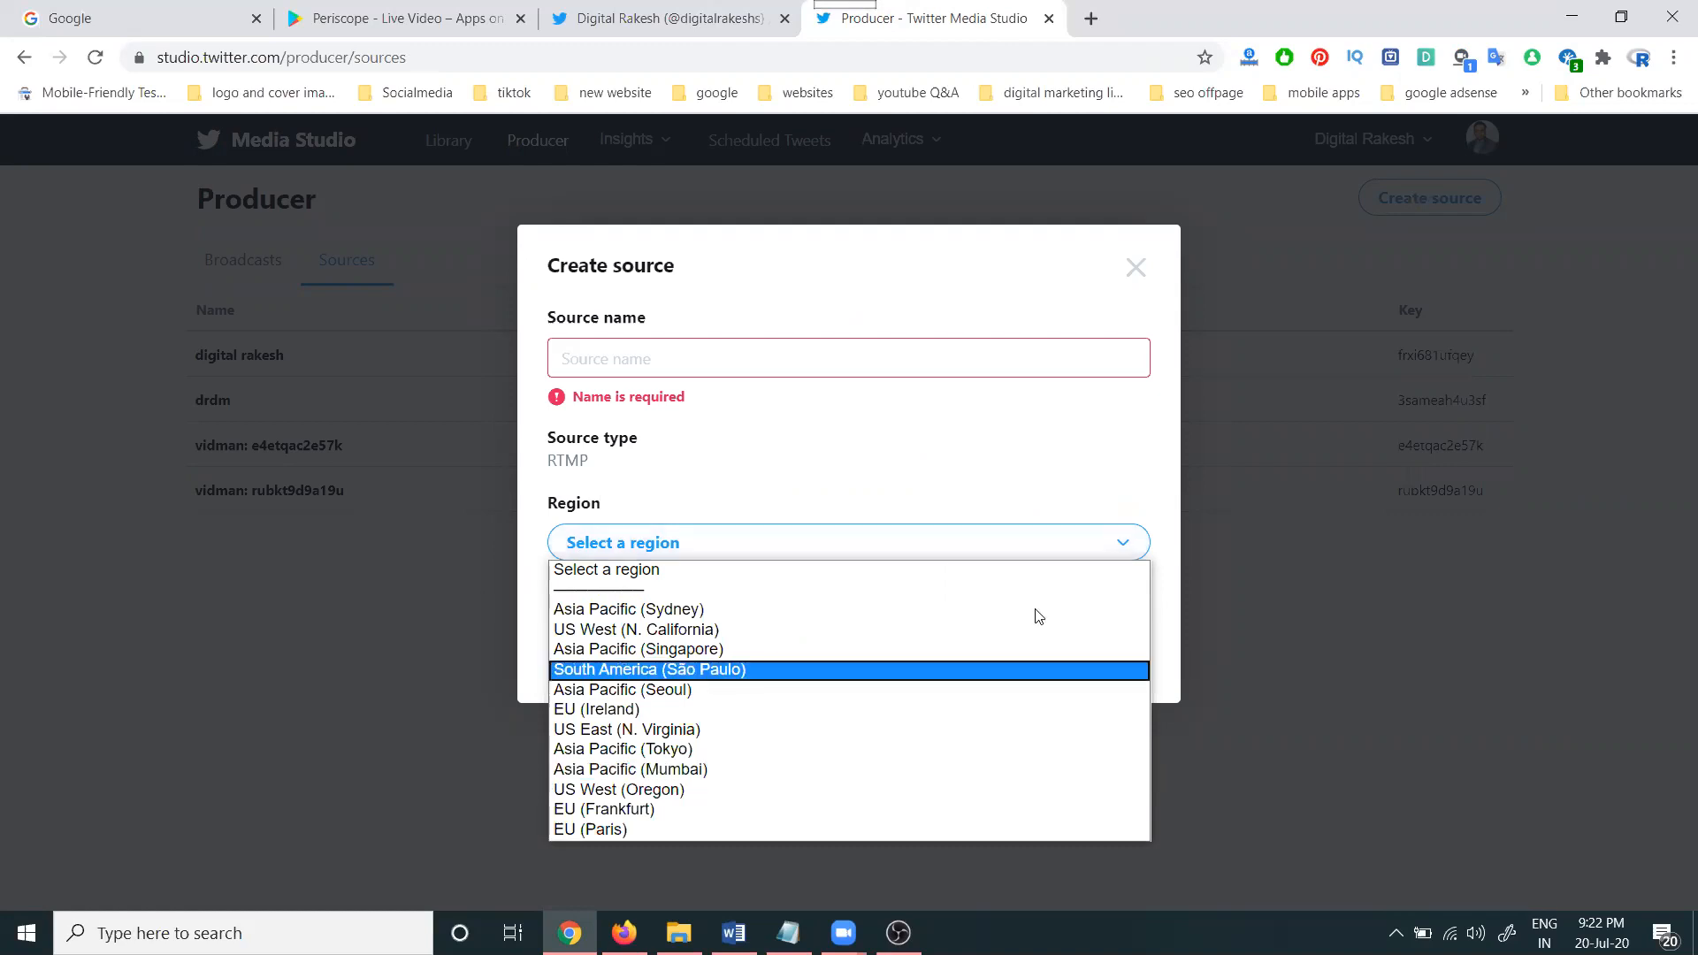
left_click(1137, 268)
left_click(219, 361)
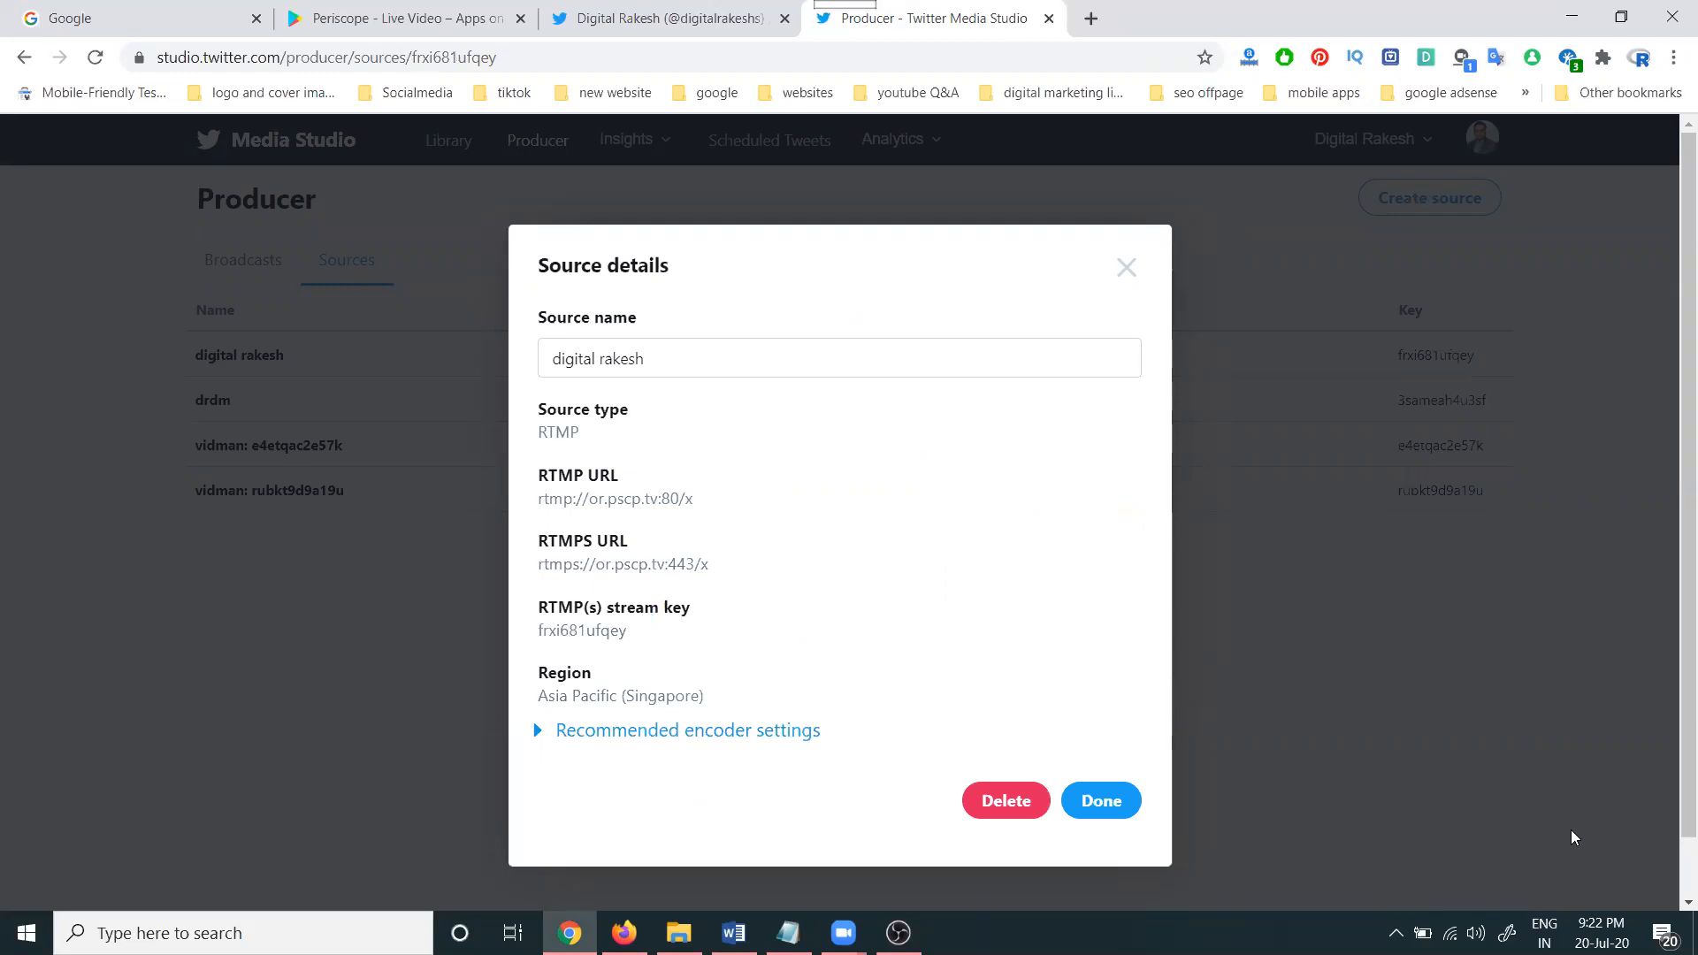
Switch to OBS Studio and review the service, server and stream key in its stream settings.
key("alt+Tab")
left_click(1578, 855)
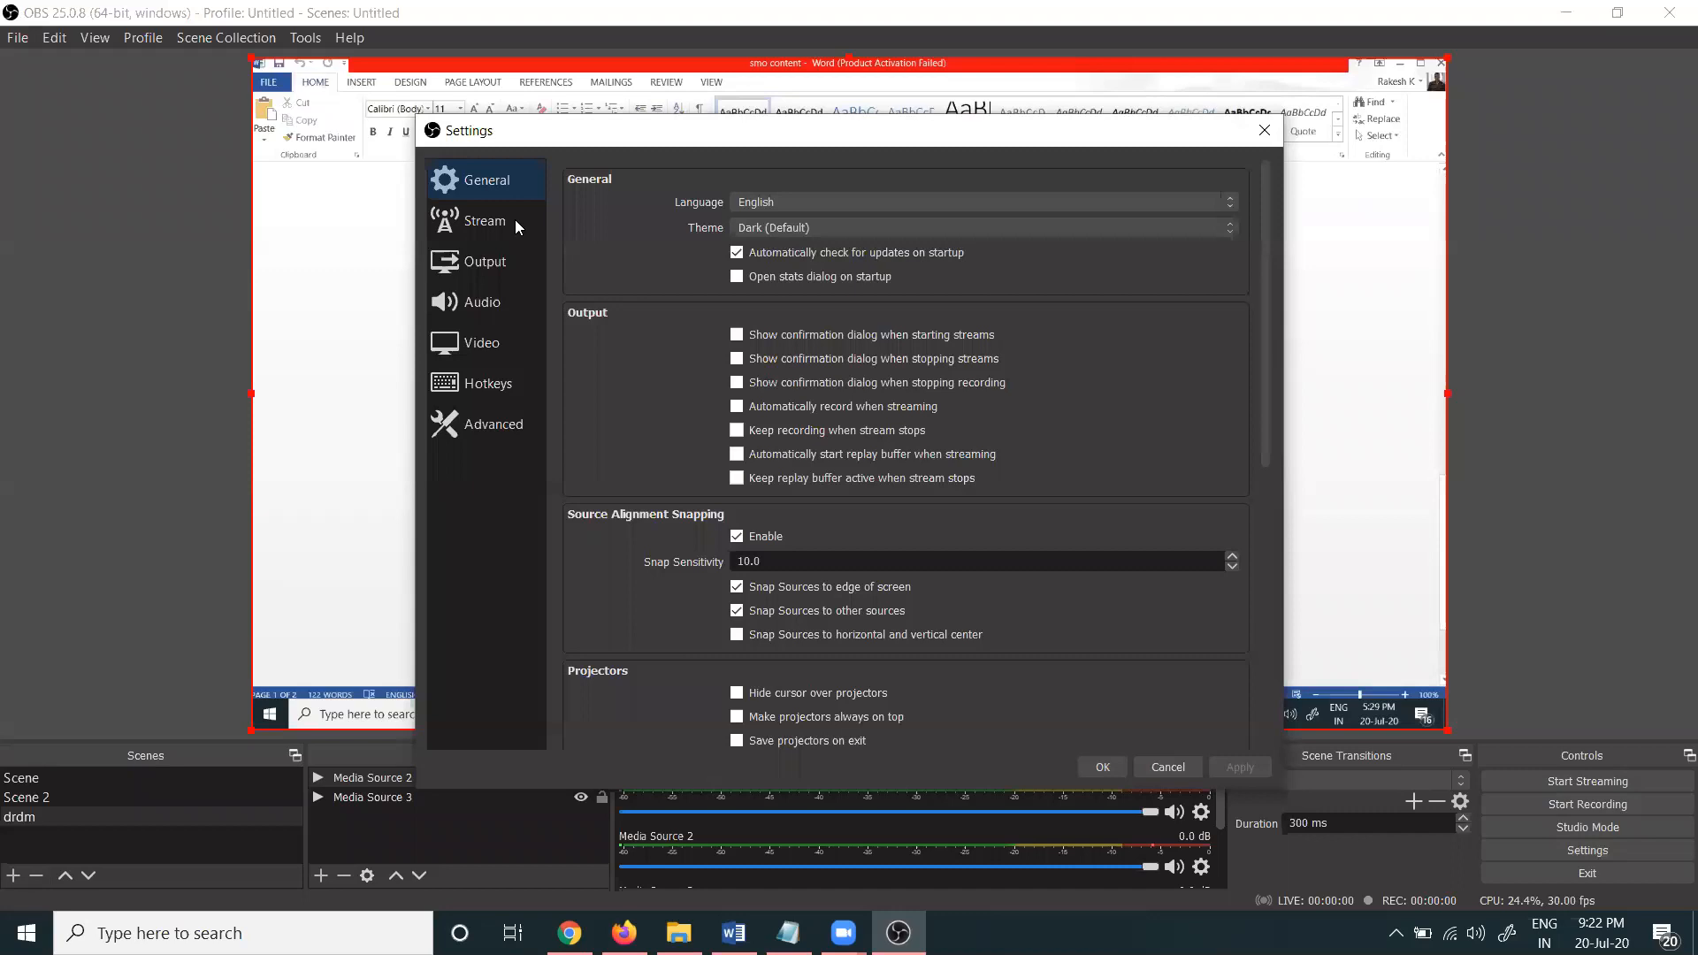
left_click(517, 225)
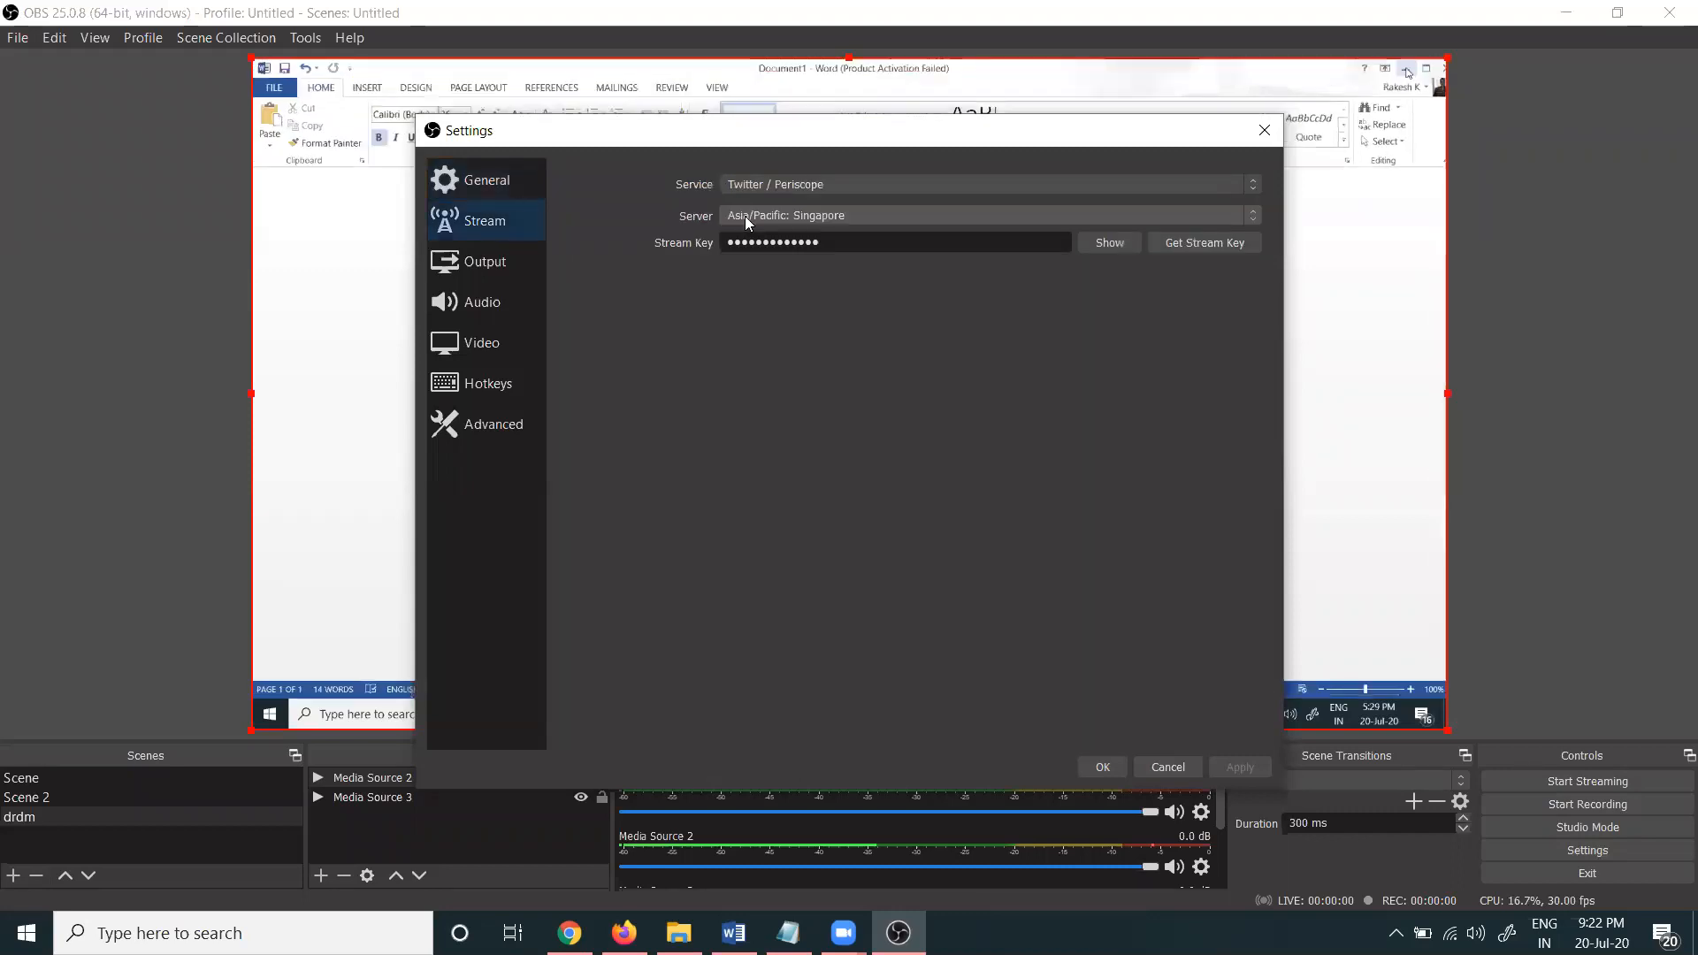
left_click(785, 249)
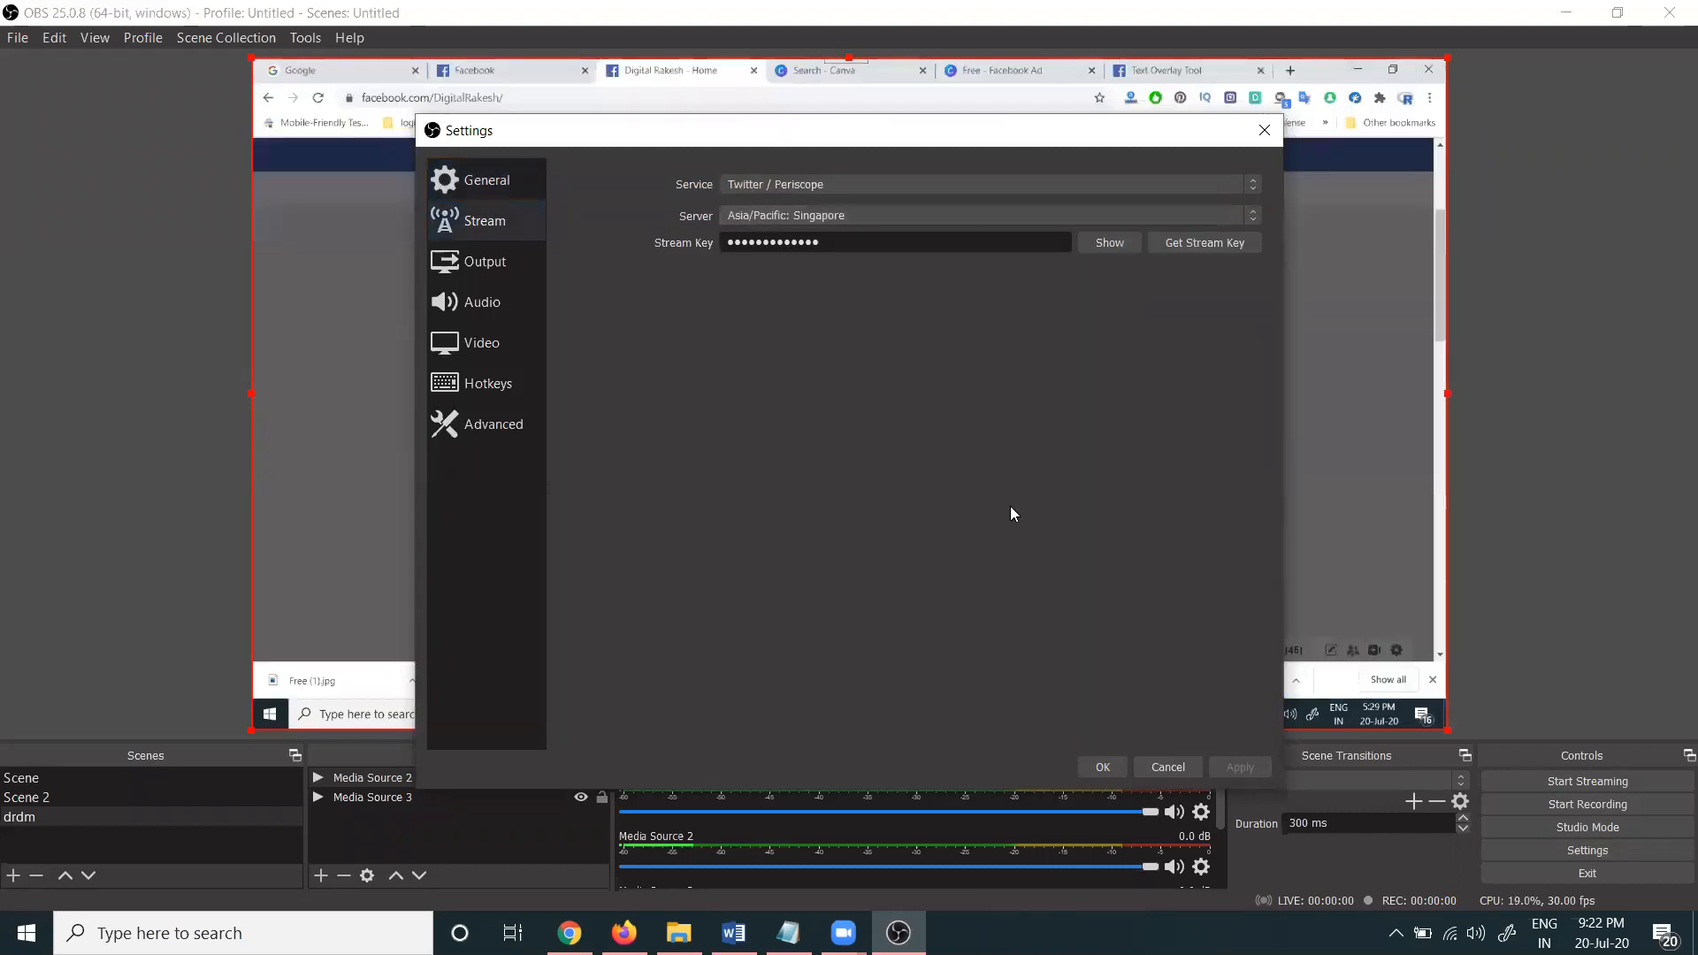
left_click(1099, 766)
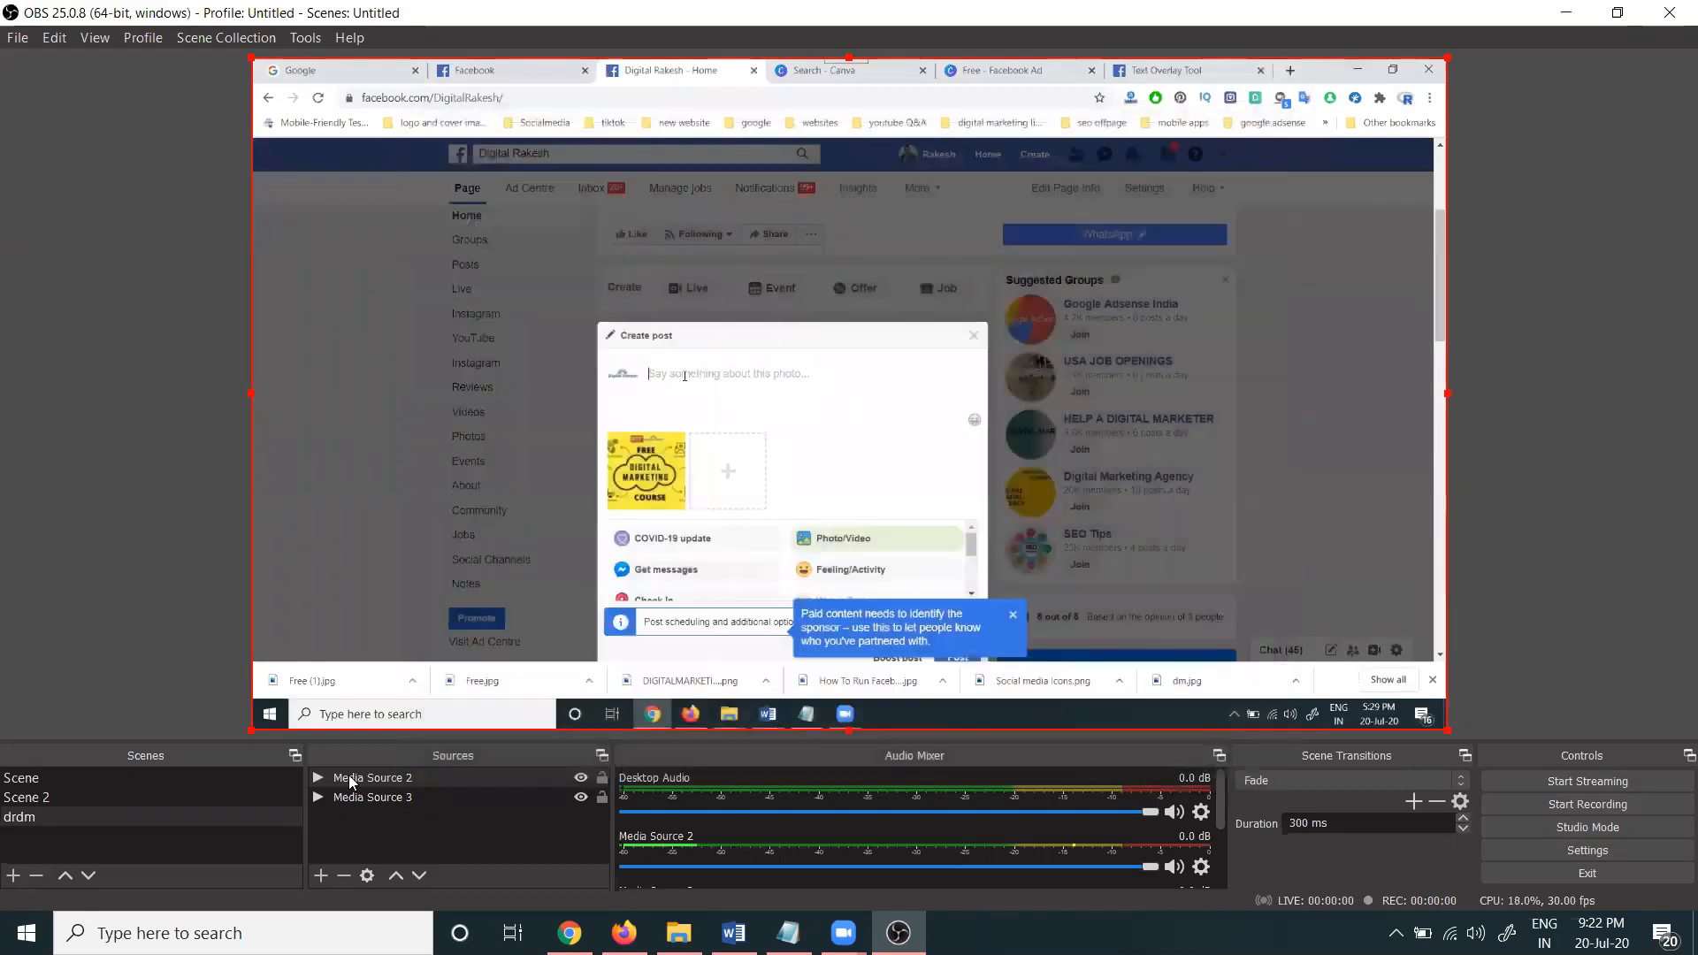
Examine the source types that can be added to the scene and the streaming services offered in the stream settings.
left_click(318, 879)
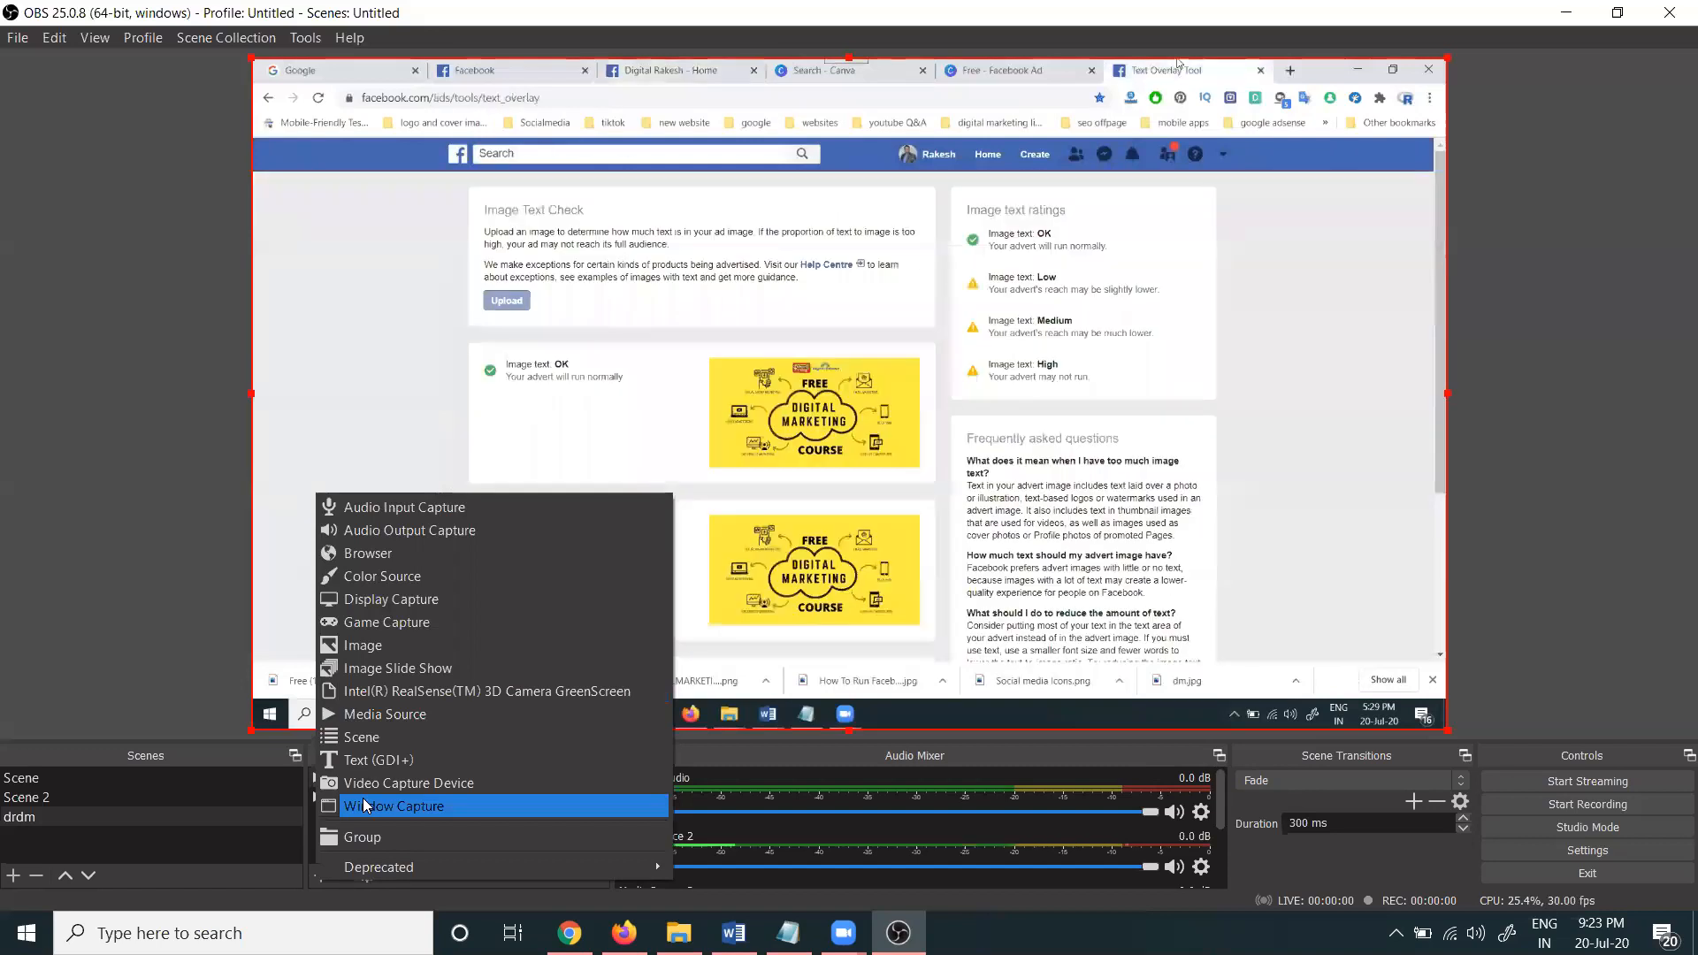
left_click(1525, 848)
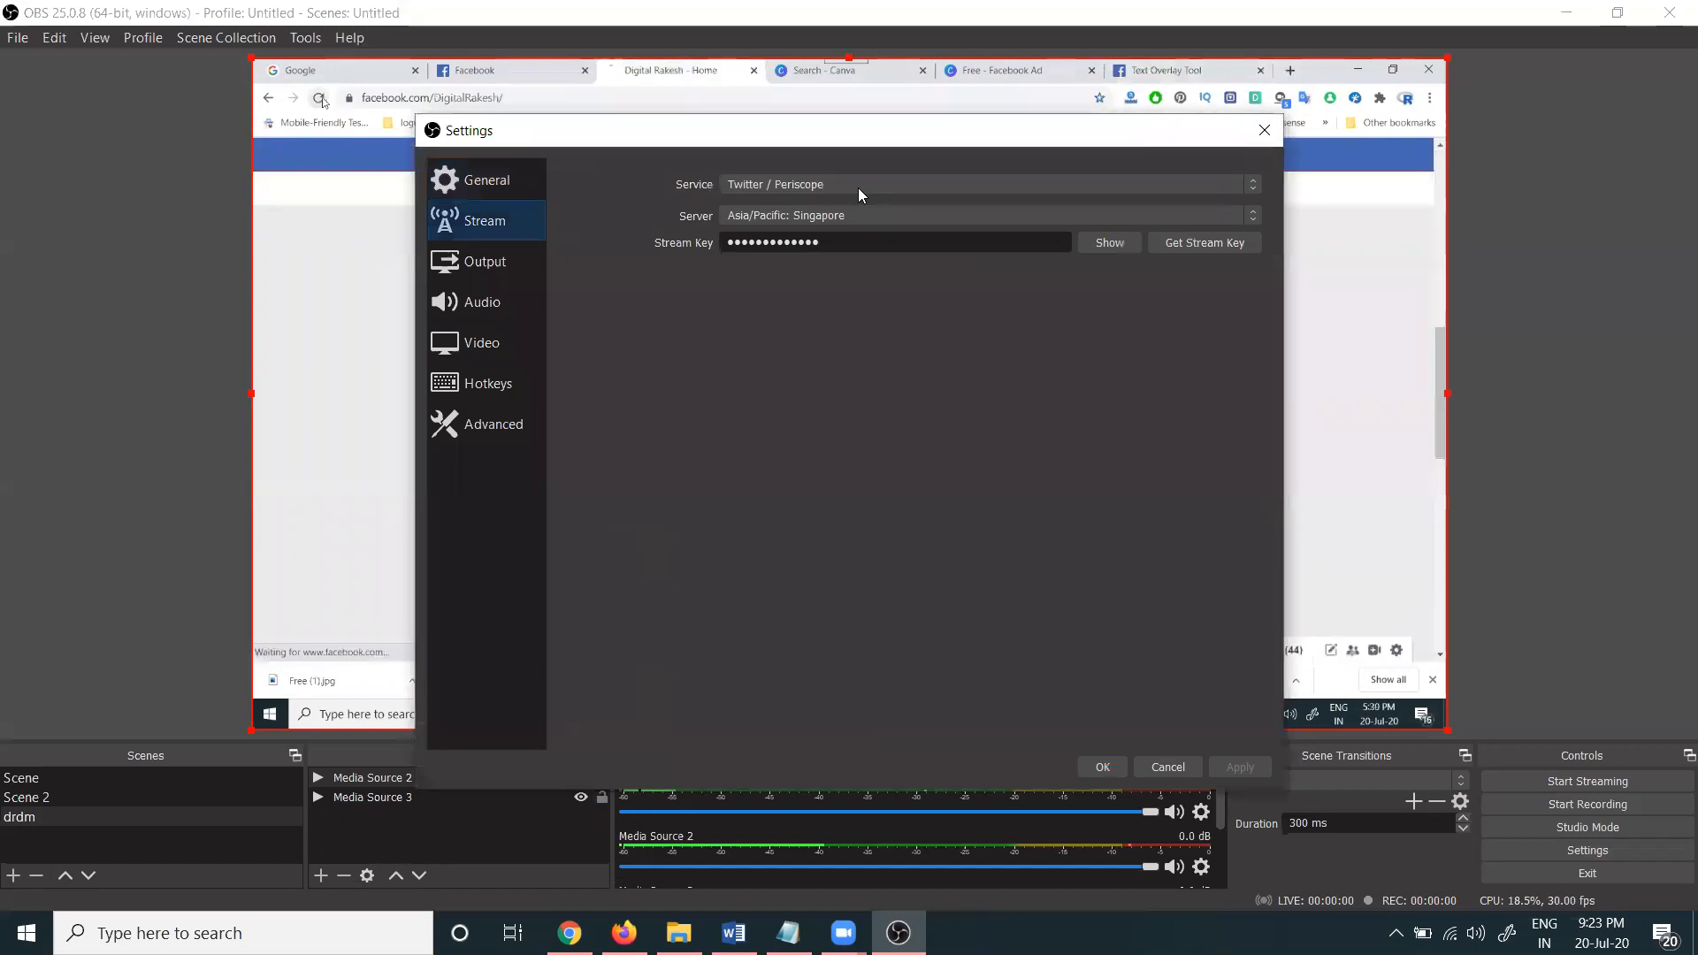
left_click(858, 187)
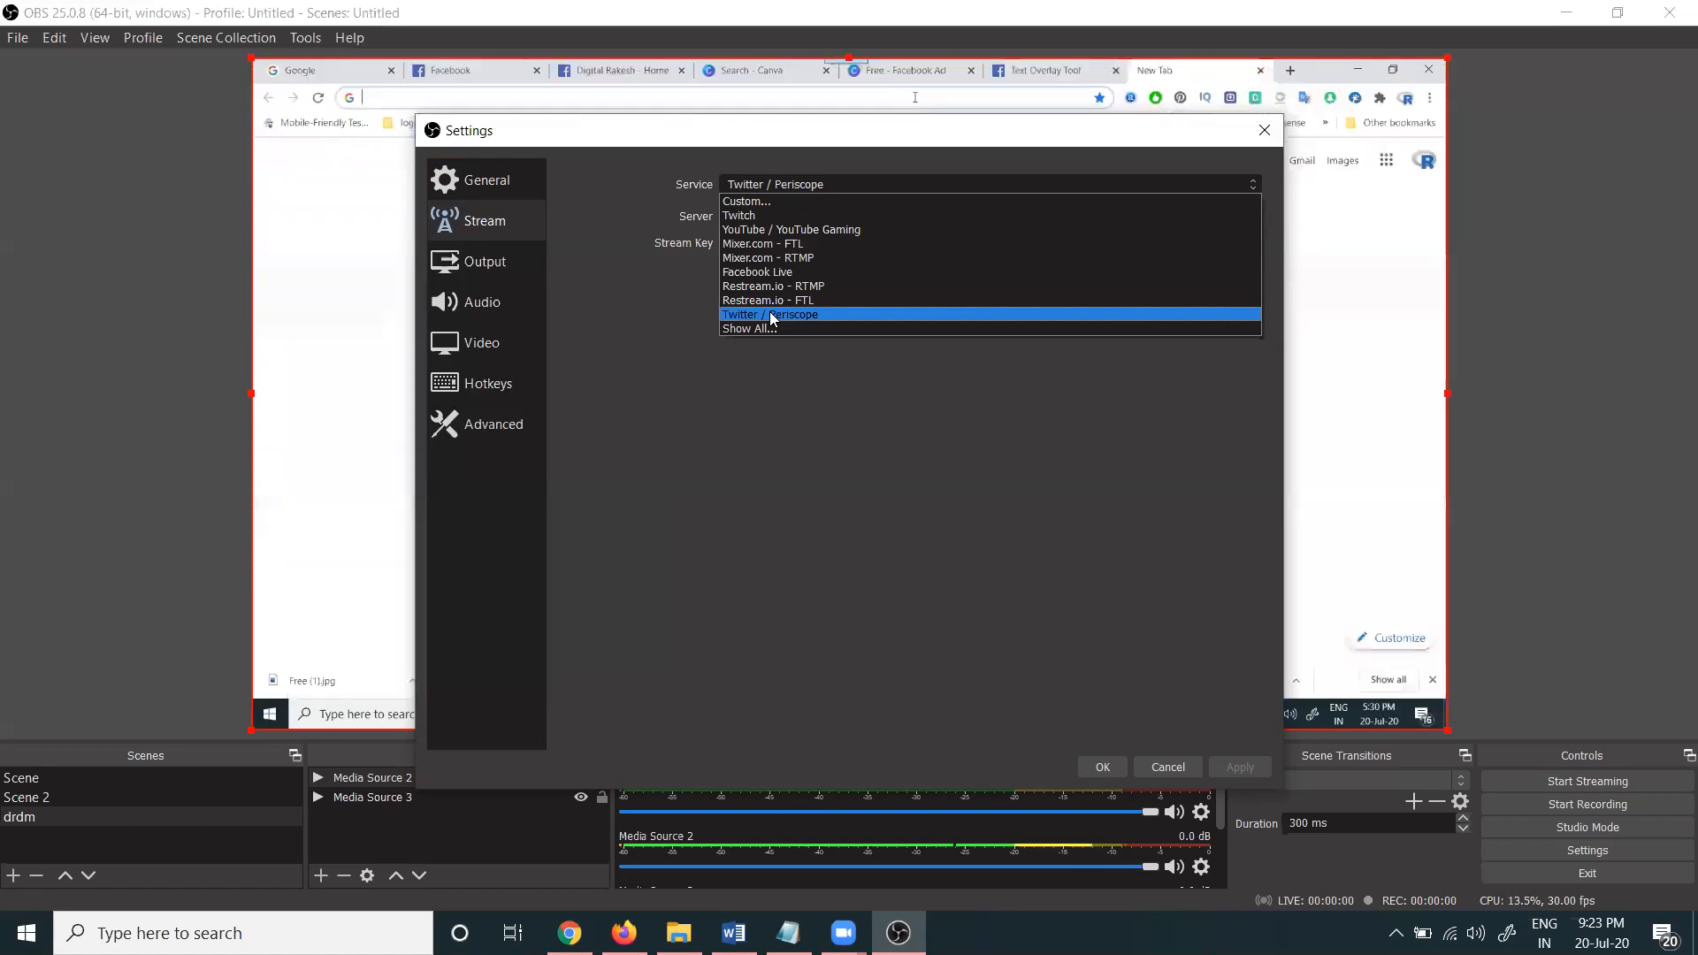
left_click(1127, 754)
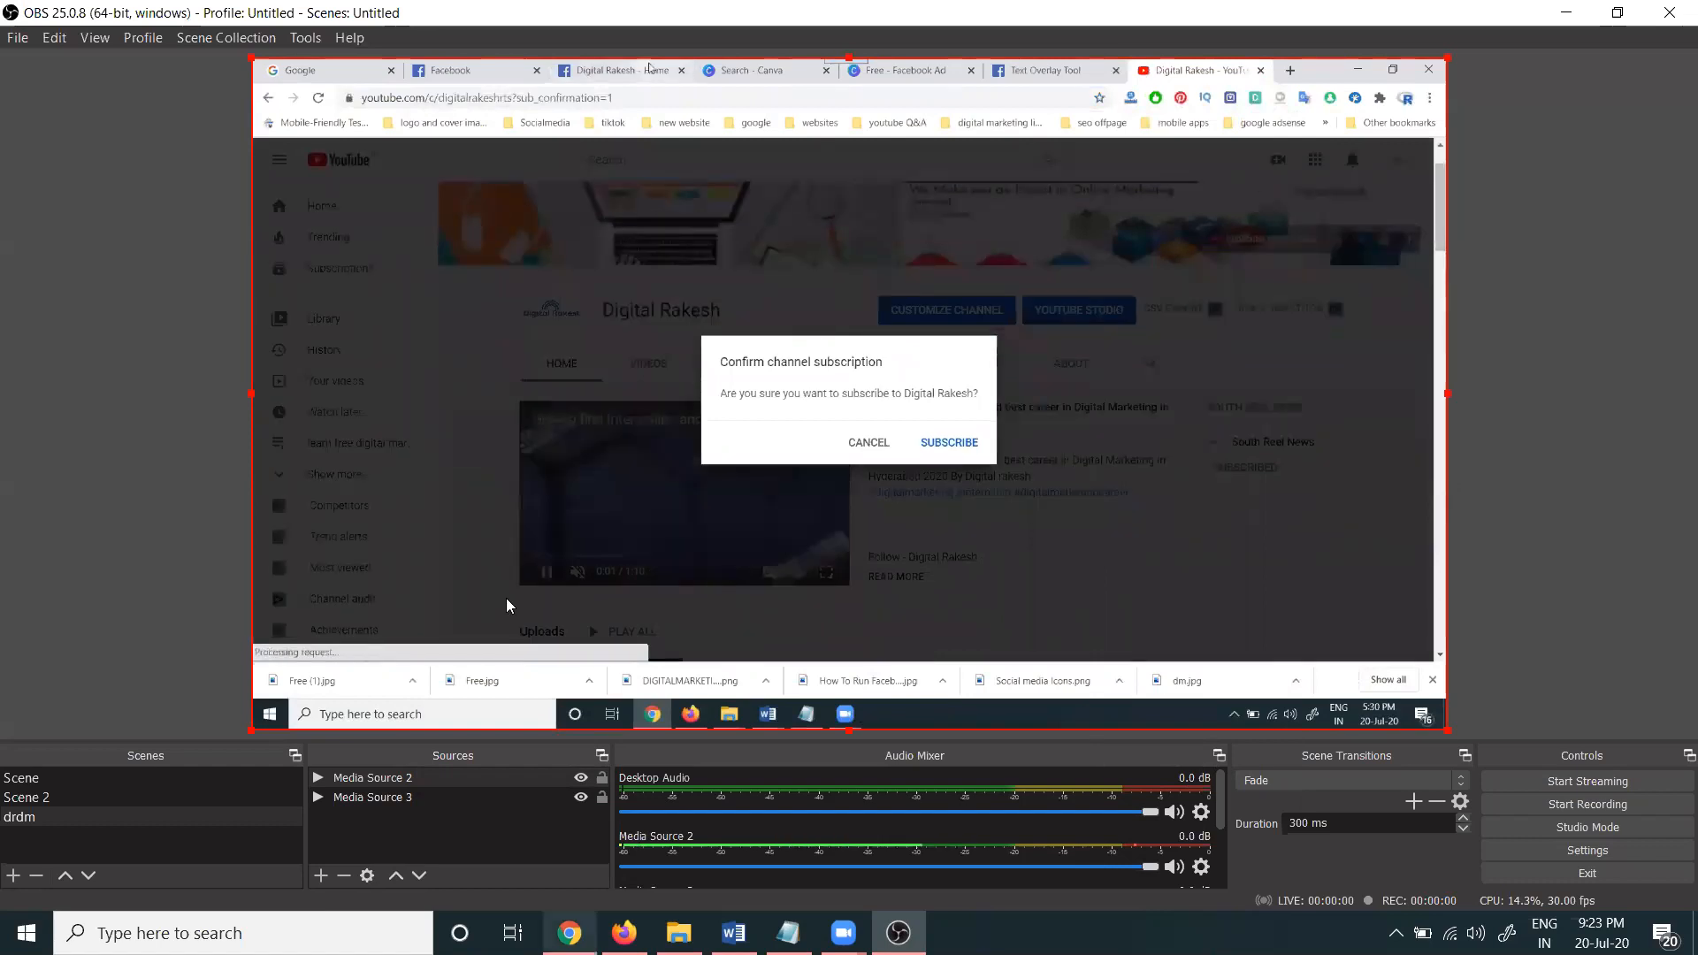
Return to Media Studio in Chrome and leave the source's details without deleting the source.
key("alt+Tab")
left_click(1022, 815)
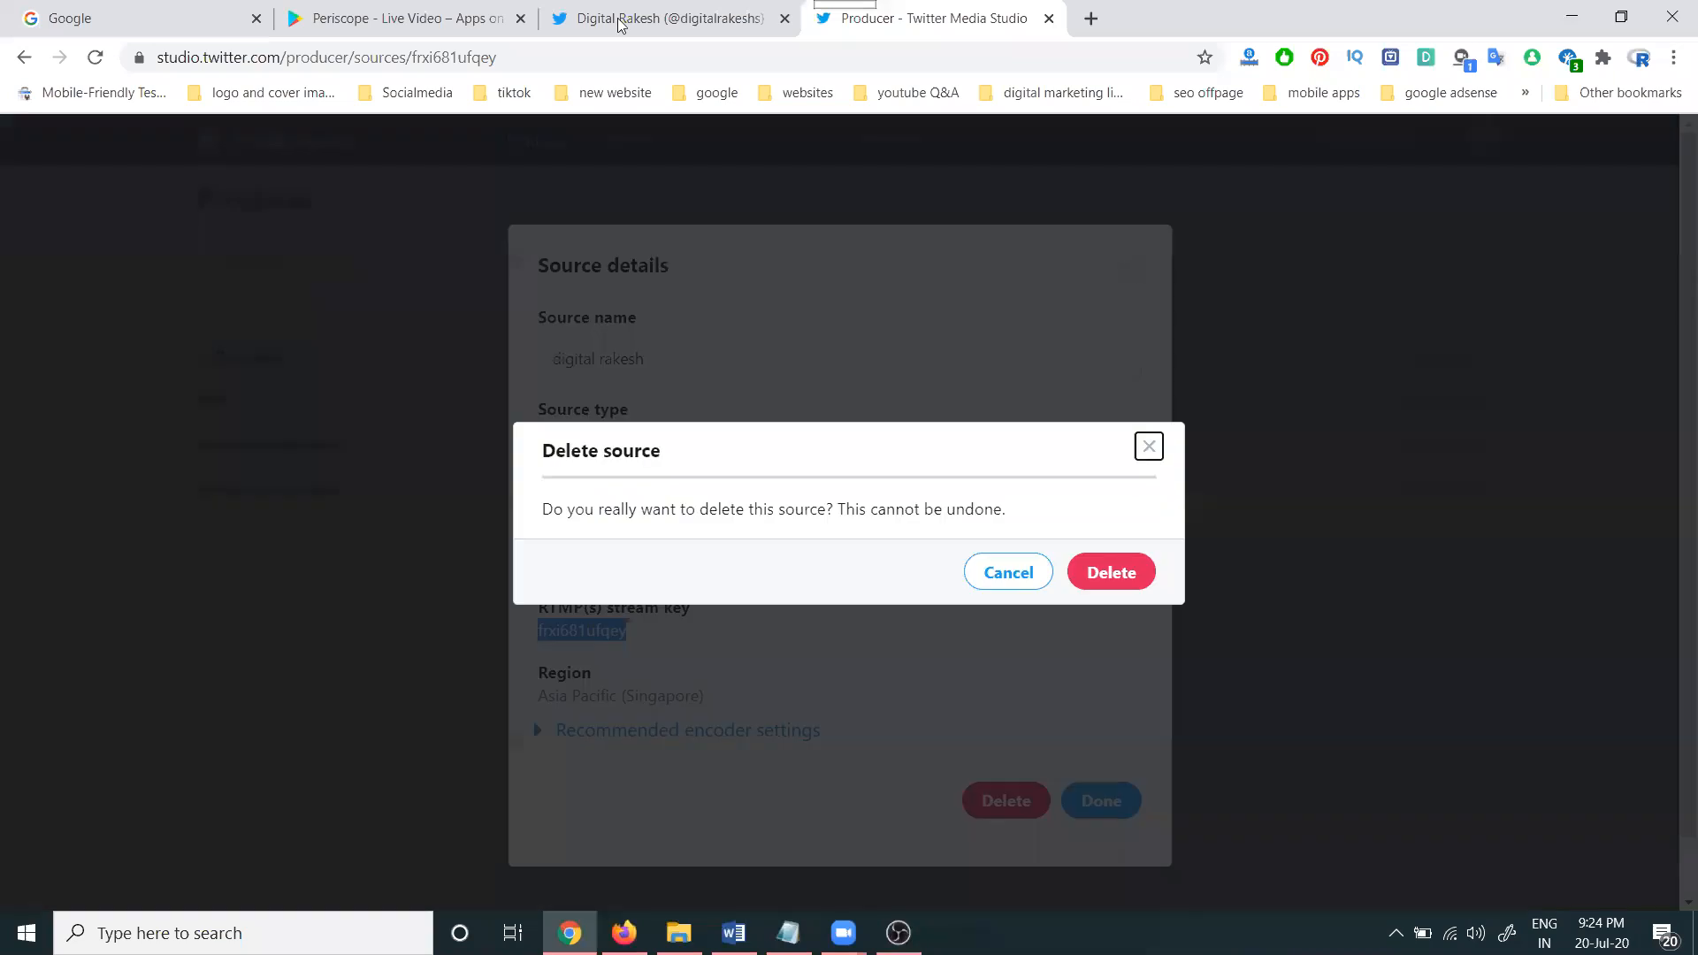
left_click(762, 141)
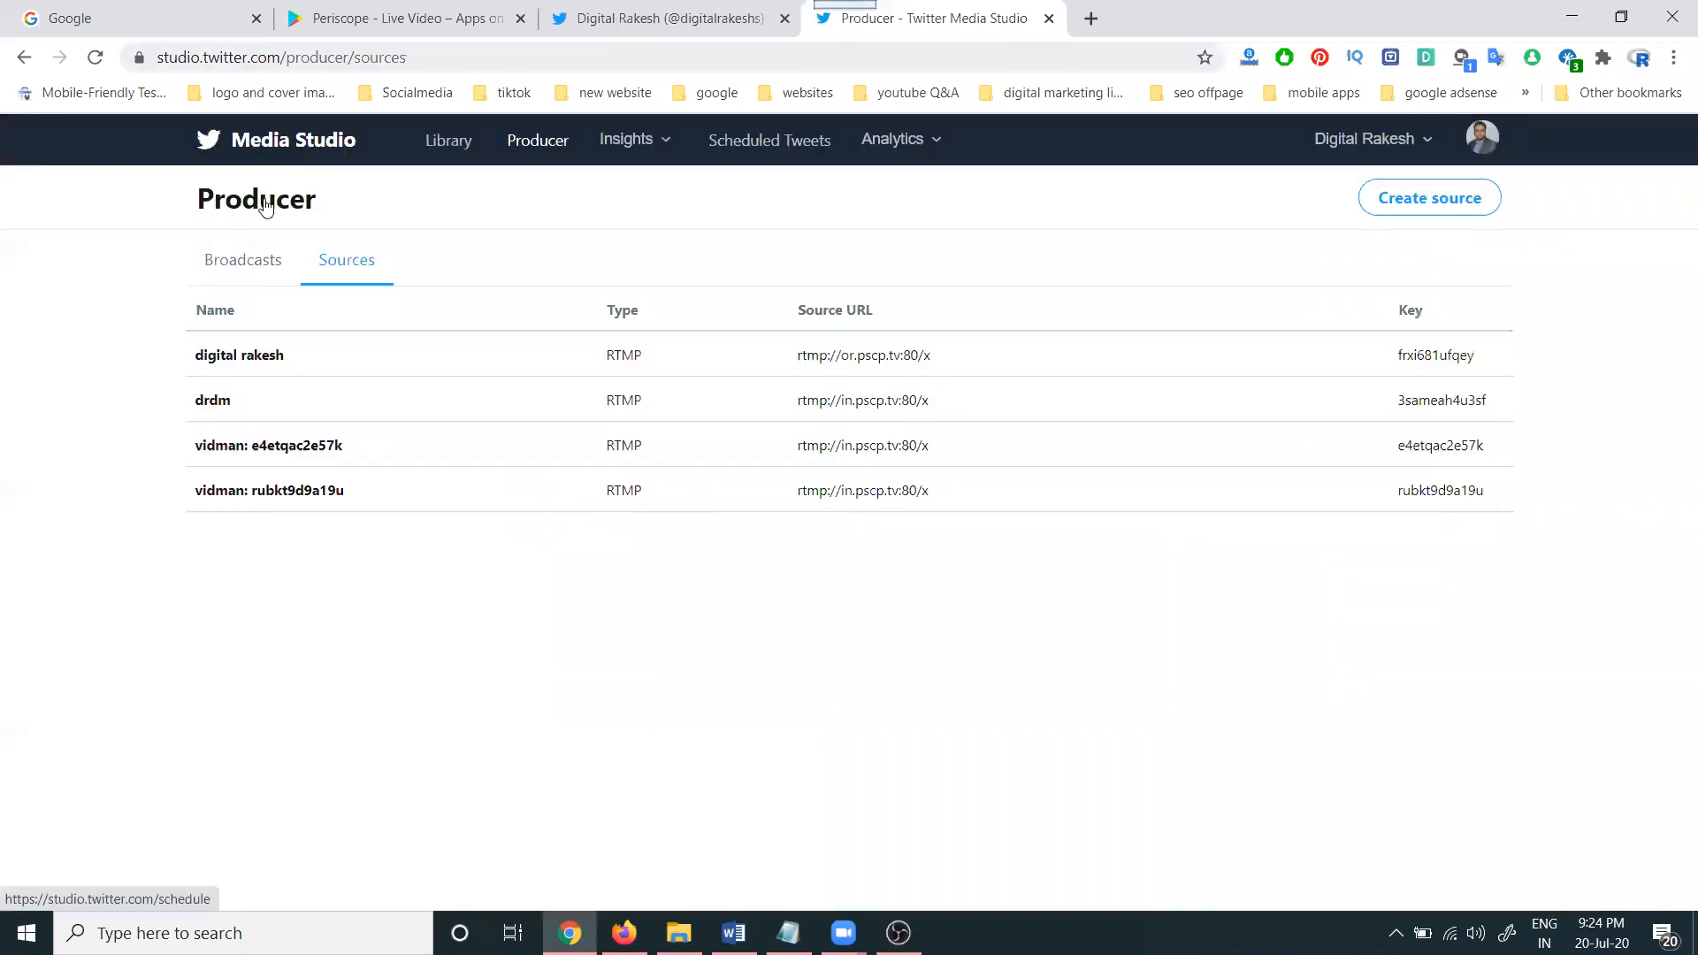
Go to the Twitter home timeline and open Media Studio from there.
key("ctrl+shift+Tab")
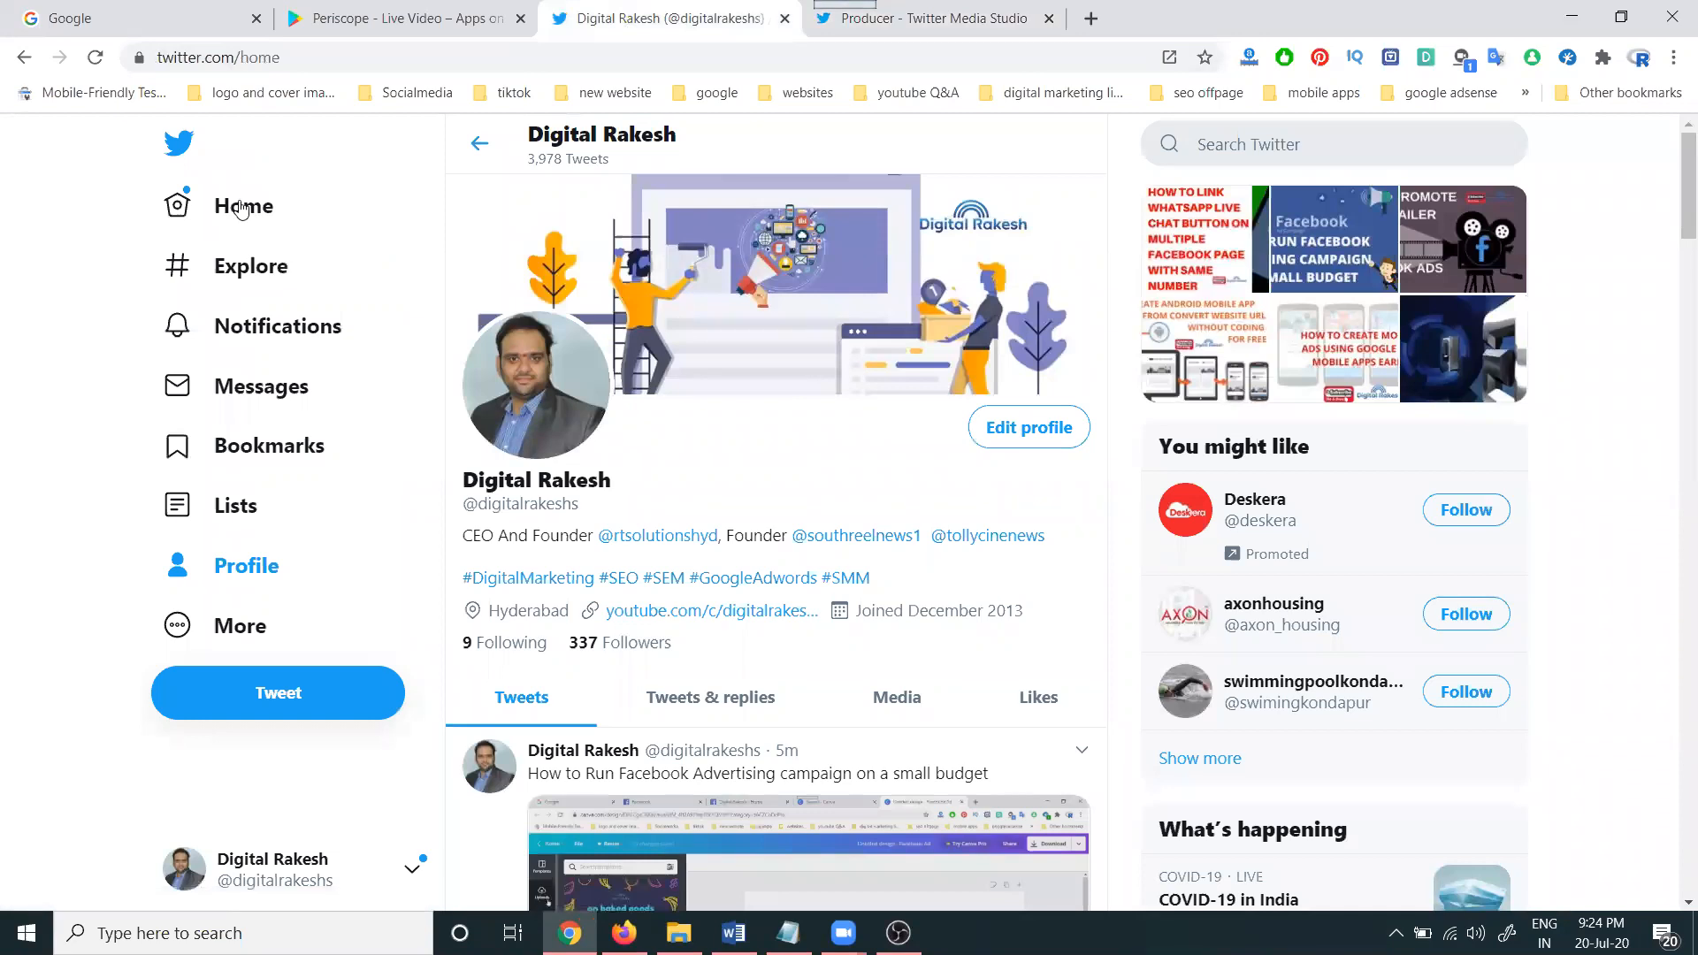
left_click(241, 209)
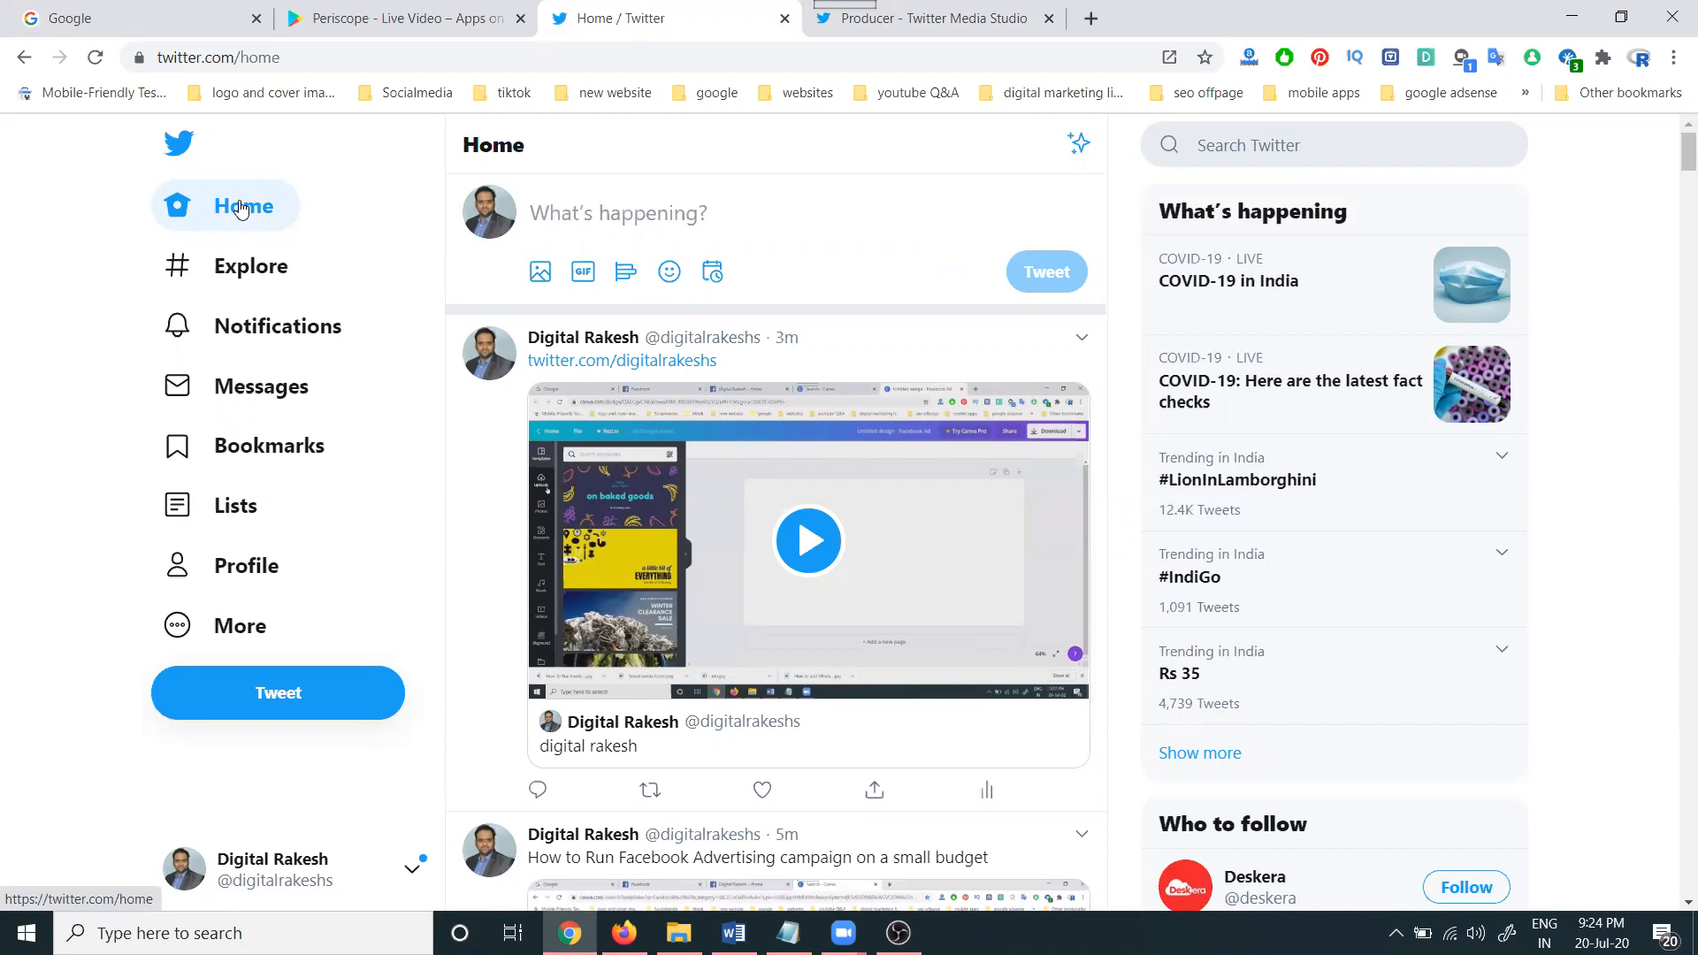
left_click(291, 628)
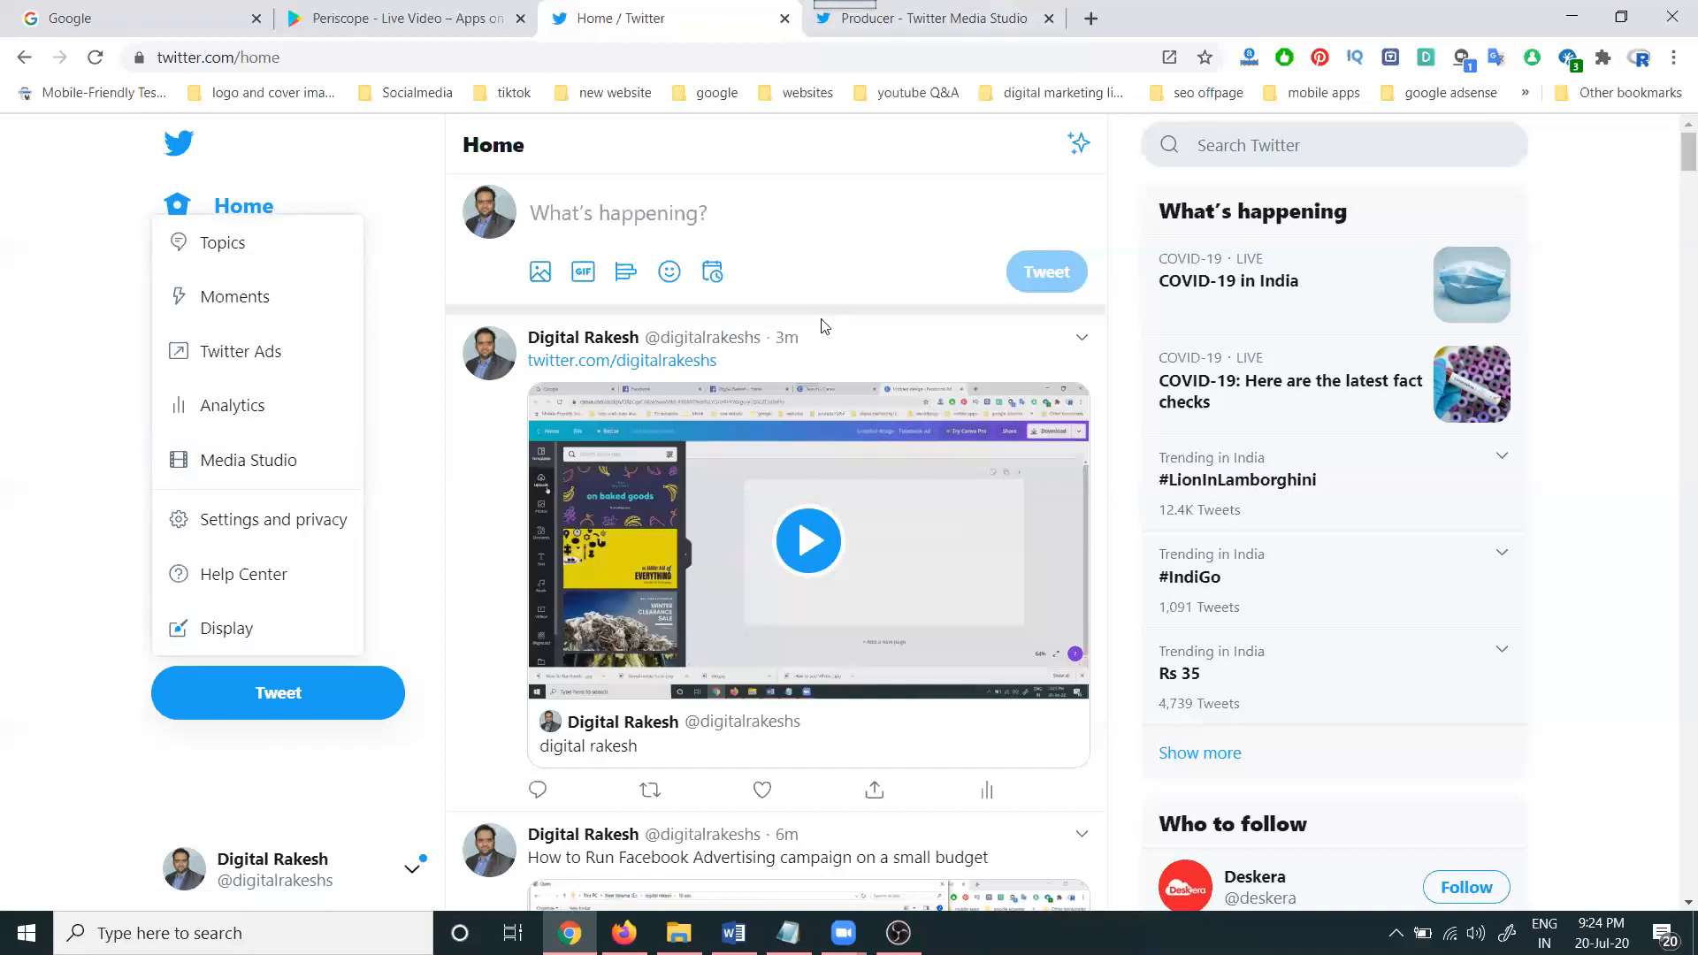
left_click(268, 469)
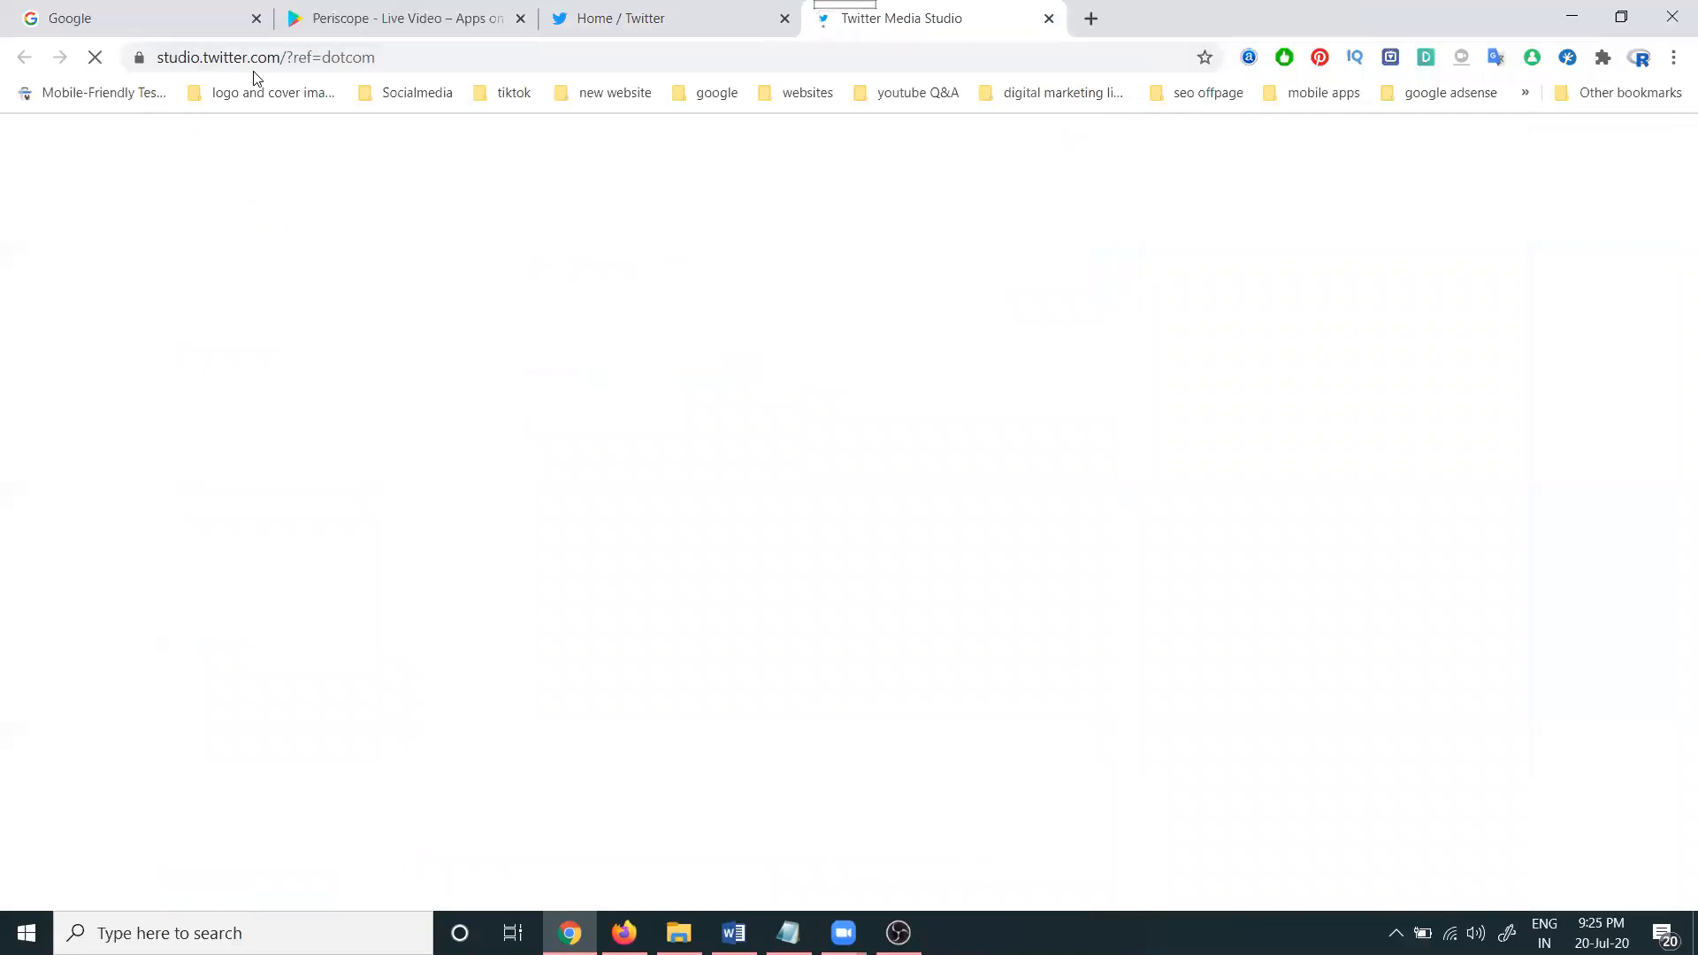
Copy the web address of the Media Studio library page.
left_click(292, 60)
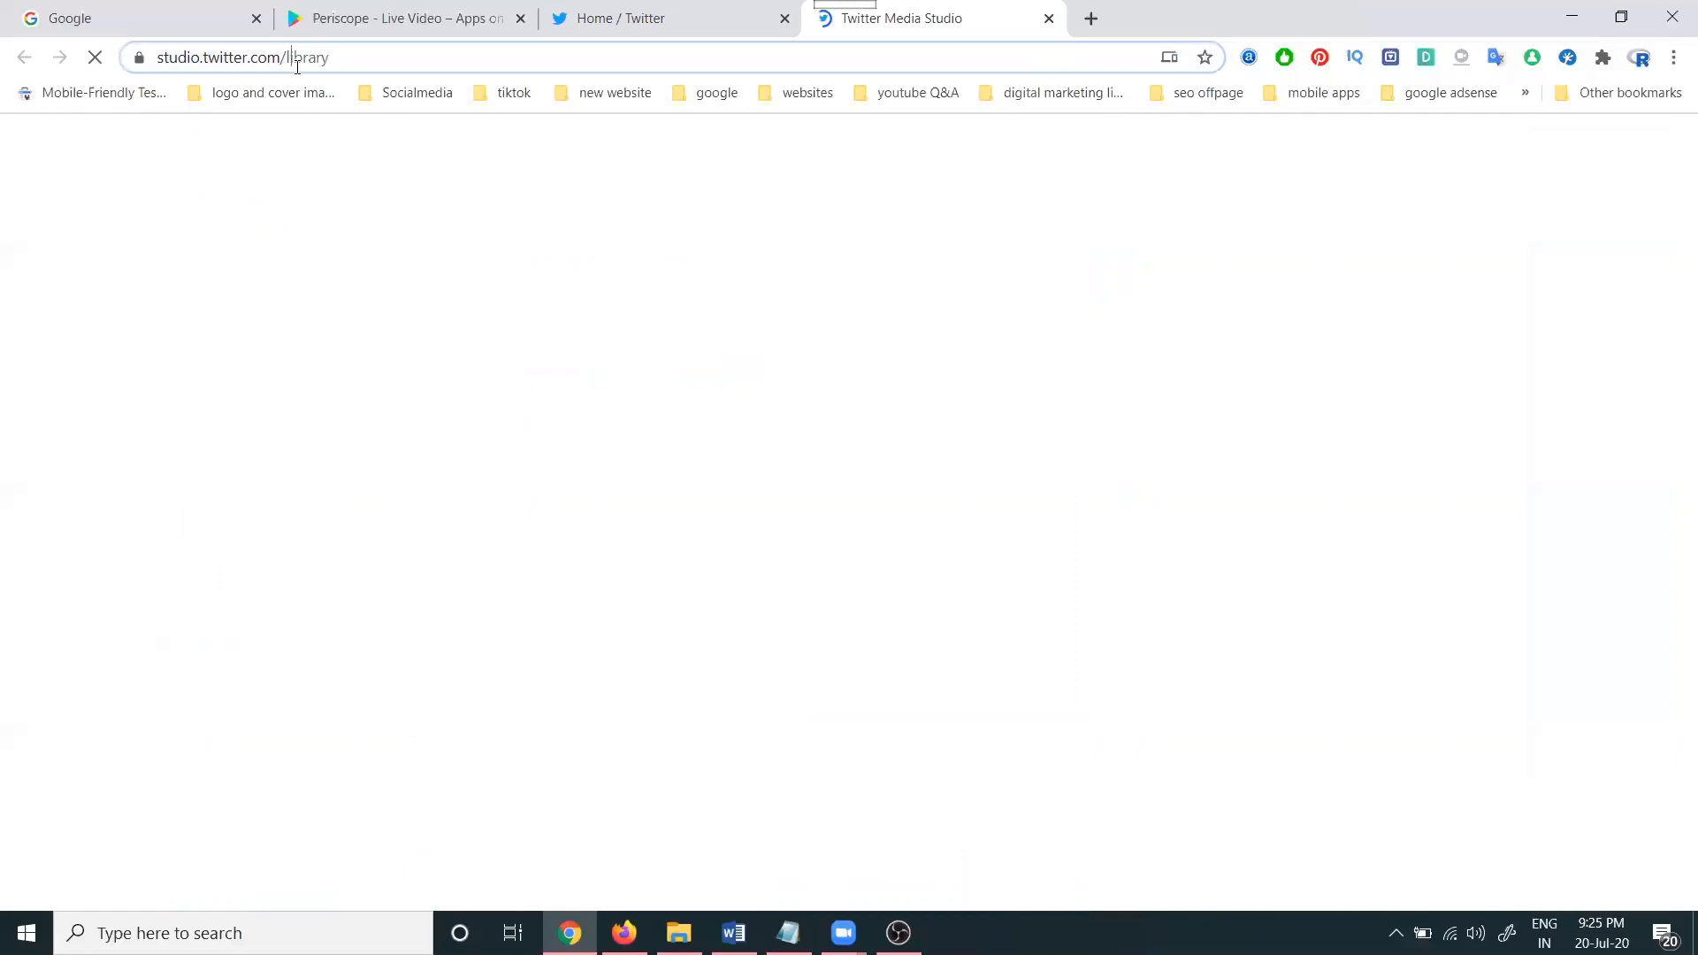
key("ctrl+a")
key("BackSpace")
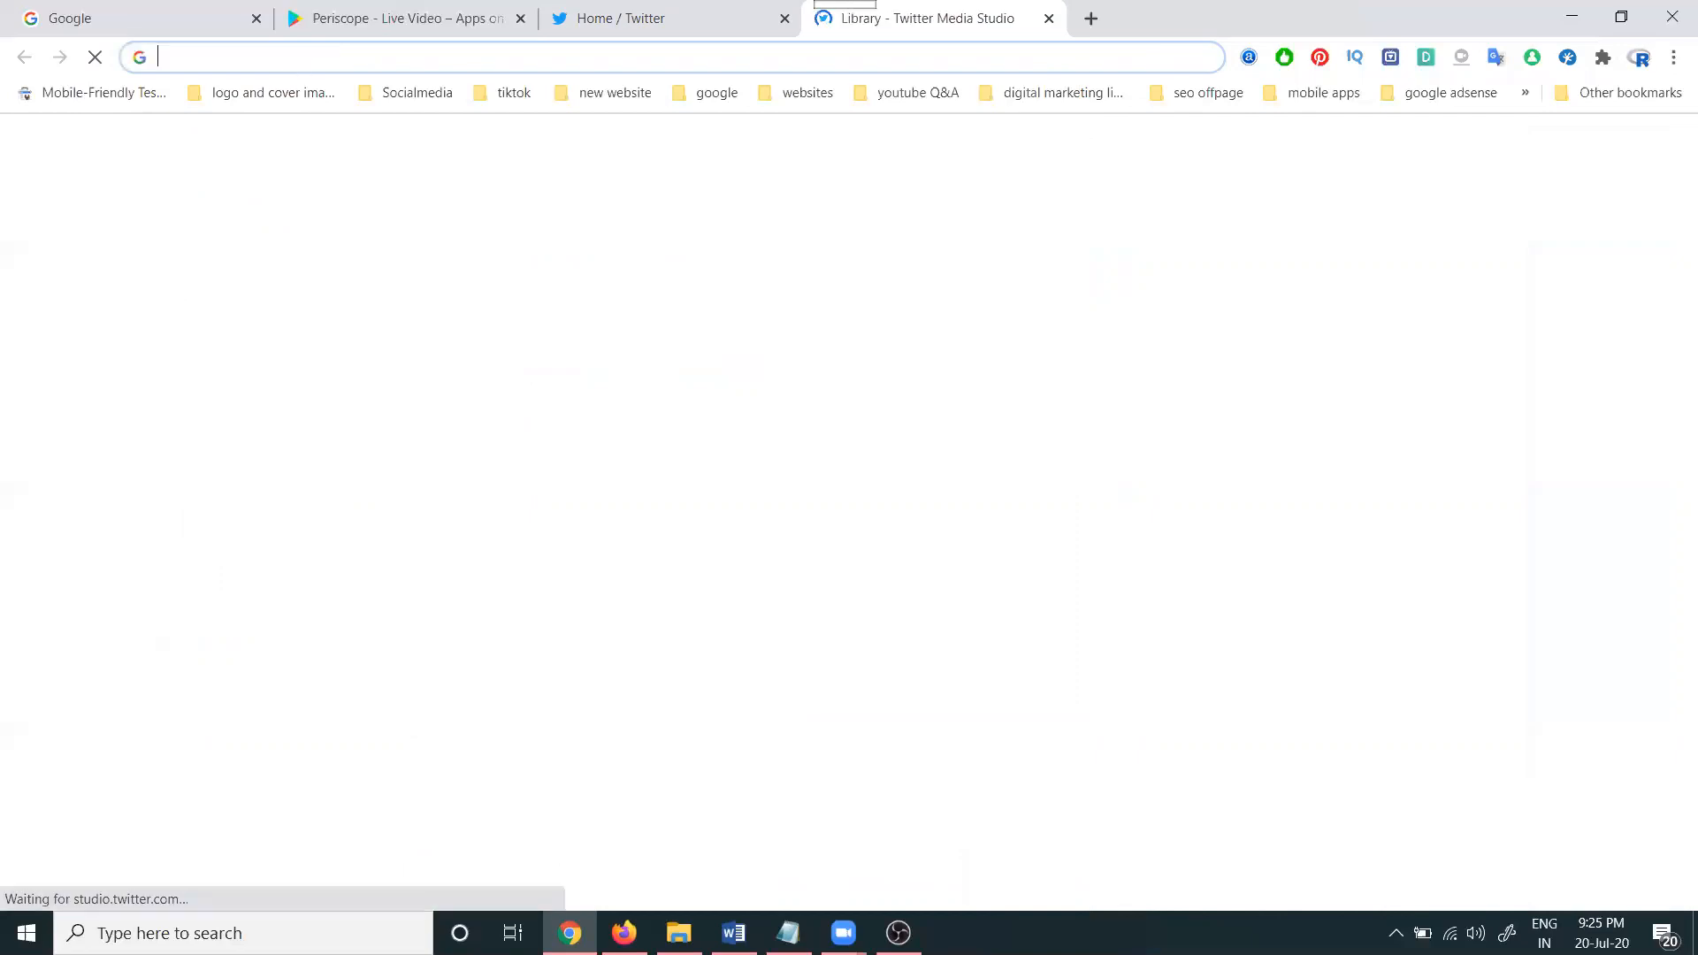
key("ctrl+z")
key("ctrl+c")
Open studio.twitter.com/library in Firefox with the other account and view the Library page that loads.
key("alt+Tab")
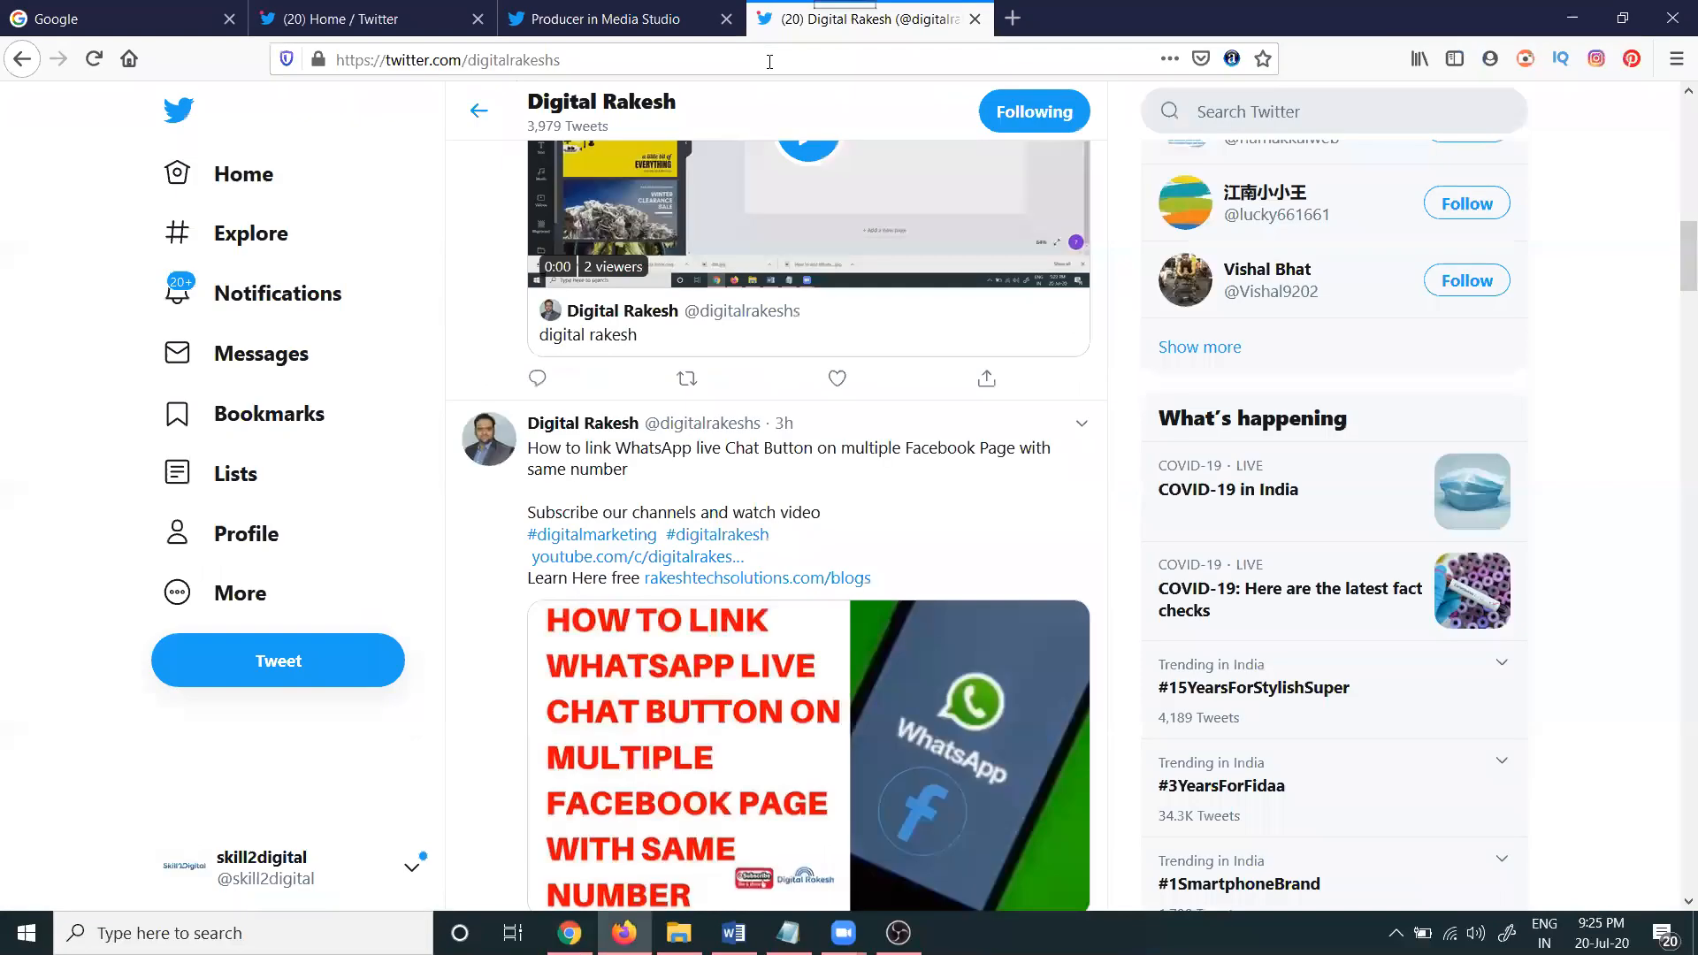
left_click(769, 61)
key("ctrl+v")
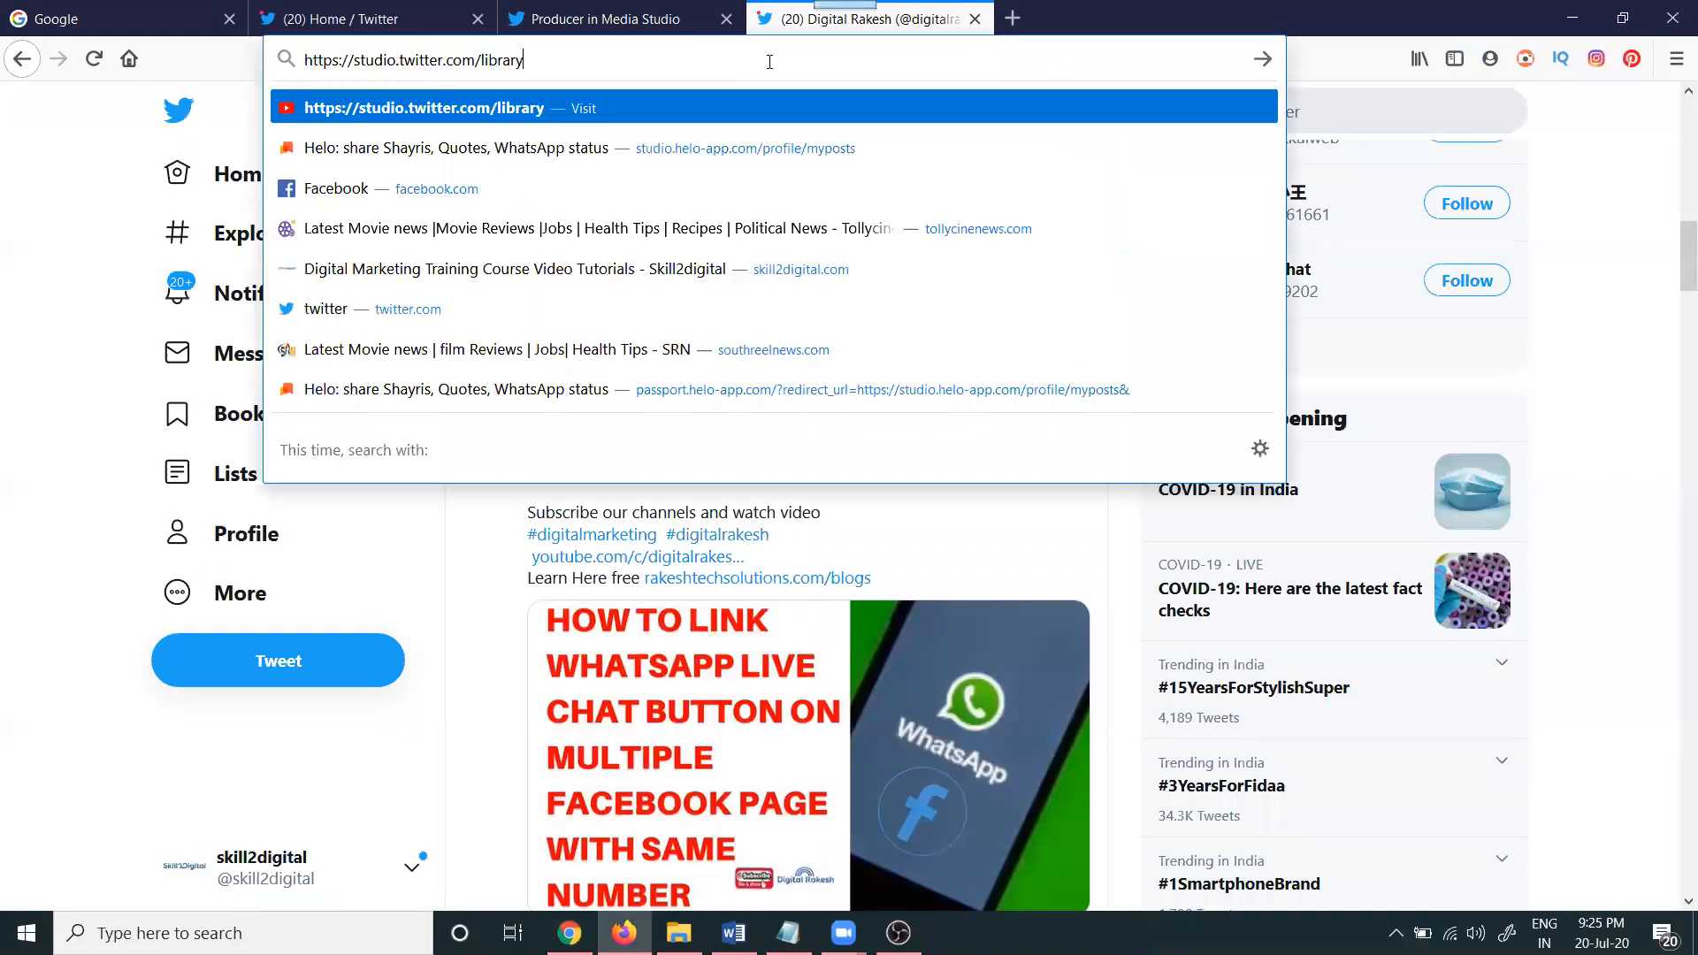
key("Return")
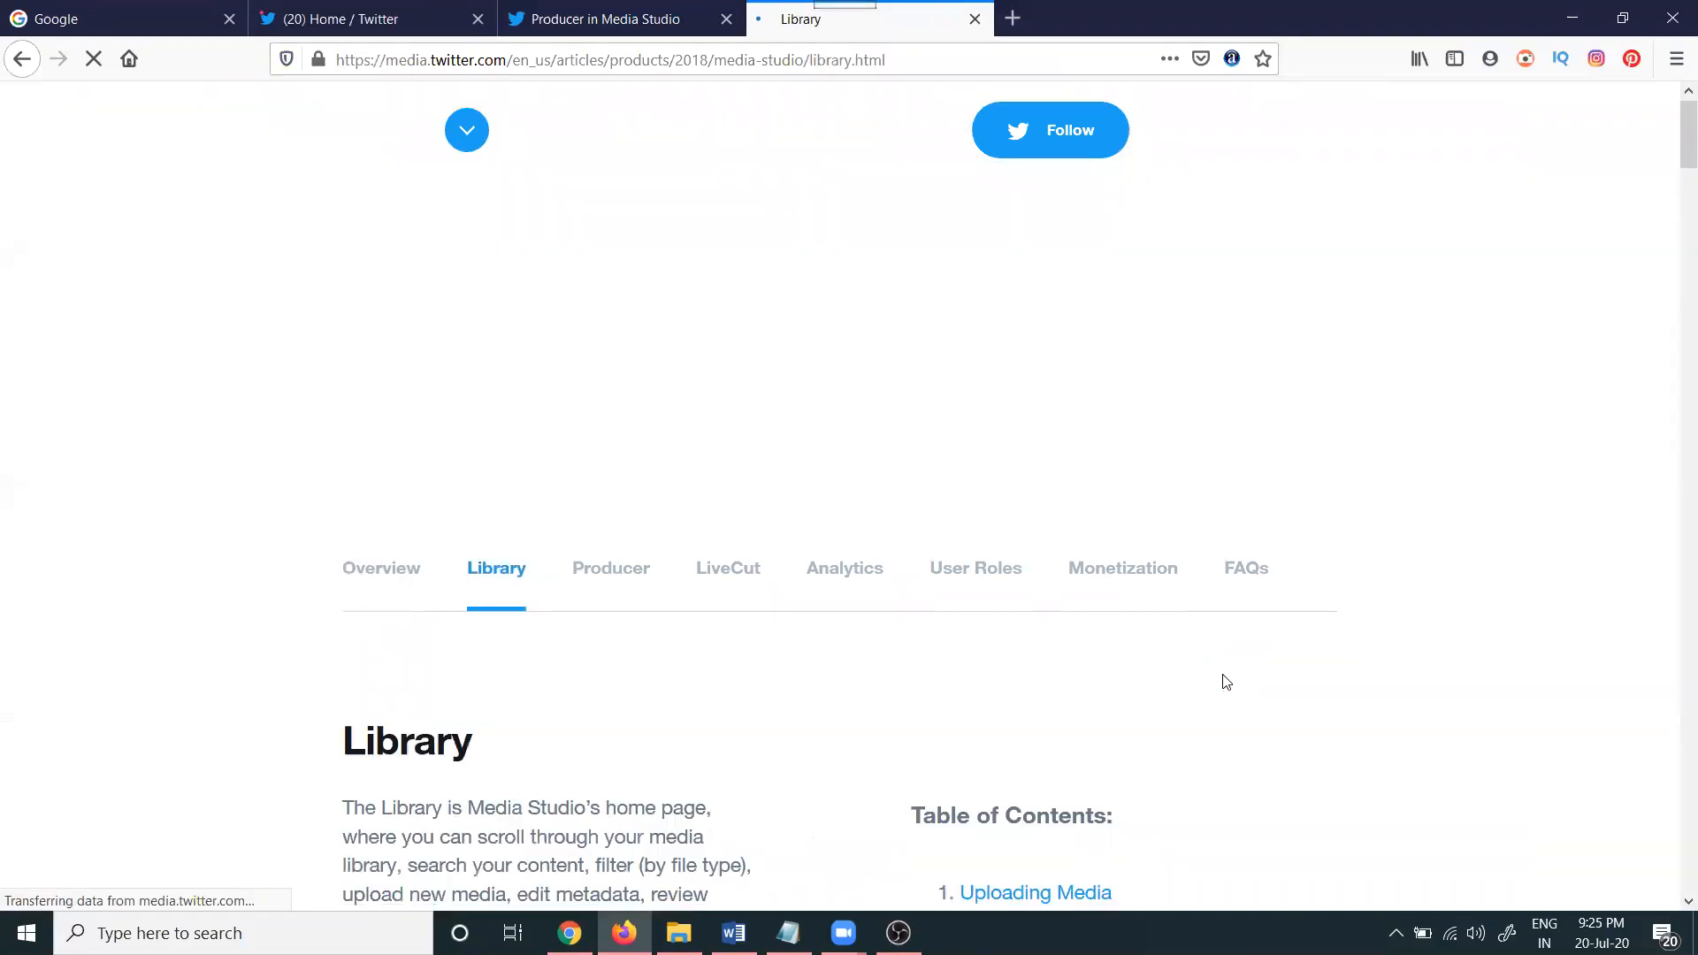
scroll(1226, 682, "down", 5)
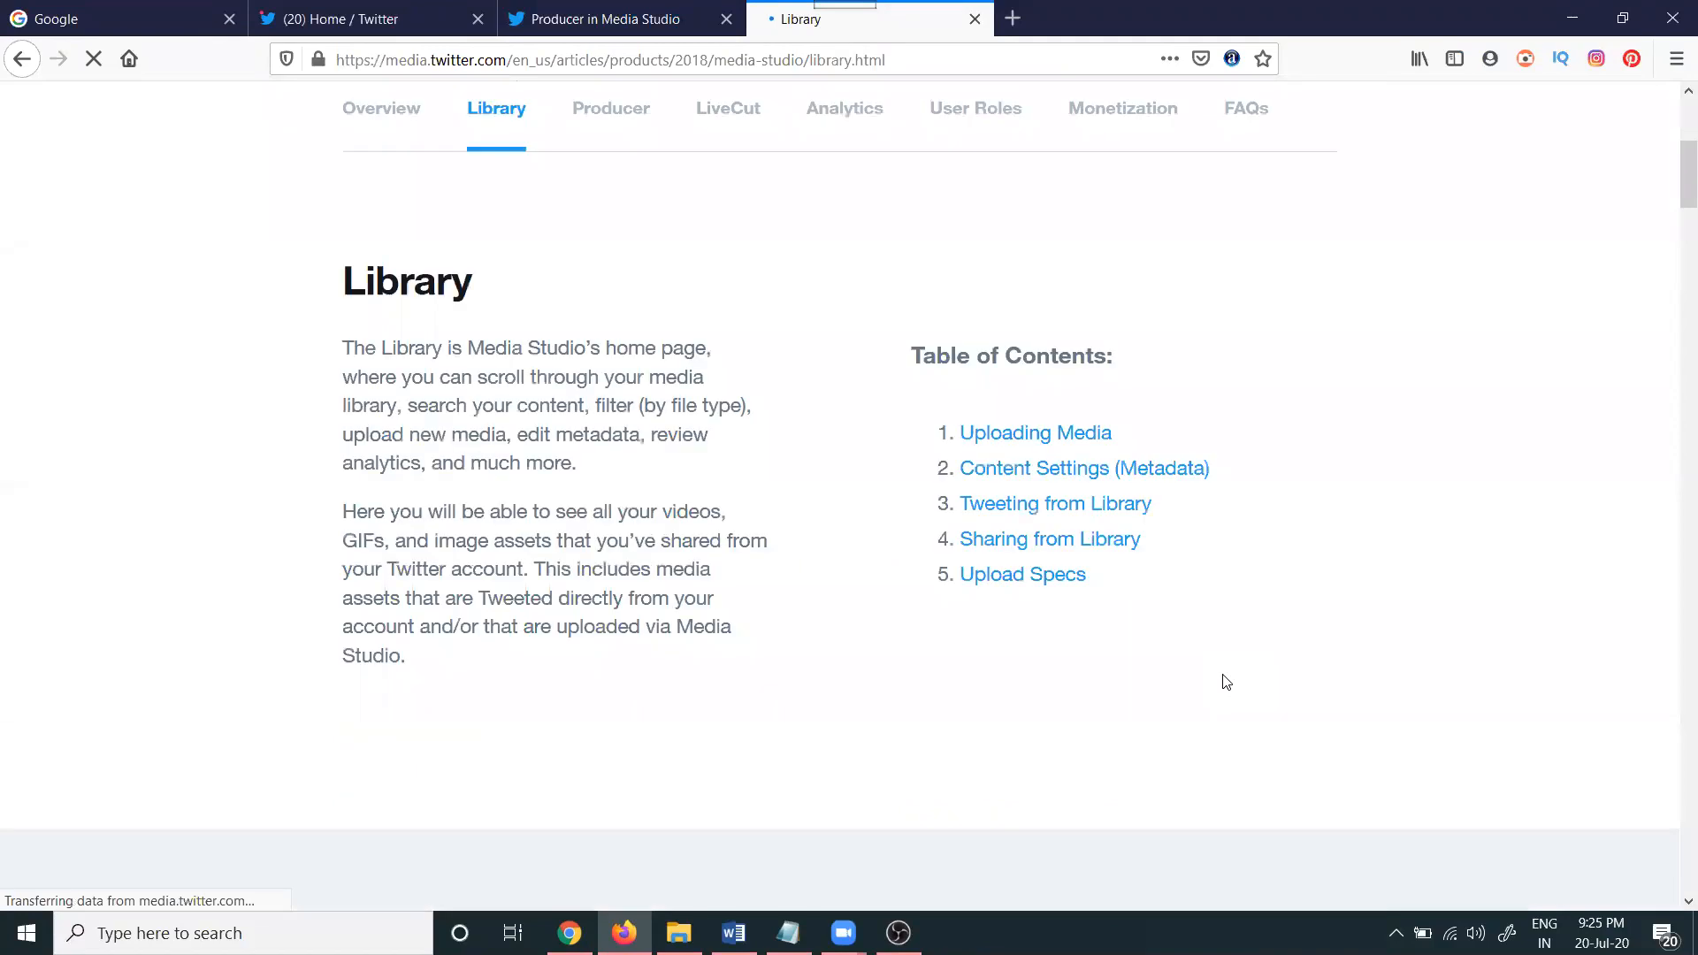